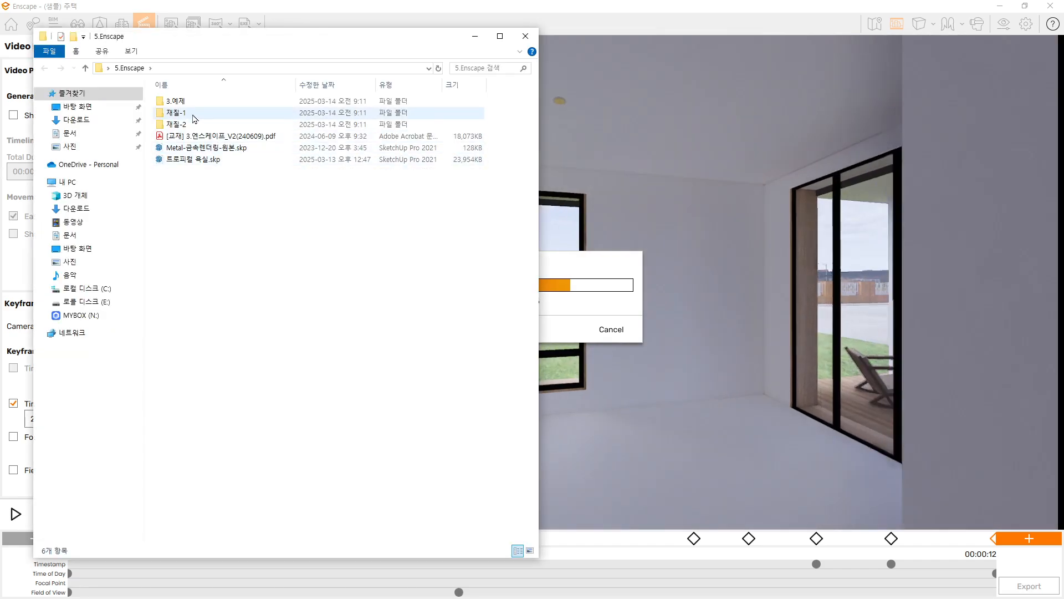
# Open the "4. 동영상 제안서" folder inside "3.예제" and move the file window off the main screen
pyautogui.doubleClick(176, 102)
pyautogui.click(208, 137)
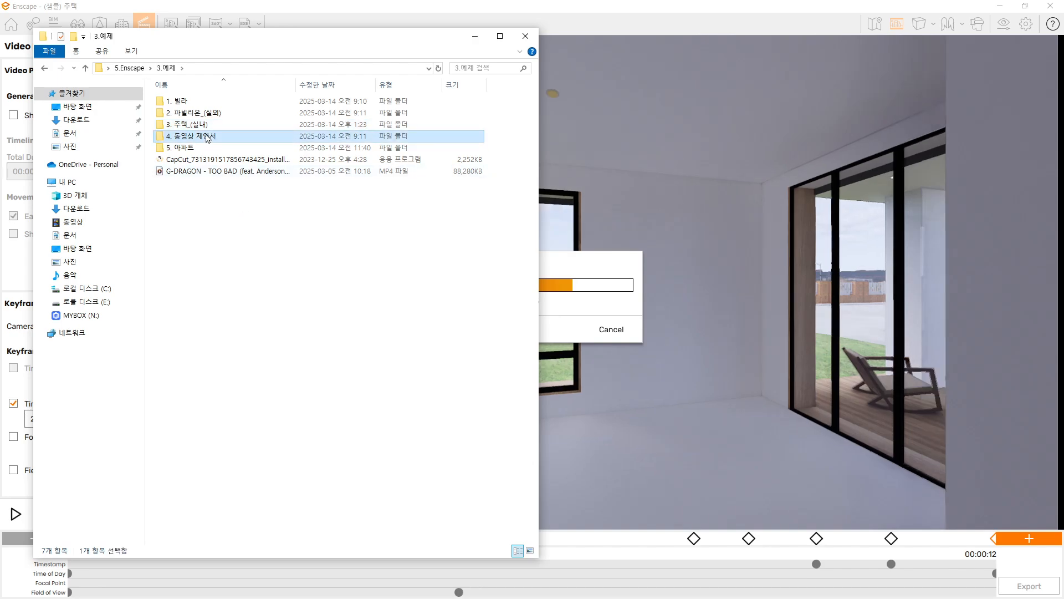
pyautogui.doubleClick(207, 137)
pyautogui.click(250, 136)
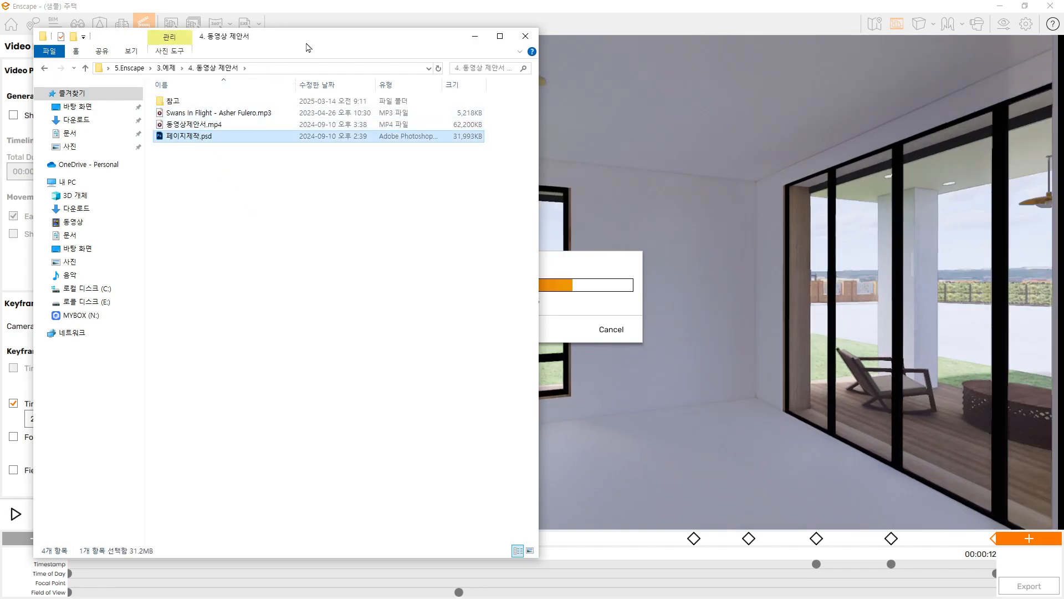
pyautogui.moveTo(308, 47); pyautogui.dragTo(1063, 55)
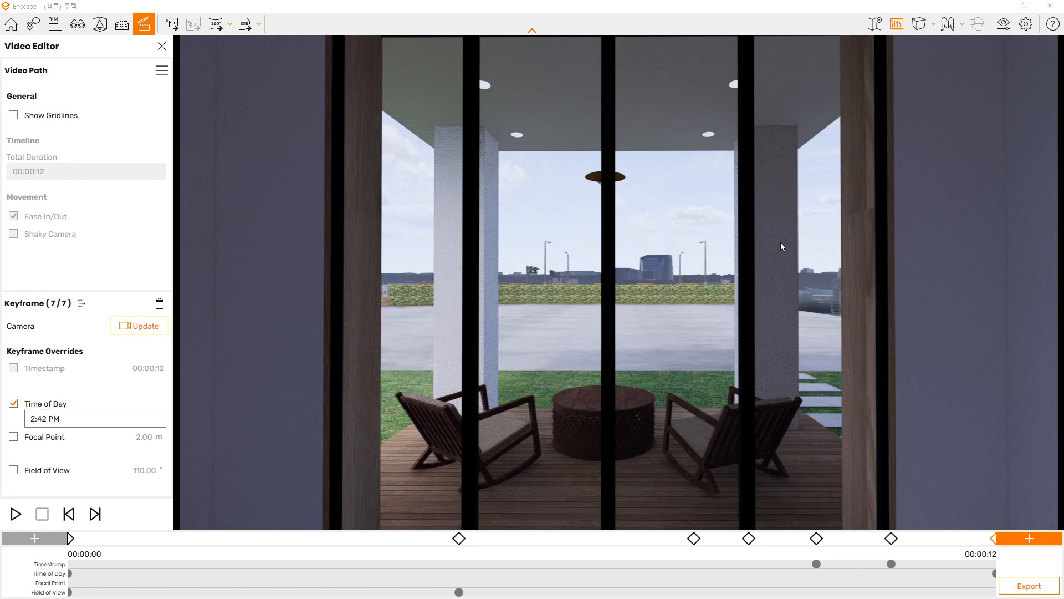
# Restore the Enscape window to a smaller size and close the media player showing the 동영상2 video
pyautogui.click(1025, 9)
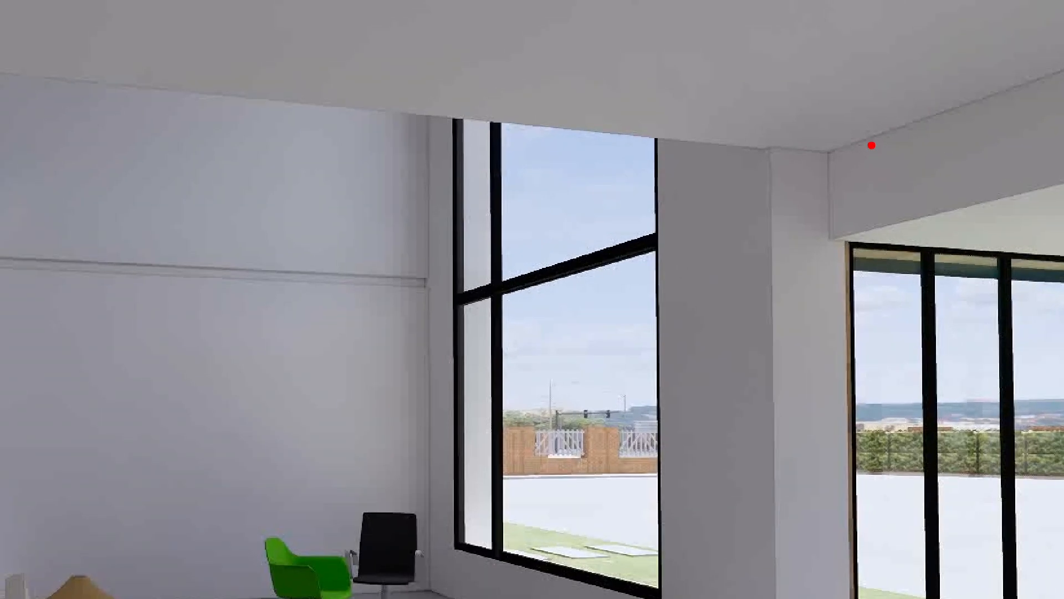
pyautogui.moveTo(852, 147)
pyautogui.mouseDown()
pyautogui.moveTo(855, 195)
pyautogui.moveTo(1061, 153)
pyautogui.mouseUp()
pyautogui.press('Escape')
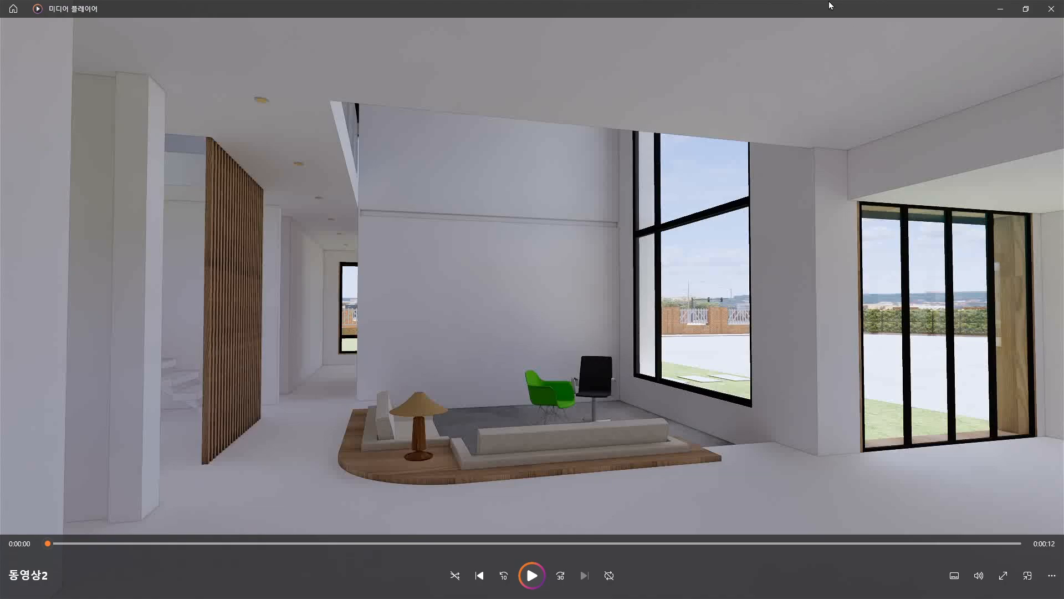
pyautogui.moveTo(829, 5)
pyautogui.mouseDown()
pyautogui.moveTo(696, 131)
pyautogui.moveTo(684, 99)
pyautogui.moveTo(1046, 276)
pyautogui.moveTo(1062, 252)
pyautogui.mouseUp()
pyautogui.hotkey('alt', 'F4')
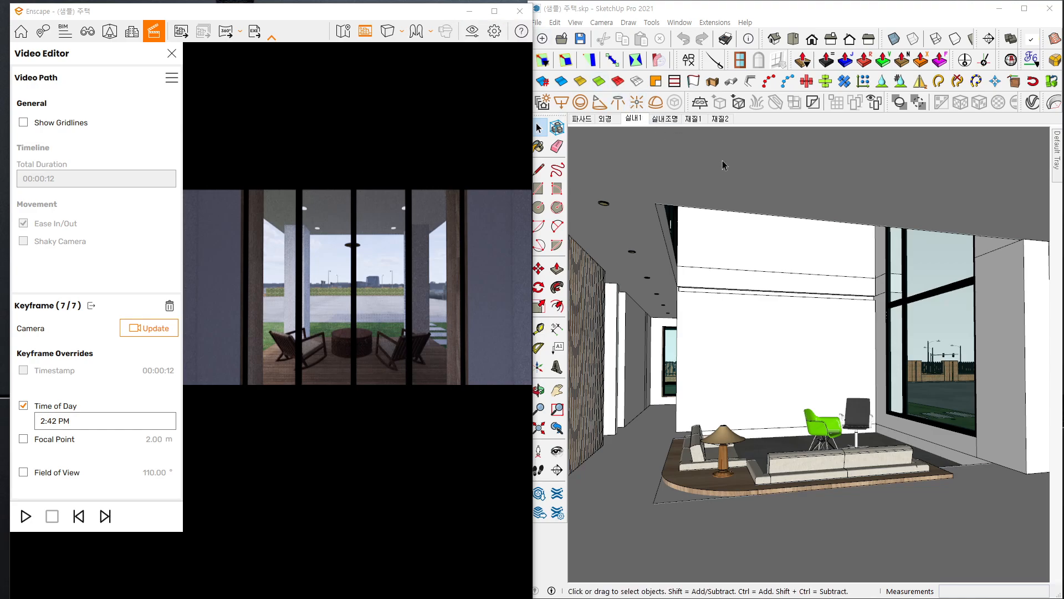
# Switch to SketchUp and examine the green and black chairs in the living room up close
pyautogui.click(539, 129)
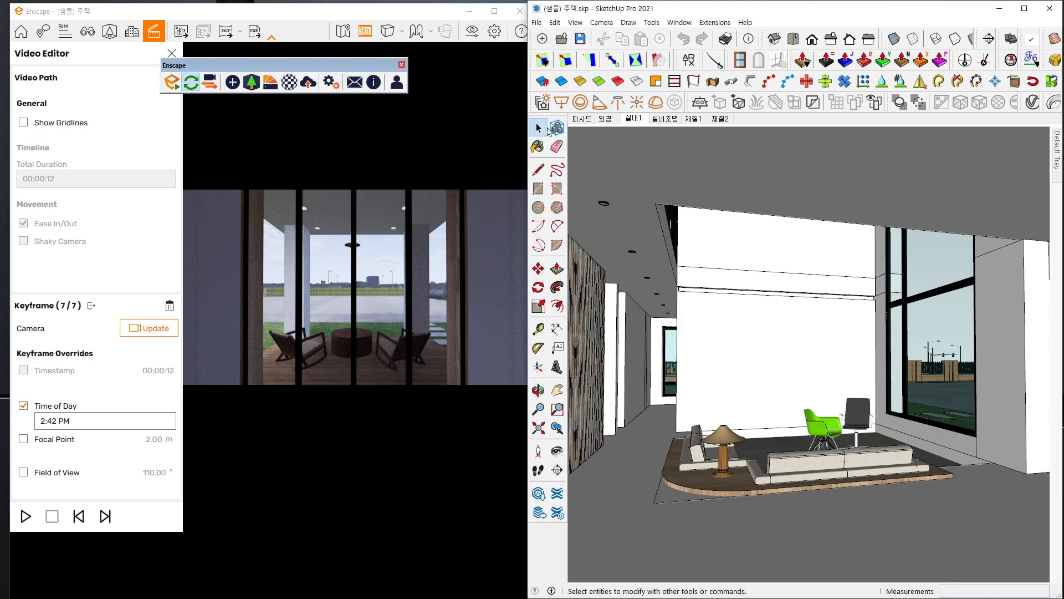
pyautogui.middleClick(789, 342)
pyautogui.moveTo(788, 342)
pyautogui.mouseDown()
pyautogui.moveTo(925, 449)
pyautogui.moveTo(922, 477)
pyautogui.moveTo(915, 464)
pyautogui.mouseUp()
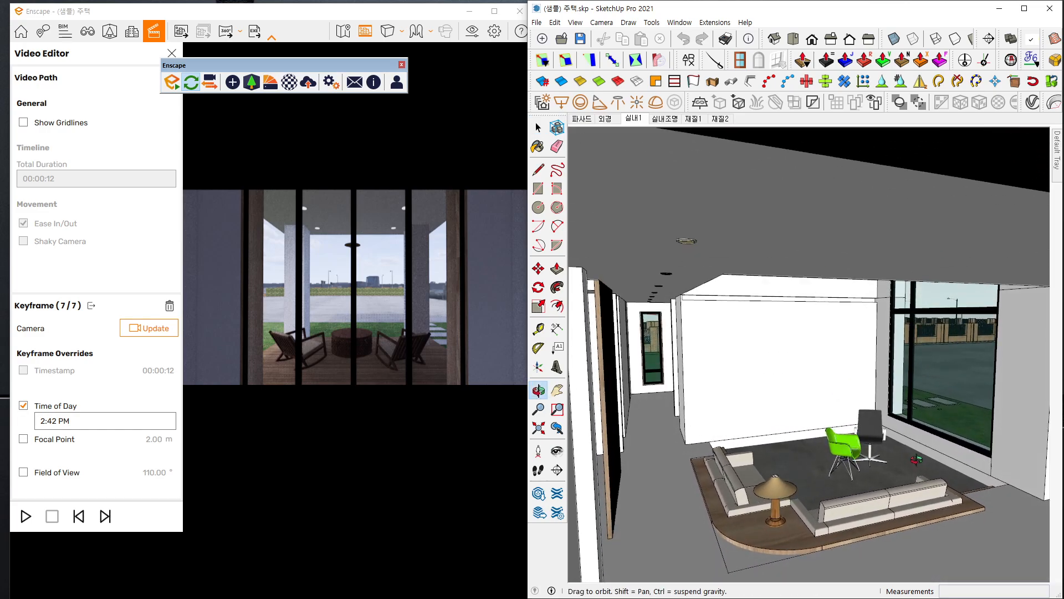
pyautogui.scroll(1, 891, 472)
pyautogui.scroll(3, 891, 472)
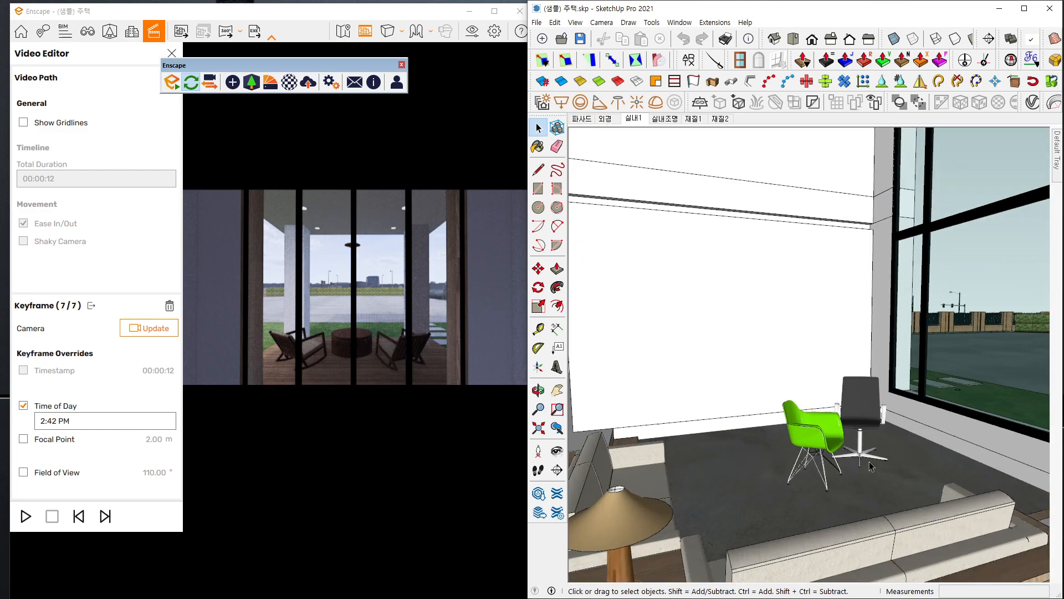
pyautogui.scroll(4, 853, 446)
pyautogui.moveTo(852, 446)
pyautogui.mouseDown()
pyautogui.moveTo(880, 498)
pyautogui.moveTo(862, 383)
pyautogui.moveTo(844, 438)
pyautogui.moveTo(853, 444)
pyautogui.moveTo(802, 433)
pyautogui.moveTo(816, 417)
pyautogui.moveTo(815, 429)
pyautogui.mouseUp()
pyautogui.scroll(2, 816, 434)
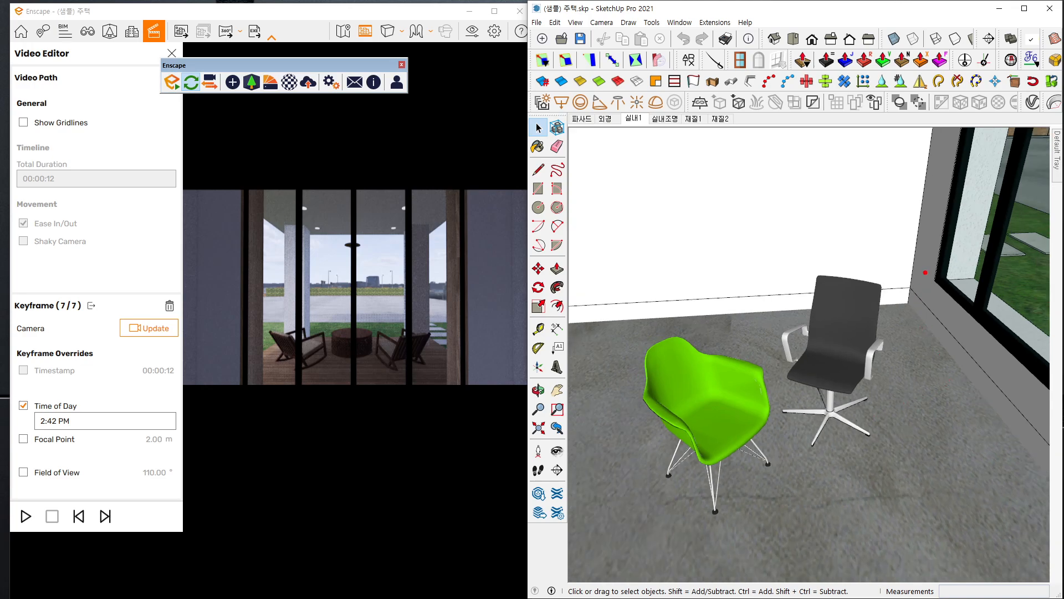
pyautogui.moveTo(917, 216)
pyautogui.mouseDown()
pyautogui.moveTo(663, 342)
pyautogui.moveTo(696, 399)
pyautogui.moveTo(778, 446)
pyautogui.moveTo(915, 451)
pyautogui.mouseUp()
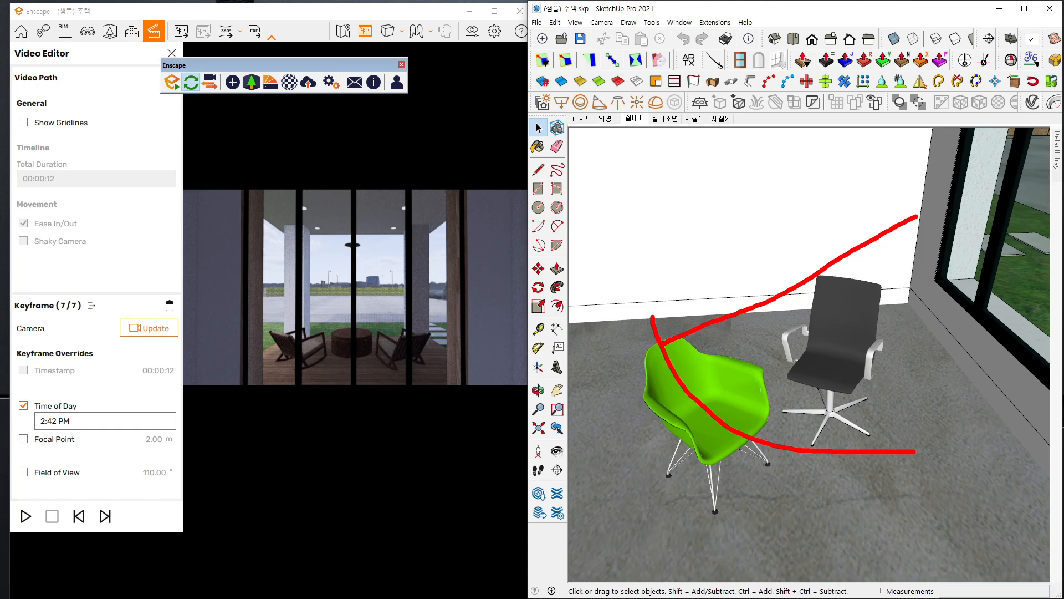
pyautogui.press('Escape')
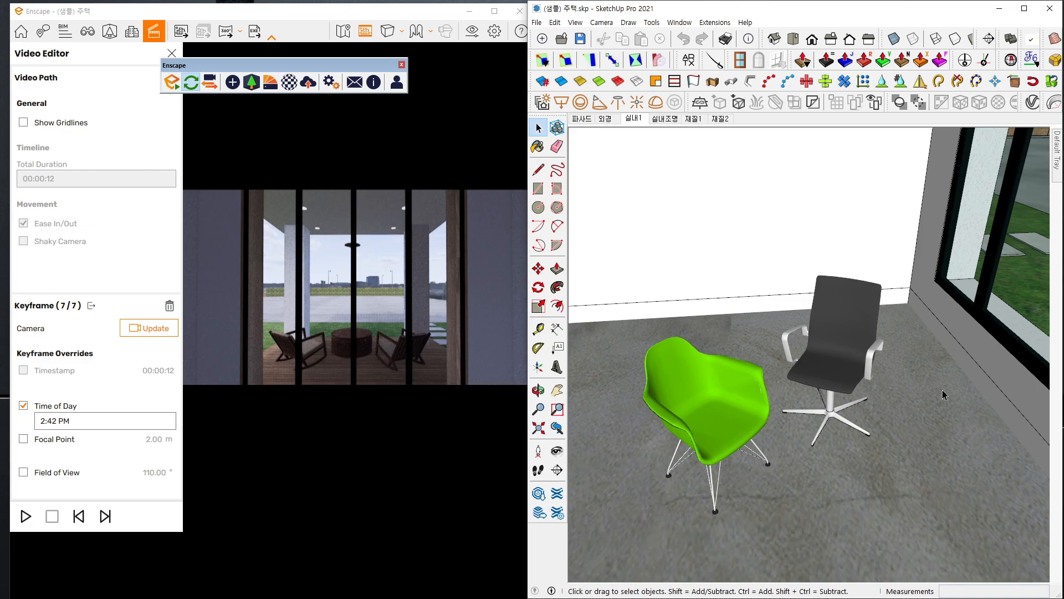
pyautogui.moveTo(821, 406)
pyautogui.mouseDown()
pyautogui.moveTo(829, 435)
pyautogui.moveTo(823, 416)
pyautogui.mouseUp()
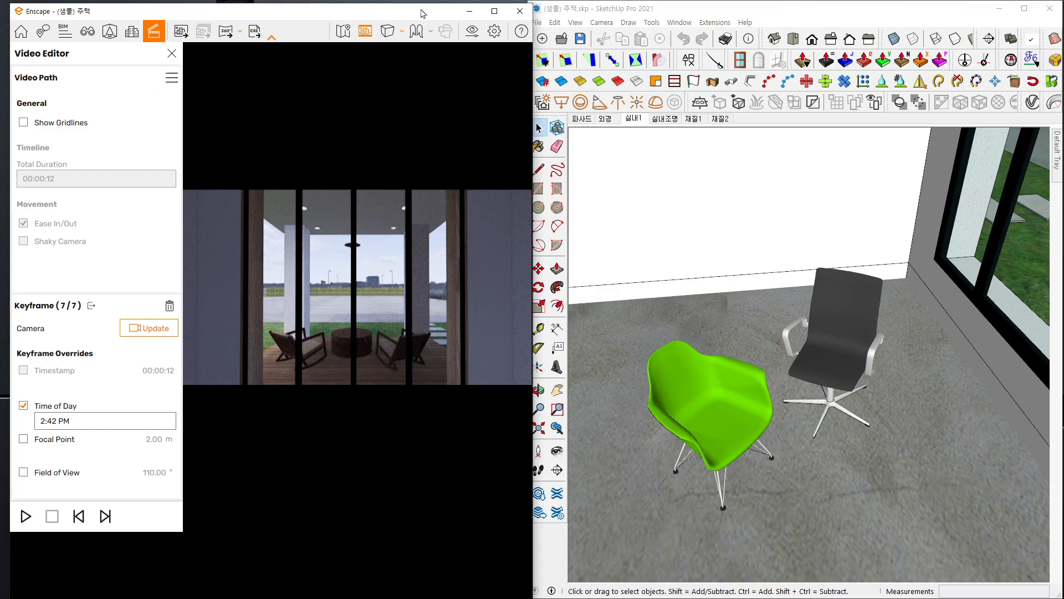
# Switch to a maximized Enscape window and walk the camera through the hallway to the living room sofas
pyautogui.doubleClick(422, 12)
pyautogui.moveTo(659, 348); pyautogui.dragTo(444, 382)
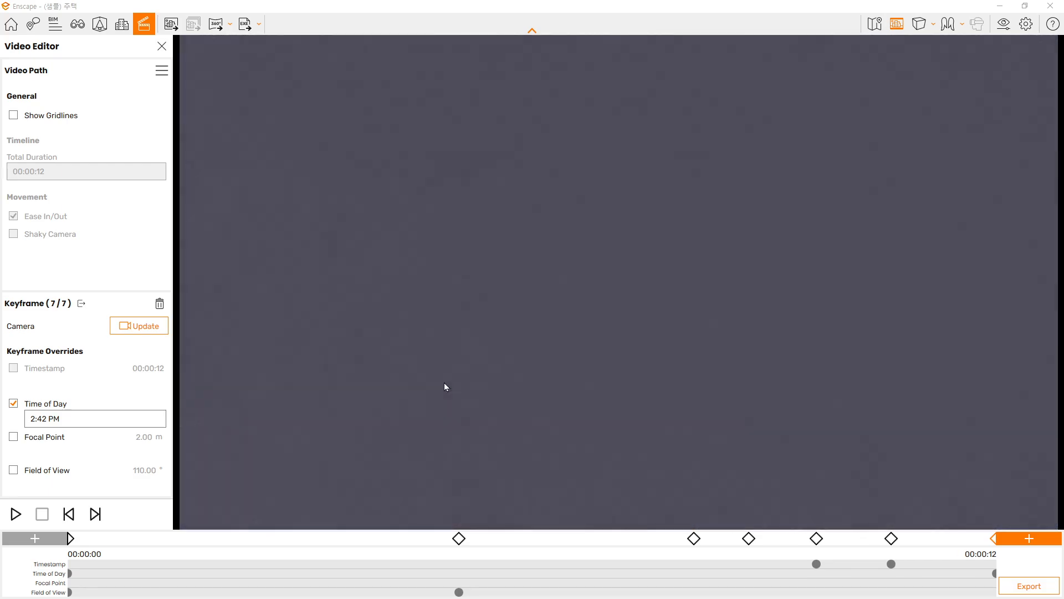
pyautogui.scroll(3, 428, 382)
pyautogui.press('d')
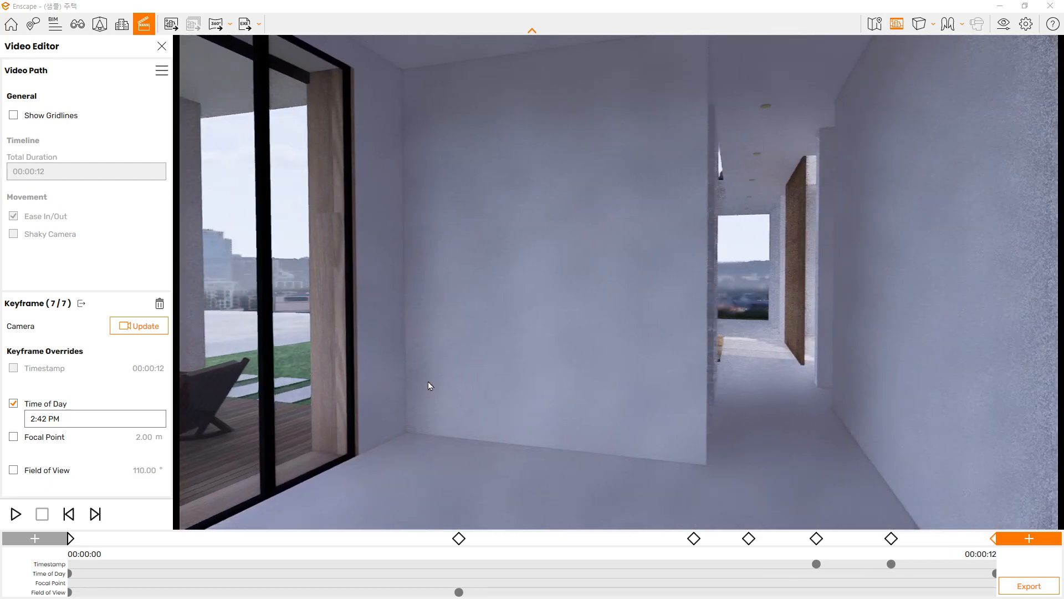
pyautogui.press('d')
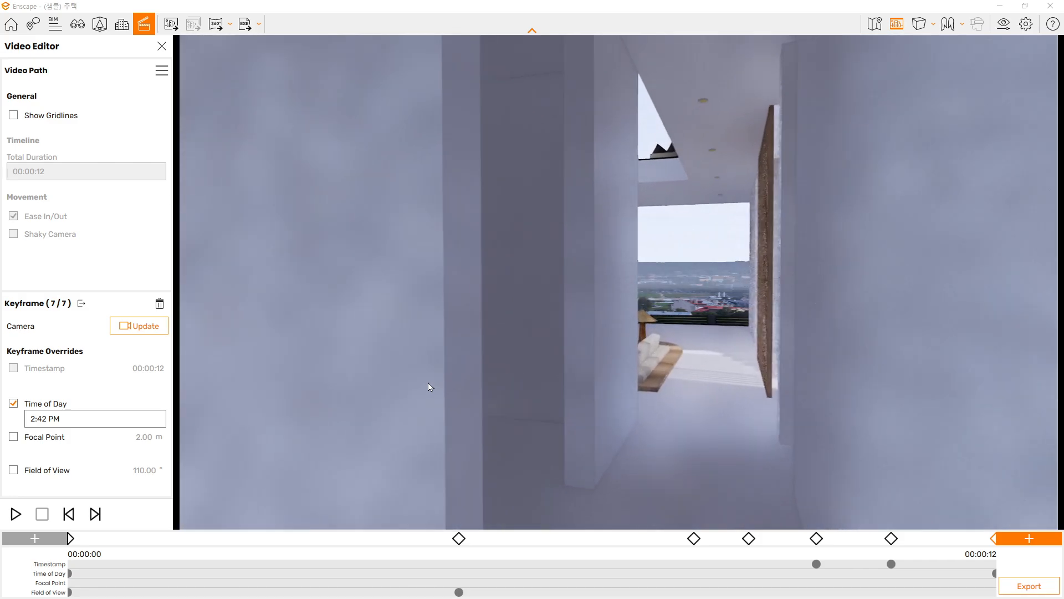
pyautogui.press('d')
pyautogui.press('w')
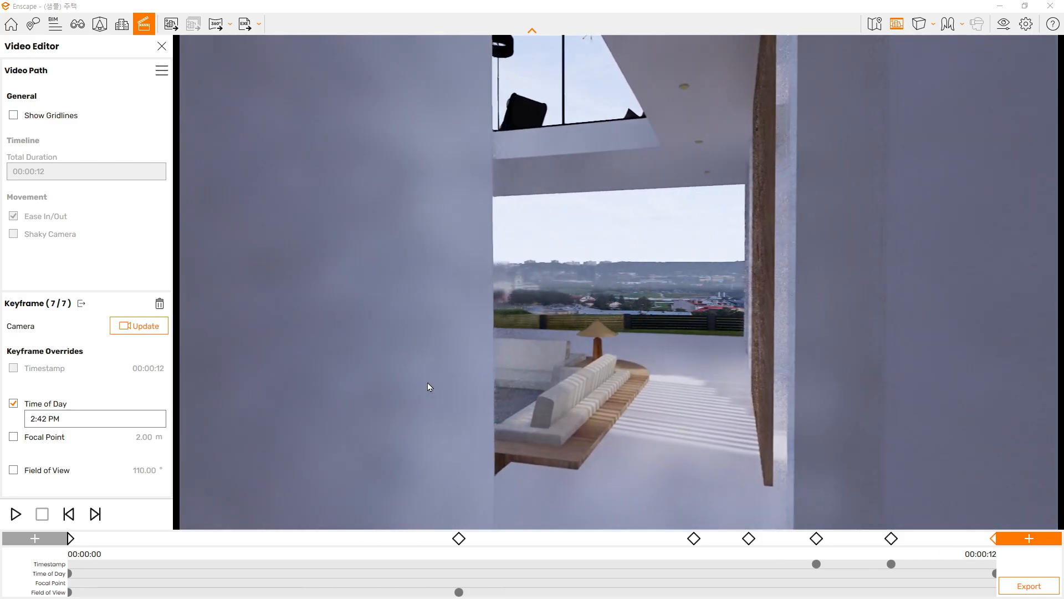
pyautogui.press('w')
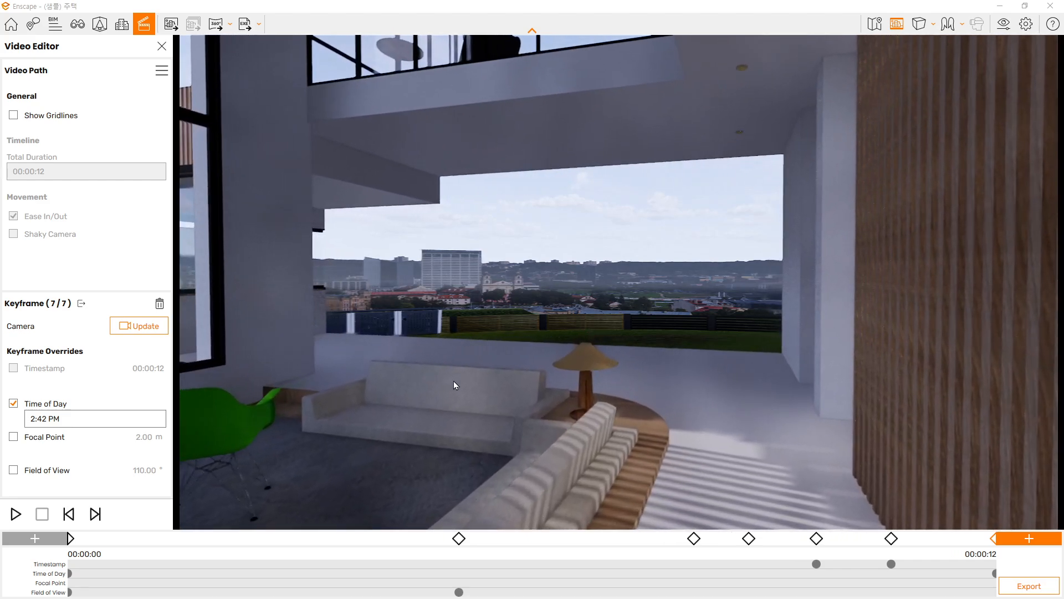
pyautogui.press('w')
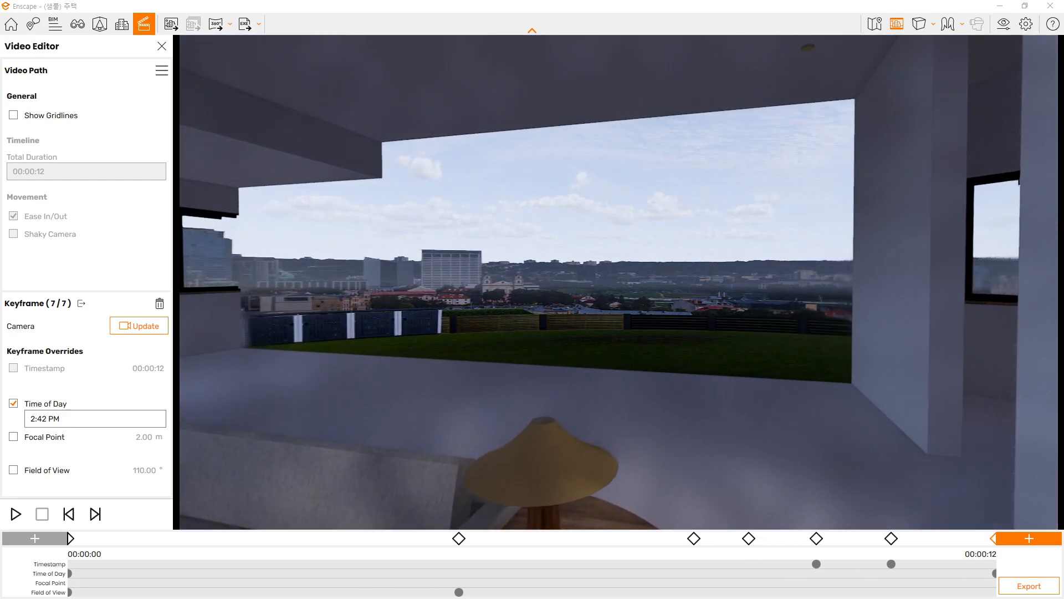
# Turn the Enscape camera around the living room and examine the two chairs by the large window from above
pyautogui.press('d')
pyautogui.moveTo(560, 373); pyautogui.dragTo(450, 379)
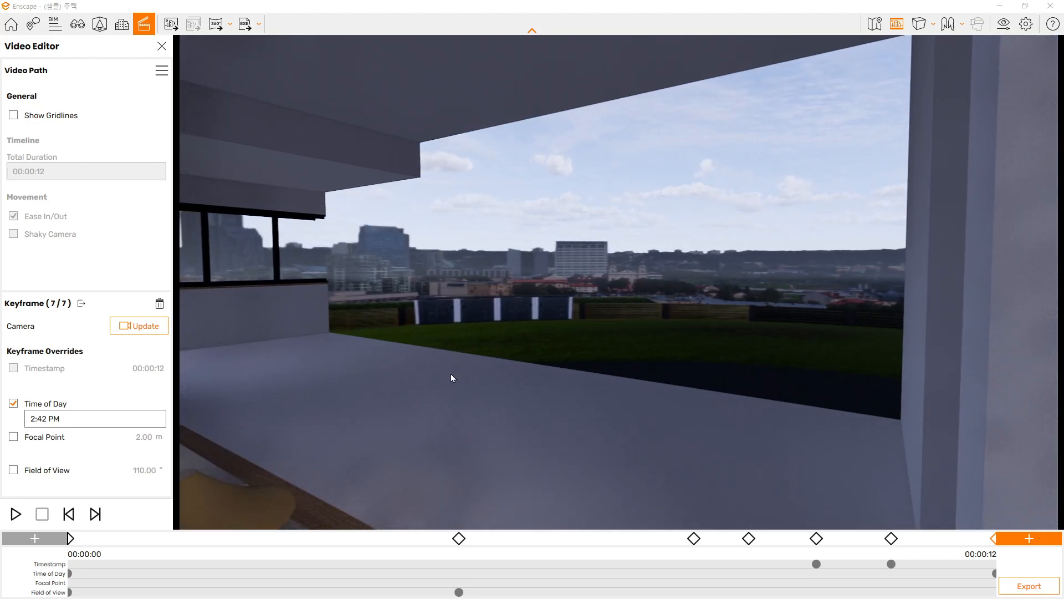
pyautogui.press('a')
pyautogui.press('a')
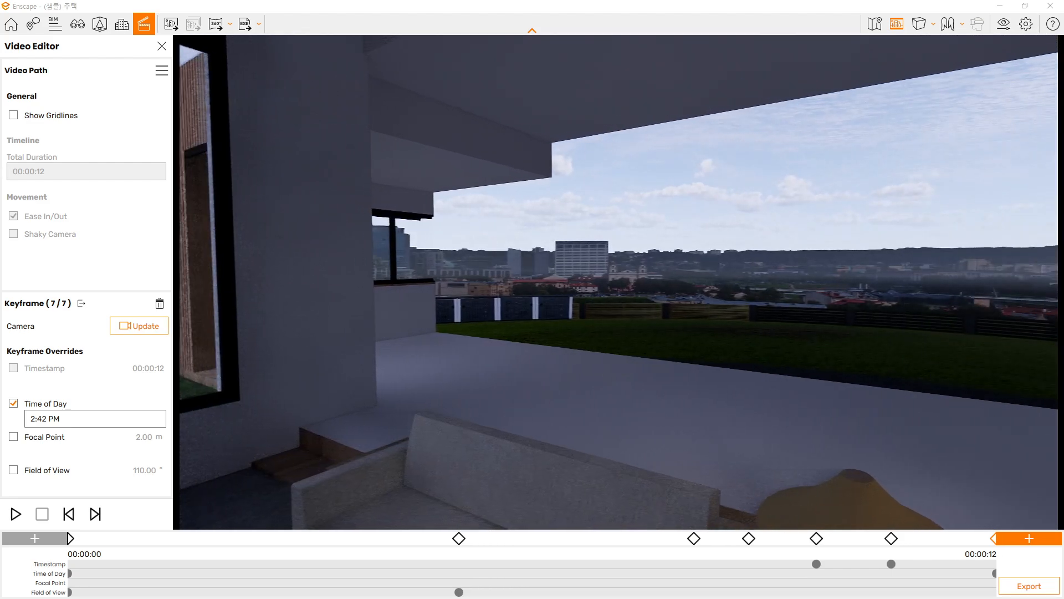
pyautogui.press('a')
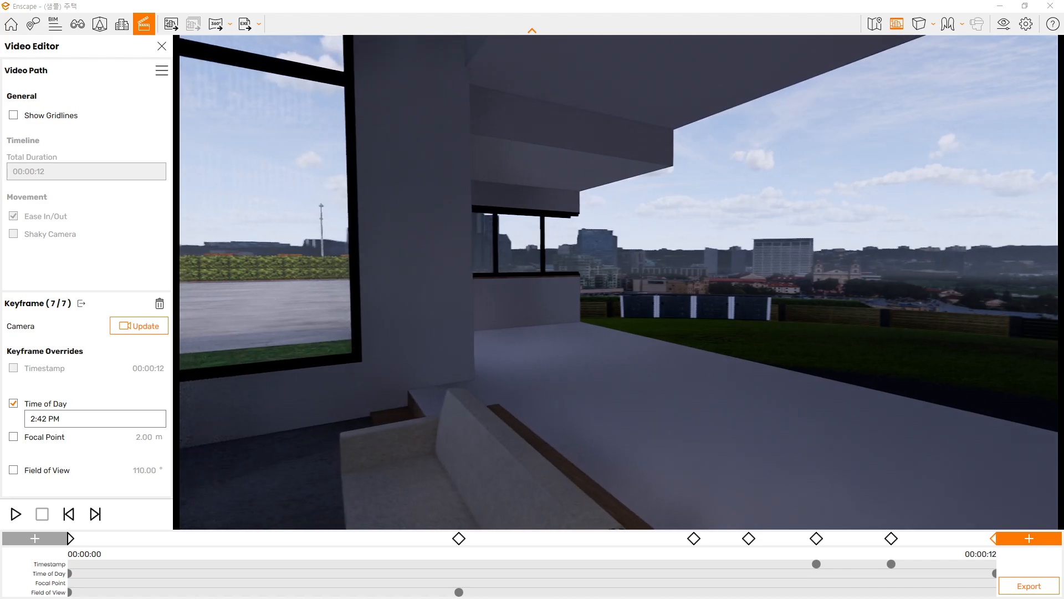
pyautogui.press('a')
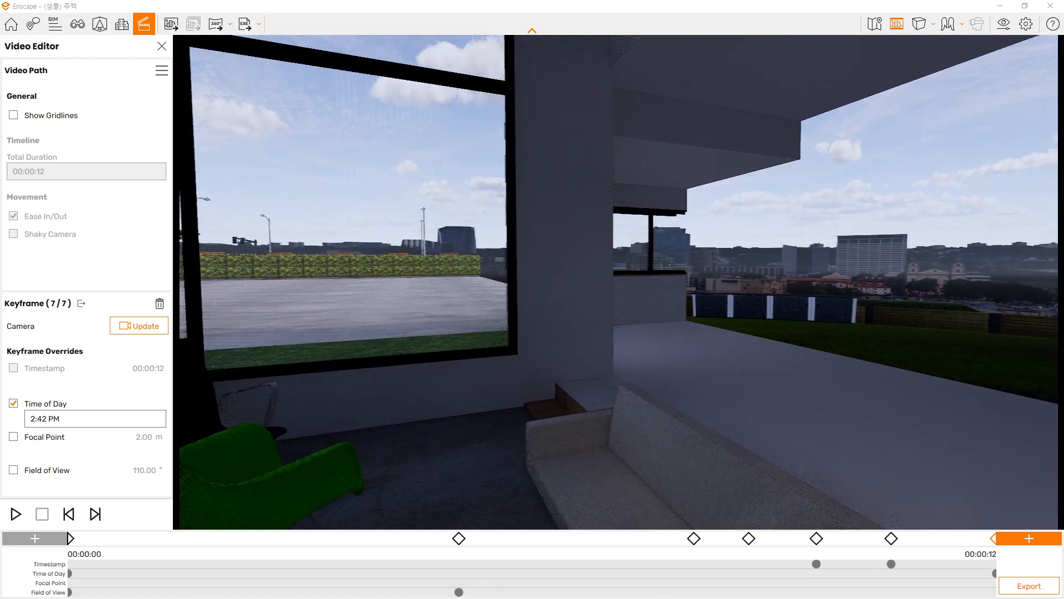
pyautogui.moveTo(579, 417); pyautogui.dragTo(580, 484)
pyautogui.moveTo(581, 411); pyautogui.dragTo(597, 329)
pyautogui.scroll(1, 597, 323)
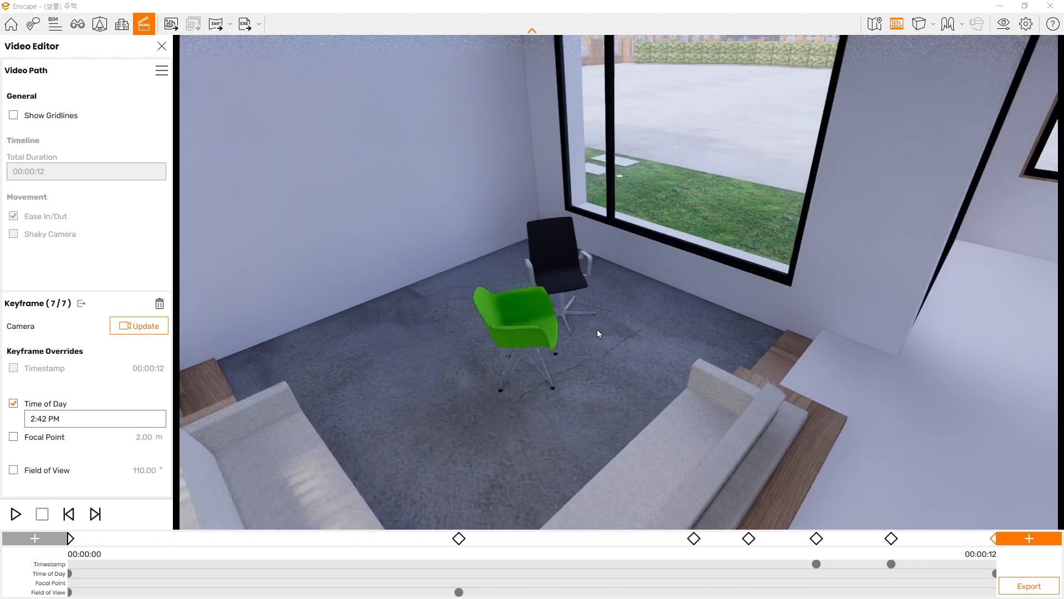
pyautogui.scroll(2, 597, 329)
pyautogui.scroll(2, 597, 329)
# Place the Enscape window beside SketchUp, activate the 재질1 scene, and maximize the render of that view
pyautogui.moveTo(898, 6)
pyautogui.mouseDown()
pyautogui.moveTo(721, 72)
pyautogui.moveTo(314, 38)
pyautogui.moveTo(323, 22)
pyautogui.mouseUp()
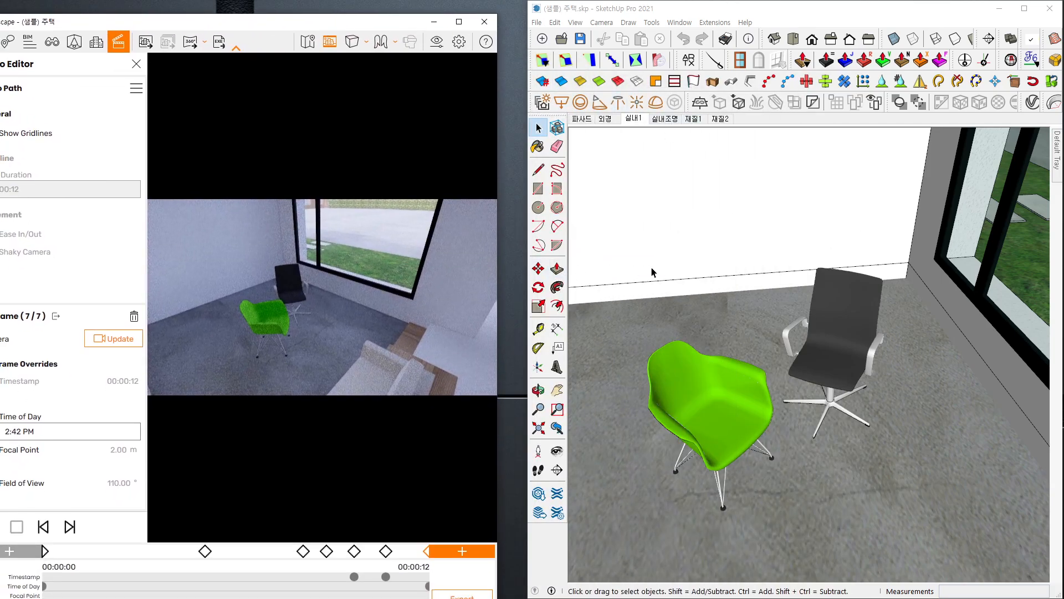
pyautogui.click(694, 119)
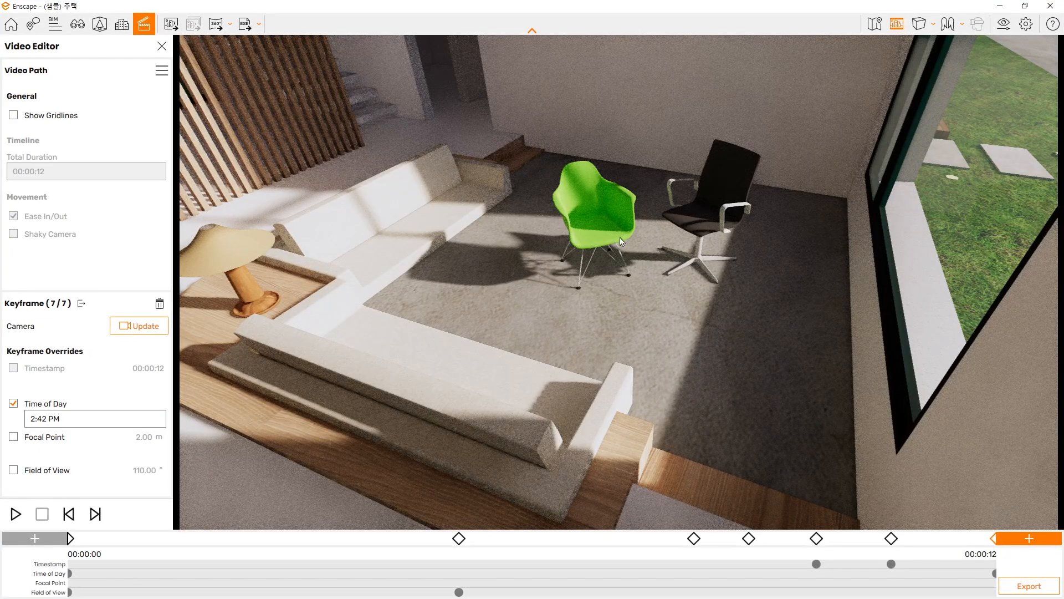
pyautogui.moveTo(620, 238); pyautogui.dragTo(624, 244)
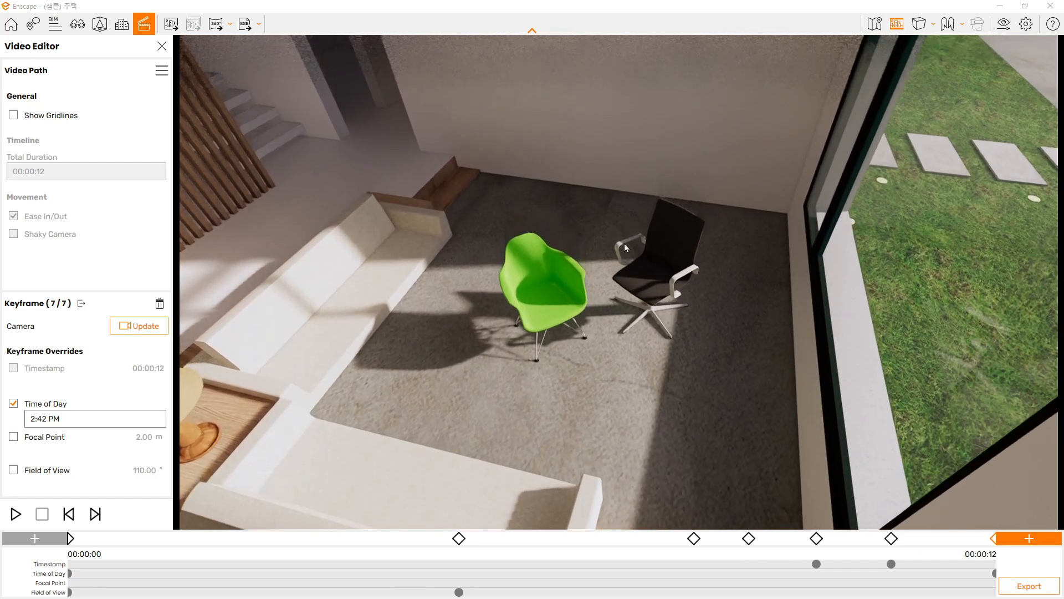
# Examine the green and black chairs up close in the rendered 재질1 view
pyautogui.scroll(5, 628, 246)
pyautogui.moveTo(653, 280); pyautogui.dragTo(637, 292)
pyautogui.scroll(2, 637, 293)
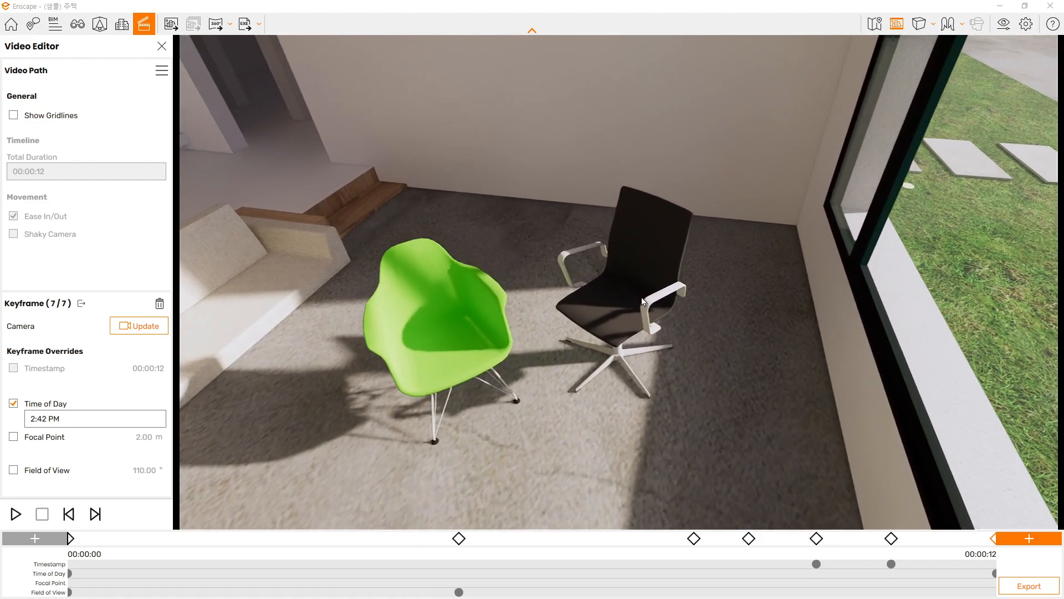
pyautogui.scroll(-4, 637, 292)
pyautogui.scroll(-5, 605, 365)
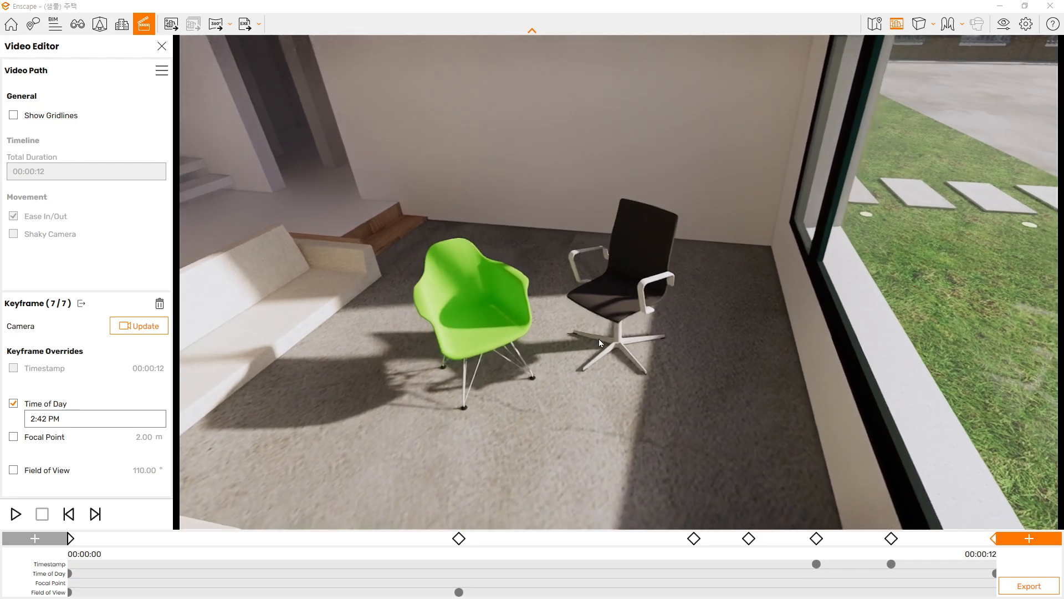
pyautogui.moveTo(605, 365); pyautogui.dragTo(637, 366)
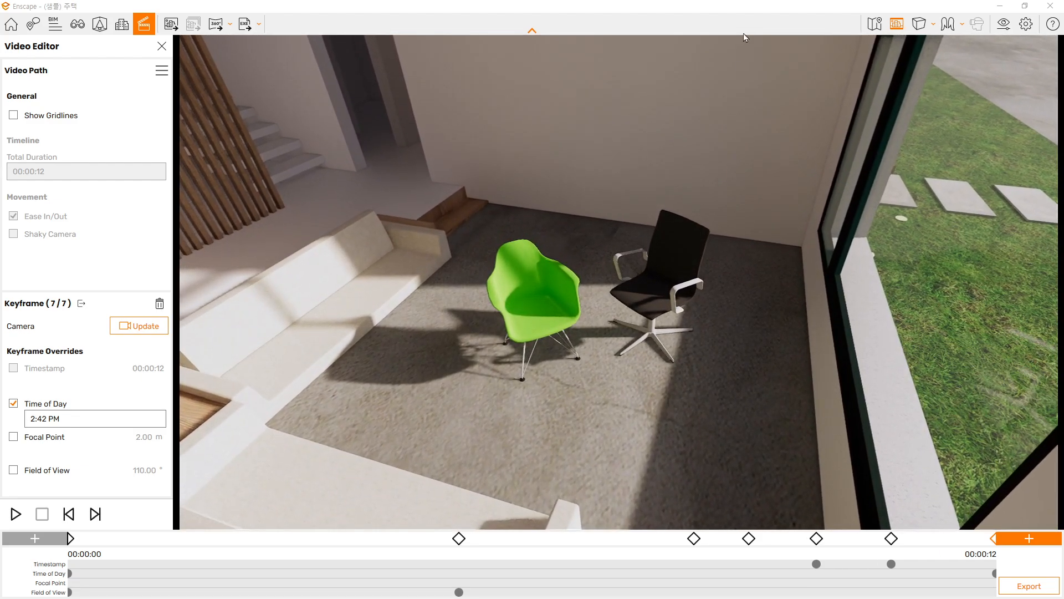
# Return the Enscape camera to the 재질1 scene and frame the two chairs closer in the maximized render
pyautogui.moveTo(532, 6)
pyautogui.mouseDown()
pyautogui.moveTo(499, 47)
pyautogui.moveTo(277, 26)
pyautogui.mouseUp()
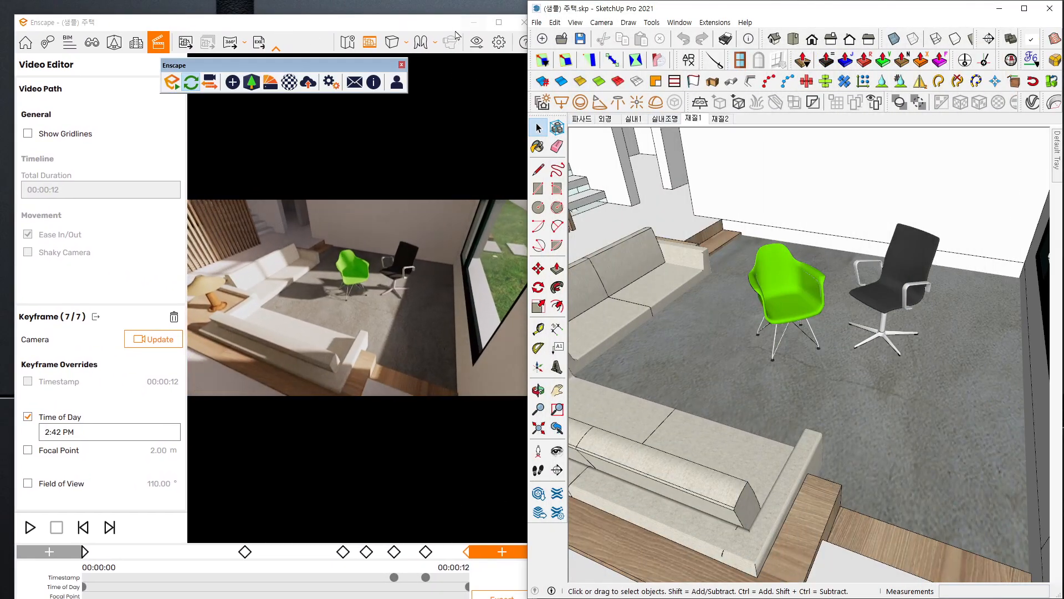
pyautogui.moveTo(441, 22); pyautogui.dragTo(701, 1)
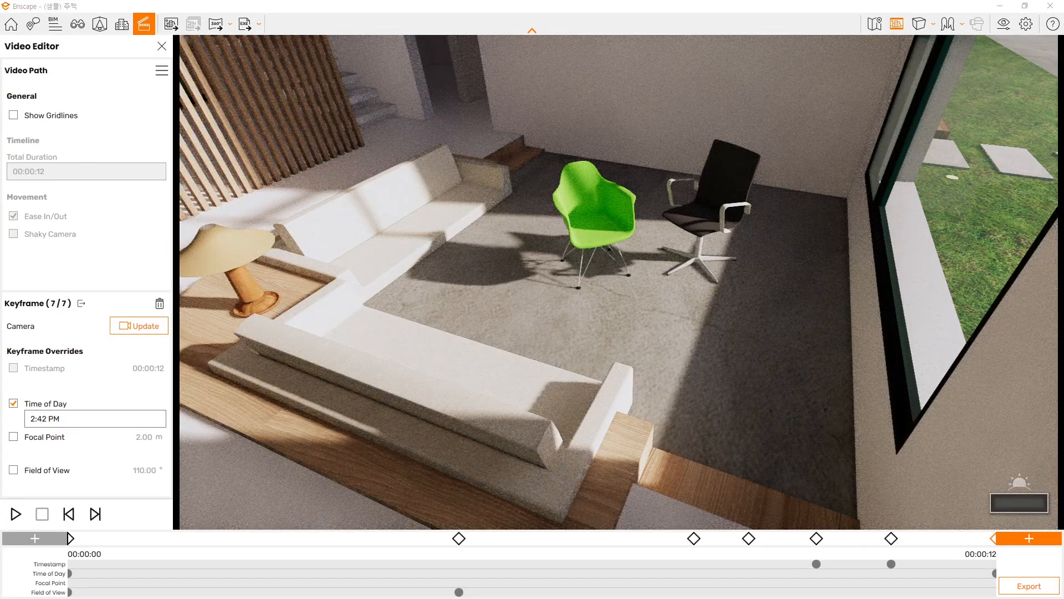
pyautogui.scroll(5, 698, 263)
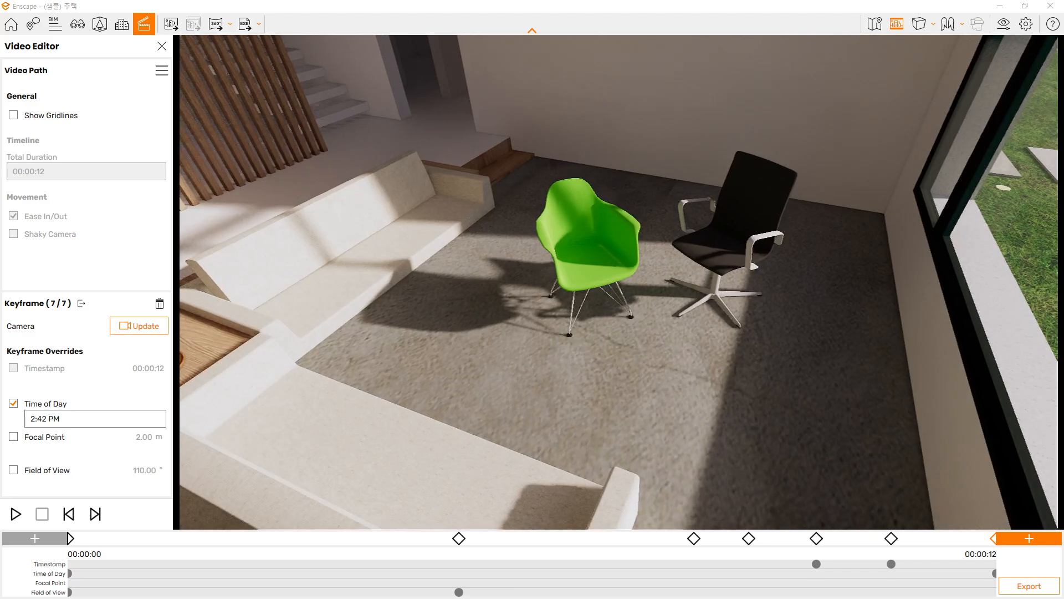
pyautogui.moveTo(701, 275); pyautogui.dragTo(705, 280)
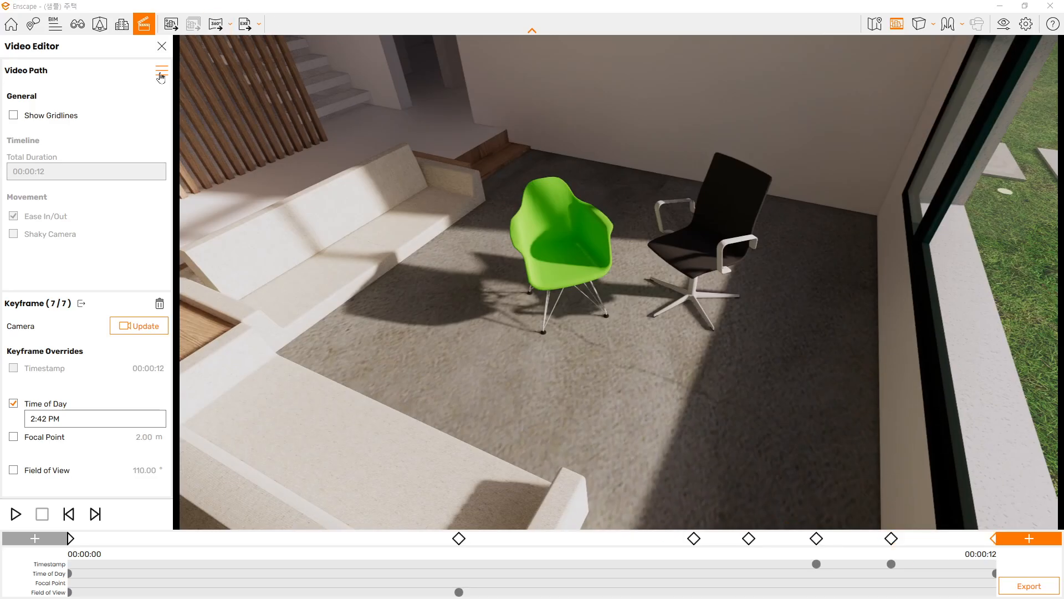
# Create a new video path and confirm deleting the current one with its seven keyframes
pyautogui.click(161, 72)
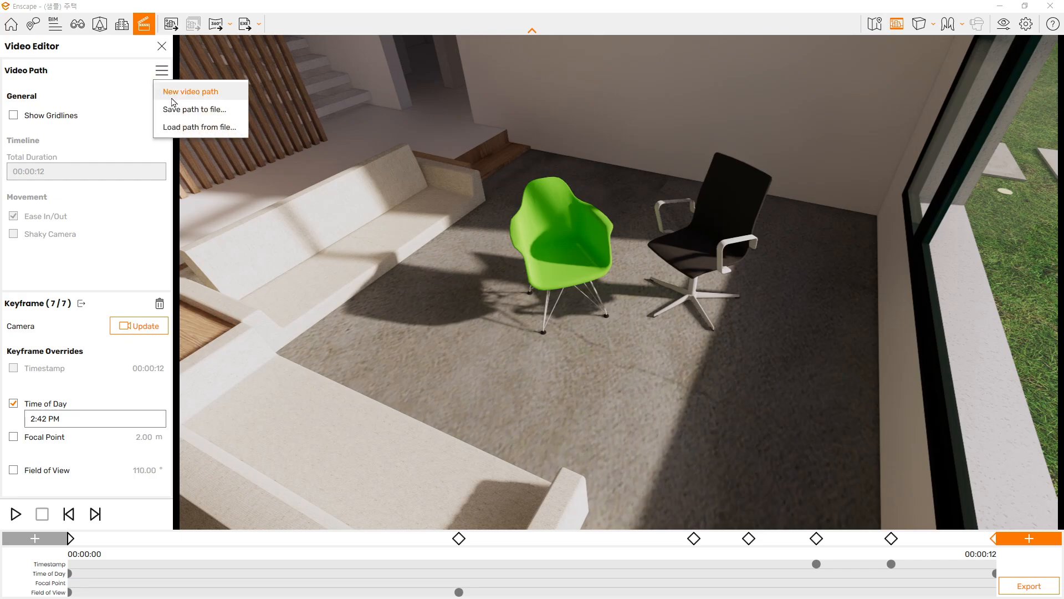
pyautogui.click(173, 98)
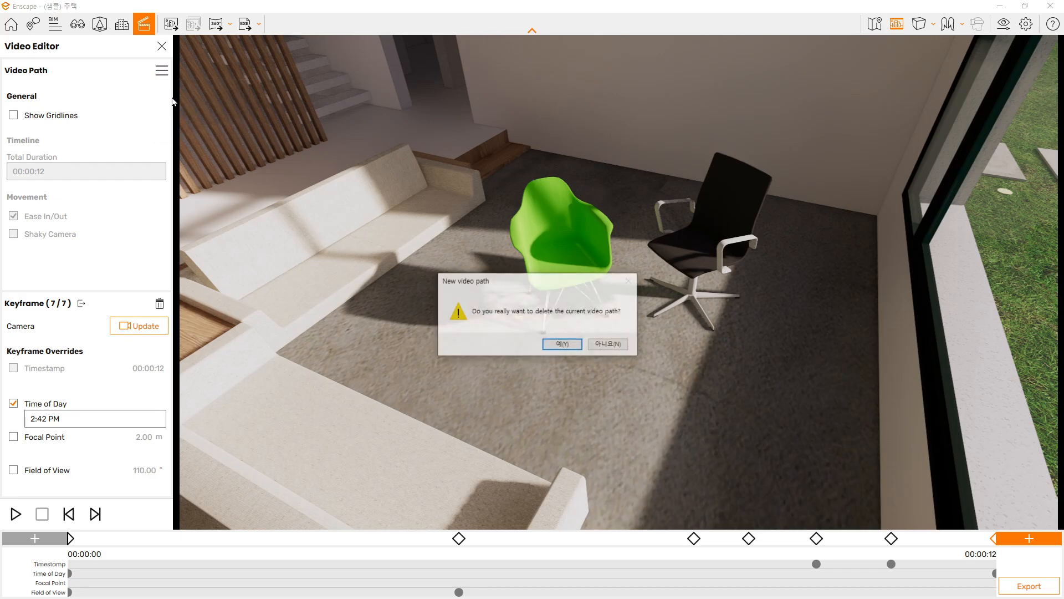
pyautogui.click(561, 344)
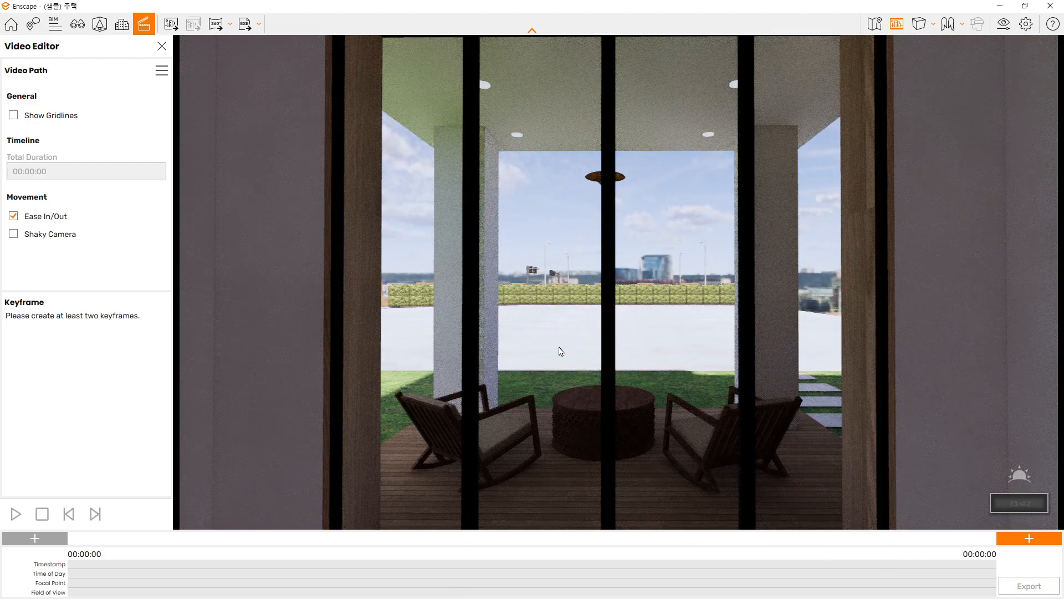
# Return the Enscape camera to the SketchUp 재질1 scene and maximize the render window again
pyautogui.moveTo(759, 6)
pyautogui.mouseDown()
pyautogui.moveTo(424, 55)
pyautogui.moveTo(277, 59)
pyautogui.mouseUp()
pyautogui.hotkey('ctrl', '1')
pyautogui.click(699, 135)
pyautogui.moveTo(685, 132)
pyautogui.mouseDown()
pyautogui.moveTo(717, 68)
pyautogui.moveTo(691, 141)
pyautogui.mouseUp()
pyautogui.press('Escape')
pyautogui.click(693, 118)
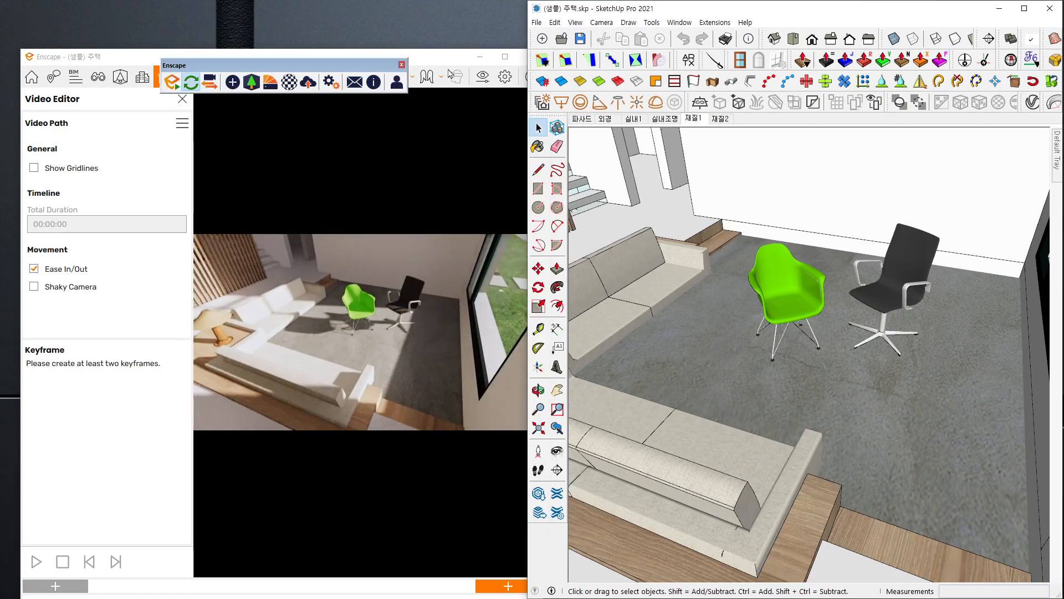
pyautogui.moveTo(447, 59); pyautogui.dragTo(566, 1)
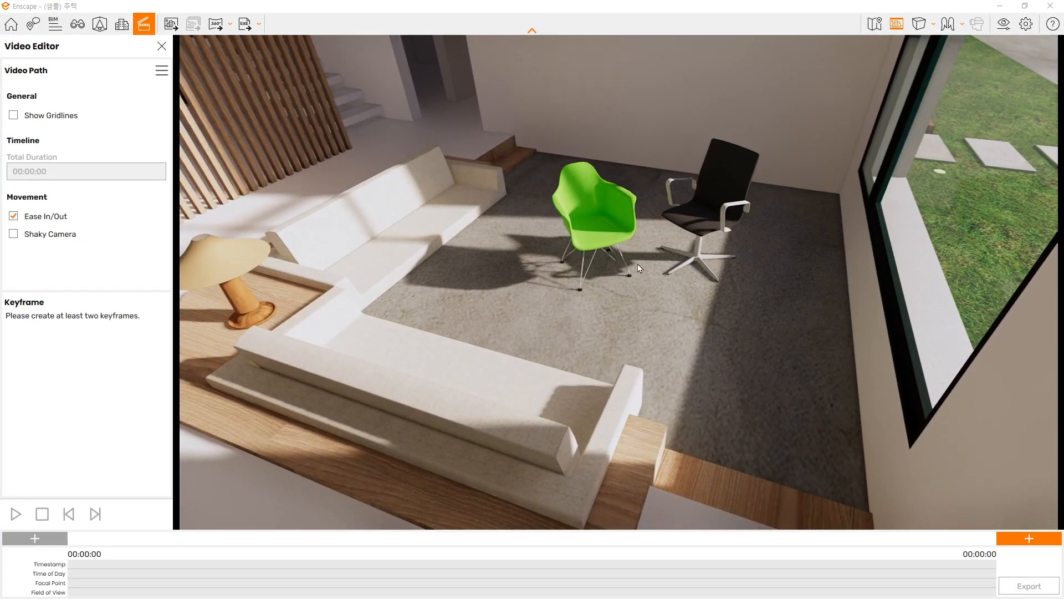
# Raise the camera and move it closer so it looks down on the green and black chairs
pyautogui.press('e')
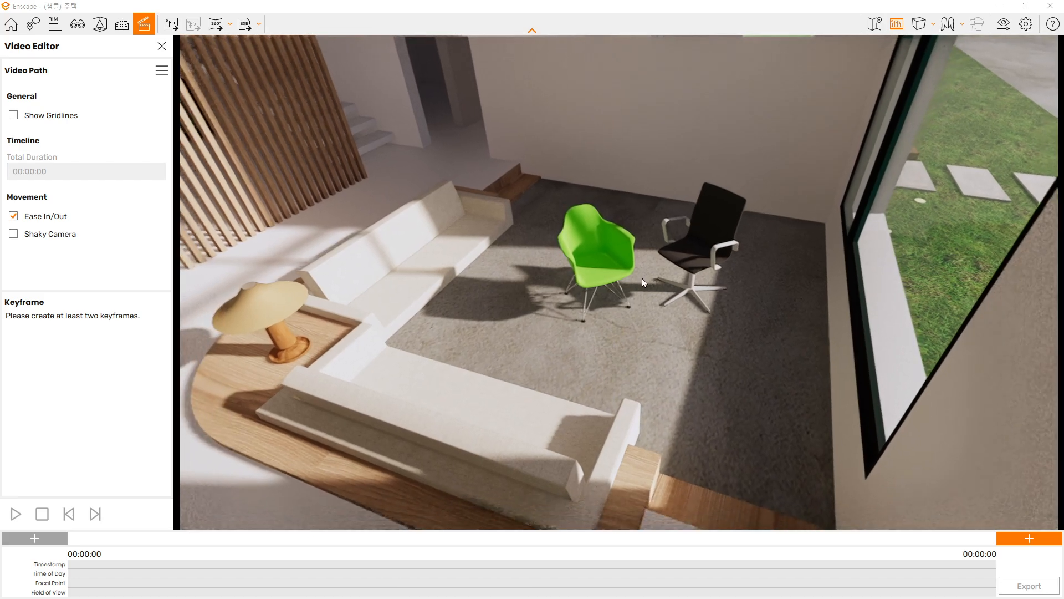
pyautogui.press('w')
pyautogui.press('e')
pyautogui.press('d')
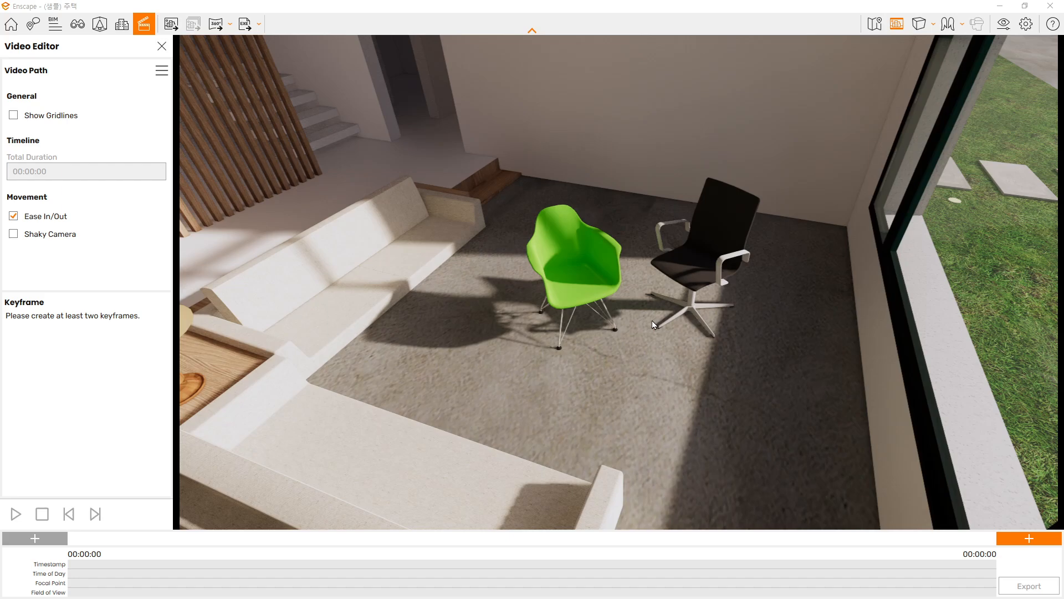
# Try shifting the sun between about 07:43 and 08:54 to preview the moving shadows around the chairs
pyautogui.keyDown('shift'); pyautogui.rightClick(646, 418); pyautogui.keyUp('shift')
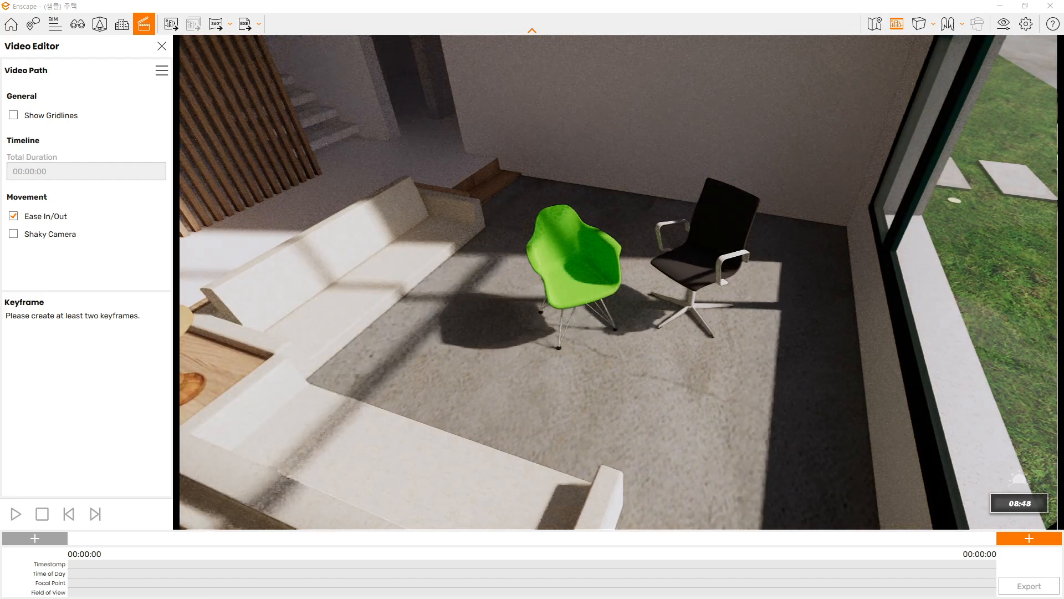
pyautogui.keyDown('shift'); pyautogui.rightClick(647, 418); pyautogui.keyUp('shift')
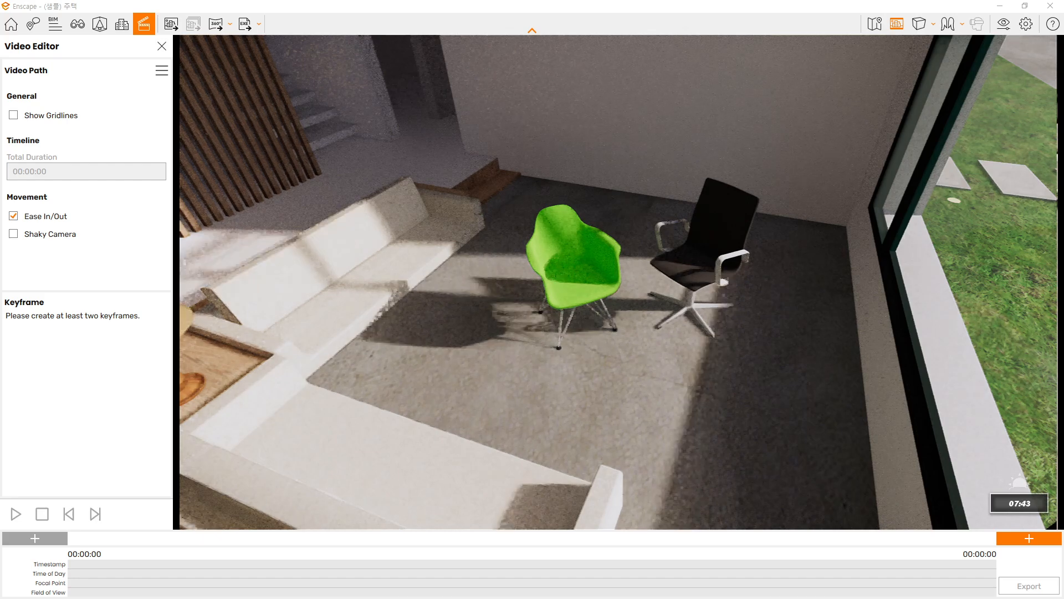
pyautogui.keyDown('shift'); pyautogui.rightClick(646, 418); pyautogui.keyUp('shift')
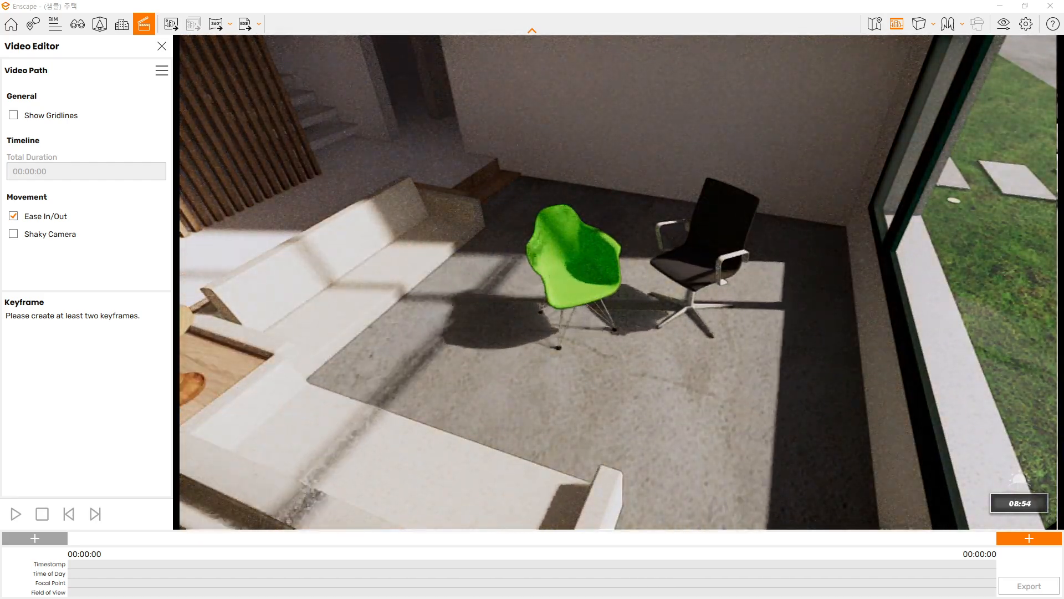
pyautogui.keyDown('shift'); pyautogui.rightClick(646, 418); pyautogui.keyUp('shift')
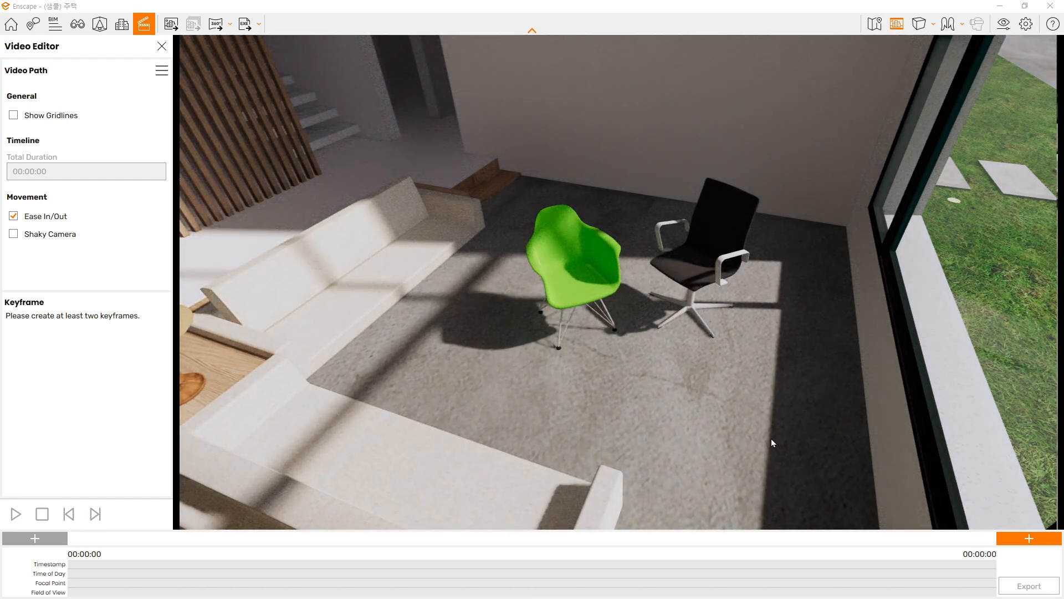
# Reframe the two chairs with the table lamp partly in view and set the time of day to 7:25 AM
pyautogui.moveTo(838, 18)
pyautogui.mouseDown()
pyautogui.moveTo(512, 98)
pyautogui.moveTo(454, 83)
pyautogui.moveTo(833, 0)
pyautogui.mouseUp()
pyautogui.moveTo(656, 261); pyautogui.dragTo(650, 293)
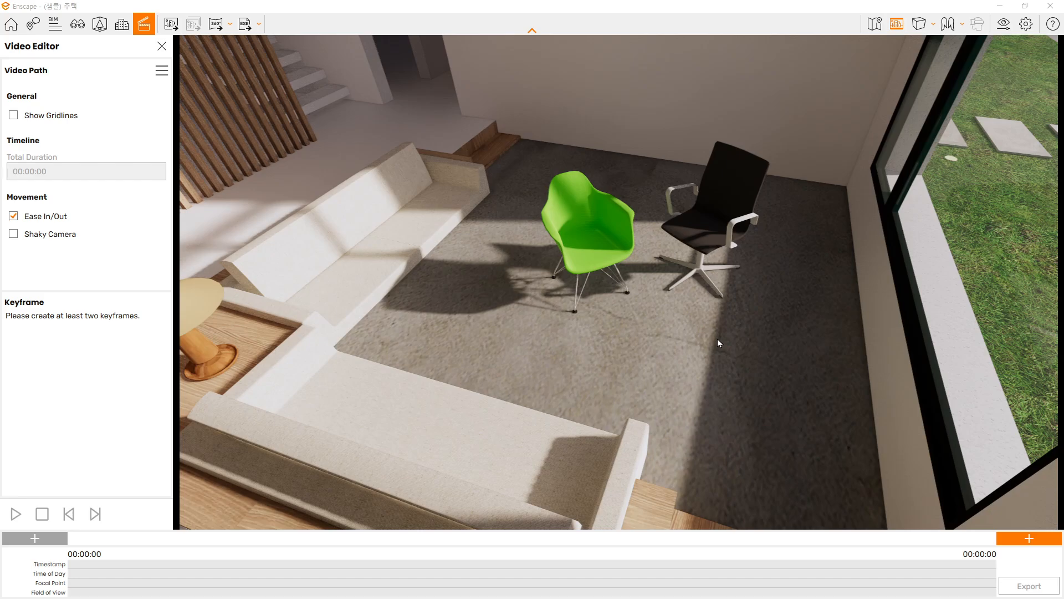
pyautogui.press('u')
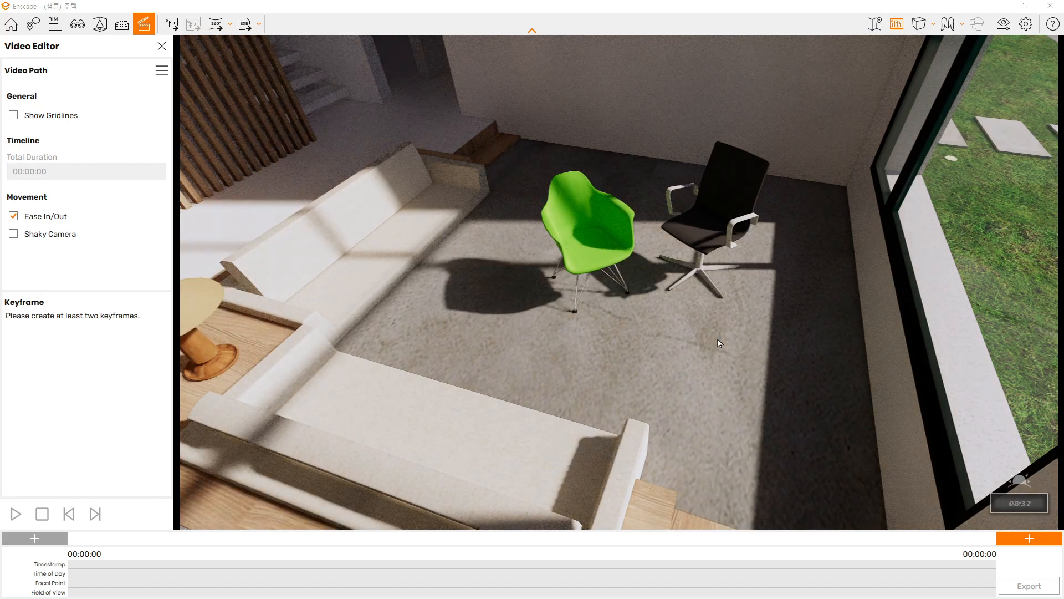
pyautogui.press('u')
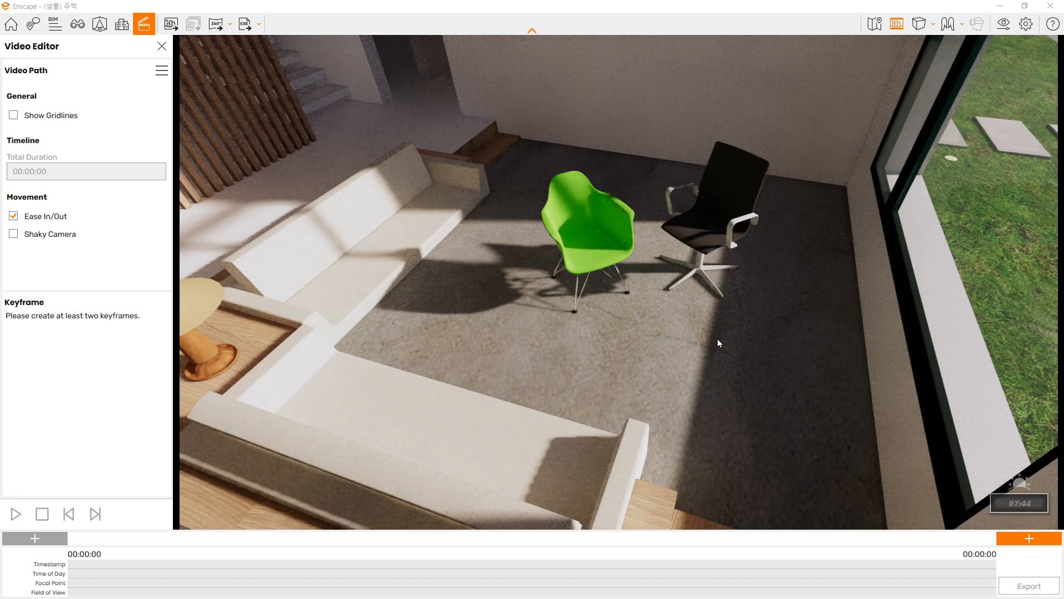
pyautogui.press('i')
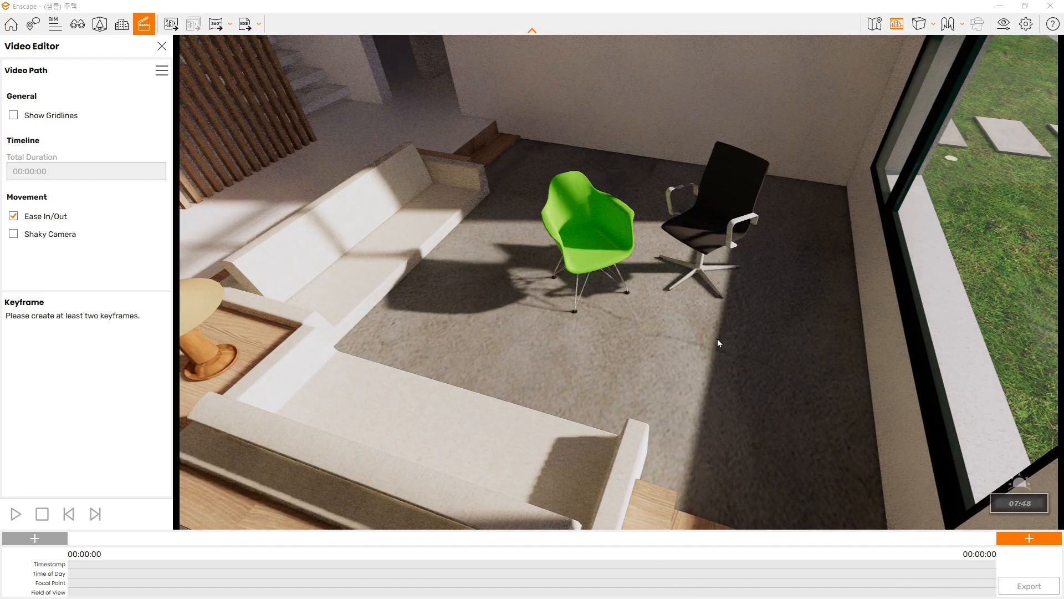
pyautogui.press('u')
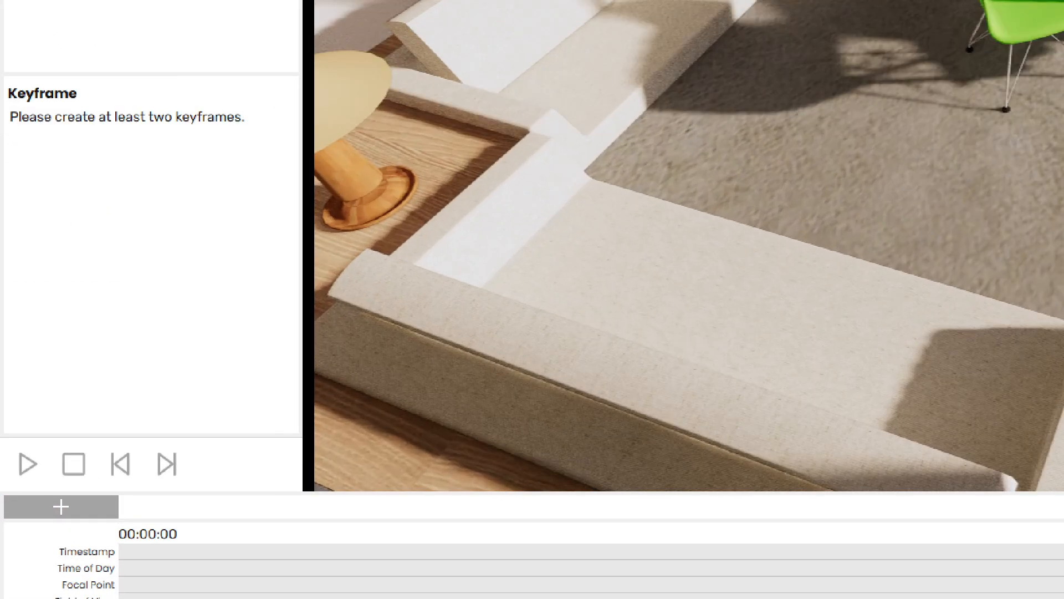
# Add a start keyframe and an end keyframe from the same camera view of the chairs
pyautogui.moveTo(94, 490)
pyautogui.mouseDown()
pyautogui.moveTo(91, 519)
pyautogui.moveTo(63, 539)
pyautogui.mouseUp()
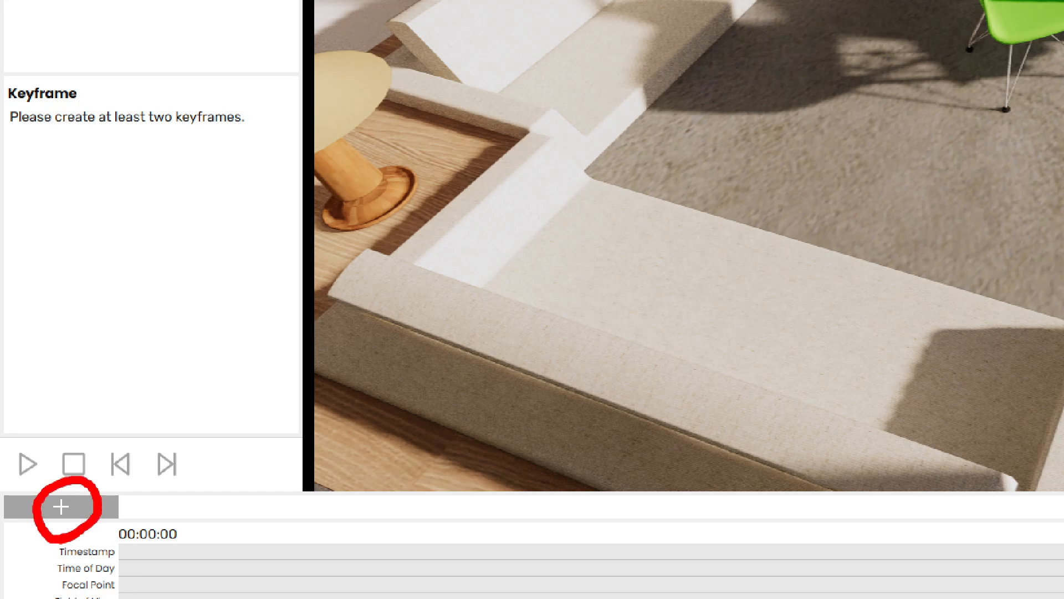
pyautogui.press('Escape')
pyautogui.click(58, 511)
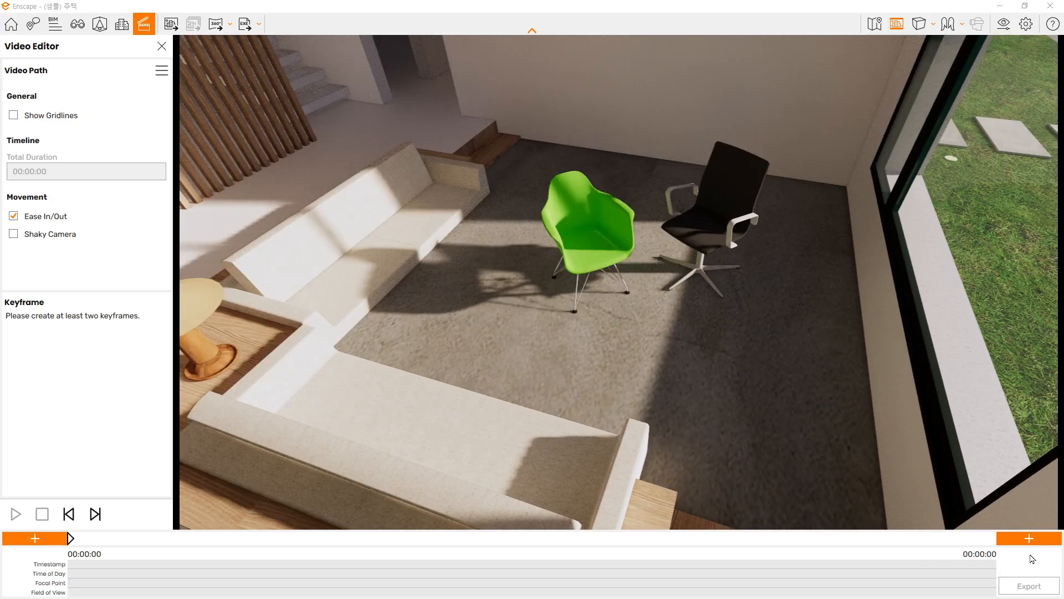
pyautogui.click(1004, 495)
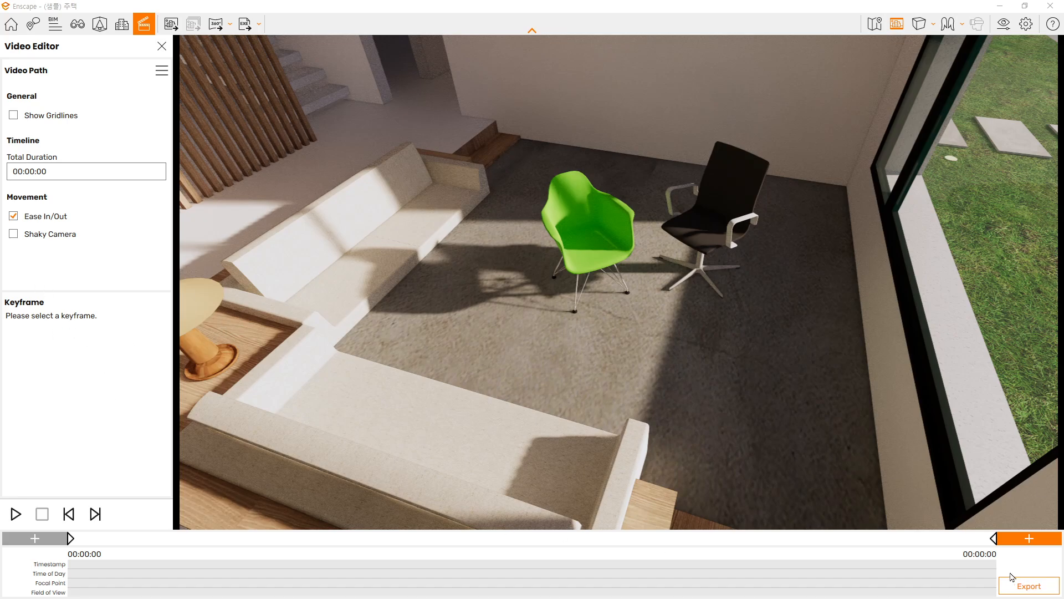
# Check the end keyframe's settings, exit it, and set the path's total duration to 10 seconds
pyautogui.click(996, 543)
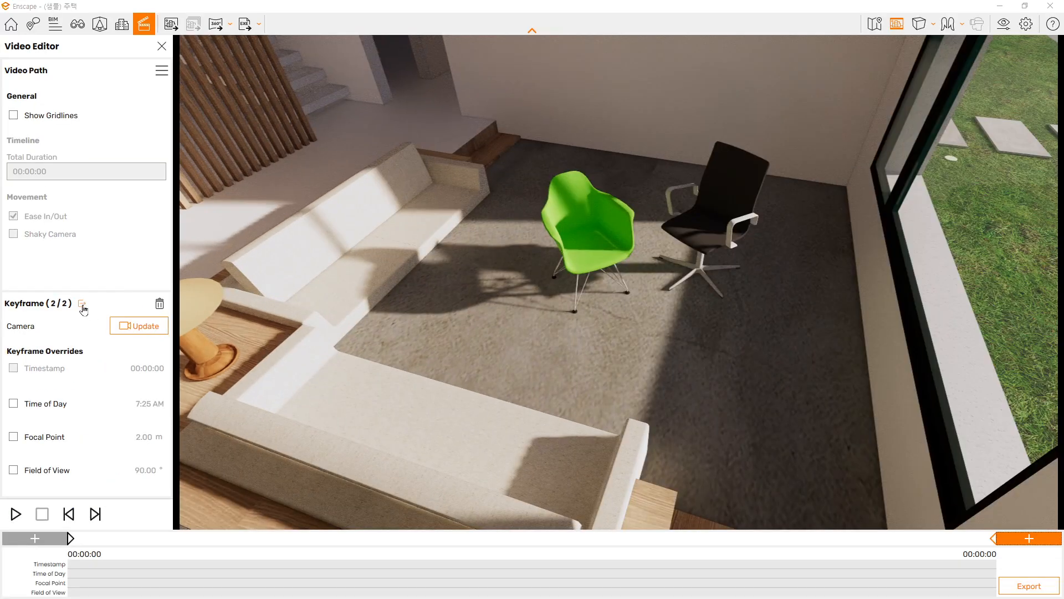
pyautogui.click(82, 308)
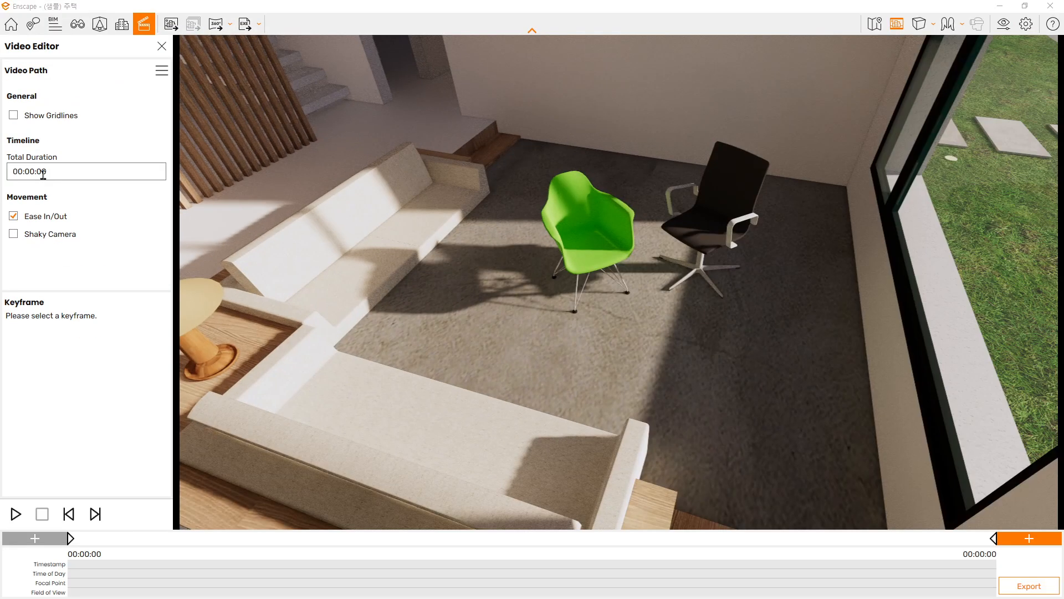
pyautogui.click(78, 167)
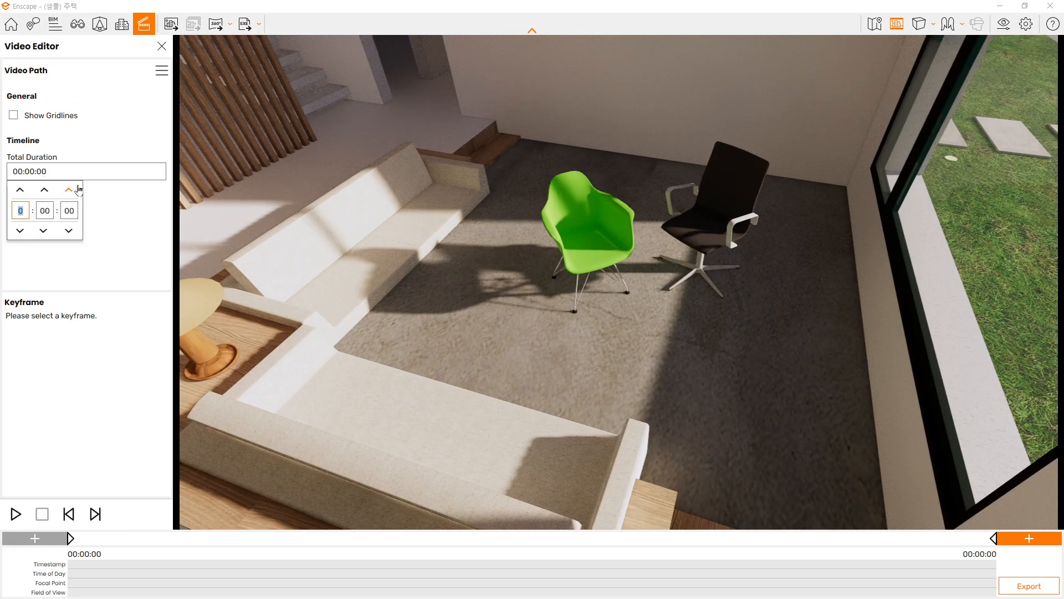
pyautogui.click(120, 233)
pyautogui.press('Return')
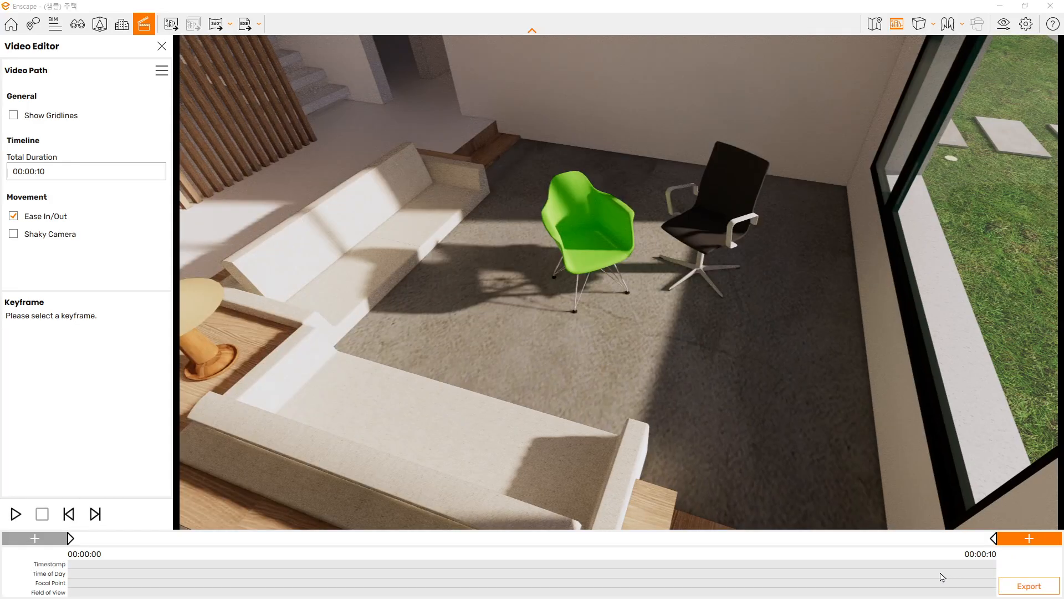
# Enable the Time of Day override on the first keyframe at 7:25 AM
pyautogui.click(70, 539)
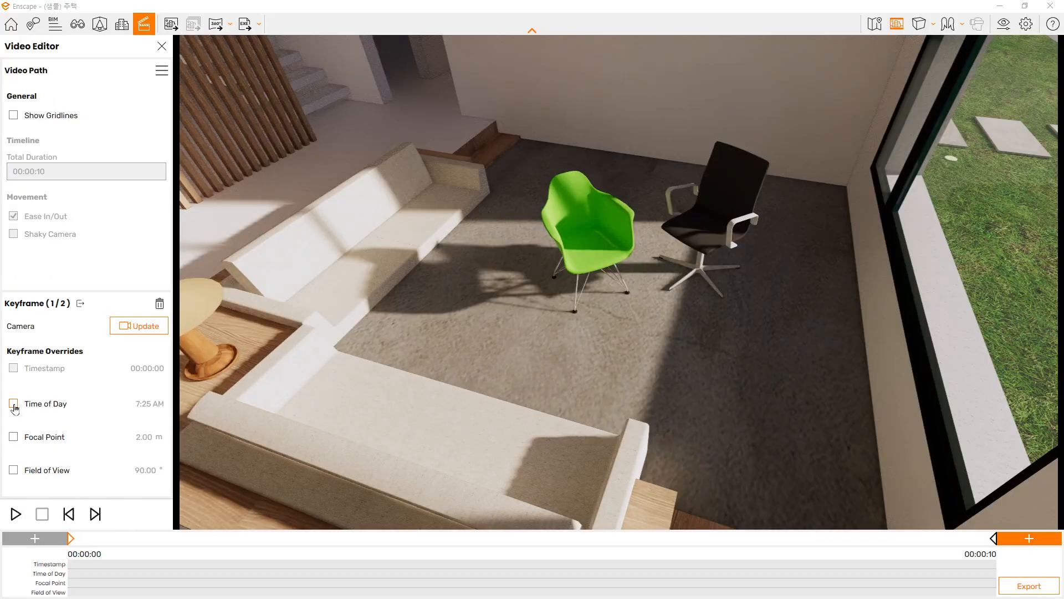
pyautogui.click(13, 406)
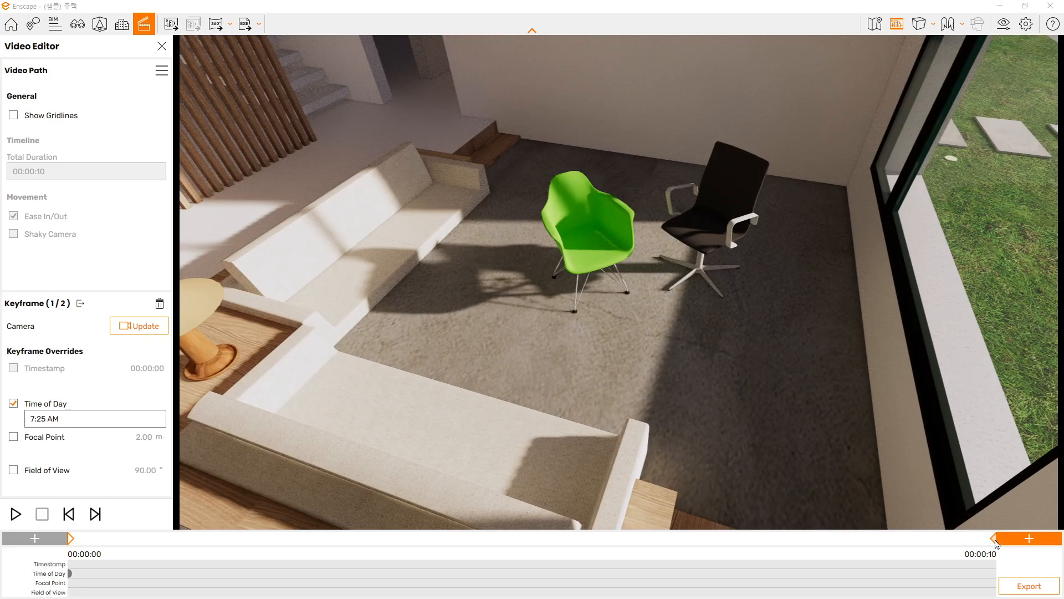
# Enable the Time of Day override on the last keyframe, set it to 9:25 AM, and play the video path
pyautogui.click(941, 498)
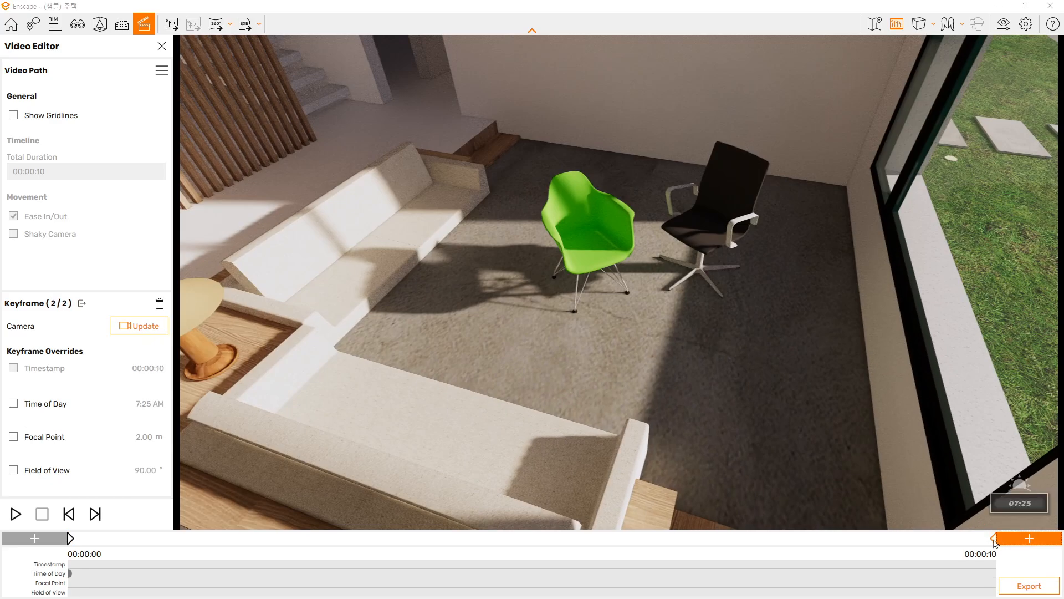
pyautogui.click(13, 403)
pyautogui.click(37, 419)
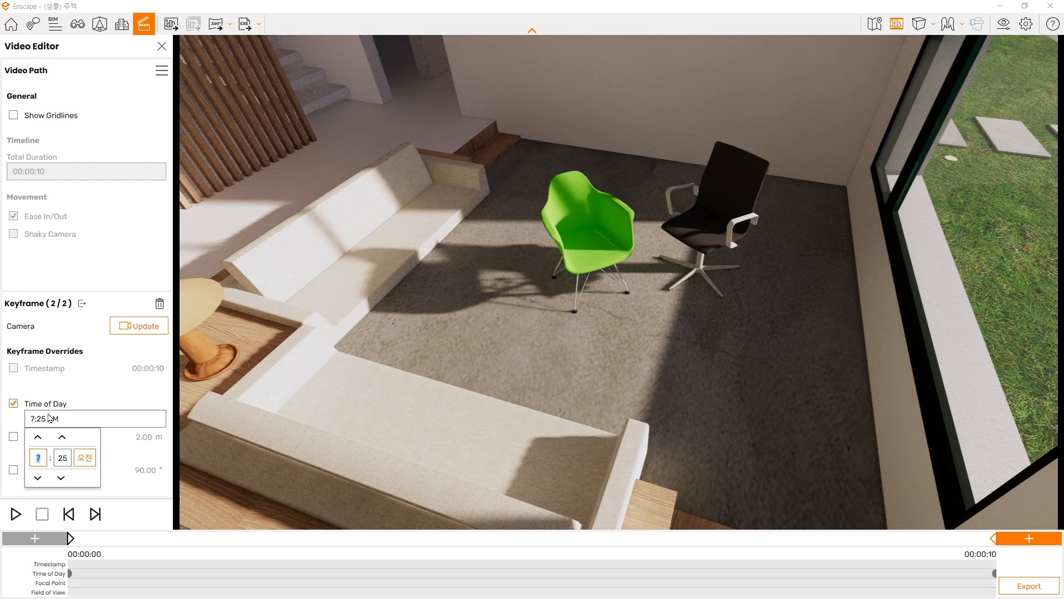
pyautogui.click(45, 437)
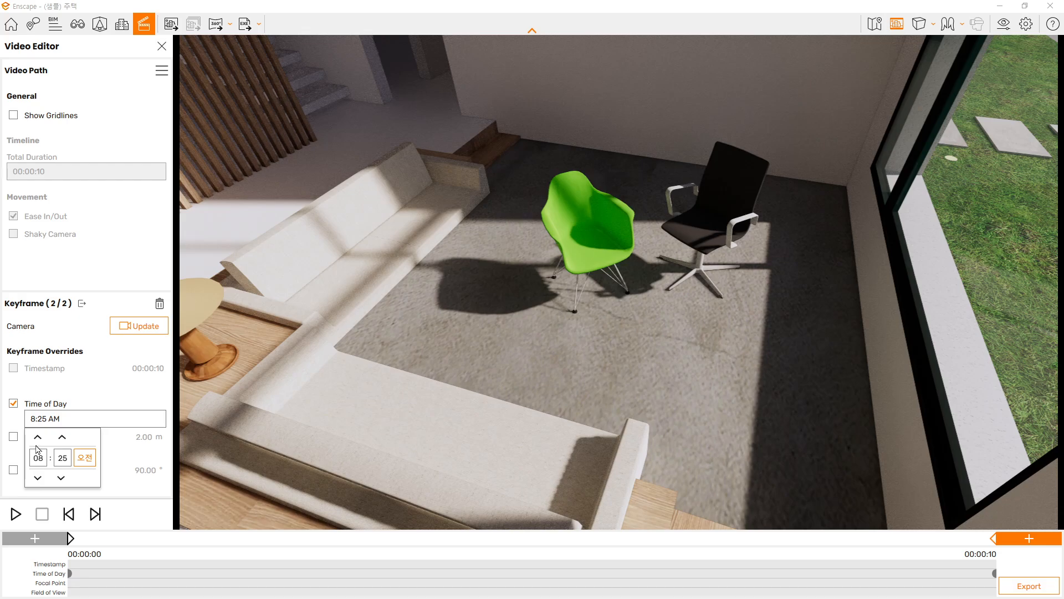
pyautogui.click(39, 438)
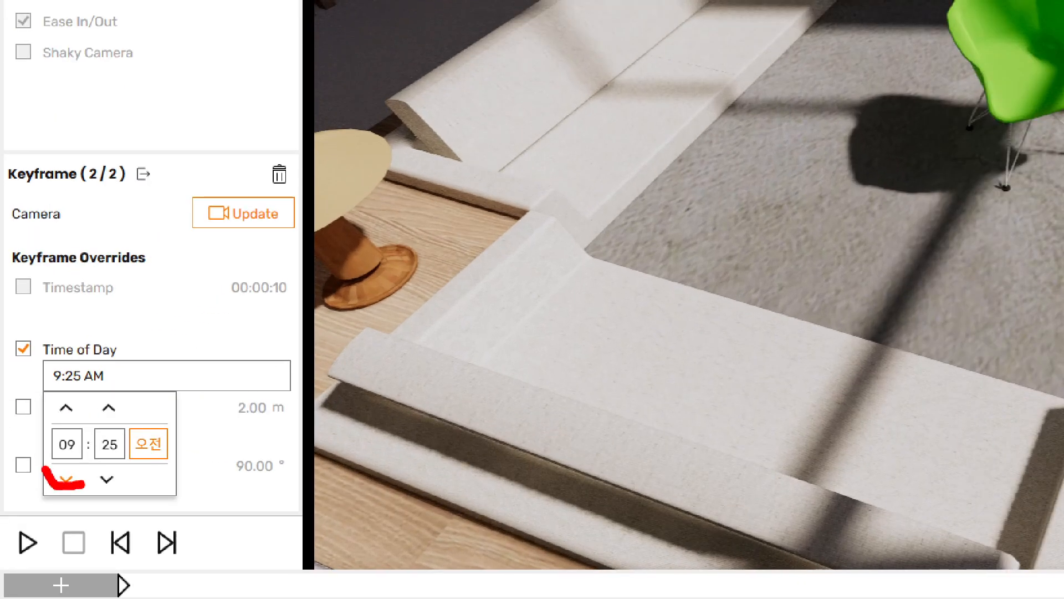
pyautogui.moveTo(46, 470)
pyautogui.mouseDown()
pyautogui.moveTo(89, 419)
pyautogui.moveTo(53, 489)
pyautogui.mouseUp()
pyautogui.press('Escape')
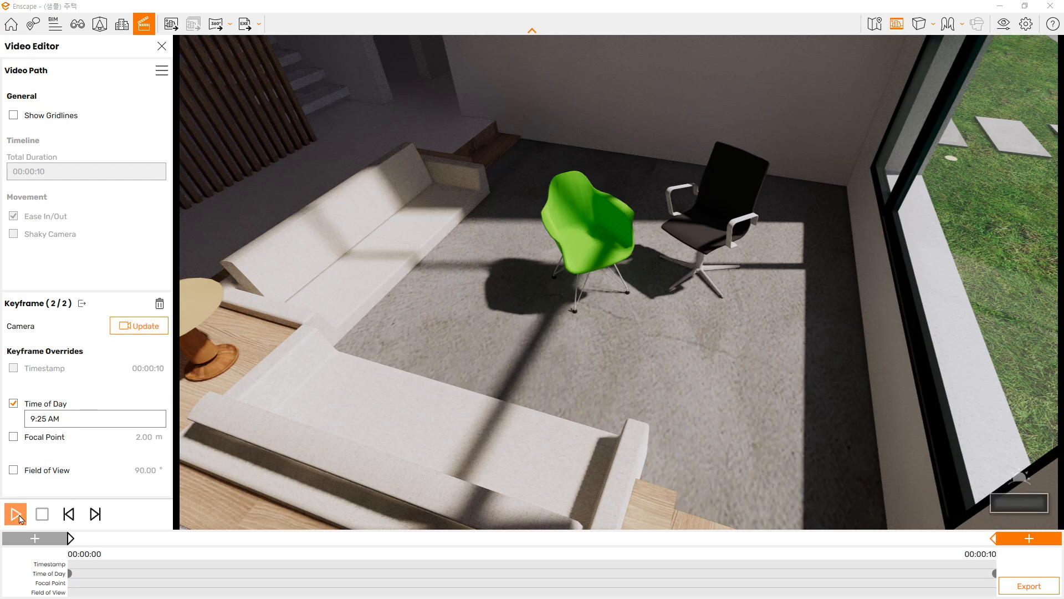
pyautogui.click(20, 518)
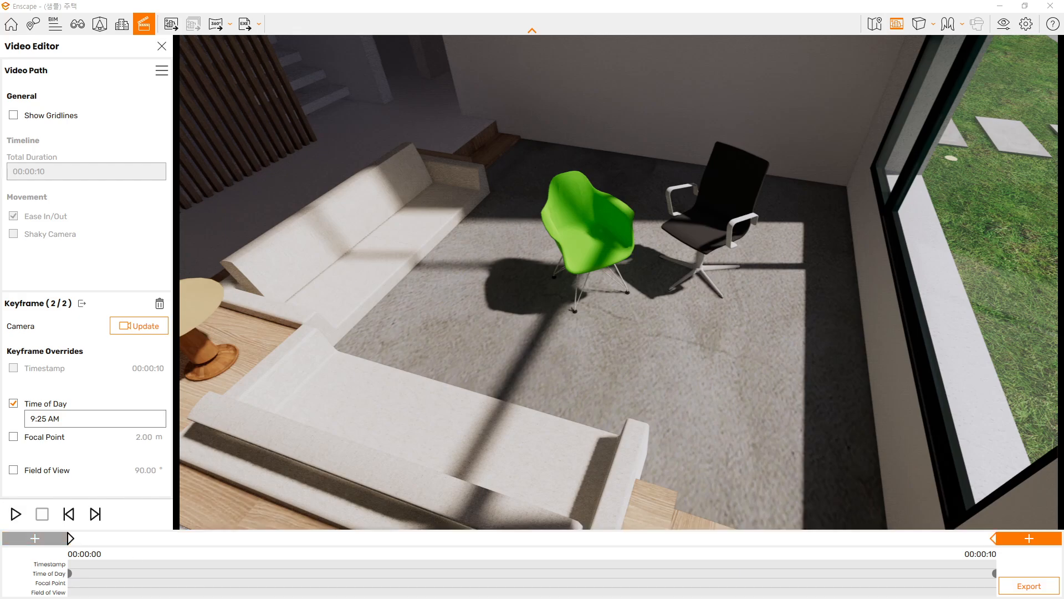
# Export the video path to the desktop as 동영상3.mp4
pyautogui.click(1040, 587)
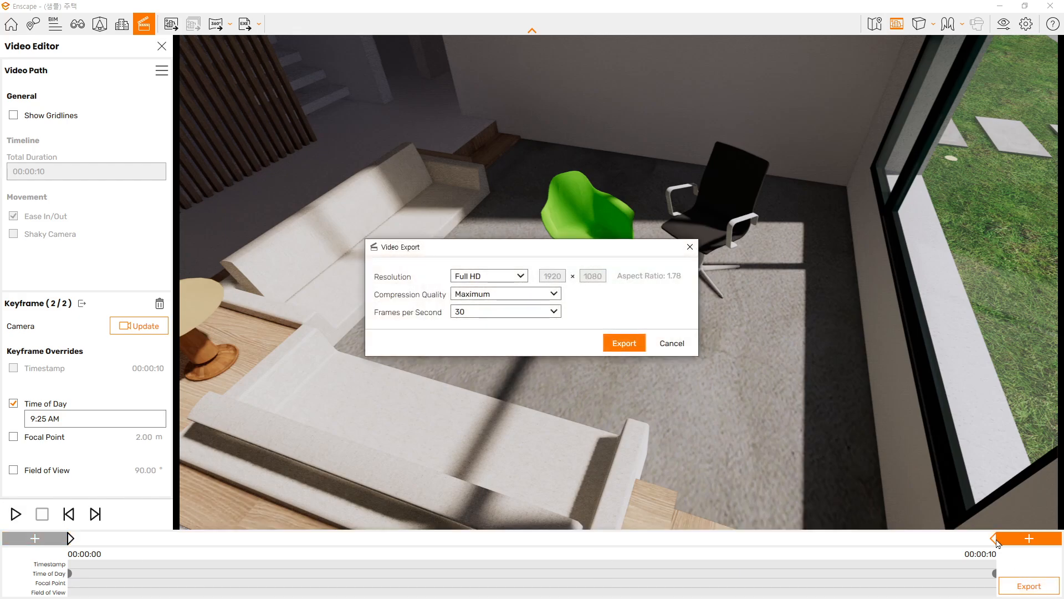
pyautogui.click(632, 344)
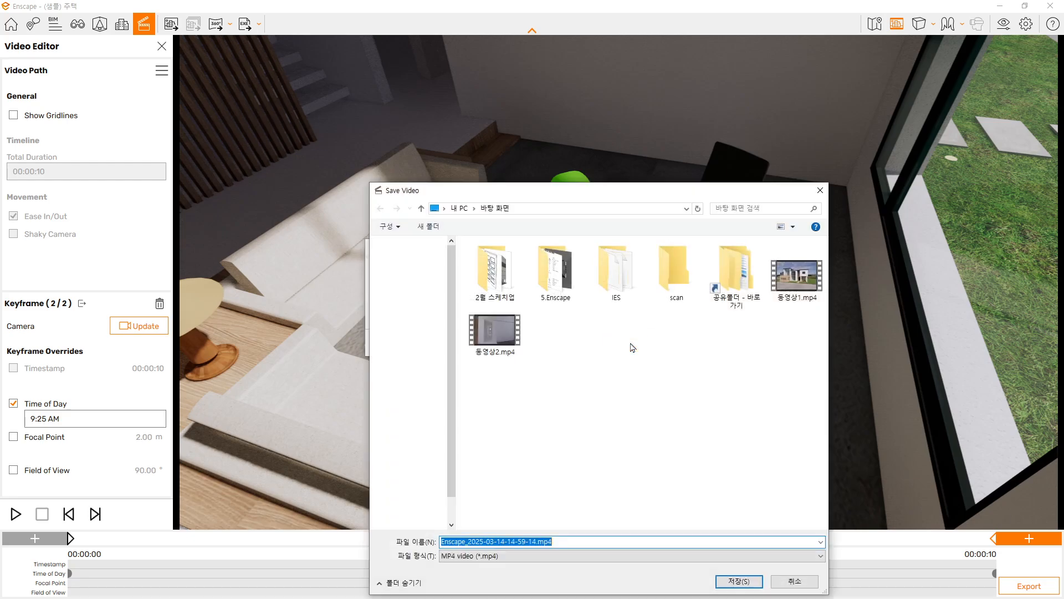
pyautogui.click(490, 331)
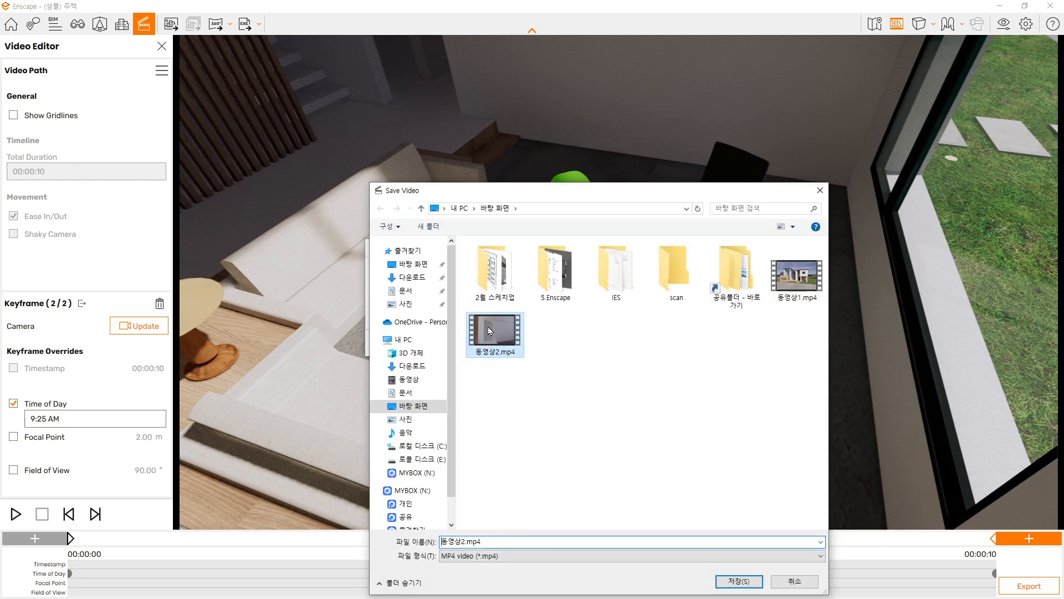
pyautogui.click(464, 541)
pyautogui.click(465, 541)
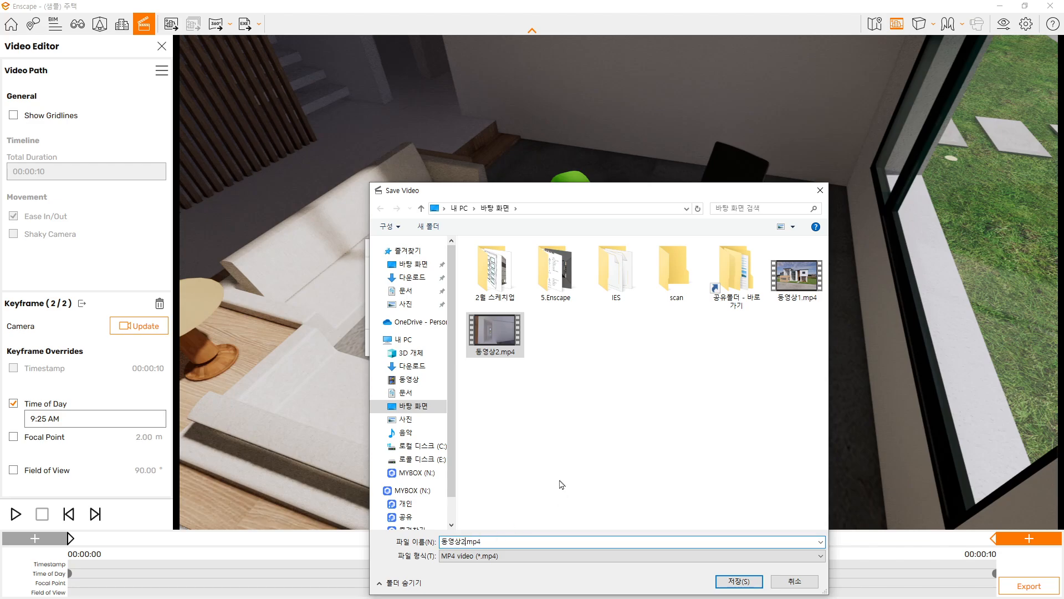
pyautogui.press('BackSpace')
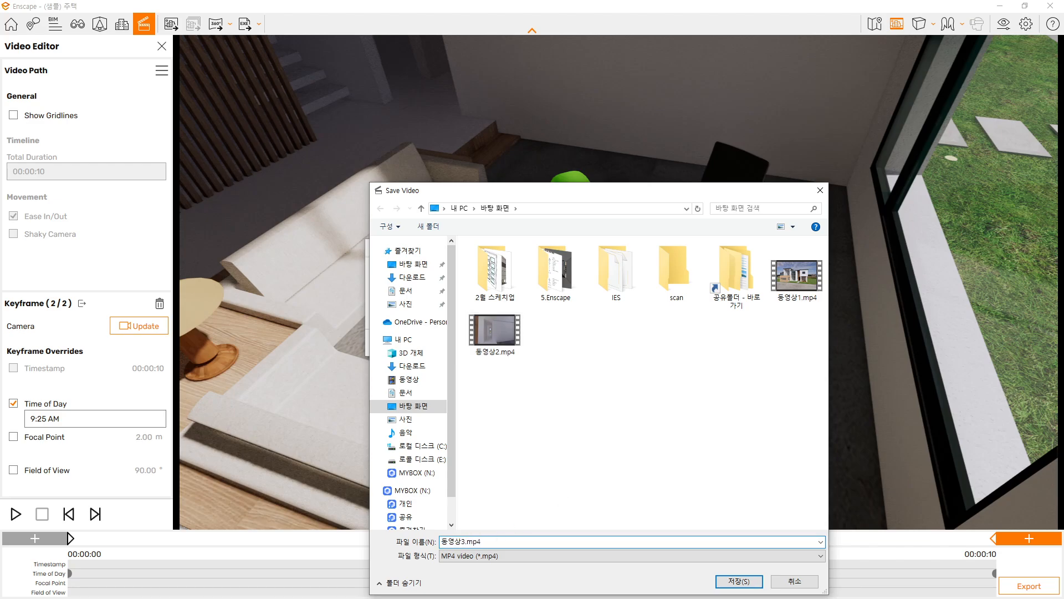
pyautogui.write('3')
pyautogui.press('Return')
pyautogui.press('Return')
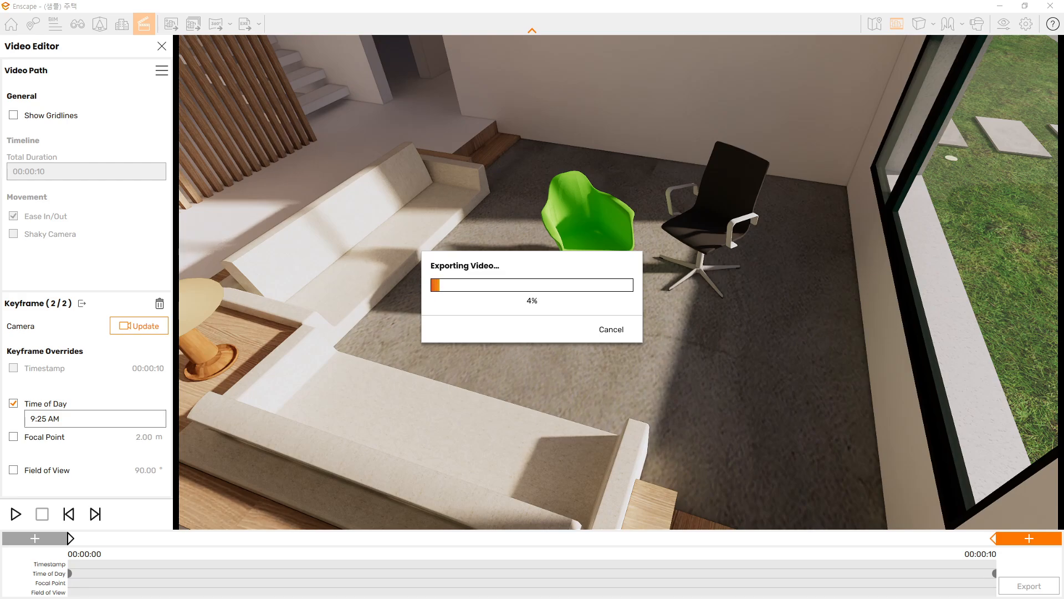
# Switch to File Explorer, go up to the 3.예제 folder, and reopen its 4. 동영상 제안서 subfolder
pyautogui.moveTo(1063, 61); pyautogui.dragTo(747, 29)
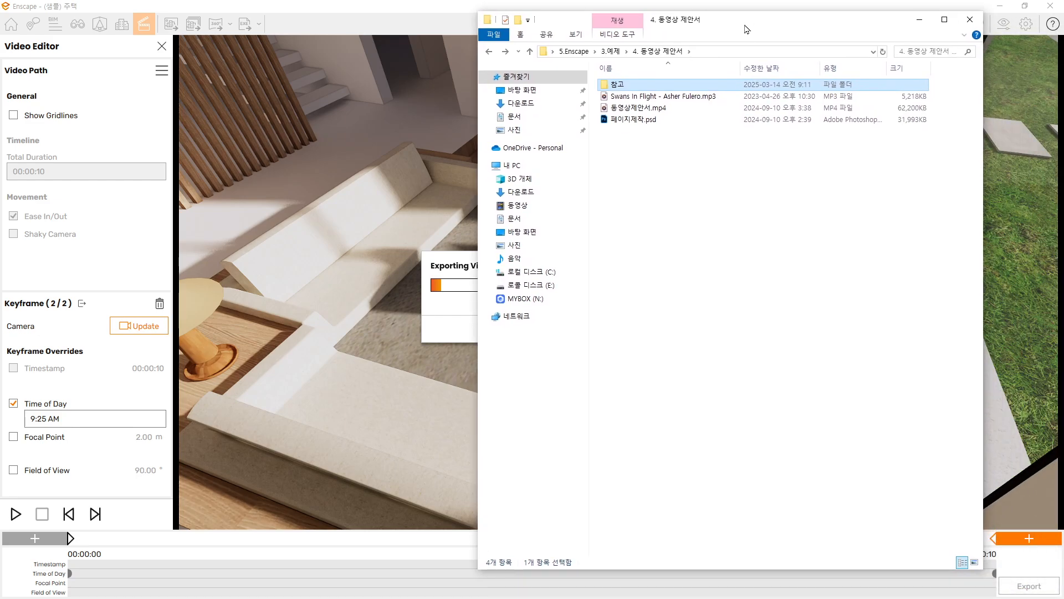
pyautogui.click(489, 51)
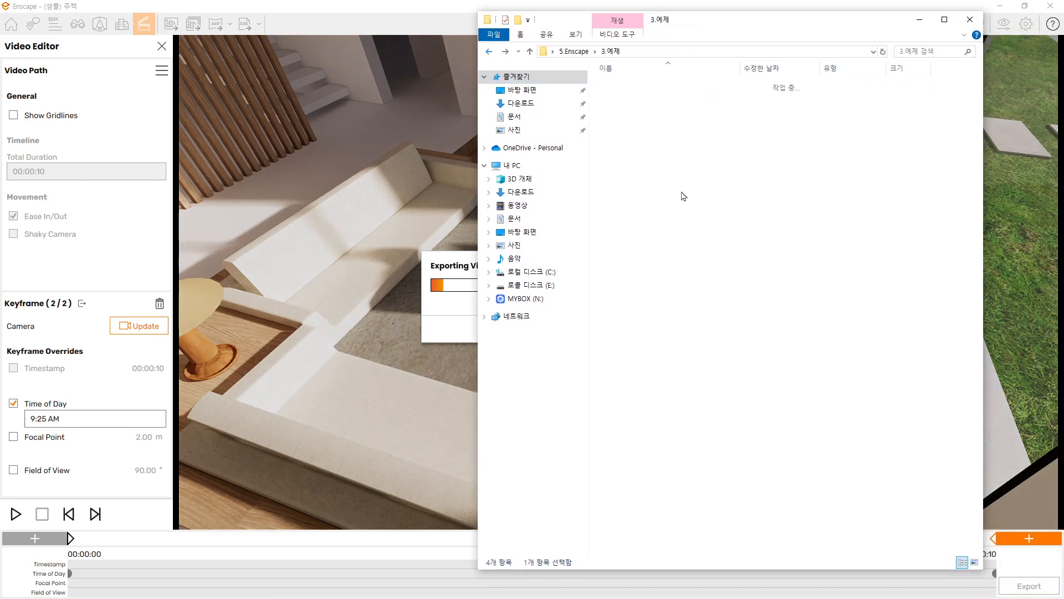
pyautogui.click(708, 219)
pyautogui.hotkey('ctrl', '1')
pyautogui.click(644, 128)
pyautogui.moveTo(557, 123); pyautogui.dragTo(753, 123)
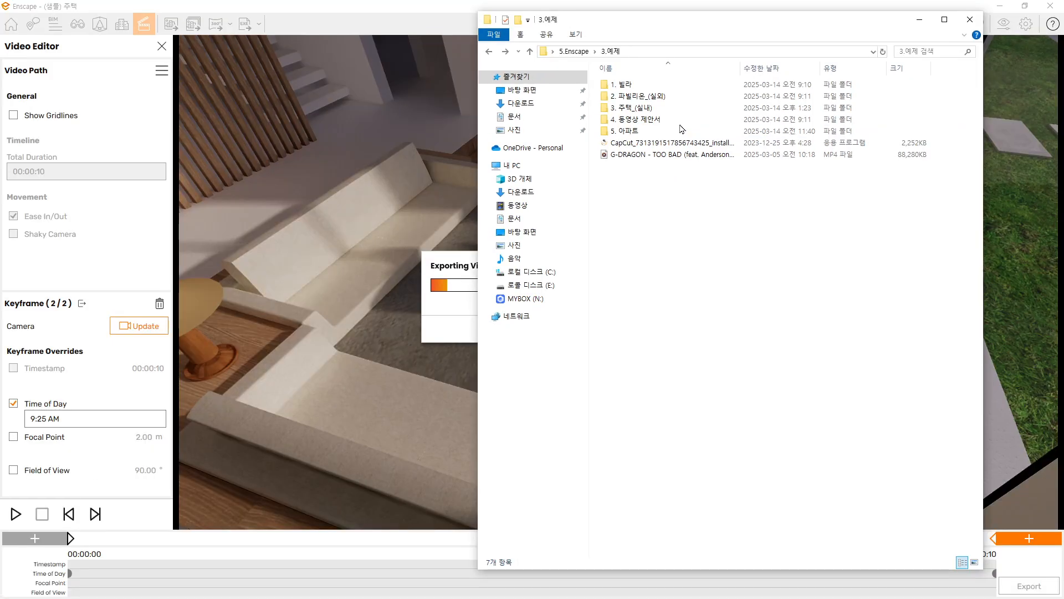
pyautogui.doubleClick(651, 122)
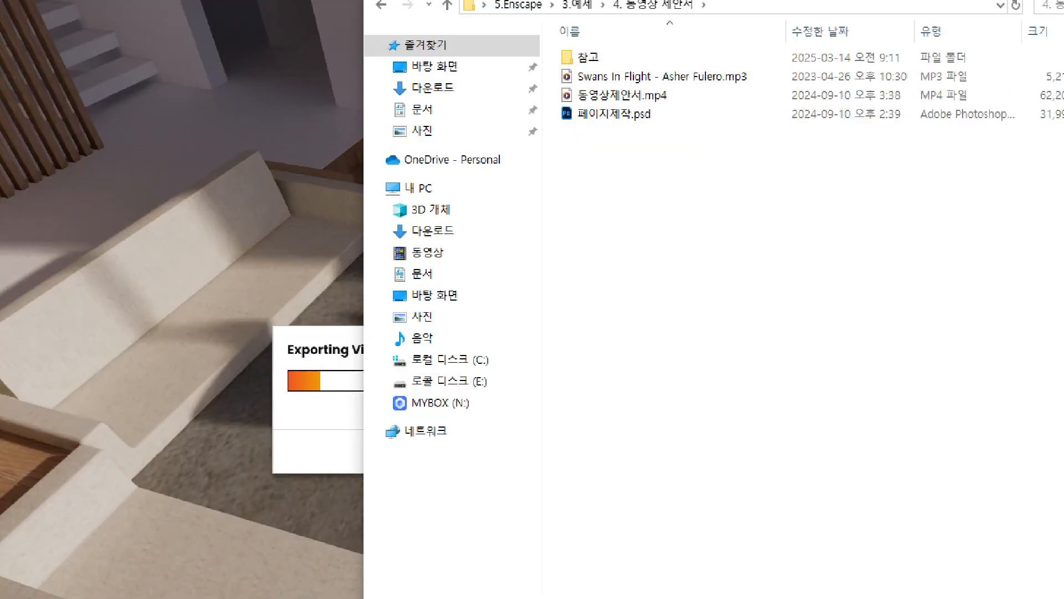
# Open 페이지제작.psd in Photoshop and move the folder window out of the way
pyautogui.moveTo(666, 135)
pyautogui.mouseDown()
pyautogui.moveTo(591, 143)
pyautogui.moveTo(572, 134)
pyautogui.mouseUp()
pyautogui.moveTo(501, 134)
pyautogui.mouseDown()
pyautogui.moveTo(645, 114)
pyautogui.moveTo(649, 132)
pyautogui.mouseUp()
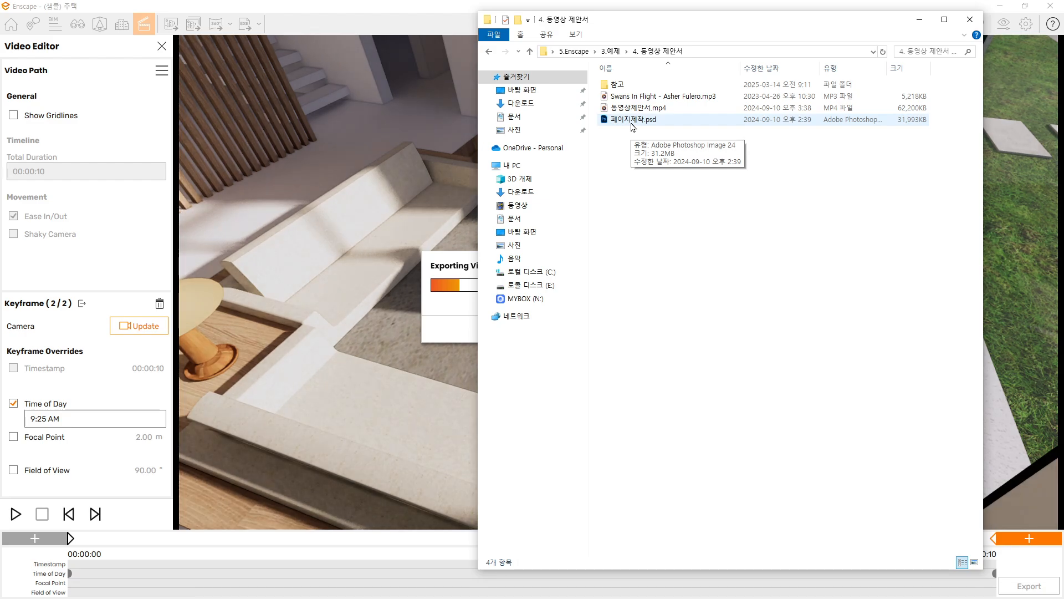
pyautogui.doubleClick(633, 124)
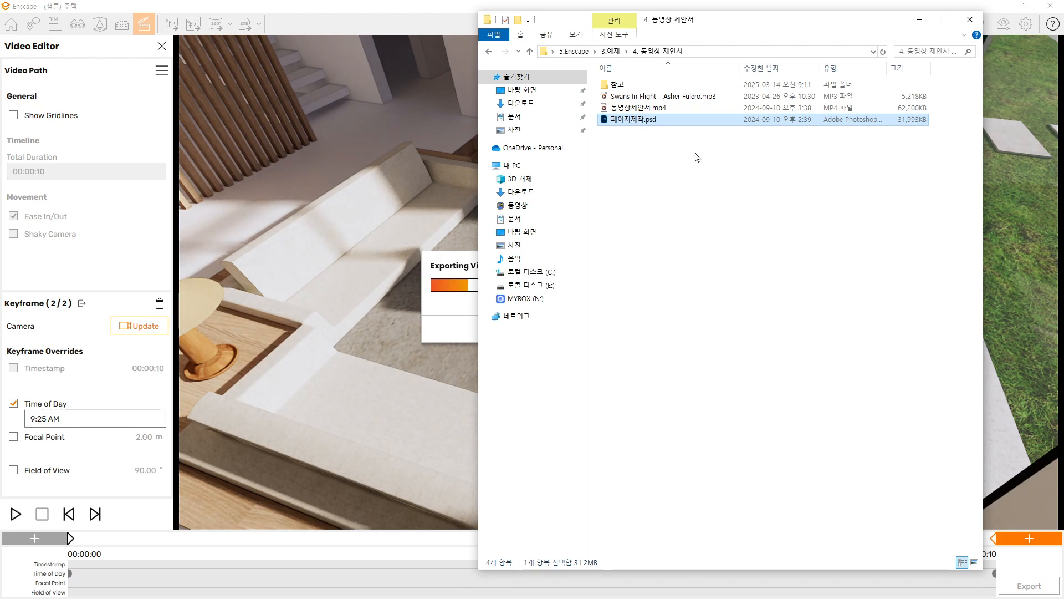
pyautogui.moveTo(753, 23); pyautogui.dragTo(1063, 25)
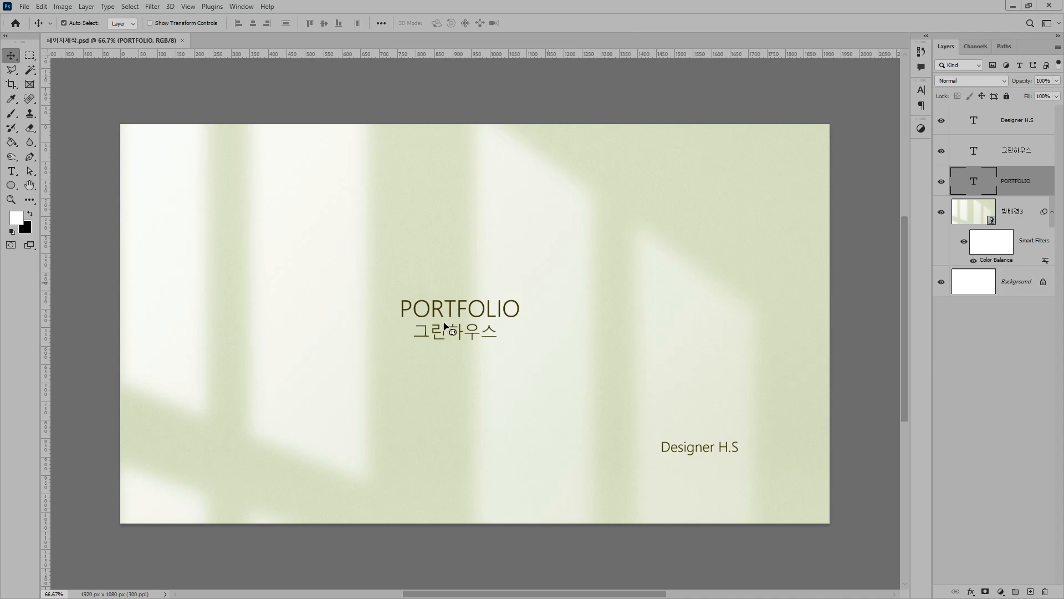
# Nudge the 그린하우스 text slightly to the right beneath the PORTFOLIO title
pyautogui.scroll(3, 443, 330)
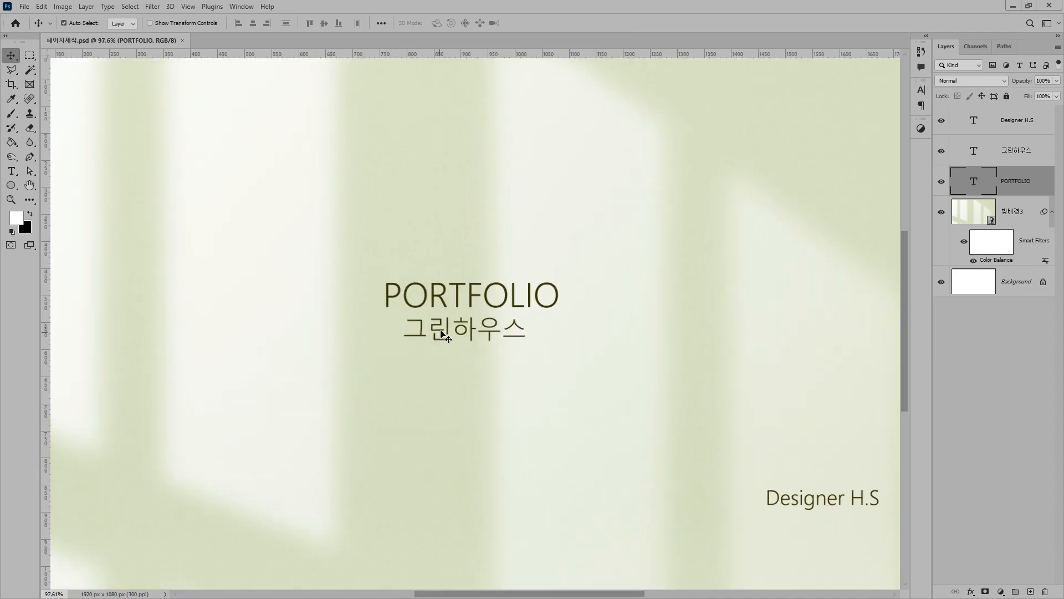
pyautogui.hscroll(1, 448, 326)
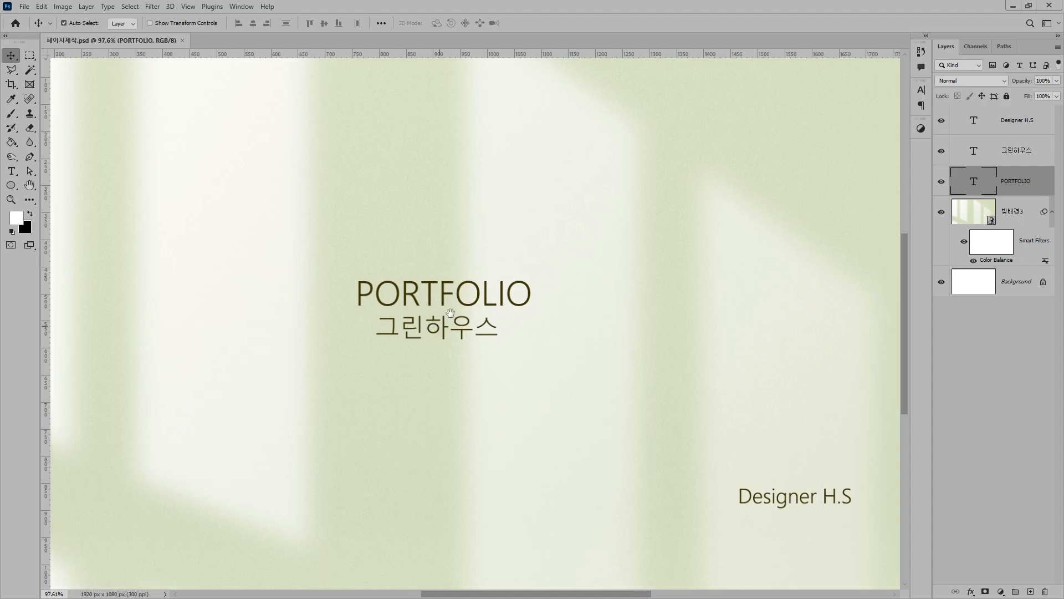
pyautogui.scroll(-1, 453, 316)
pyautogui.scroll(-3, 453, 316)
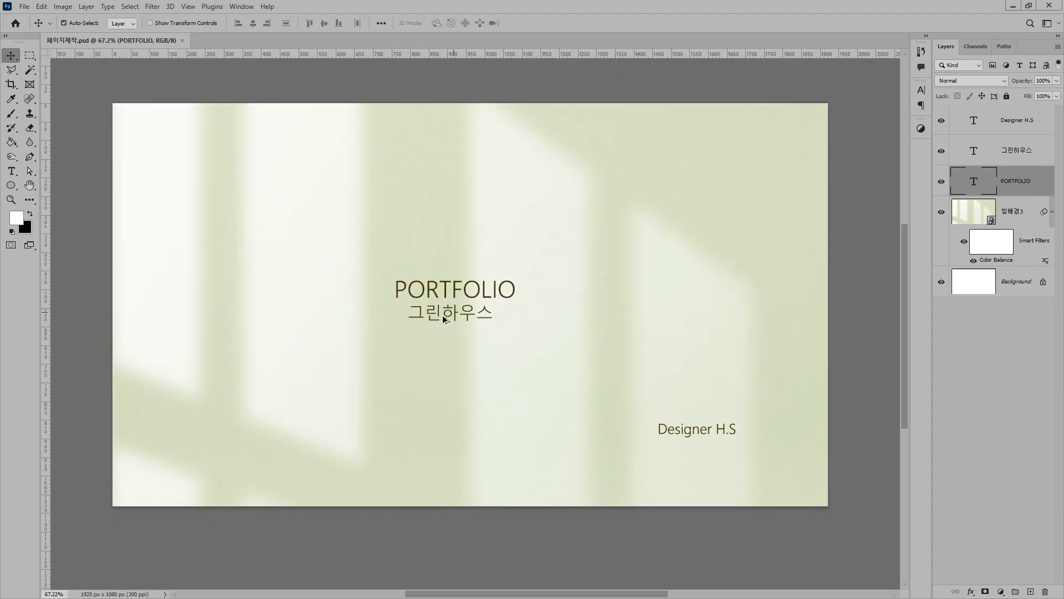
pyautogui.scroll(2, 443, 320)
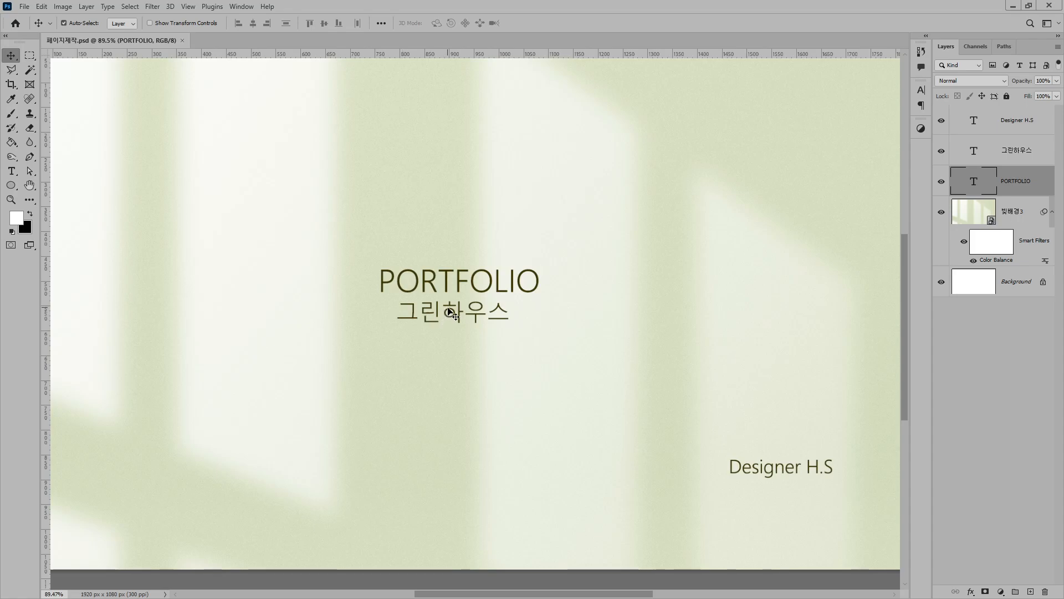
pyautogui.moveTo(452, 315); pyautogui.dragTo(451, 311)
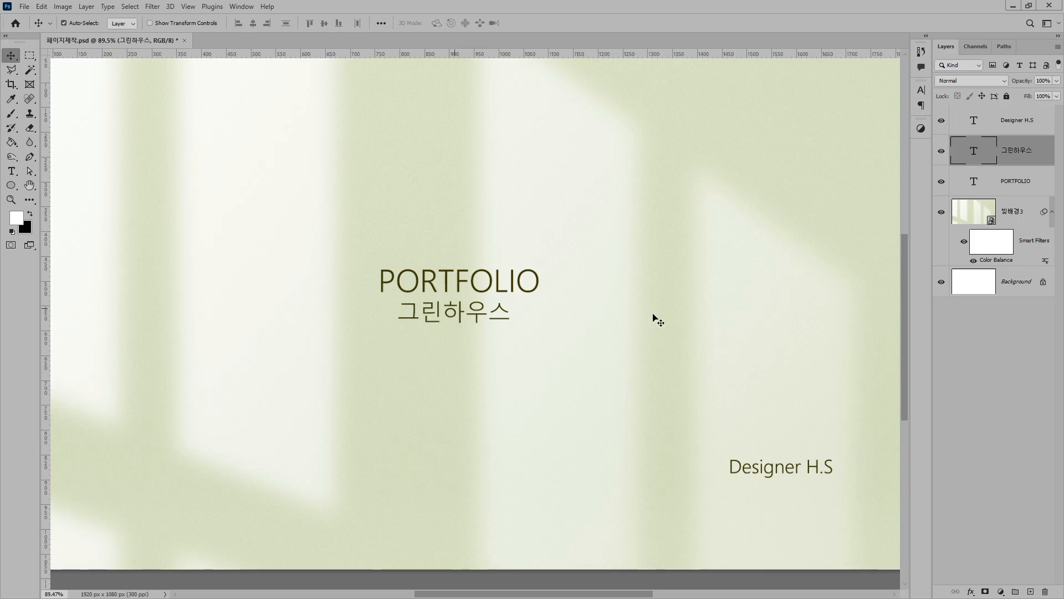
# Examine the cover page's layout, including the title, subtitle and designer credit
pyautogui.moveTo(712, 318); pyautogui.dragTo(747, 415)
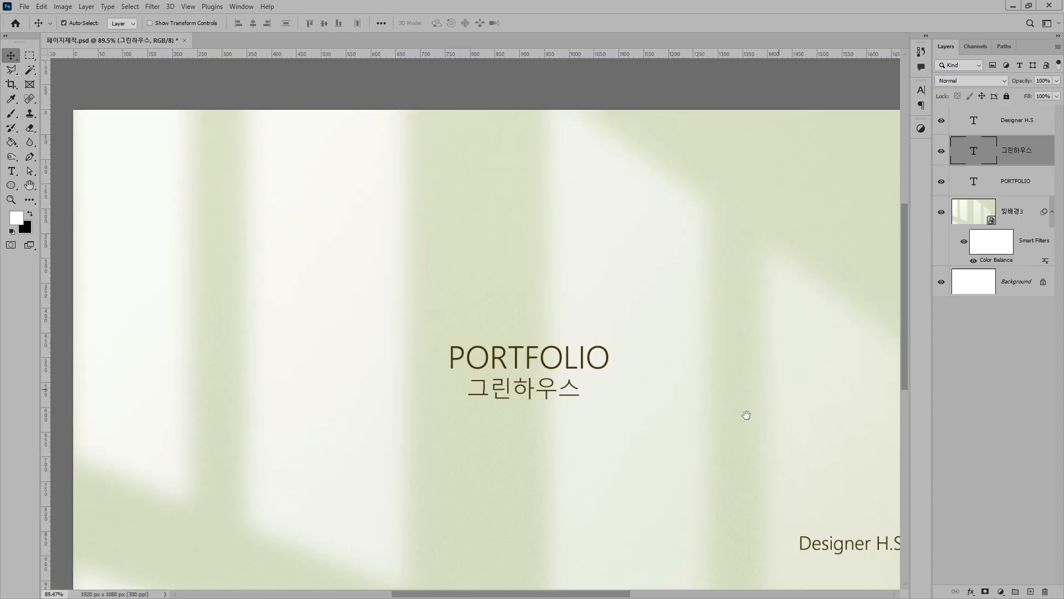
pyautogui.moveTo(685, 370); pyautogui.dragTo(649, 332)
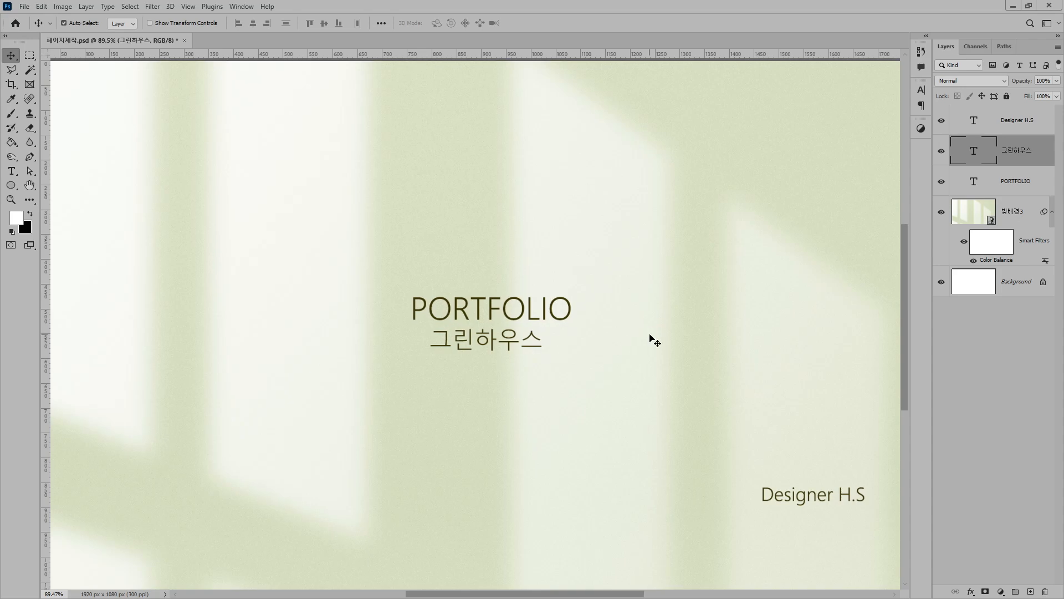
pyautogui.scroll(-3, 654, 341)
pyautogui.moveTo(625, 333); pyautogui.dragTo(615, 324)
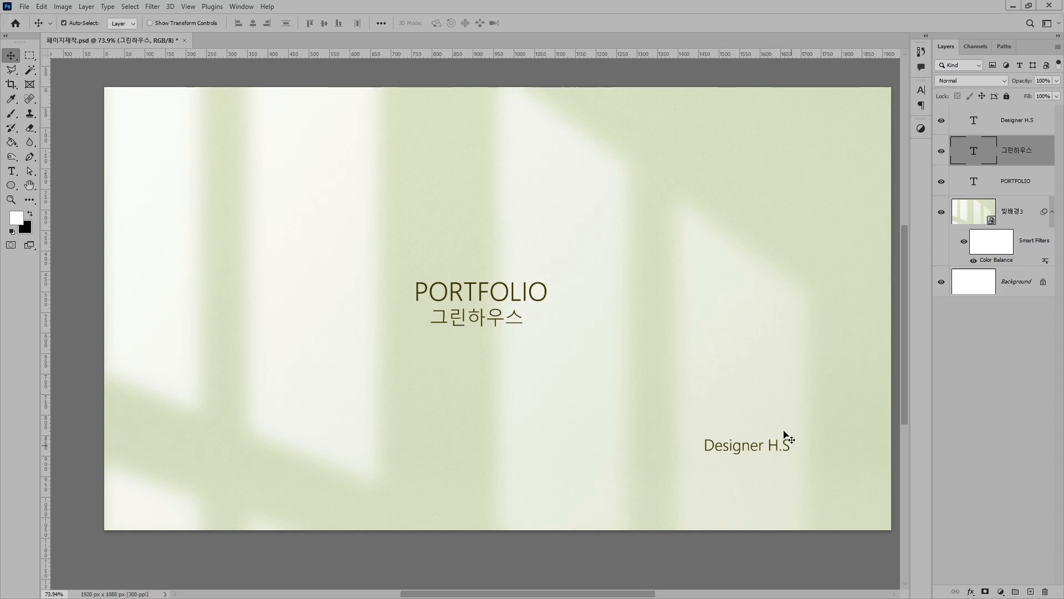
pyautogui.scroll(-2, 654, 341)
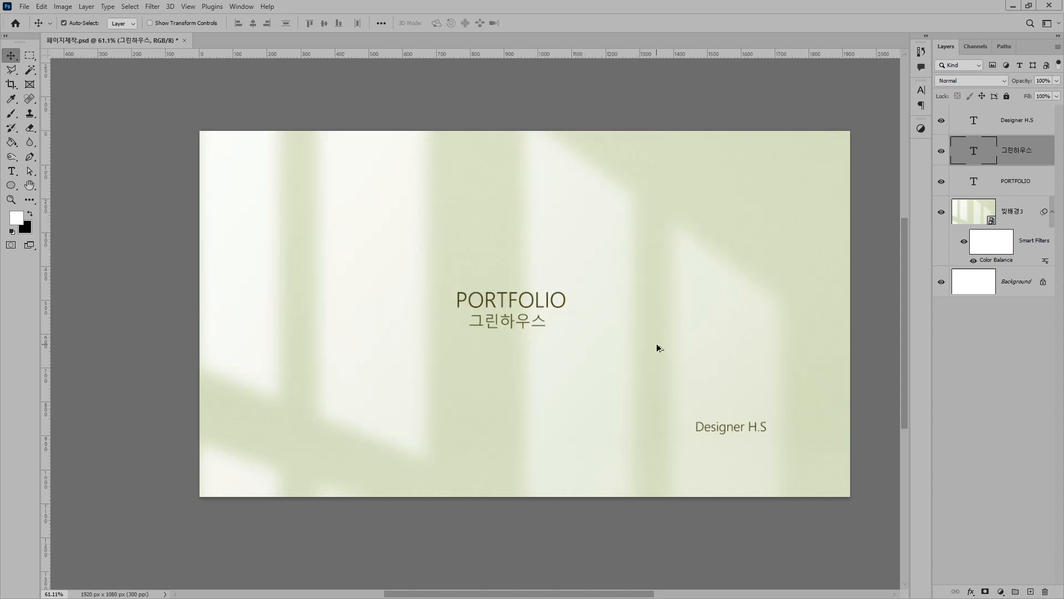
pyautogui.scroll(2, 656, 341)
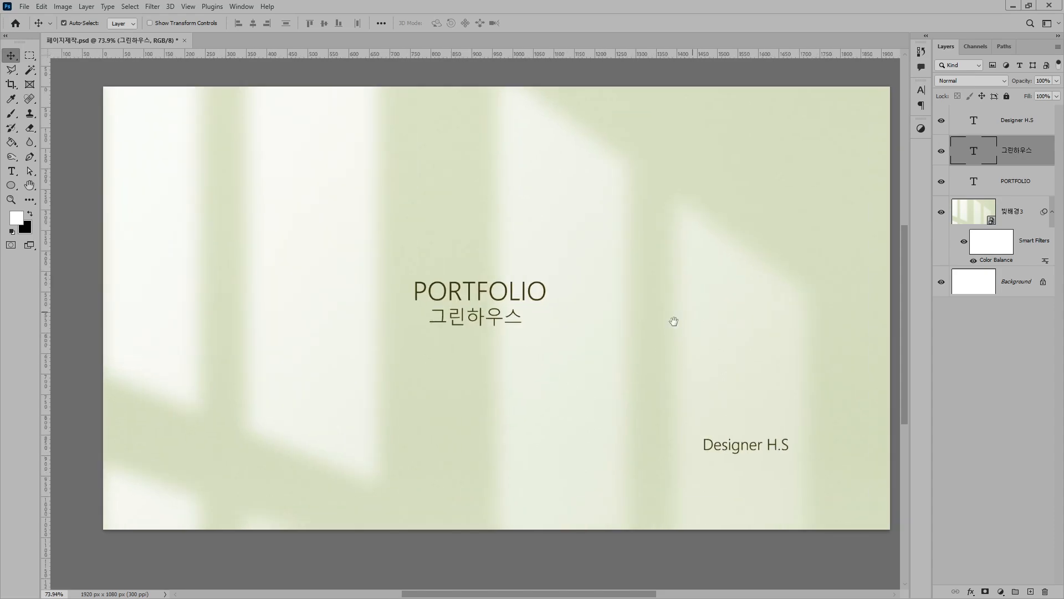
pyautogui.moveTo(692, 312); pyautogui.dragTo(673, 322)
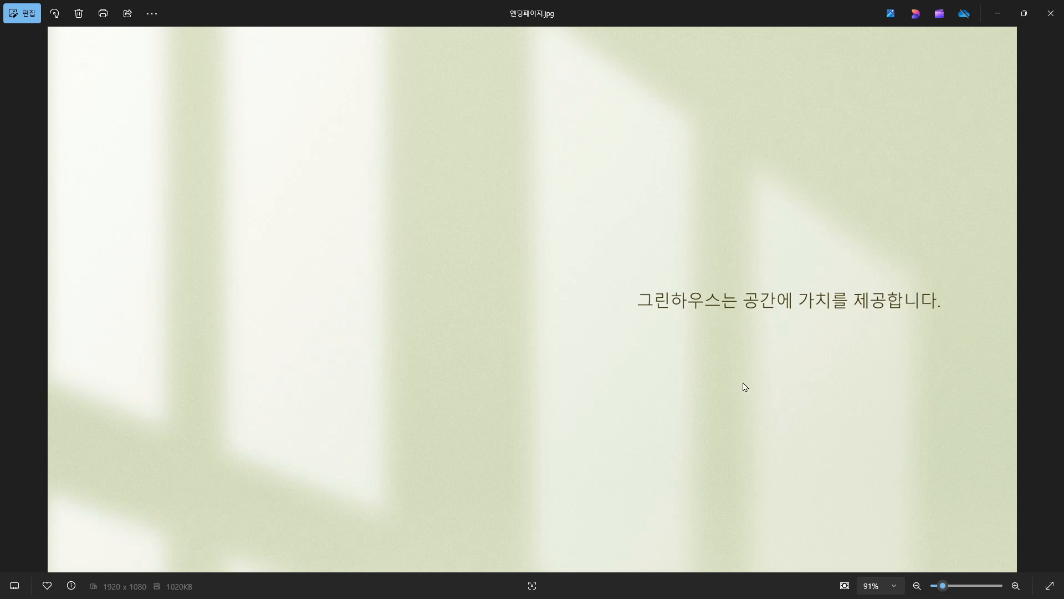
# View the ending page image 엔딩페이지.jpg, move its window away, and minimize Photoshop
pyautogui.moveTo(647, 3); pyautogui.dragTo(502, 2)
pyautogui.moveTo(529, 6); pyautogui.dragTo(544, 1)
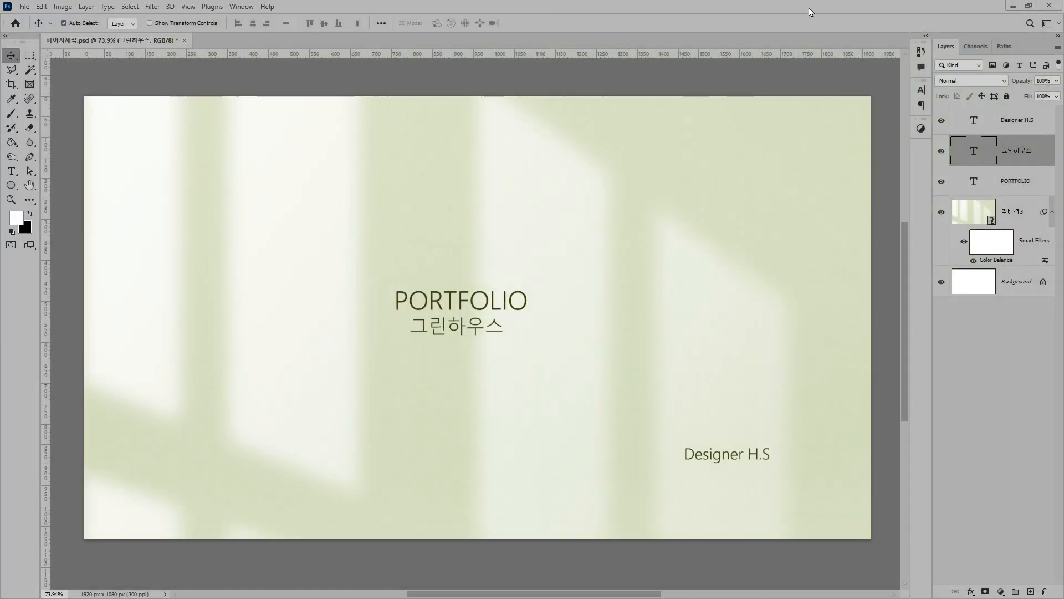
pyautogui.click(1014, 8)
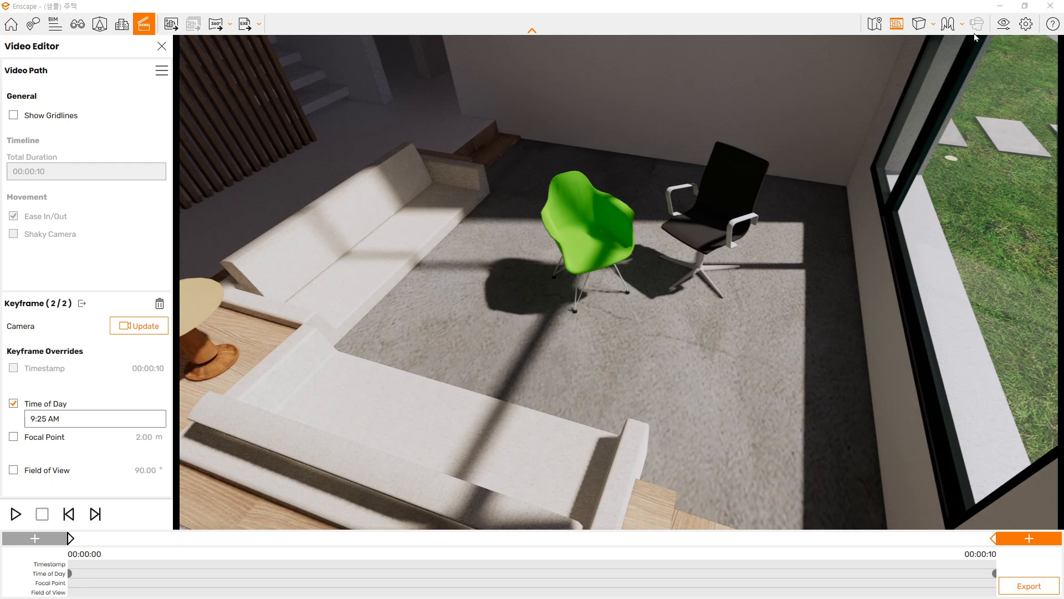
# Close Enscape and SketchUp without saving the video path file
pyautogui.click(1052, 7)
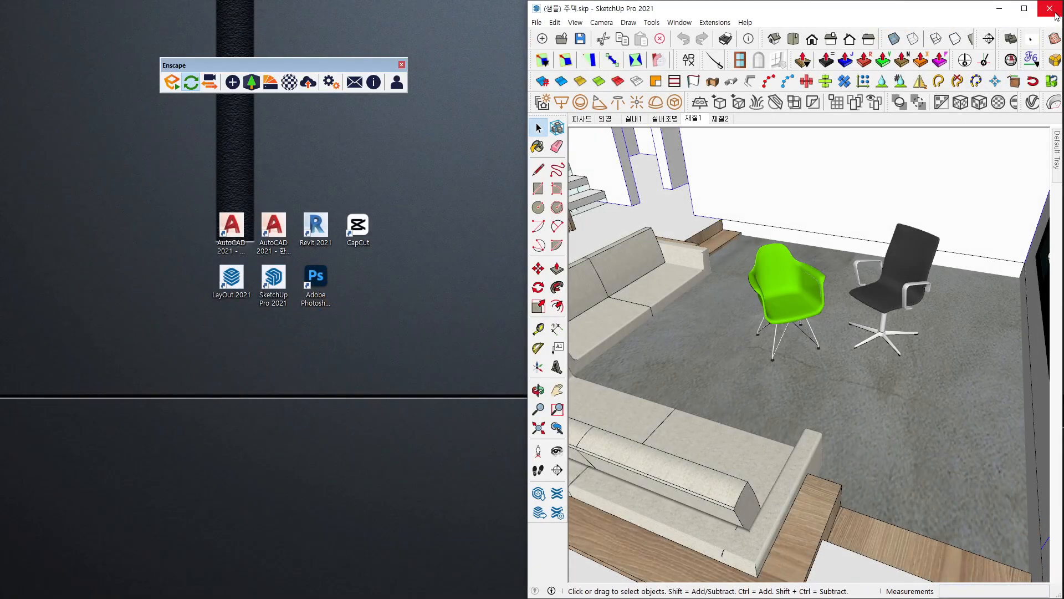
pyautogui.click(1056, 15)
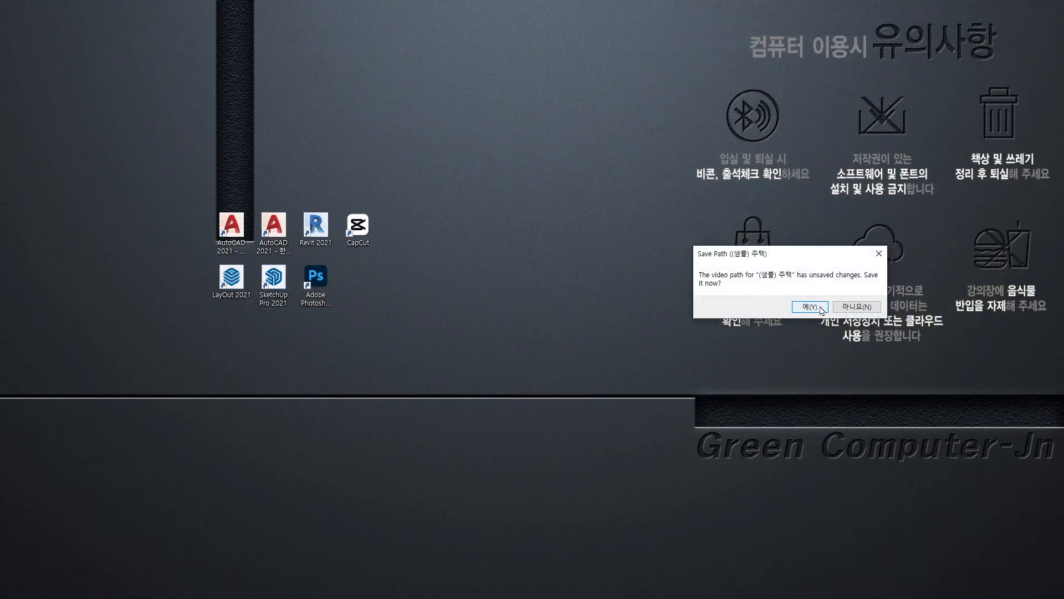
pyautogui.click(821, 309)
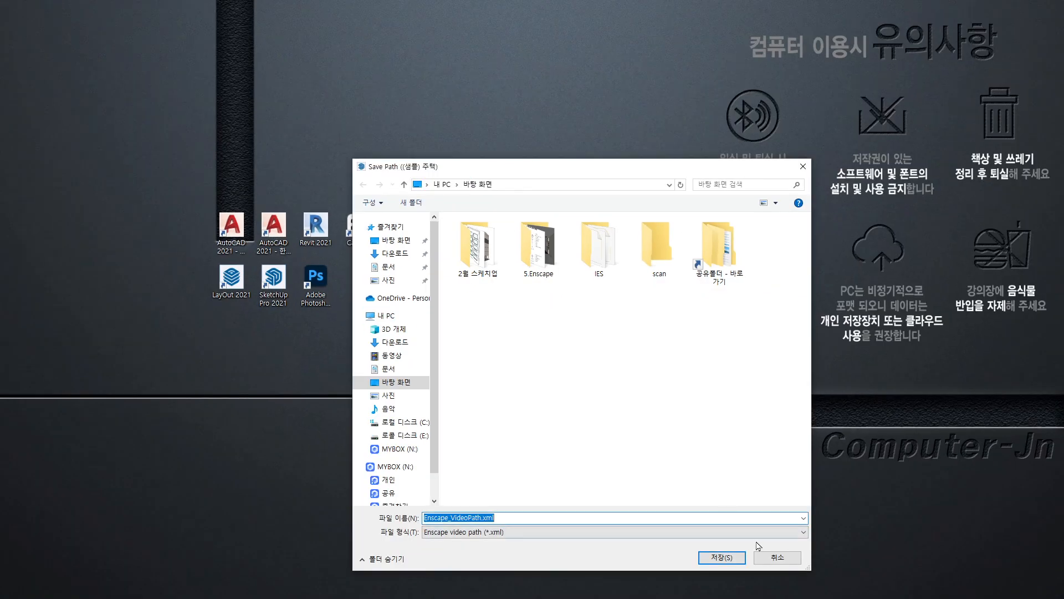
pyautogui.click(767, 561)
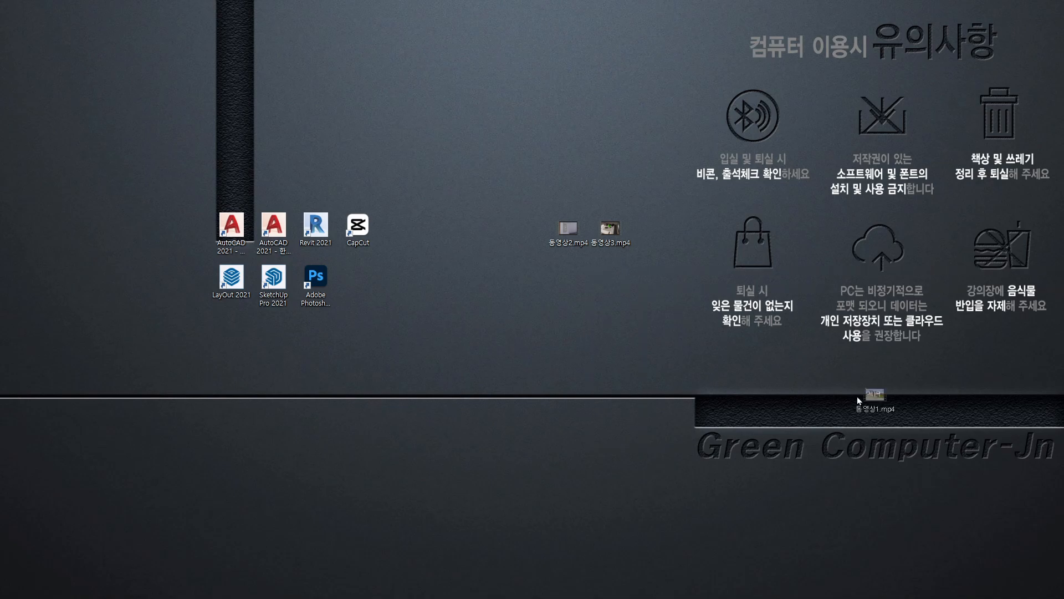
# Group 동영상1.mp4, 동영상2.mp4 and 동영상3.mp4 on the desktop with the main page image and 엔딩페이지.jpg beneath them
pyautogui.moveTo(459, 156); pyautogui.dragTo(649, 281)
pyautogui.moveTo(608, 226); pyautogui.dragTo(646, 165)
pyautogui.click(703, 246)
pyautogui.moveTo(1063, 239); pyautogui.dragTo(572, 259)
pyautogui.click(704, 276)
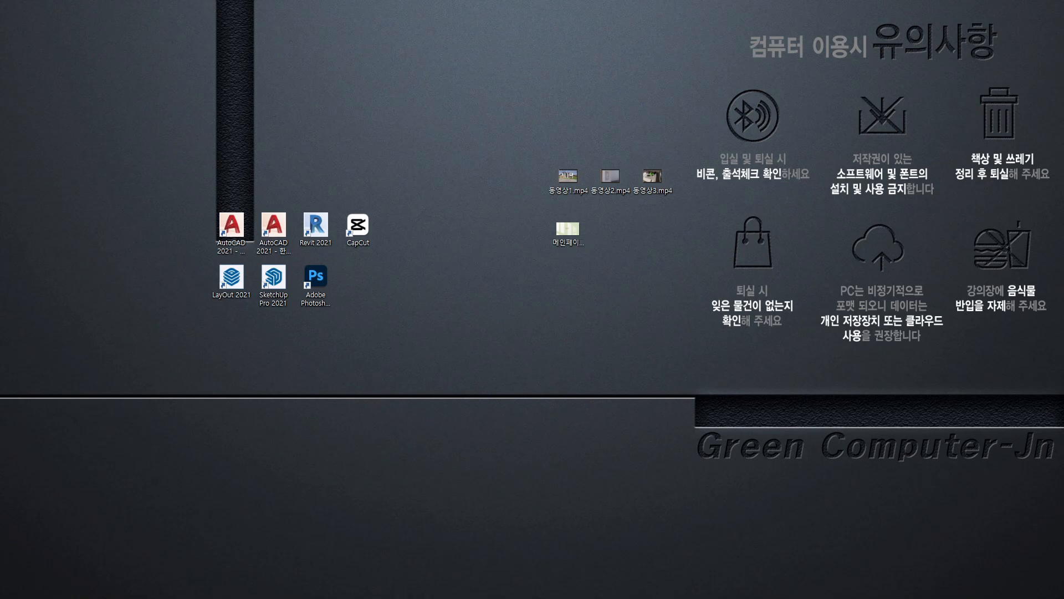
pyautogui.moveTo(1063, 247); pyautogui.dragTo(635, 246)
pyautogui.moveTo(669, 251); pyautogui.dragTo(611, 234)
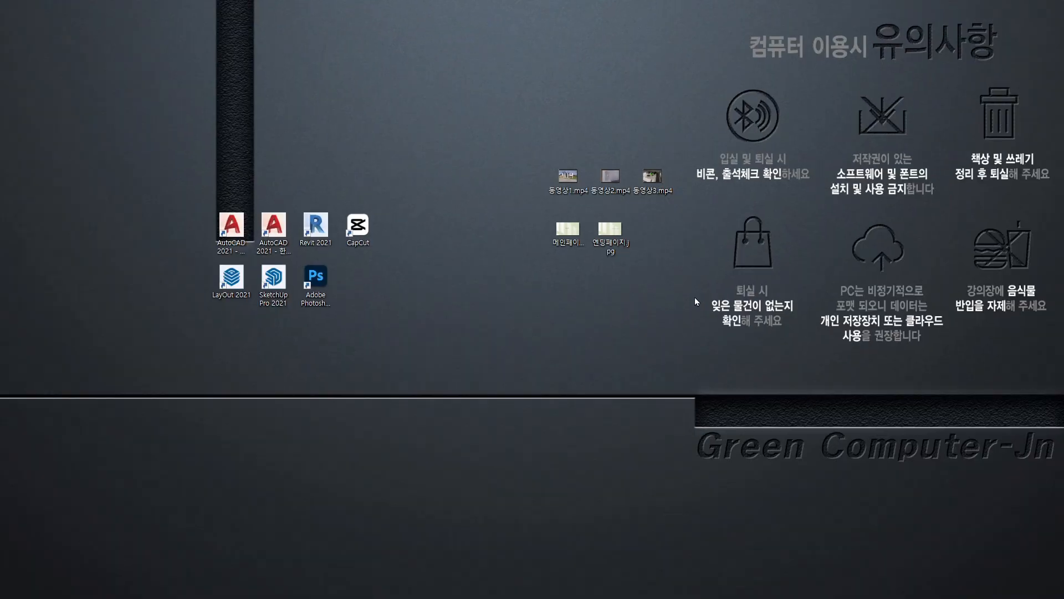
pyautogui.moveTo(695, 298); pyautogui.dragTo(484, 109)
pyautogui.moveTo(890, 173); pyautogui.dragTo(553, 311)
# Bring up the 4. 동영상 제안서 folder and locate the music file Swans In Flight - Asher Fulero.mp3
pyautogui.moveTo(1063, 32); pyautogui.dragTo(694, 38)
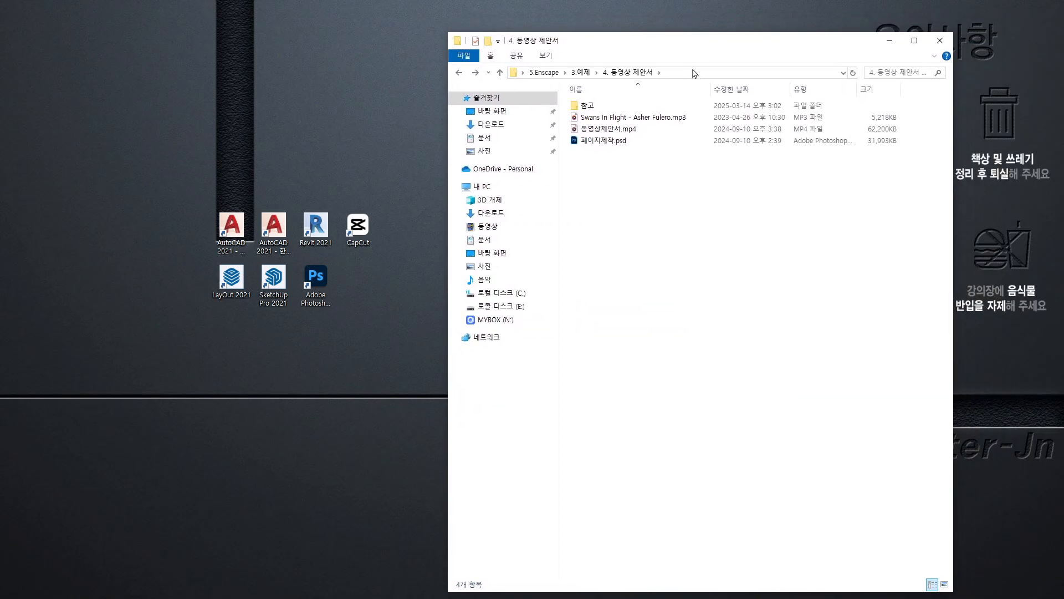
pyautogui.hotkey('ctrl', '1')
pyautogui.click(594, 116)
pyautogui.moveTo(773, 134)
pyautogui.mouseDown()
pyautogui.moveTo(535, 137)
pyautogui.moveTo(524, 135)
pyautogui.moveTo(517, 101)
pyautogui.moveTo(774, 106)
pyautogui.moveTo(779, 140)
pyautogui.mouseUp()
pyautogui.moveTo(686, 313)
pyautogui.mouseDown()
pyautogui.moveTo(673, 158)
pyautogui.moveTo(646, 195)
pyautogui.mouseUp()
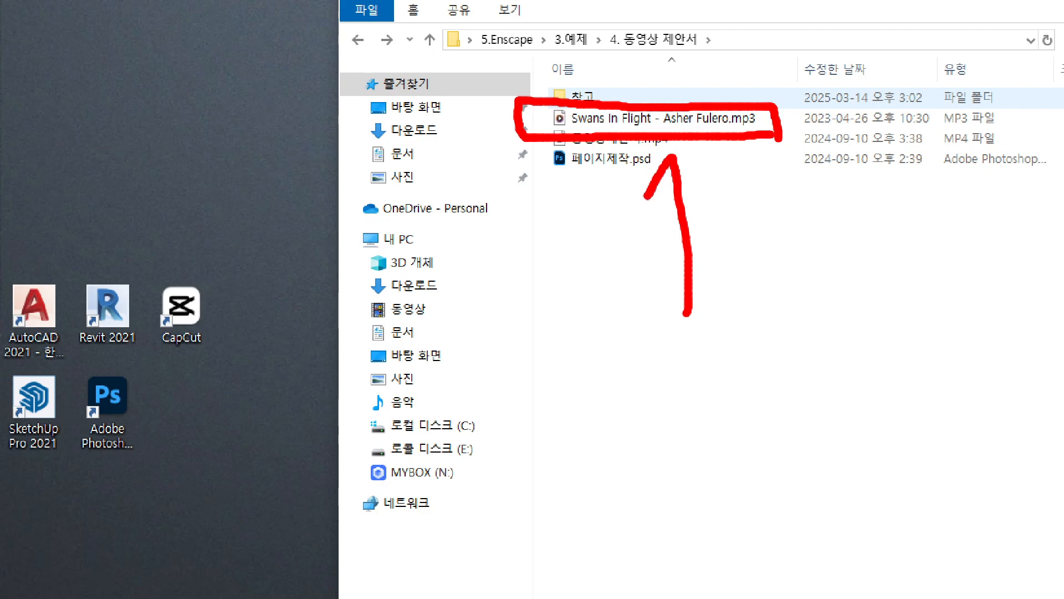
# Play Swans In Flight - Asher Fulero.mp3, skip ahead to sample the music, and close the media player
pyautogui.moveTo(673, 161); pyautogui.dragTo(720, 215)
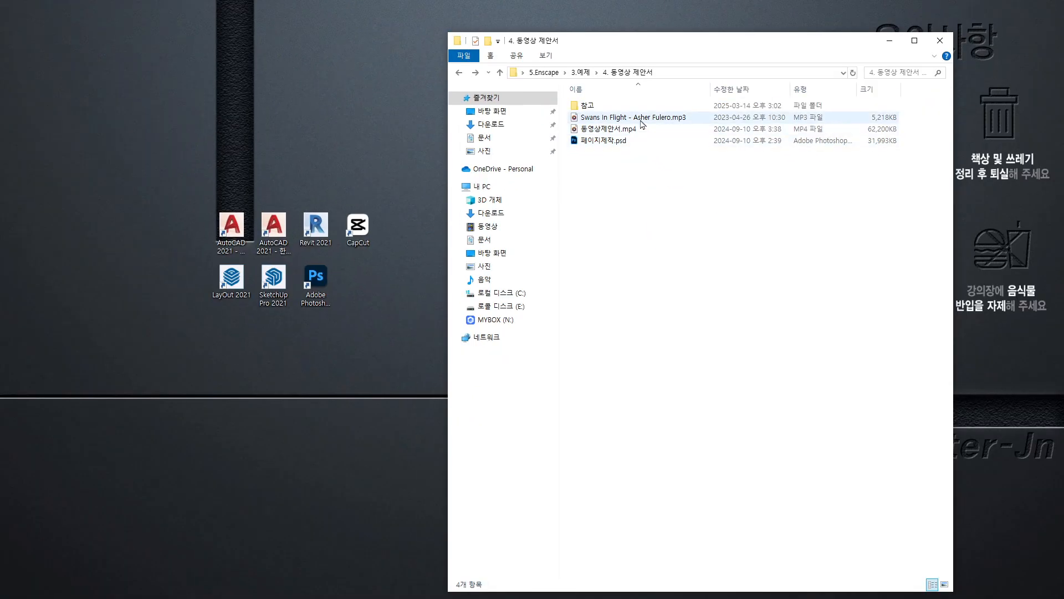
pyautogui.doubleClick(676, 121)
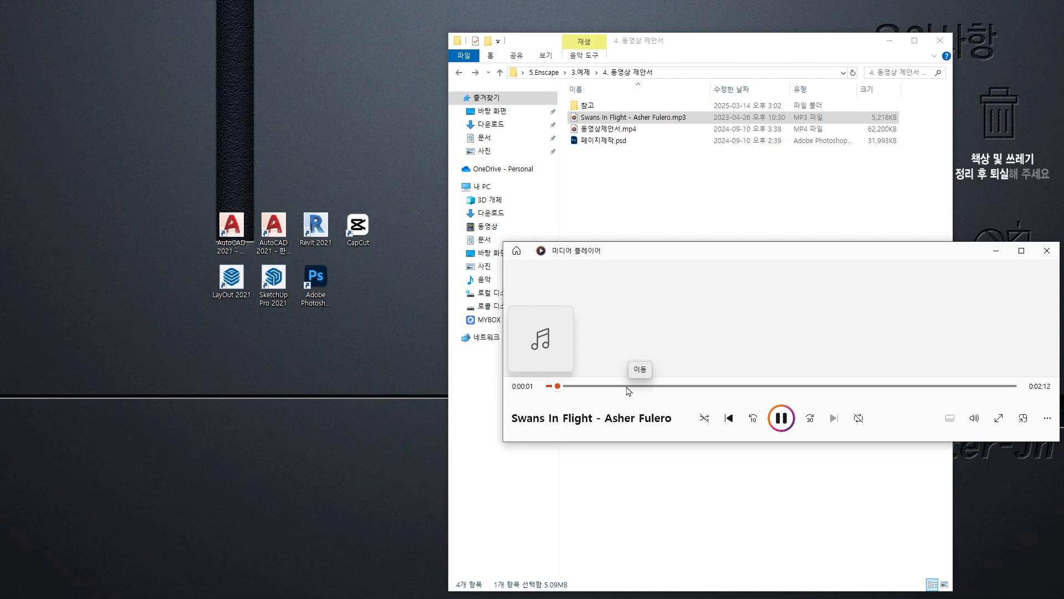
pyautogui.moveTo(612, 389); pyautogui.dragTo(644, 387)
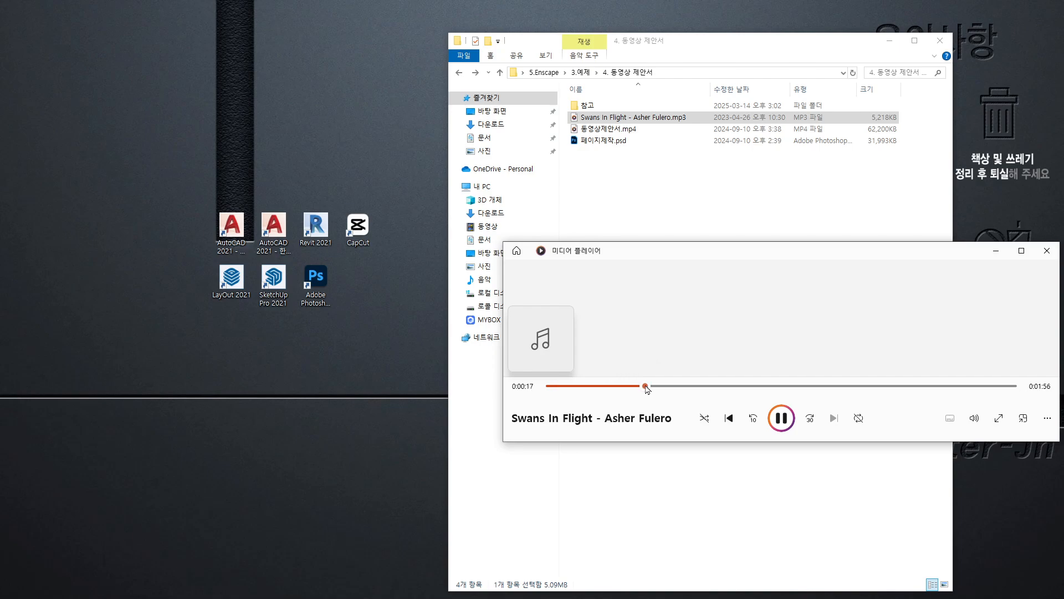
pyautogui.click(1048, 250)
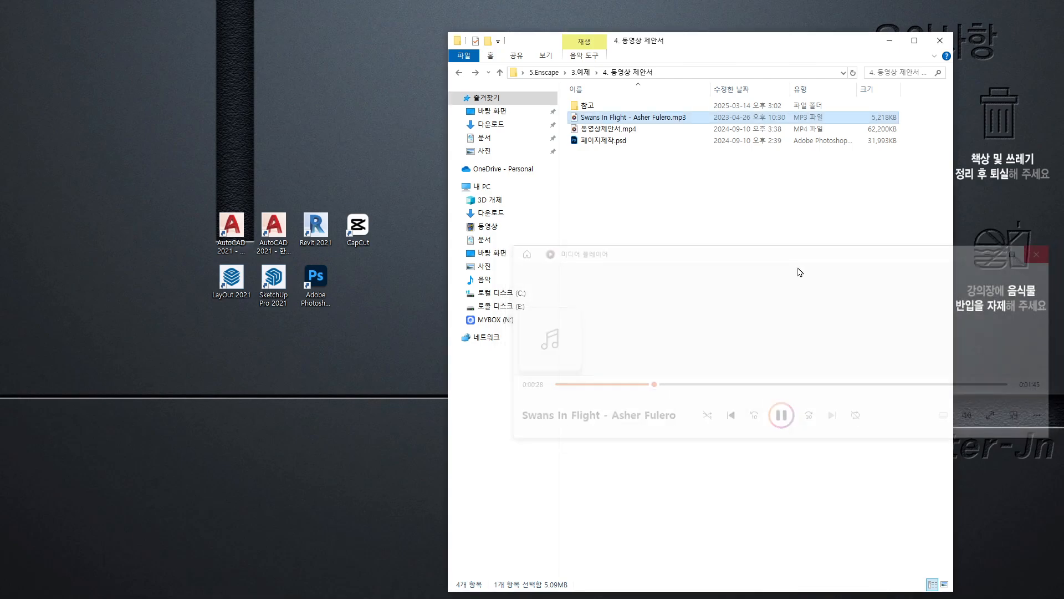
pyautogui.click(798, 268)
# Copy Swans In Flight - Asher Fulero.mp3 to the desktop, move the folder window aside, and place the file beside 엔딩페이지.jpg
pyautogui.moveTo(640, 117); pyautogui.dragTo(410, 319)
pyautogui.moveTo(792, 41); pyautogui.dragTo(1063, 120)
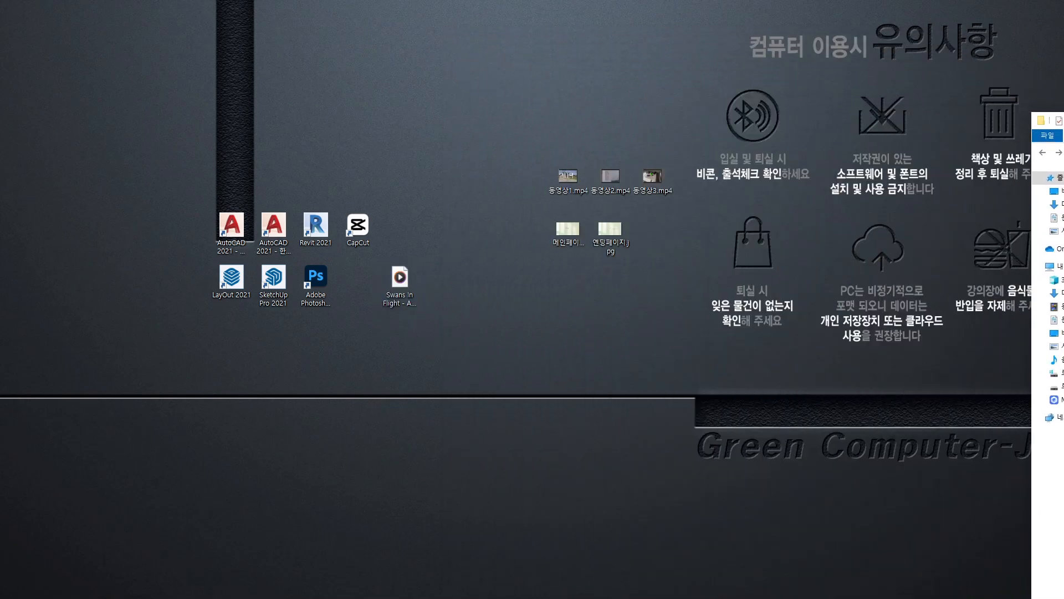
pyautogui.moveTo(400, 277); pyautogui.dragTo(651, 228)
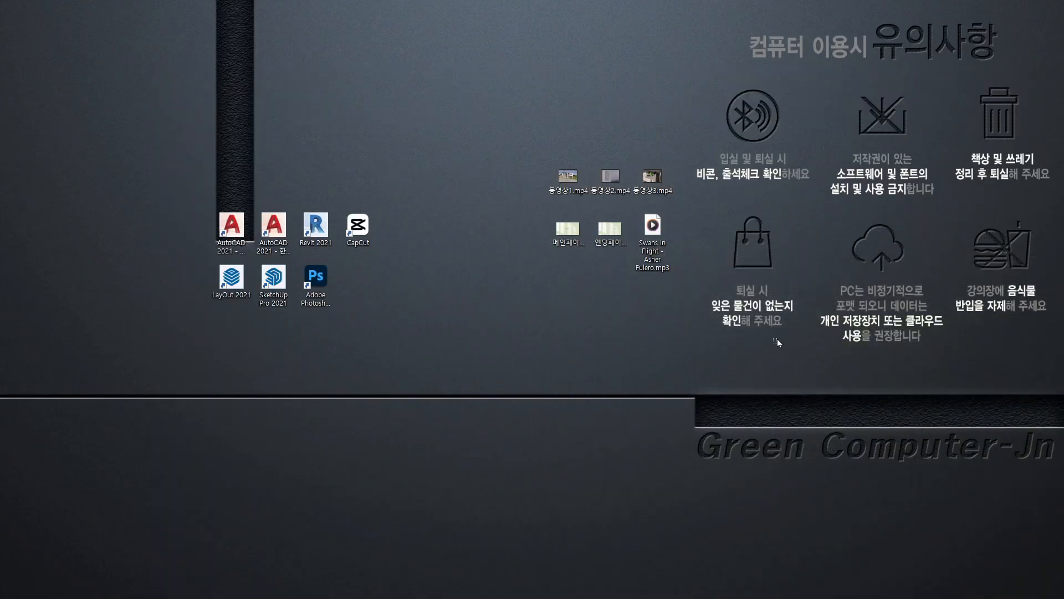
pyautogui.moveTo(844, 348); pyautogui.dragTo(548, 69)
pyautogui.moveTo(479, 102); pyautogui.dragTo(856, 413)
pyautogui.click(859, 406)
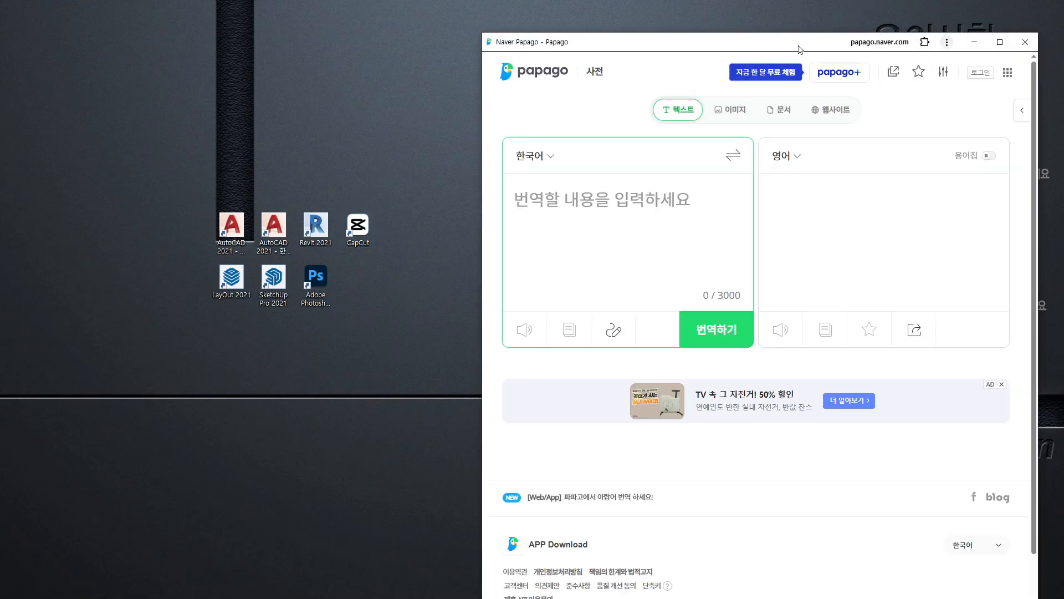
pyautogui.moveTo(799, 44); pyautogui.dragTo(1063, 61)
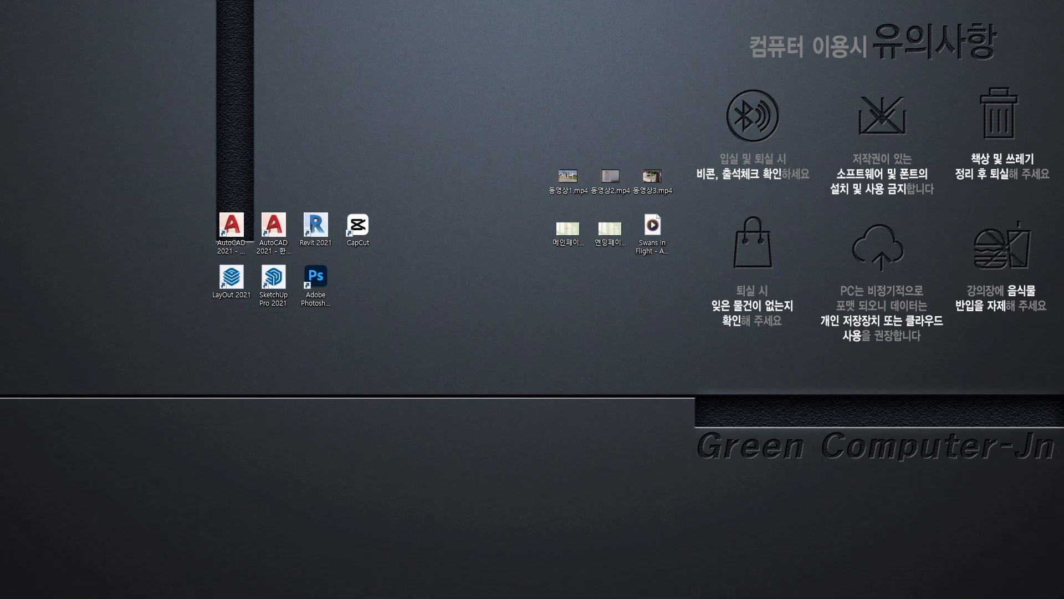
# Switch to the Notepad notes and add a dashed divider line and the heading 동영상제안서 at the end
pyautogui.hotkey('alt', 'Tab')
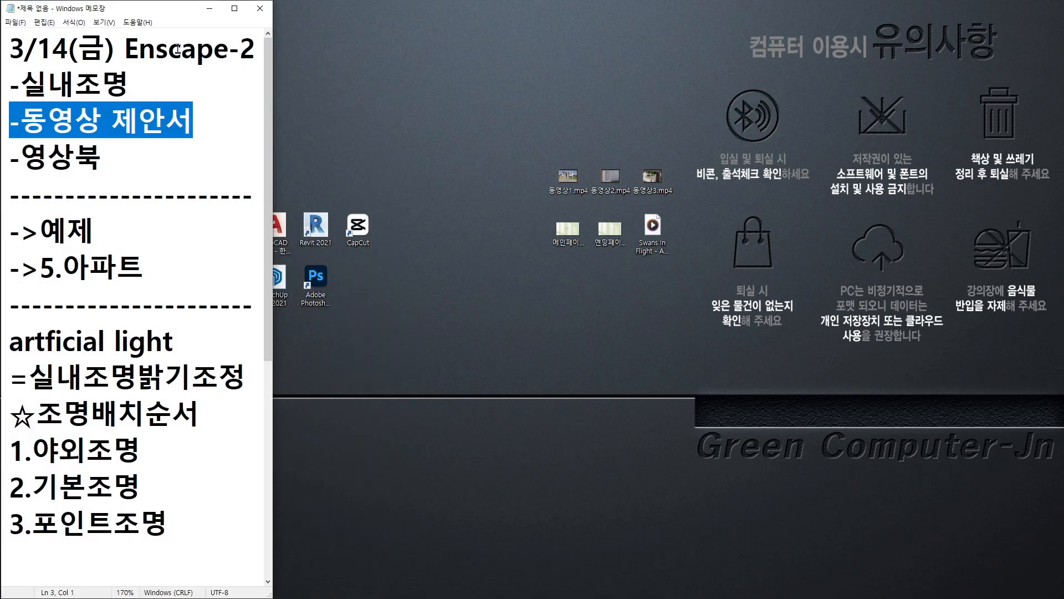
pyautogui.scroll(-3, 135, 451)
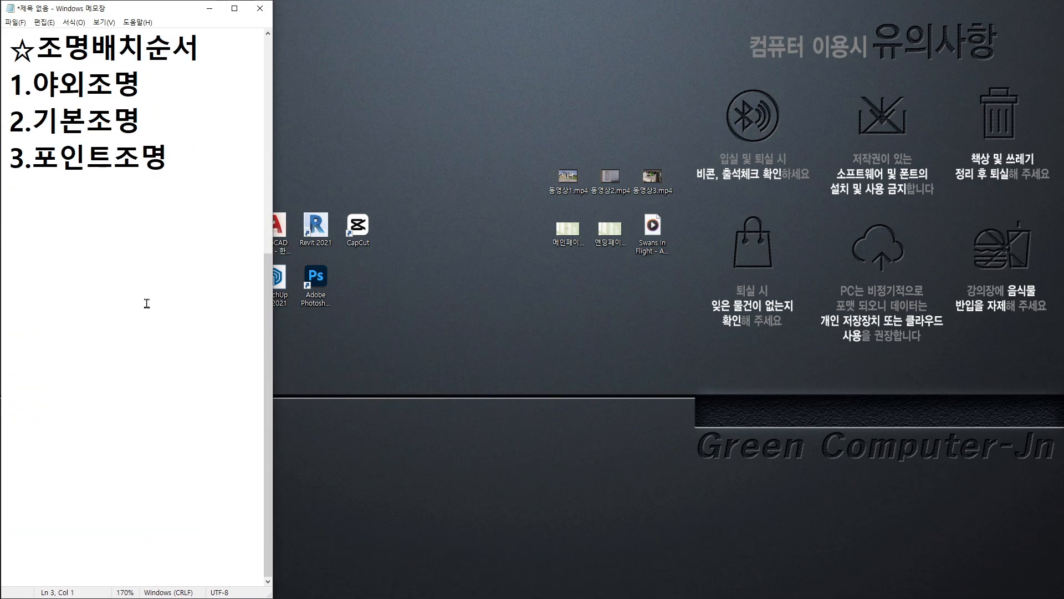
pyautogui.click(186, 191)
pyautogui.write('-------------------')
pyautogui.press('Return')
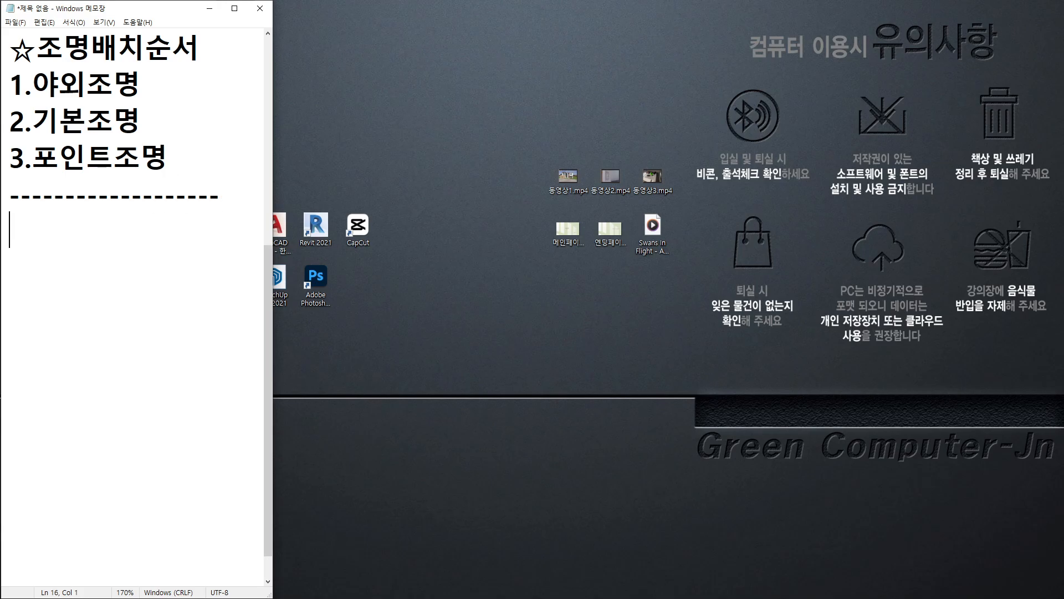
pyautogui.write('동영ㅅ')
pyautogui.write('상제안서')
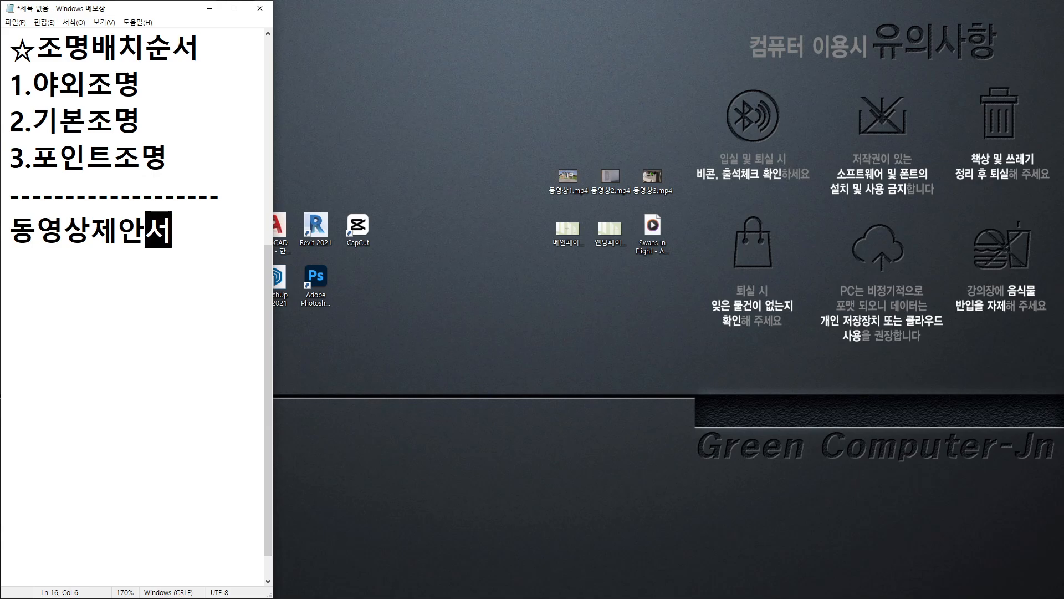
# Add the line capcut beneath the 동영상제안서 heading and minimize the notes
pyautogui.press('Return')
pyautogui.write('c')
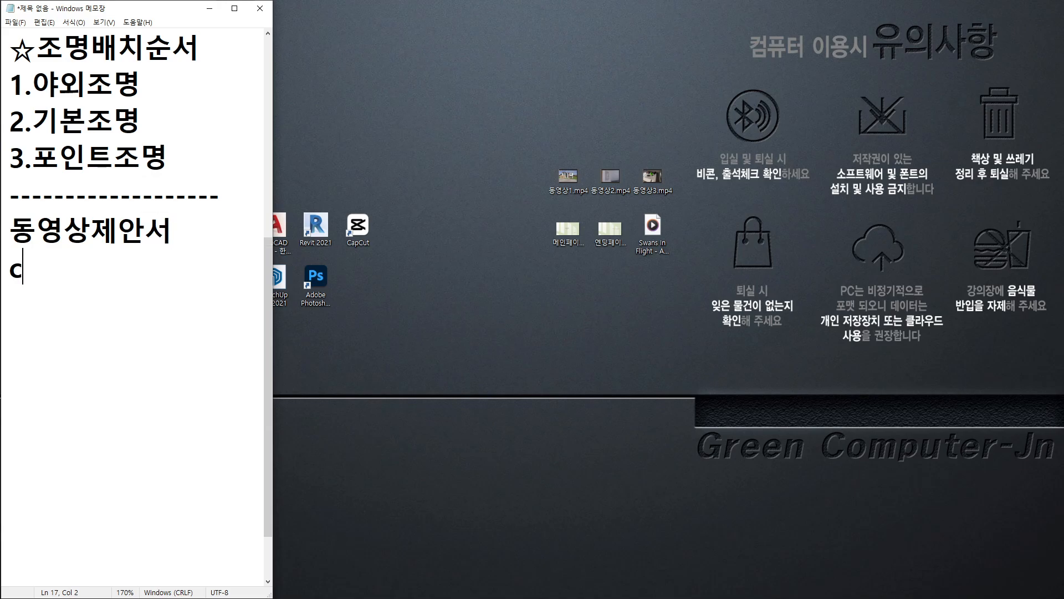
pyautogui.write('apc')
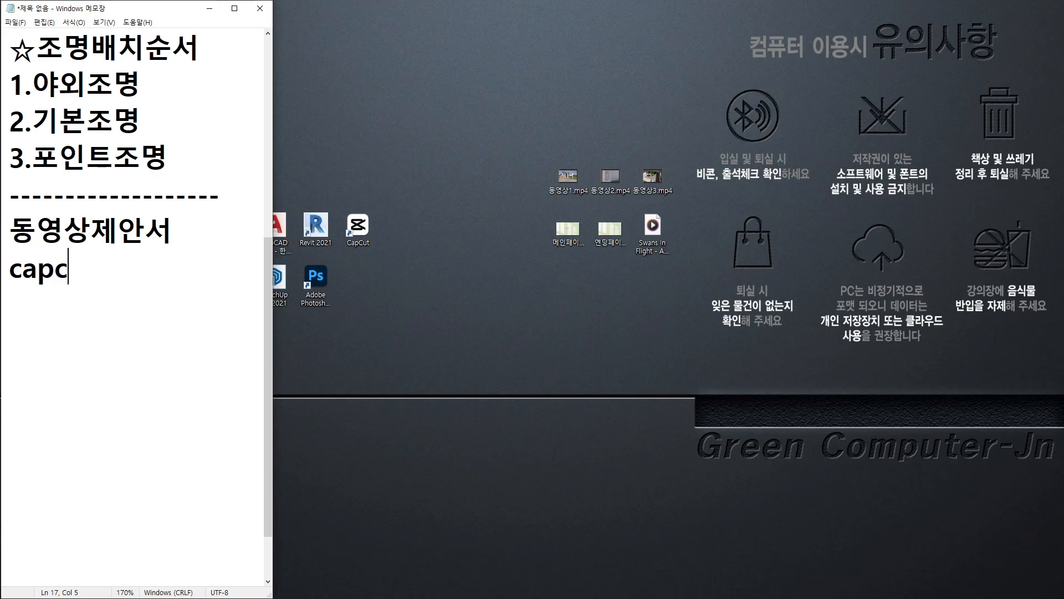
pyautogui.write('ut')
pyautogui.click(210, 9)
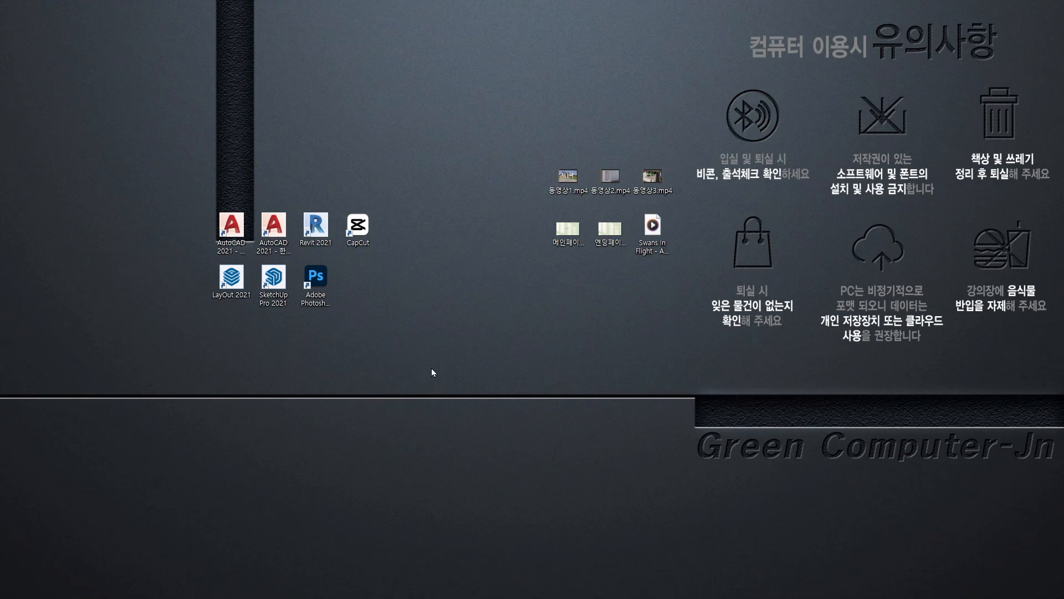
# Set the CapCut shortcut apart on the desktop, launch CapCut, dismiss the Recommended window, and start a new project
pyautogui.moveTo(436, 224); pyautogui.dragTo(458, 227)
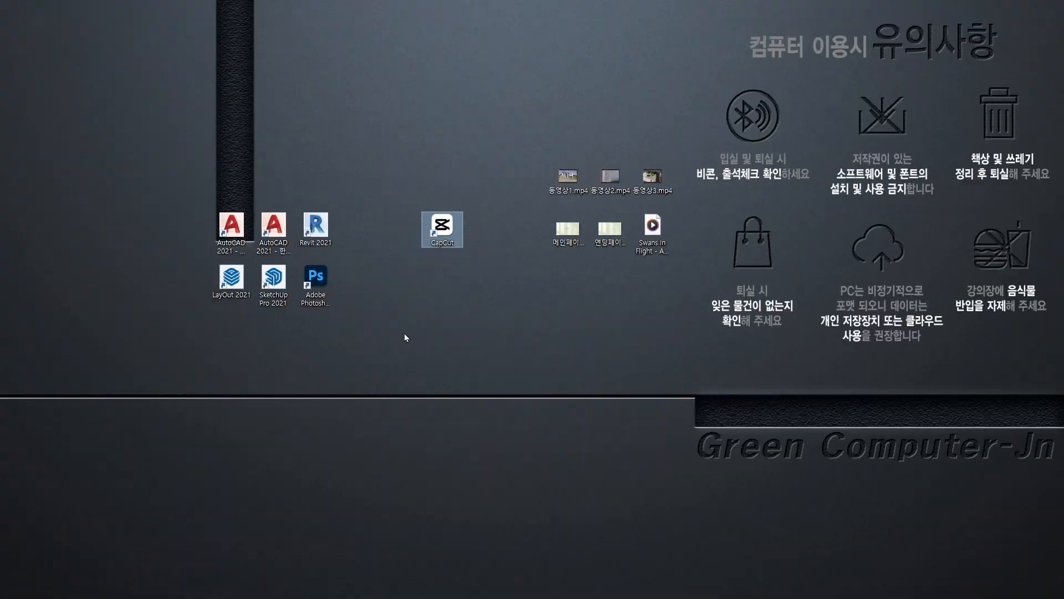
pyautogui.doubleClick(447, 226)
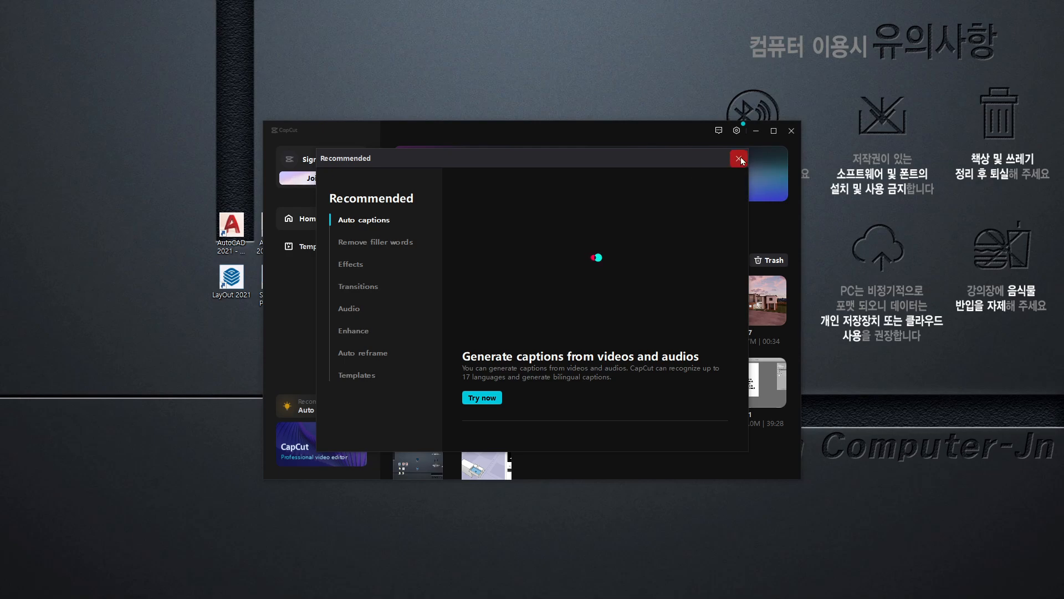
pyautogui.click(739, 159)
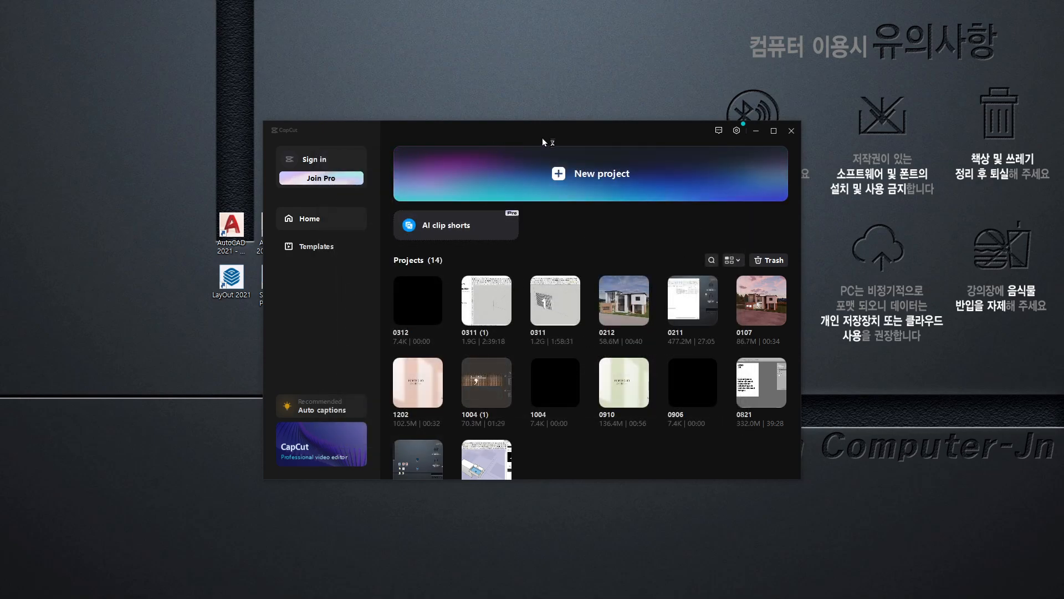
pyautogui.moveTo(544, 134); pyautogui.dragTo(441, 81)
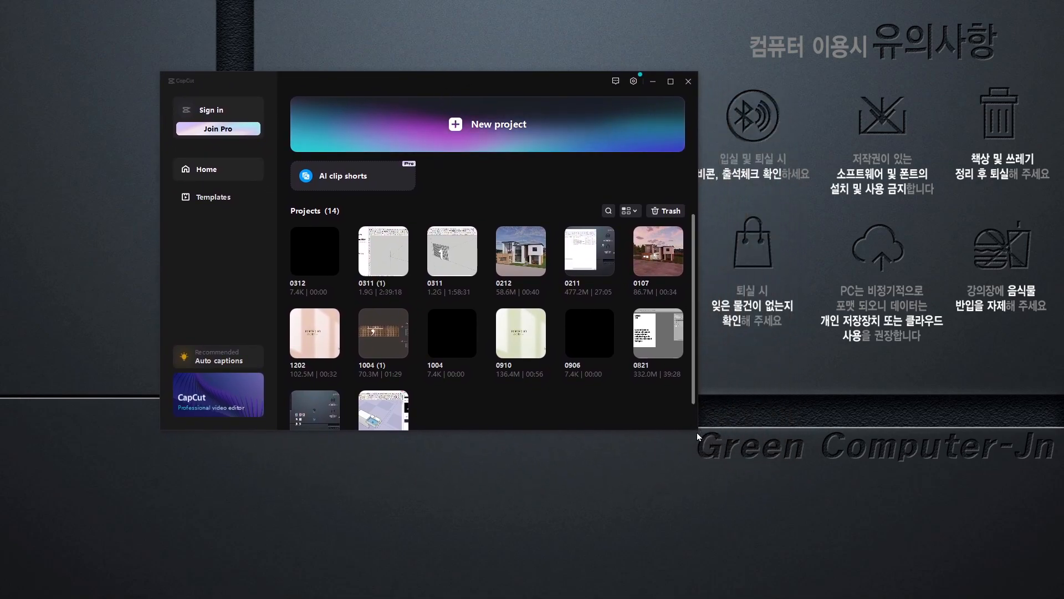
pyautogui.moveTo(698, 436); pyautogui.dragTo(901, 542)
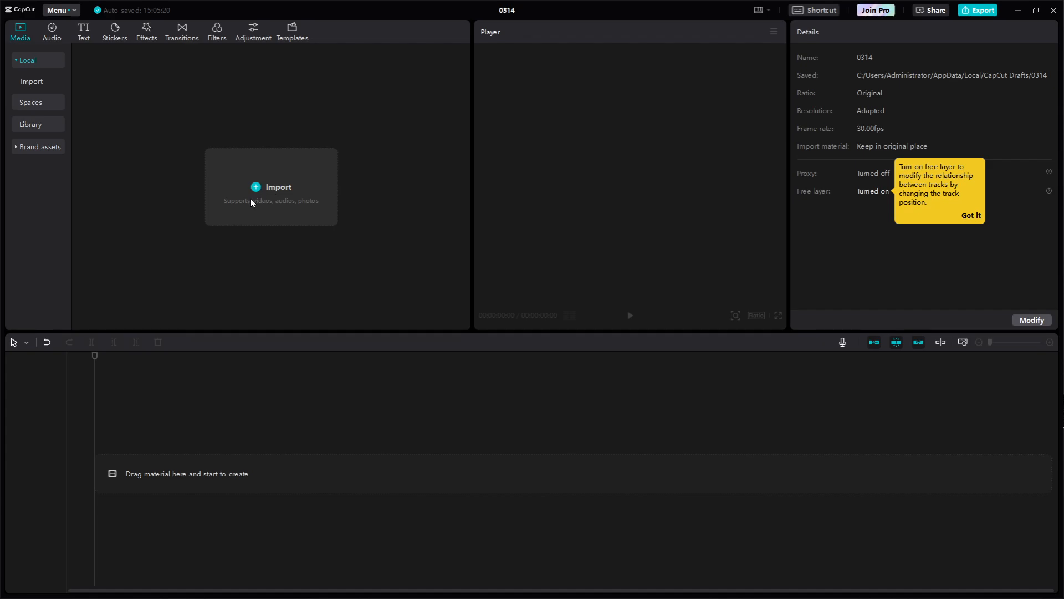
pyautogui.hotkey('ctrl', '1')
pyautogui.click(241, 183)
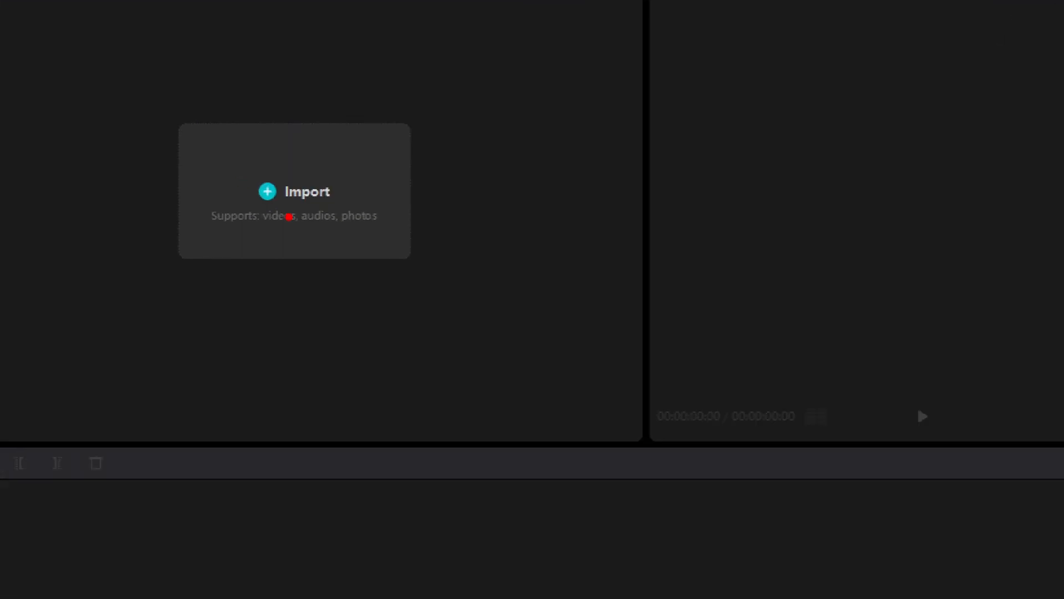
pyautogui.moveTo(320, 263)
pyautogui.mouseDown()
pyautogui.moveTo(188, 175)
pyautogui.moveTo(317, 115)
pyautogui.moveTo(336, 243)
pyautogui.moveTo(290, 277)
pyautogui.mouseUp()
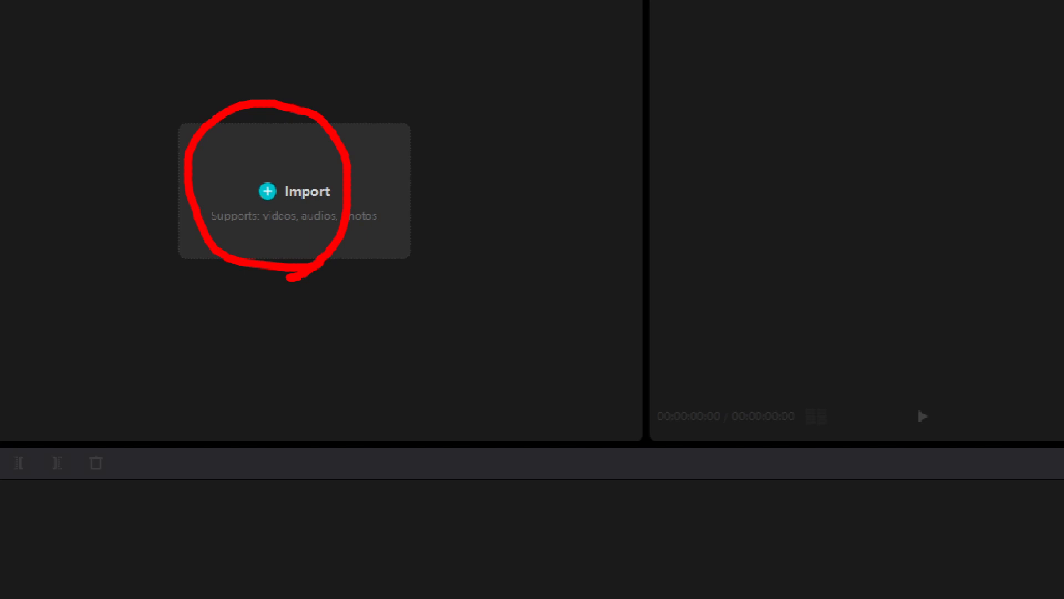
pyautogui.press('Escape')
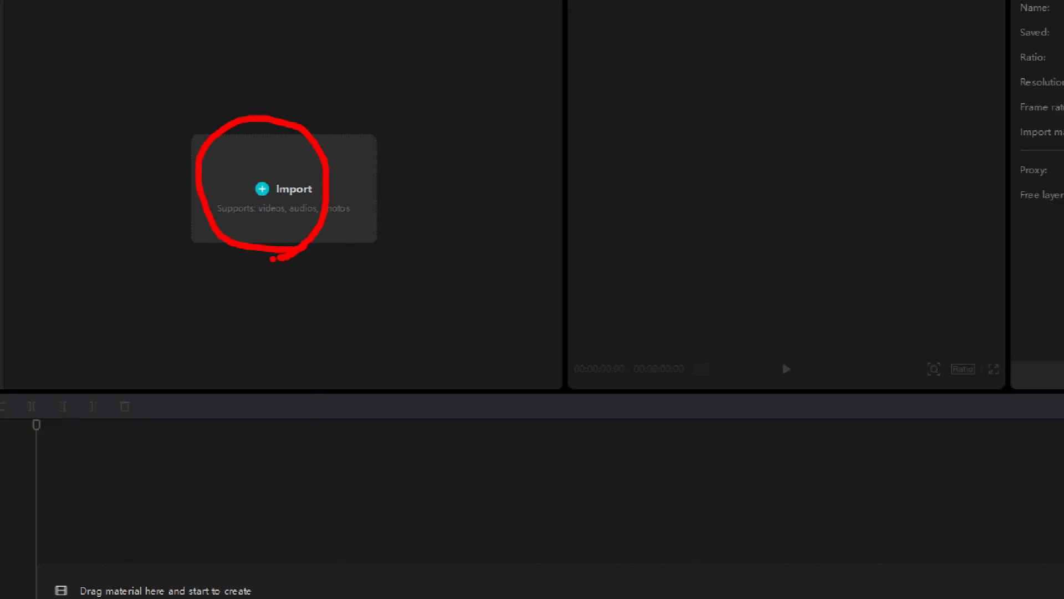
# Import 동영상1.mp4, 동영상2.mp4 and 동영상3.mp4 from the desktop into the project media
pyautogui.click(274, 188)
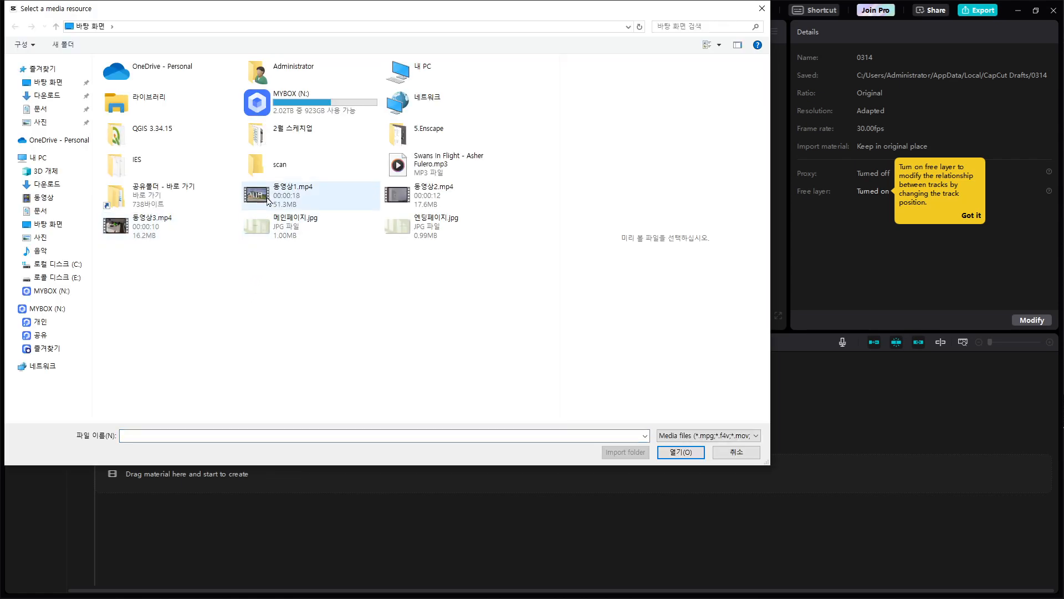
pyautogui.click(344, 200)
pyautogui.keyDown('ctrl'); pyautogui.click(160, 236); pyautogui.keyUp('ctrl')
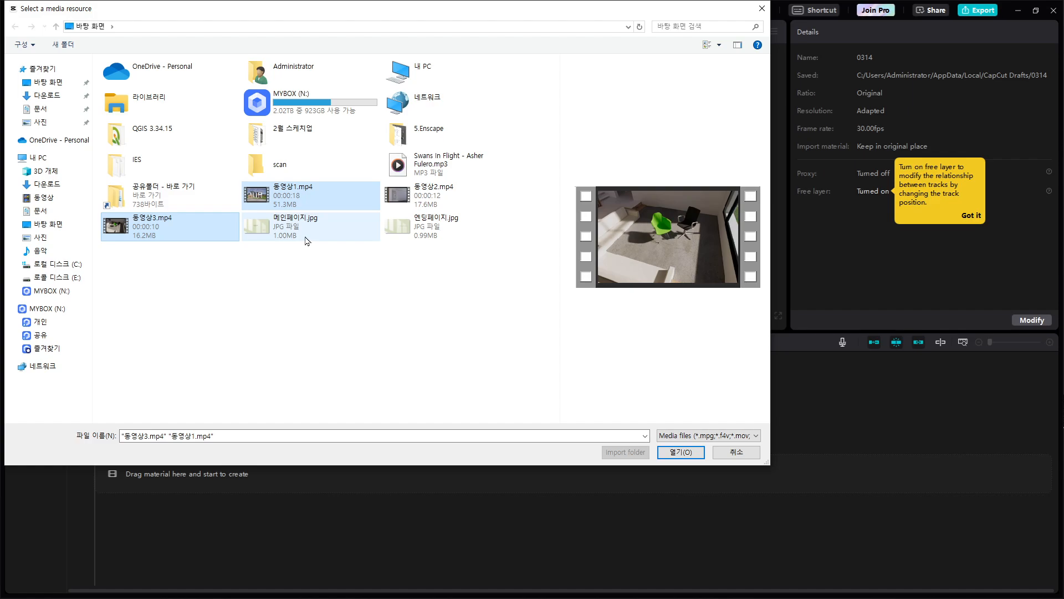
pyautogui.click(318, 193)
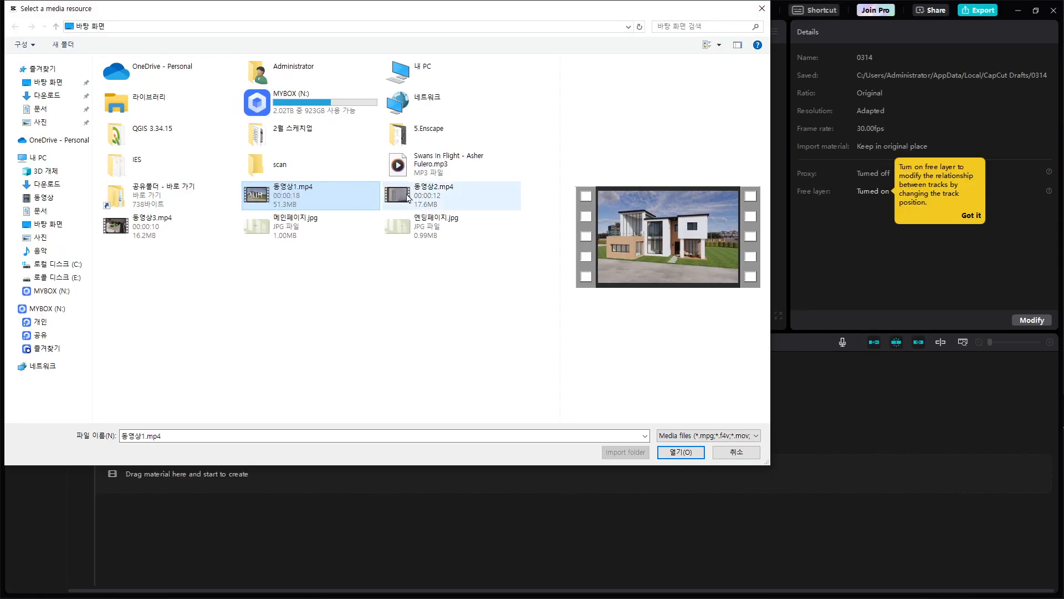
pyautogui.keyDown('ctrl'); pyautogui.click(408, 197); pyautogui.keyUp('ctrl')
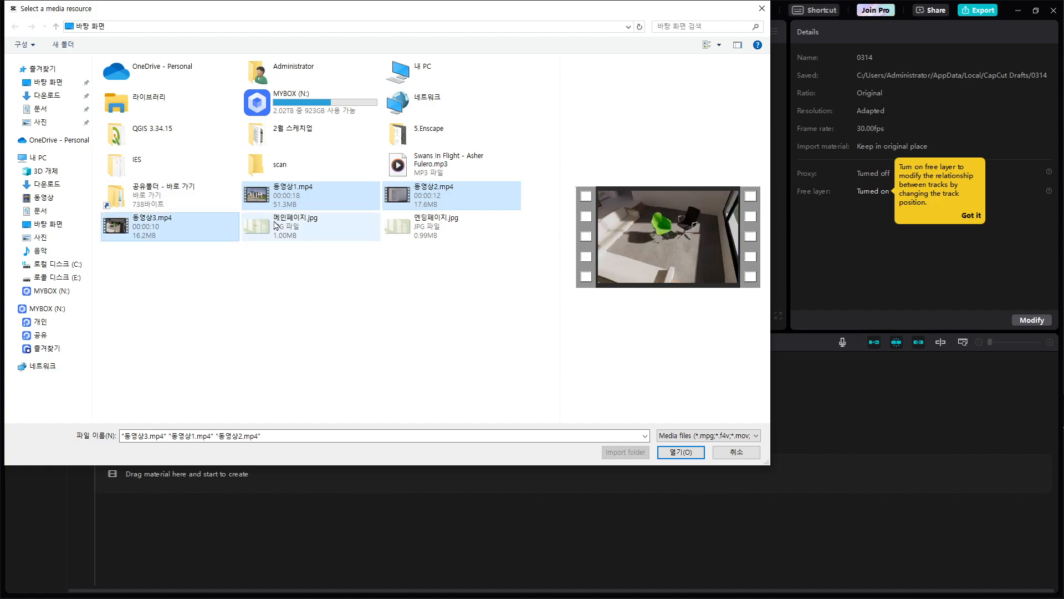
pyautogui.click(433, 165)
pyautogui.click(291, 198)
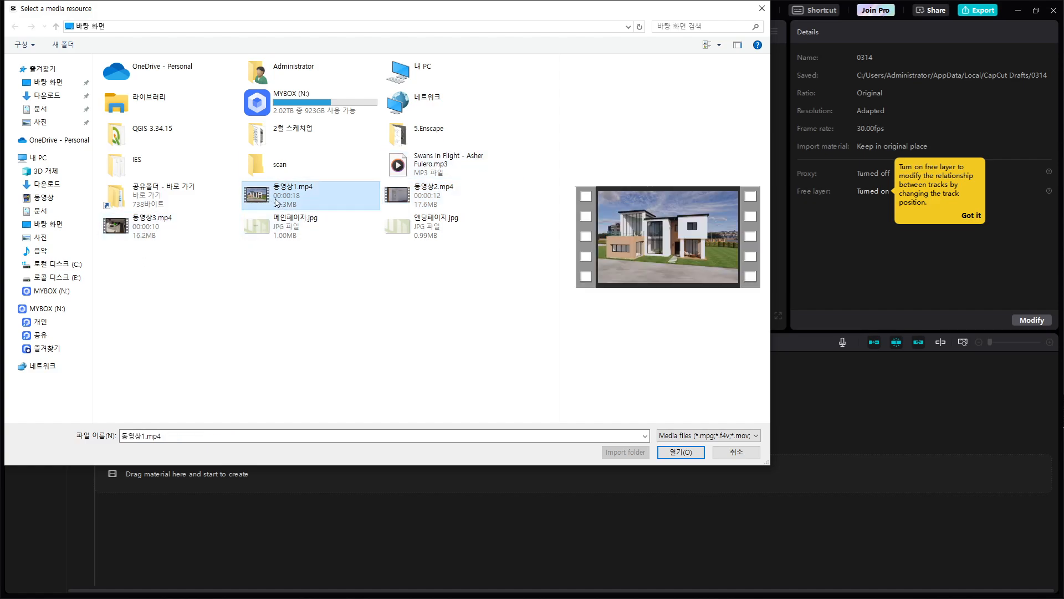
pyautogui.keyDown('ctrl'); pyautogui.click(388, 194); pyautogui.keyUp('ctrl')
pyautogui.keyDown('ctrl'); pyautogui.click(141, 245); pyautogui.keyUp('ctrl')
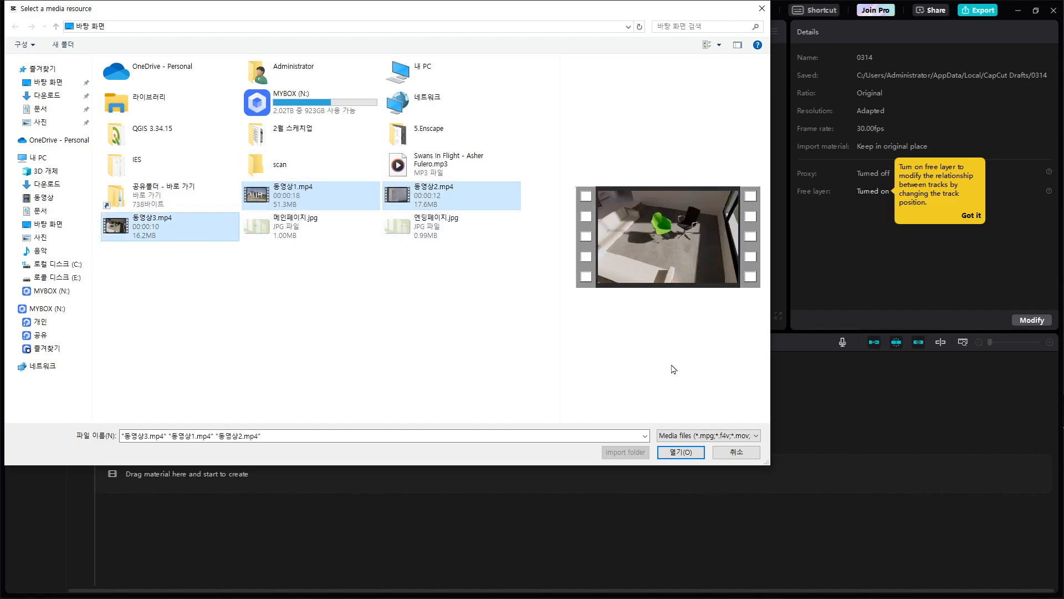
pyautogui.click(677, 456)
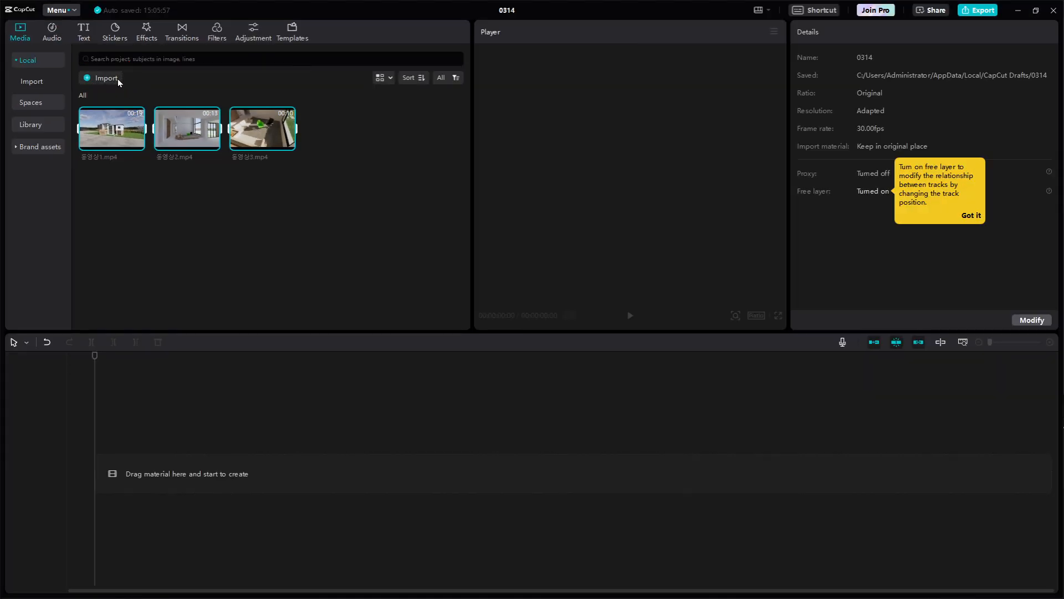
# Import the images 메인페이지.jpg and 엔딩페이지.jpg, plus the music file Swans In Flight - Asher Fulero.mp3, into the project media
pyautogui.click(116, 73)
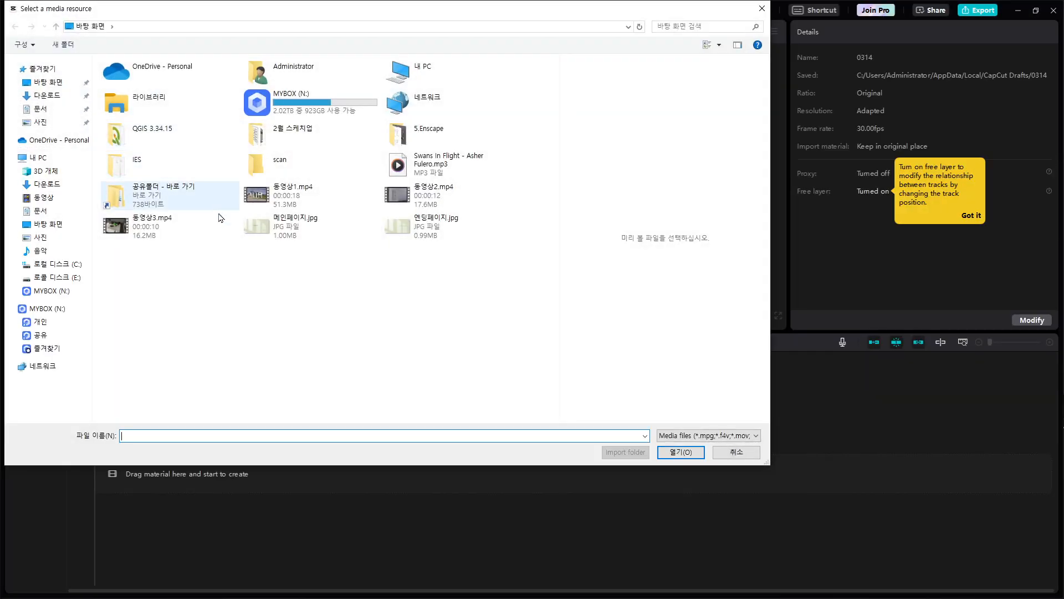
pyautogui.click(275, 237)
pyautogui.keyDown('ctrl'); pyautogui.click(411, 236); pyautogui.keyUp('ctrl')
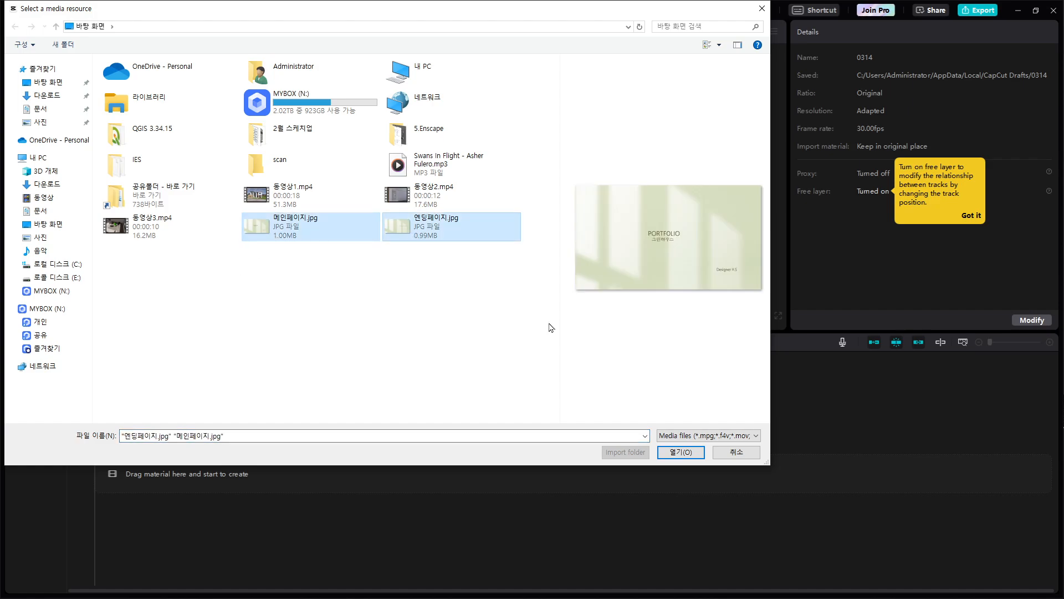
pyautogui.click(681, 452)
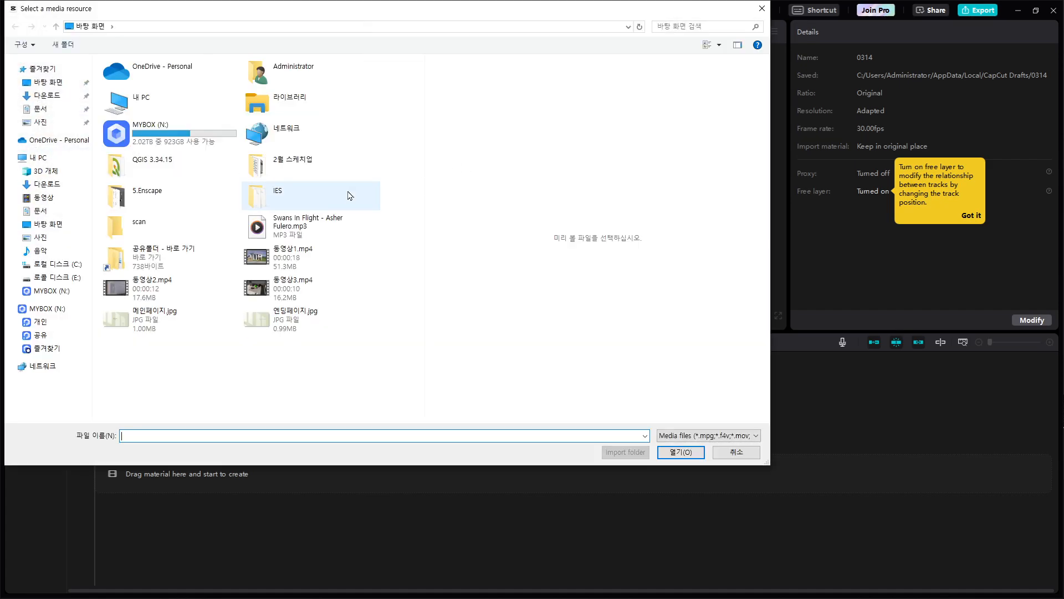
pyautogui.doubleClick(258, 201)
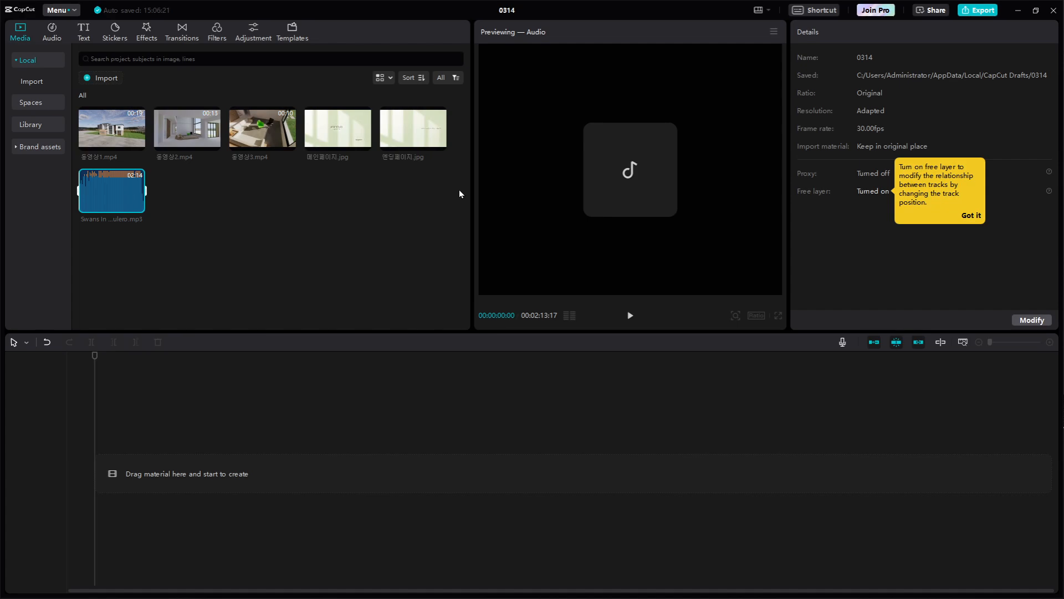
# Preview the imported clips 동영상1.mp4, 동영상2.mp4 and 동영상3.mp4 in the player
pyautogui.click(102, 129)
pyautogui.press('space')
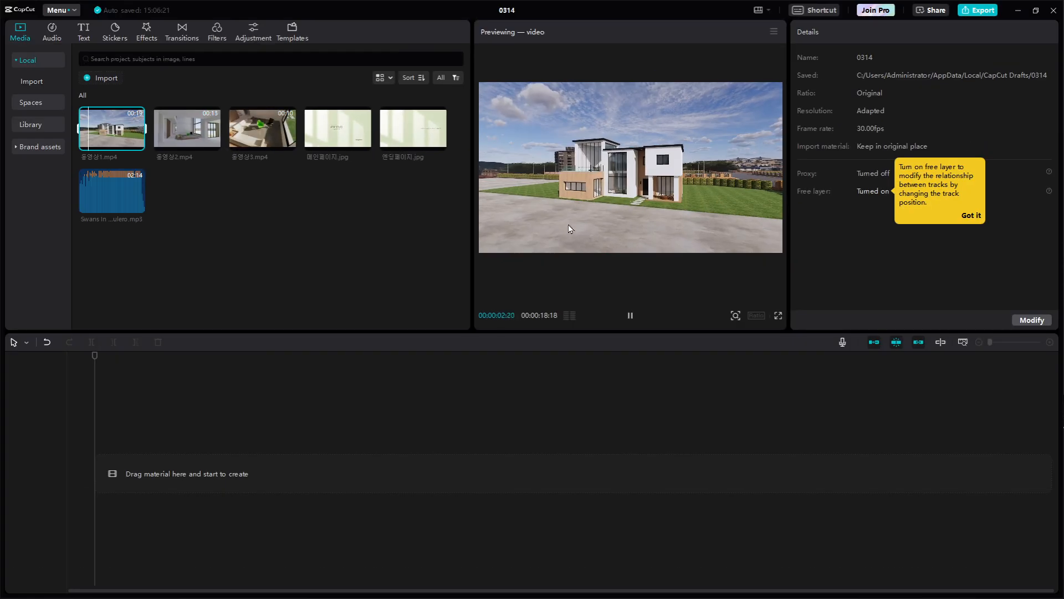
pyautogui.click(194, 129)
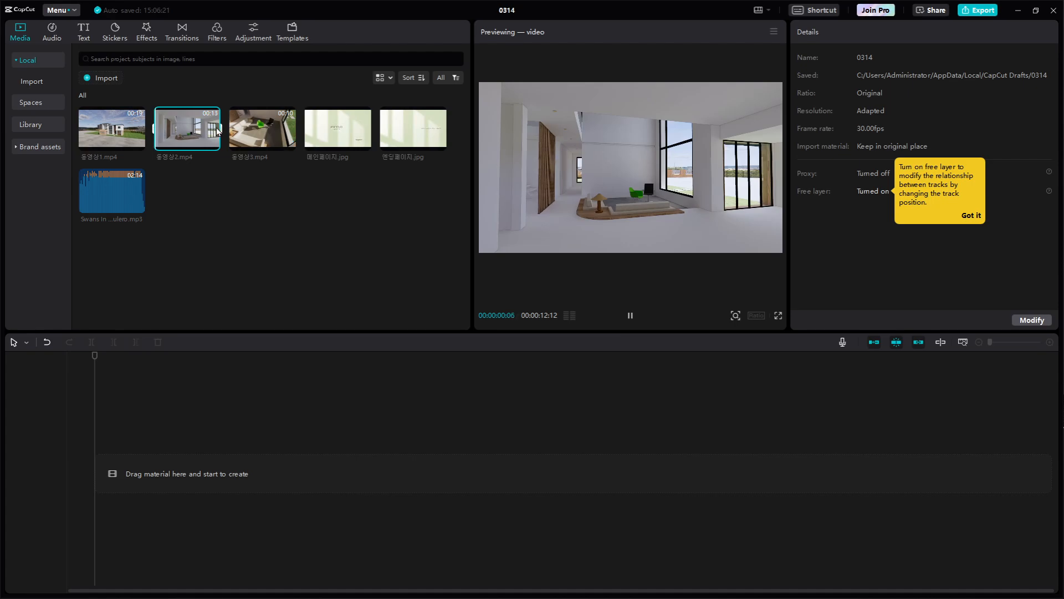
pyautogui.click(233, 131)
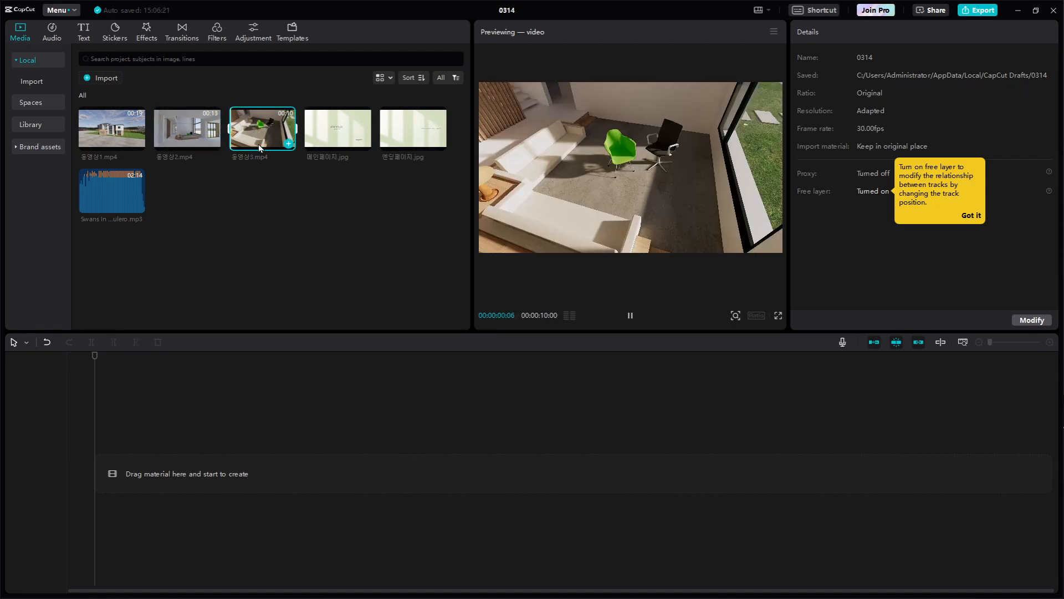
# Preview 메인페이지.jpg and 엔딩페이지.jpg, and enlarge the player by shrinking the media, details and timeline areas around it
pyautogui.click(341, 136)
pyautogui.click(420, 135)
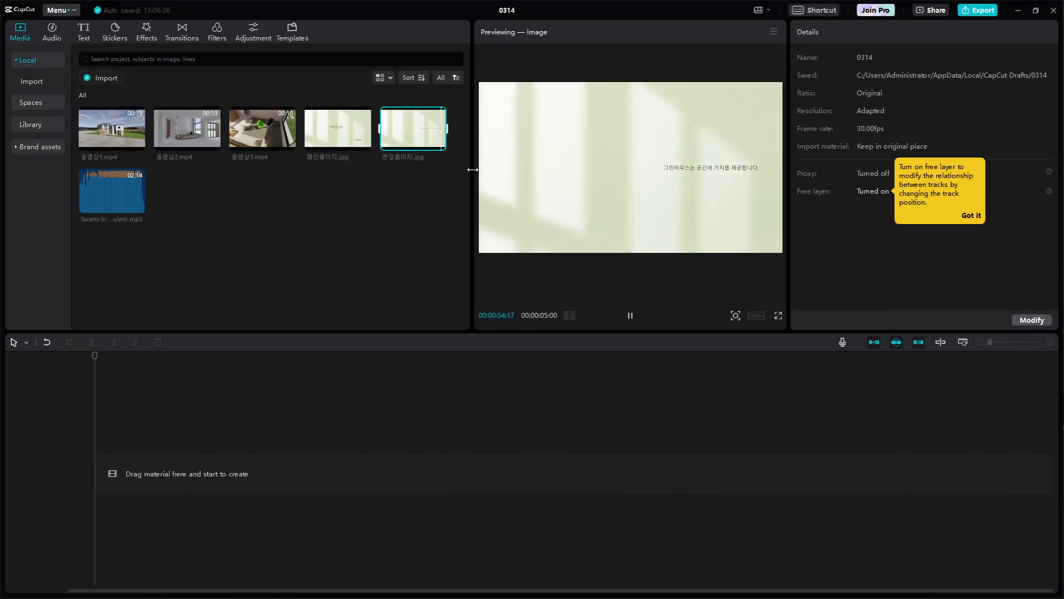
pyautogui.moveTo(471, 169); pyautogui.dragTo(319, 167)
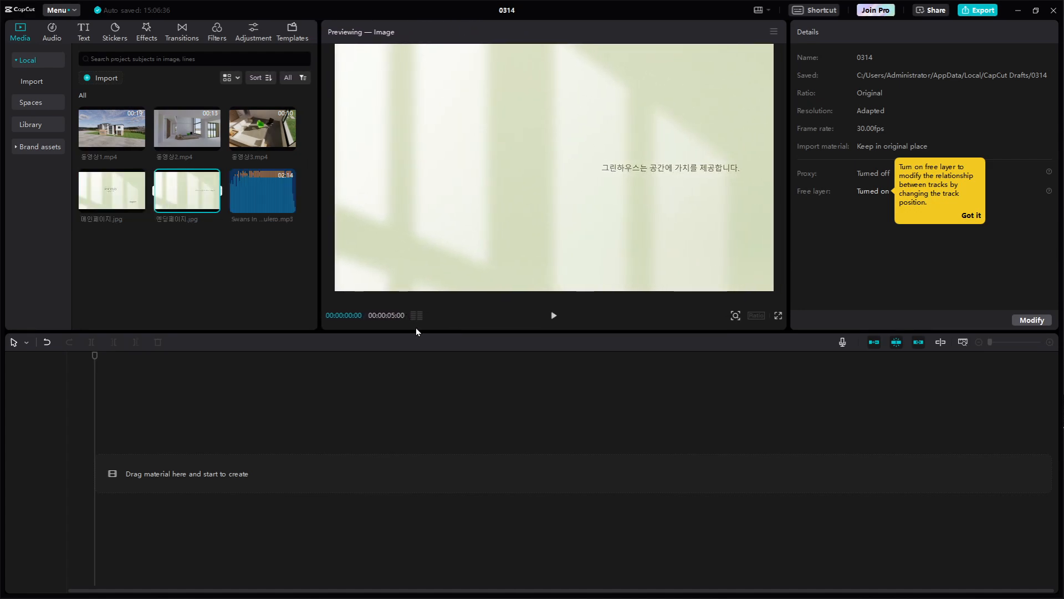
pyautogui.moveTo(418, 331)
pyautogui.mouseDown()
pyautogui.moveTo(421, 357)
pyautogui.moveTo(413, 287)
pyautogui.moveTo(409, 362)
pyautogui.moveTo(405, 342)
pyautogui.mouseUp()
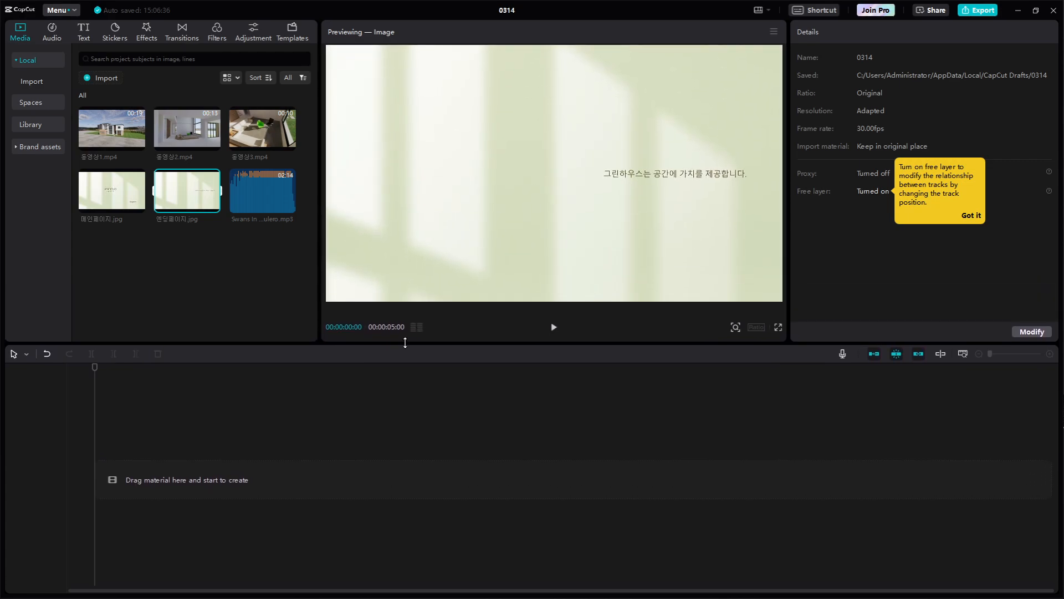
pyautogui.moveTo(788, 236); pyautogui.dragTo(803, 235)
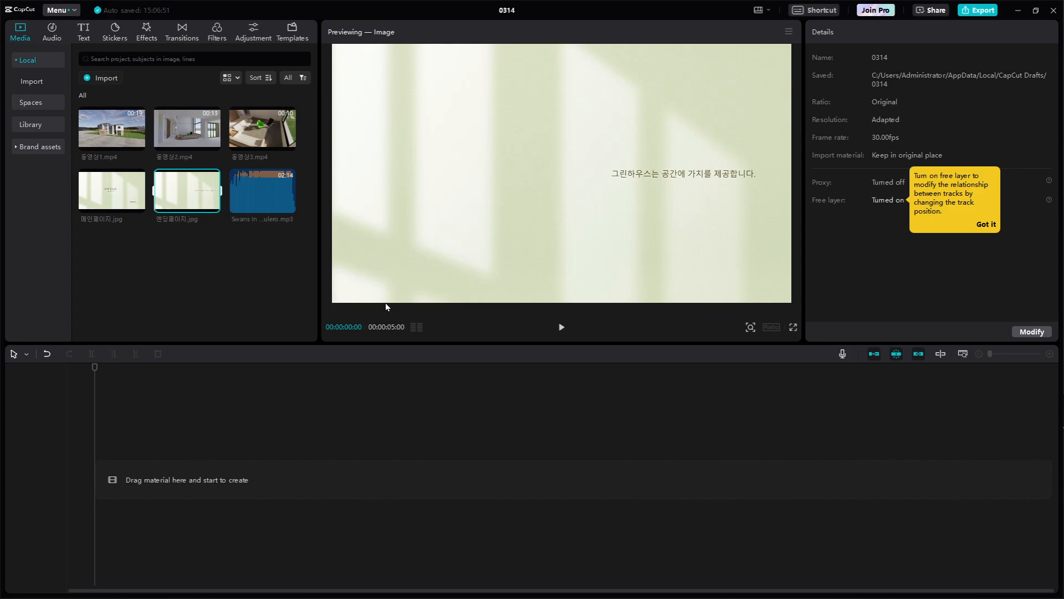
pyautogui.click(150, 304)
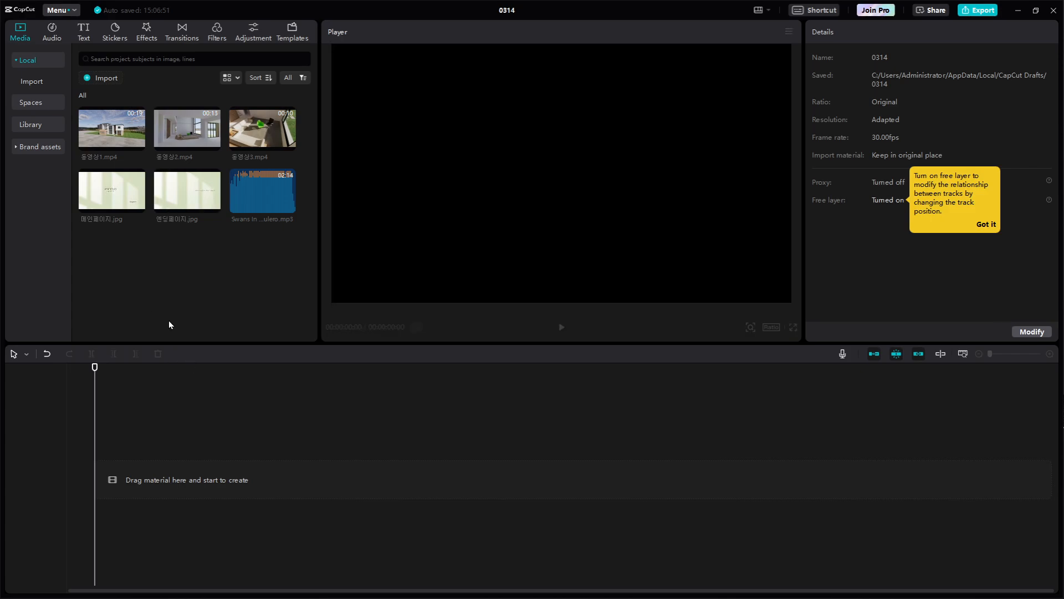
# Place the cover image 메인페이지.jpg at the start of the empty timeline and select its clip
pyautogui.click(98, 139)
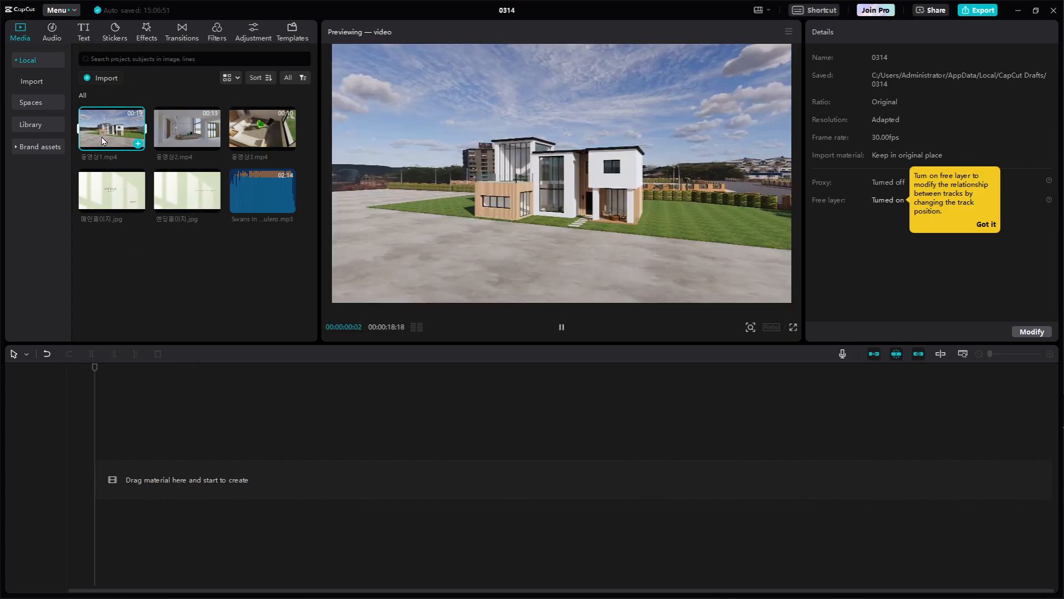
pyautogui.click(113, 190)
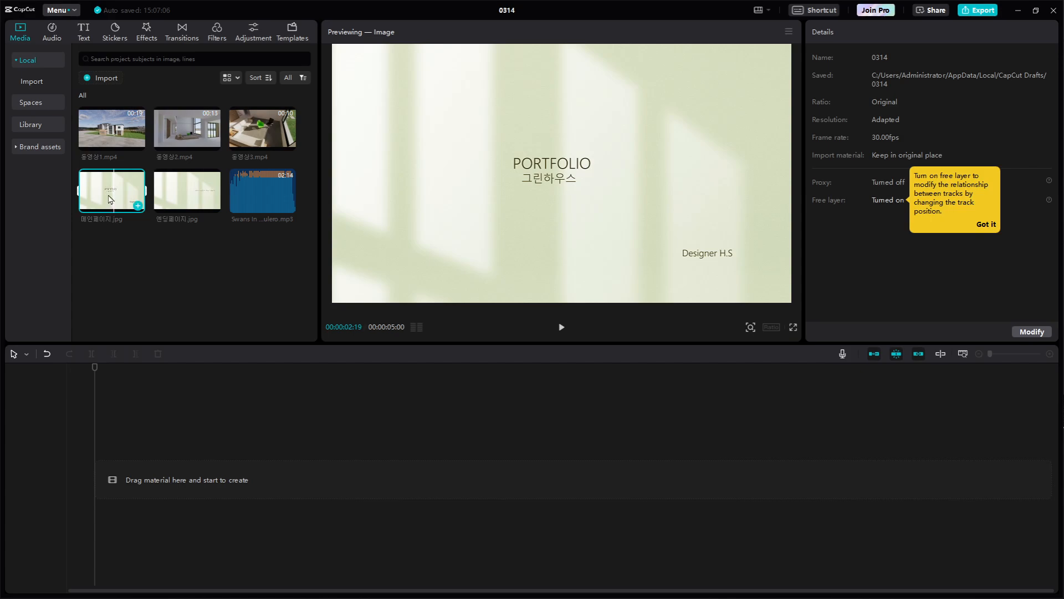
pyautogui.moveTo(106, 195); pyautogui.dragTo(57, 414)
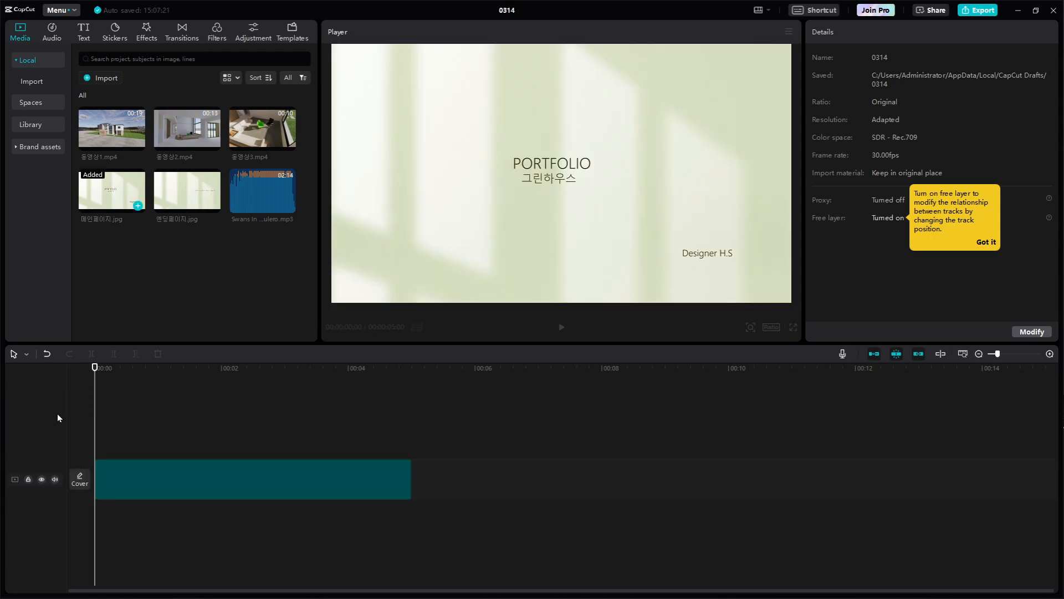
pyautogui.click(138, 473)
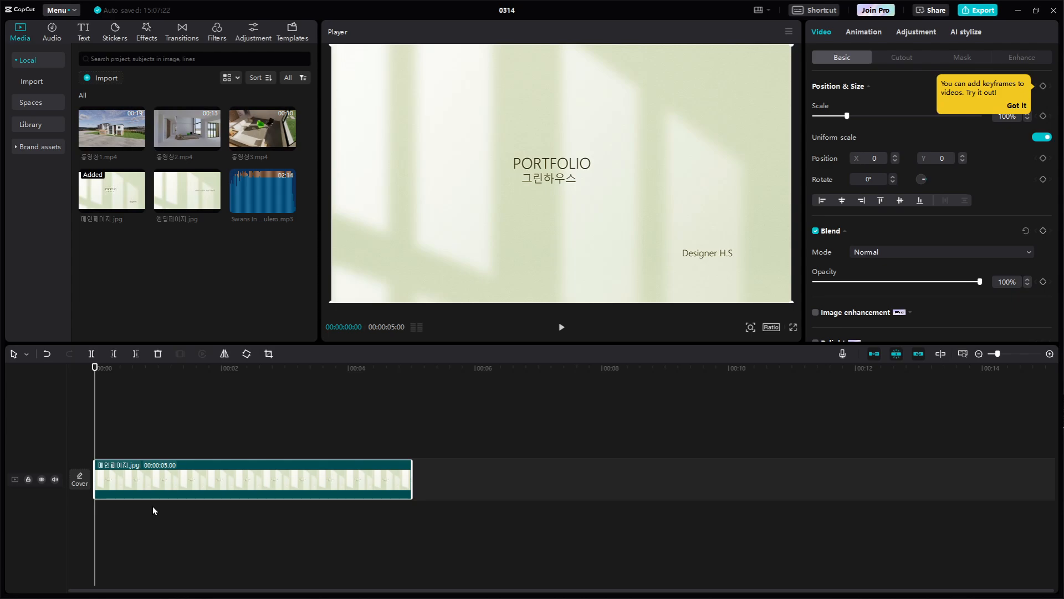
pyautogui.hotkey('ctrl', '1')
pyautogui.click(86, 535)
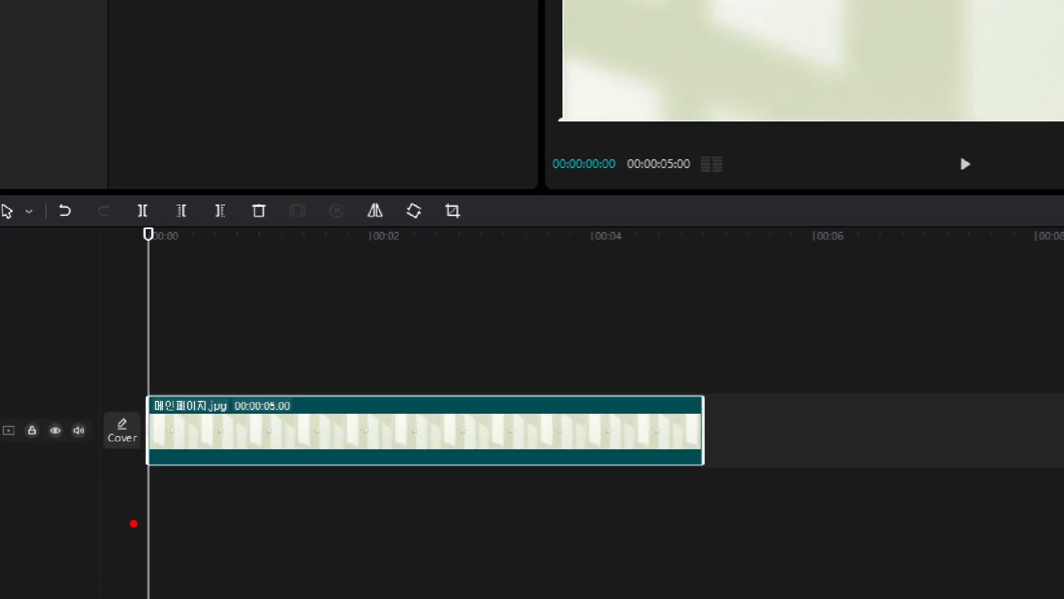
pyautogui.moveTo(217, 511)
pyautogui.mouseDown()
pyautogui.moveTo(114, 500)
pyautogui.moveTo(115, 397)
pyautogui.moveTo(182, 368)
pyautogui.moveTo(214, 392)
pyautogui.moveTo(224, 445)
pyautogui.moveTo(183, 505)
pyautogui.mouseUp()
pyautogui.press('Escape')
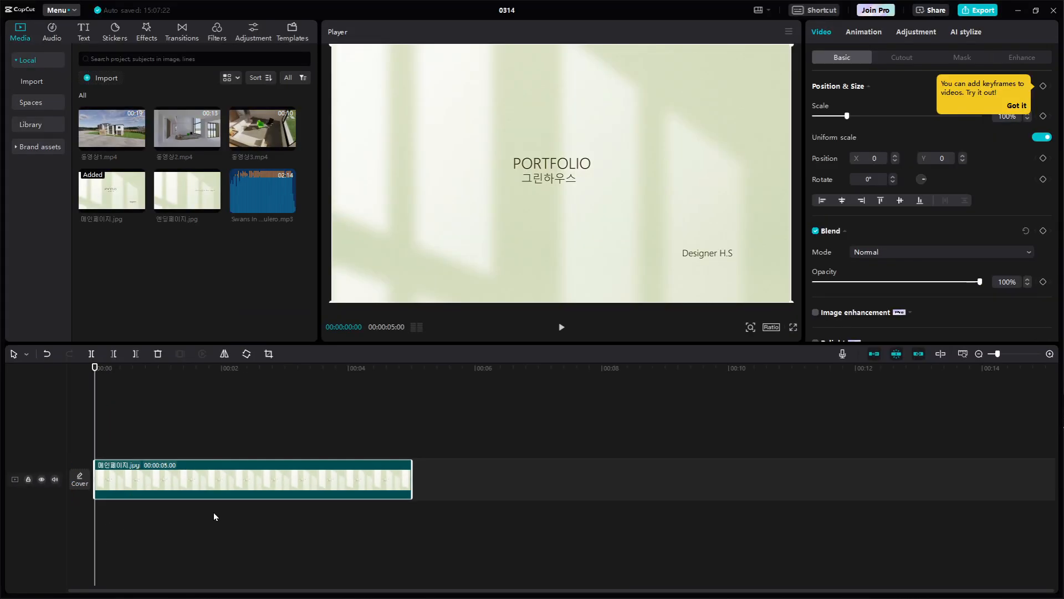
pyautogui.hotkey('ctrl', '1')
pyautogui.click(133, 492)
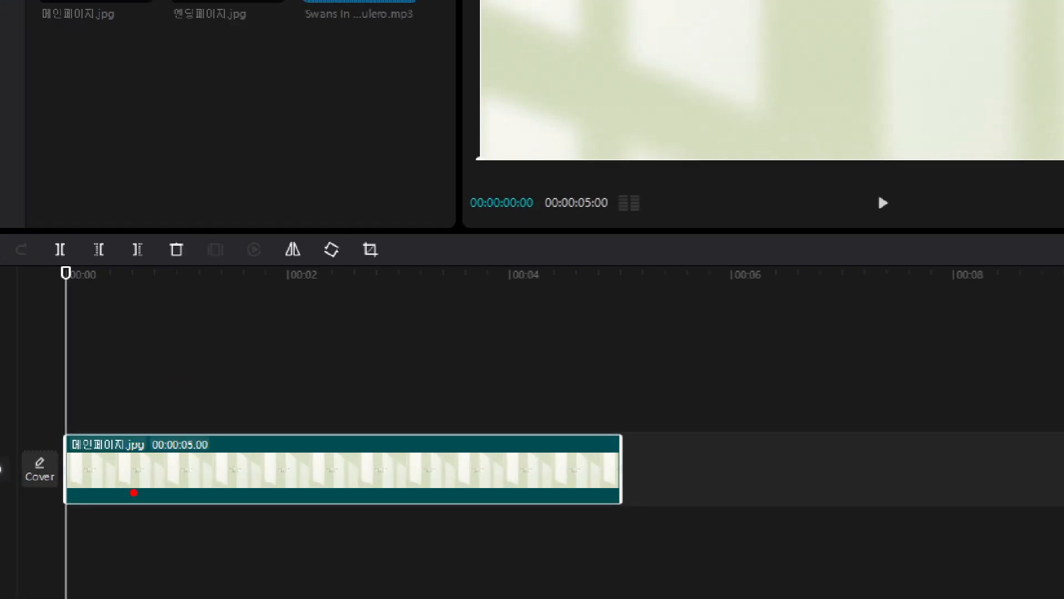
pyautogui.moveTo(119, 382); pyautogui.dragTo(99, 356)
pyautogui.moveTo(73, 254)
pyautogui.mouseDown()
pyautogui.moveTo(113, 259)
pyautogui.moveTo(113, 298)
pyautogui.mouseUp()
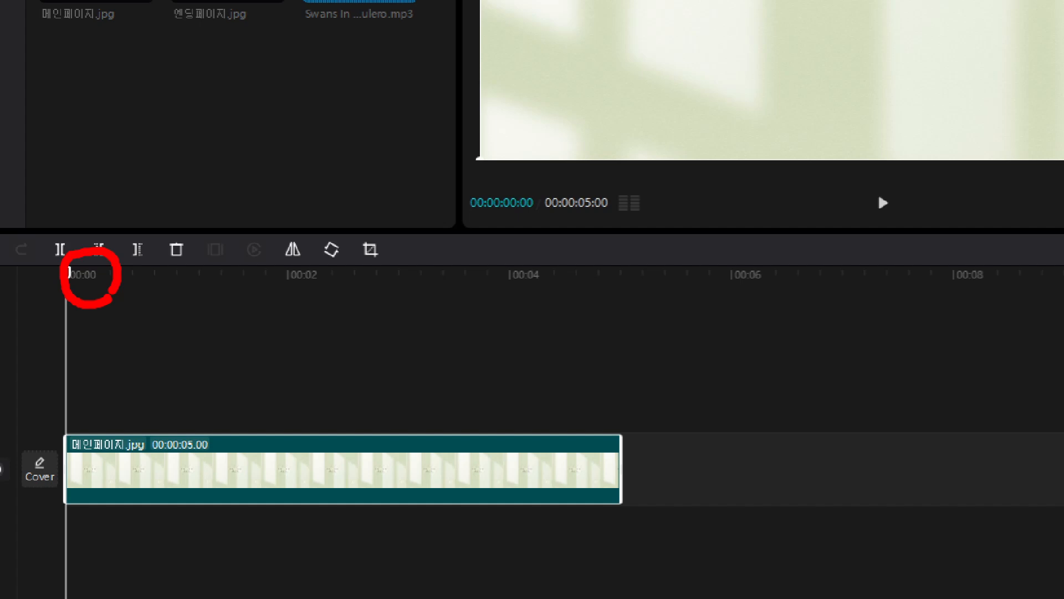
pyautogui.press('Escape')
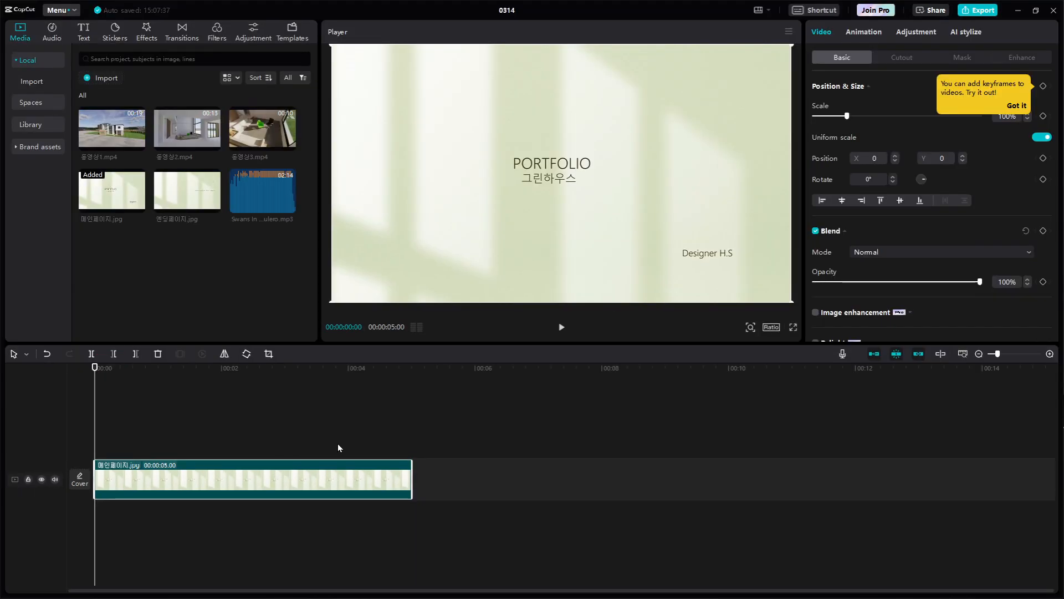
pyautogui.hotkey('ctrl', '1')
pyautogui.click(362, 458)
pyautogui.moveTo(463, 361); pyautogui.dragTo(455, 524)
pyautogui.press('Escape')
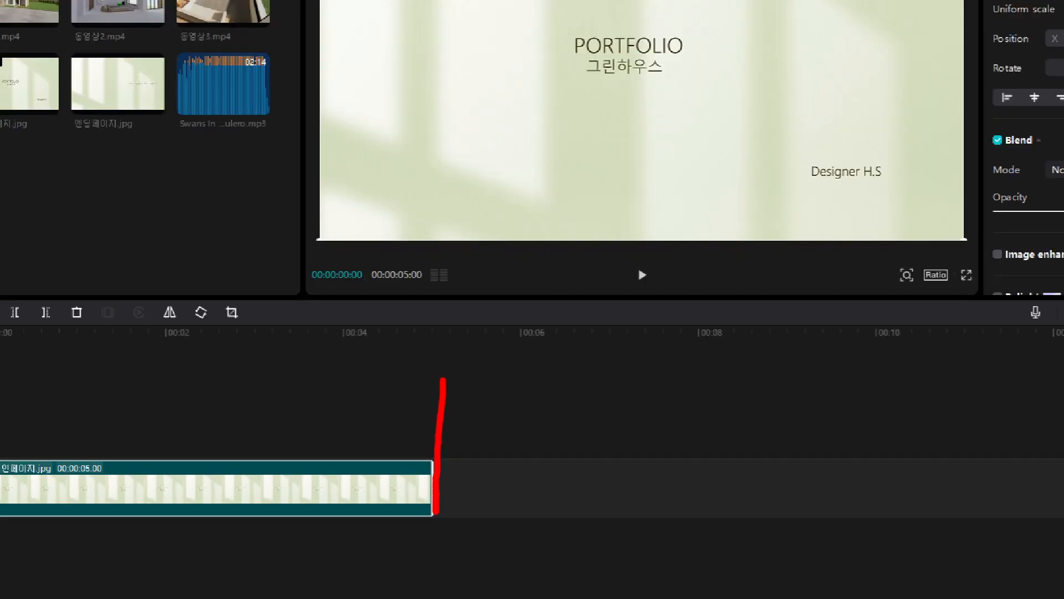
pyautogui.hotkey('ctrl', '1')
pyautogui.click(99, 389)
pyautogui.moveTo(101, 411)
pyautogui.mouseDown()
pyautogui.moveTo(80, 406)
pyautogui.moveTo(106, 404)
pyautogui.mouseUp()
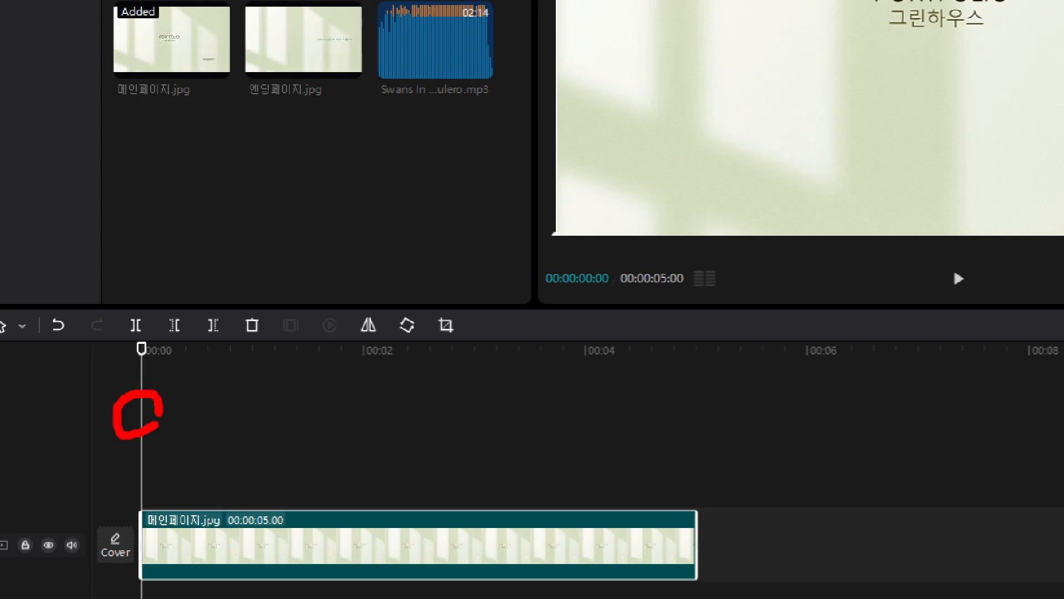
pyautogui.moveTo(143, 350); pyautogui.dragTo(129, 580)
pyautogui.press('Escape')
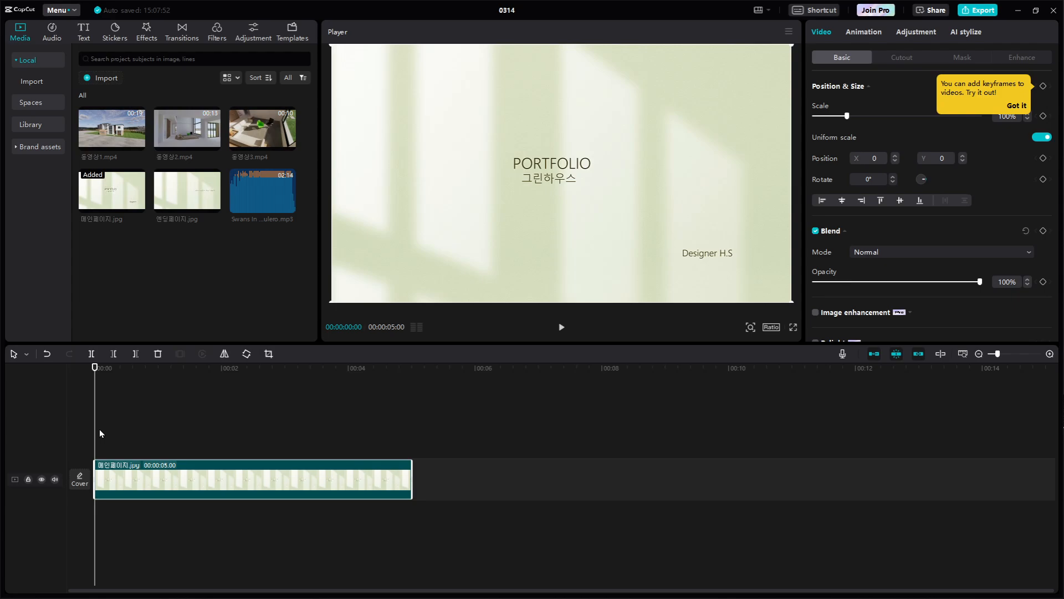
# Play the cover clip briefly and return the playhead to the start of the timeline
pyautogui.press('space')
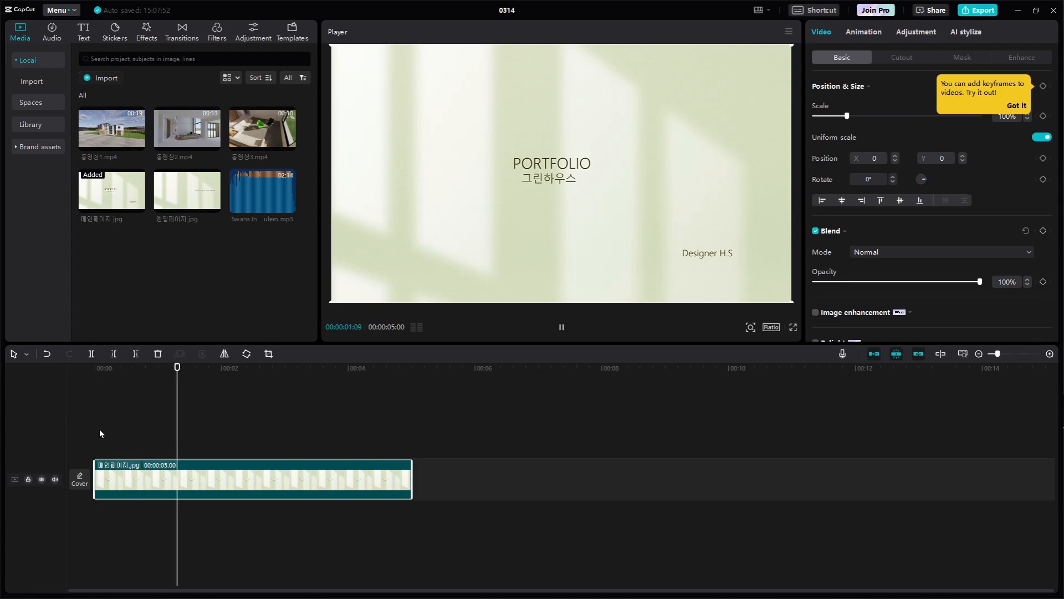
pyautogui.press('space')
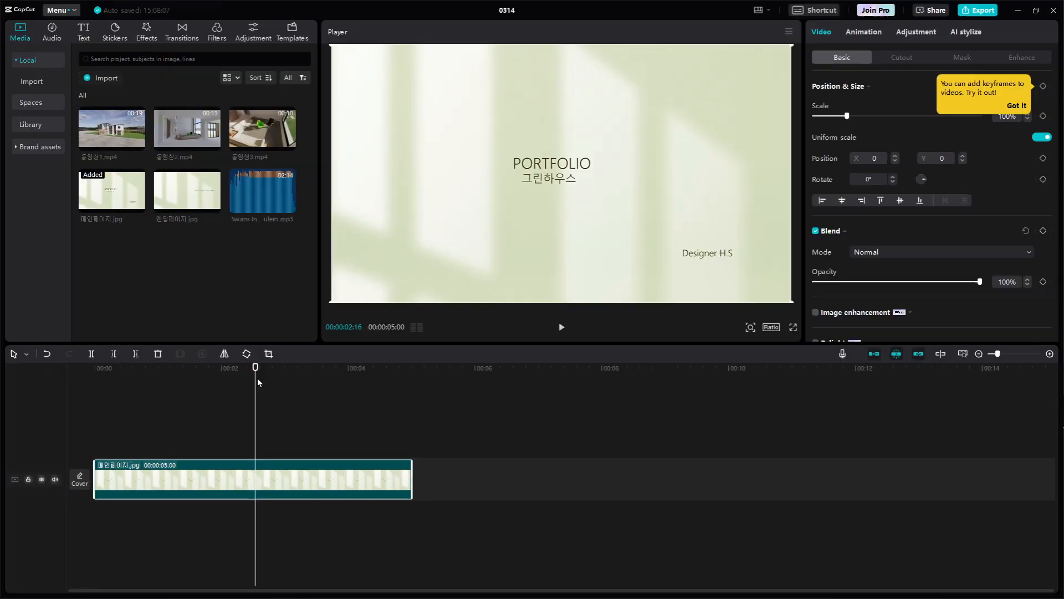
pyautogui.moveTo(256, 369); pyautogui.dragTo(94, 406)
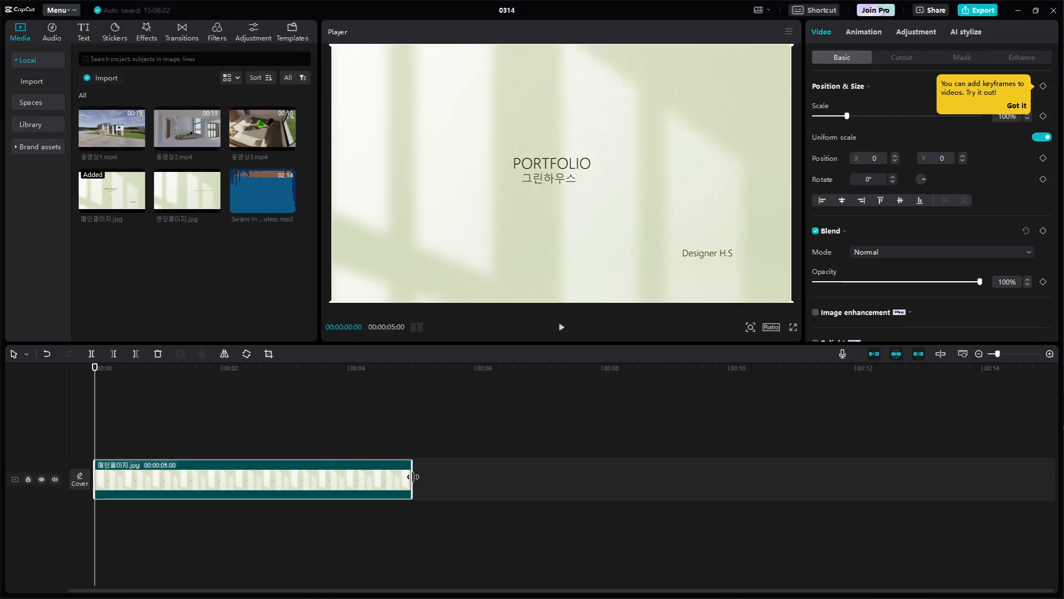
# Shorten the 메인페이지.jpg clip to 3 seconds by trimming its end
pyautogui.moveTo(412, 477); pyautogui.dragTo(335, 478)
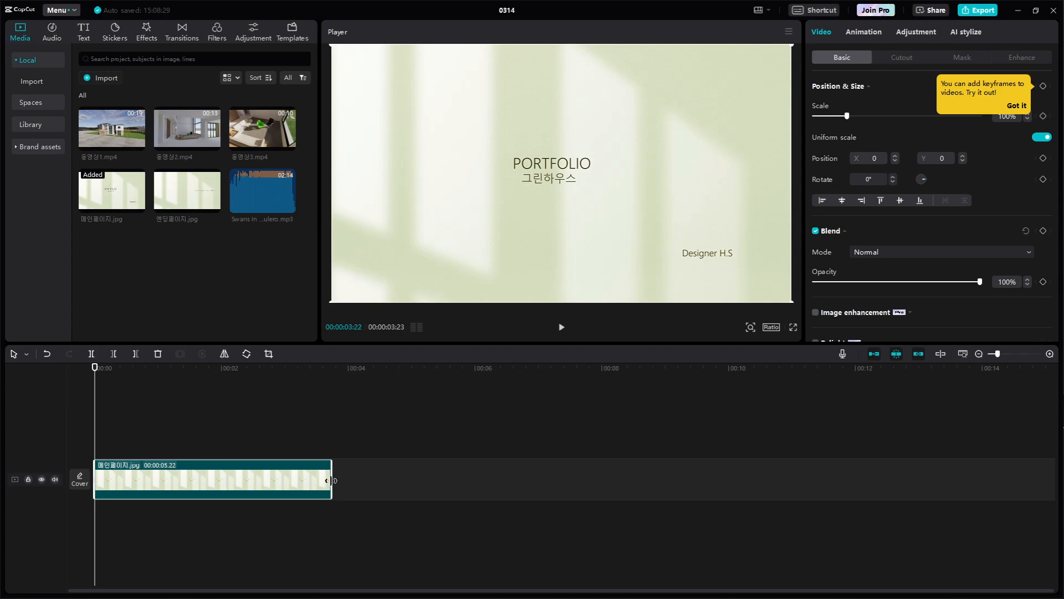
pyautogui.moveTo(331, 481); pyautogui.dragTo(284, 486)
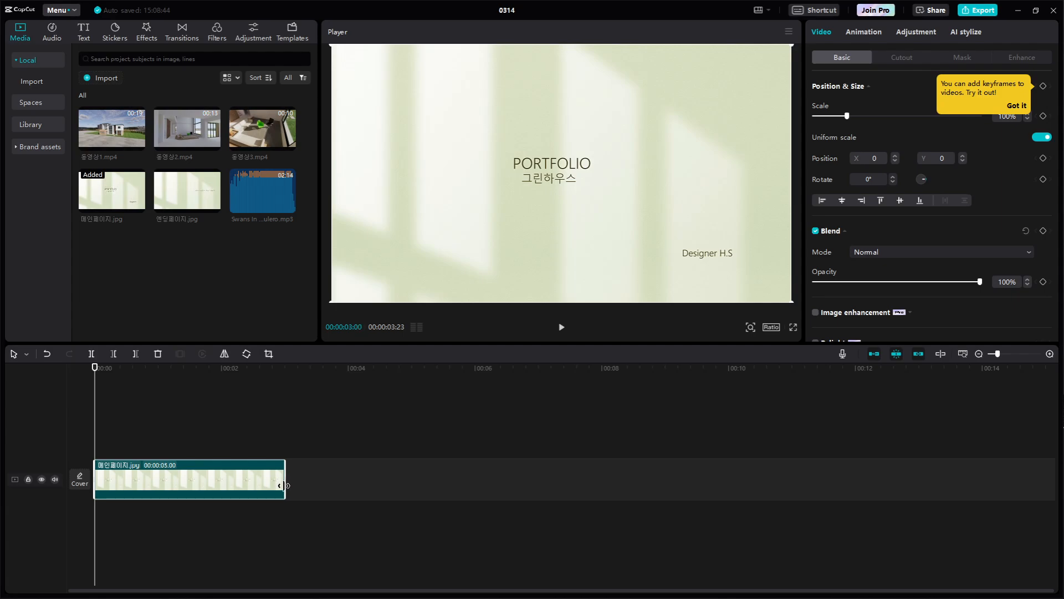
# Play the trimmed cover clip through to its end
pyautogui.hotkey('ctrl', '1')
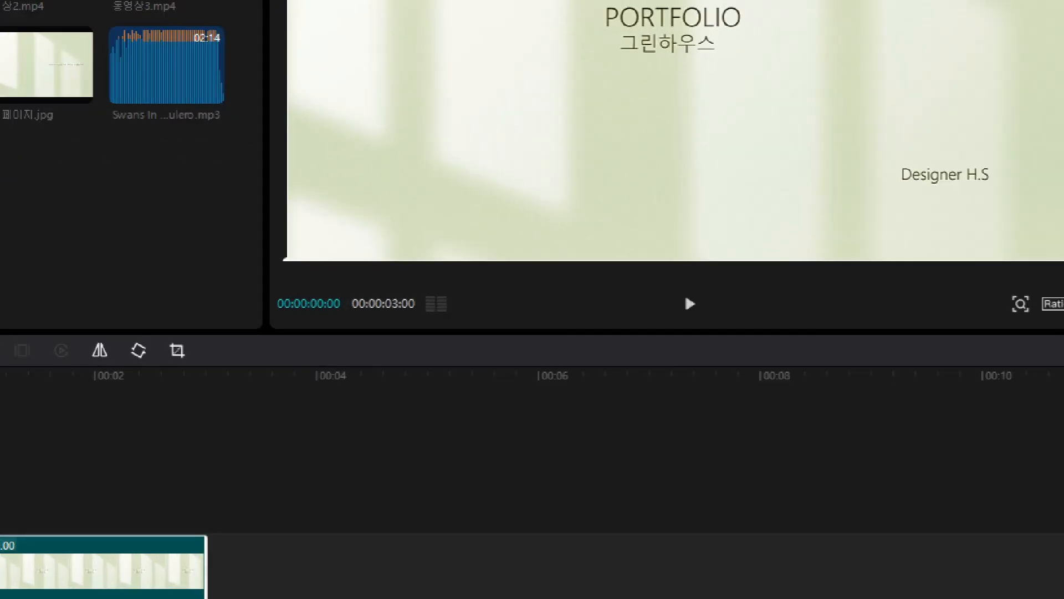
pyautogui.click(390, 357)
pyautogui.moveTo(414, 344)
pyautogui.mouseDown()
pyautogui.moveTo(335, 308)
pyautogui.moveTo(395, 249)
pyautogui.moveTo(418, 309)
pyautogui.moveTo(355, 348)
pyautogui.mouseUp()
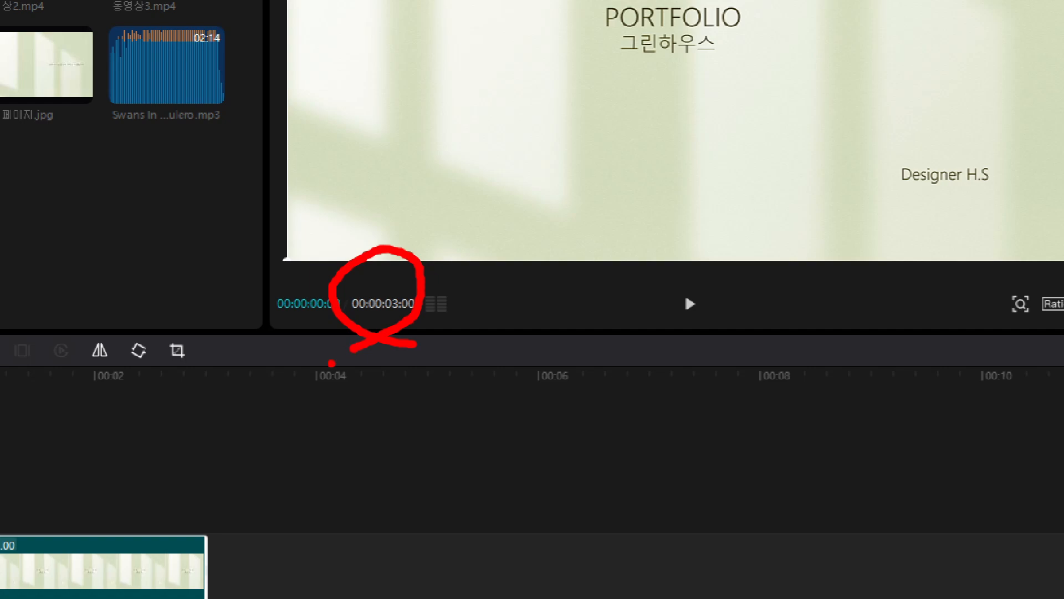
pyautogui.press('Escape')
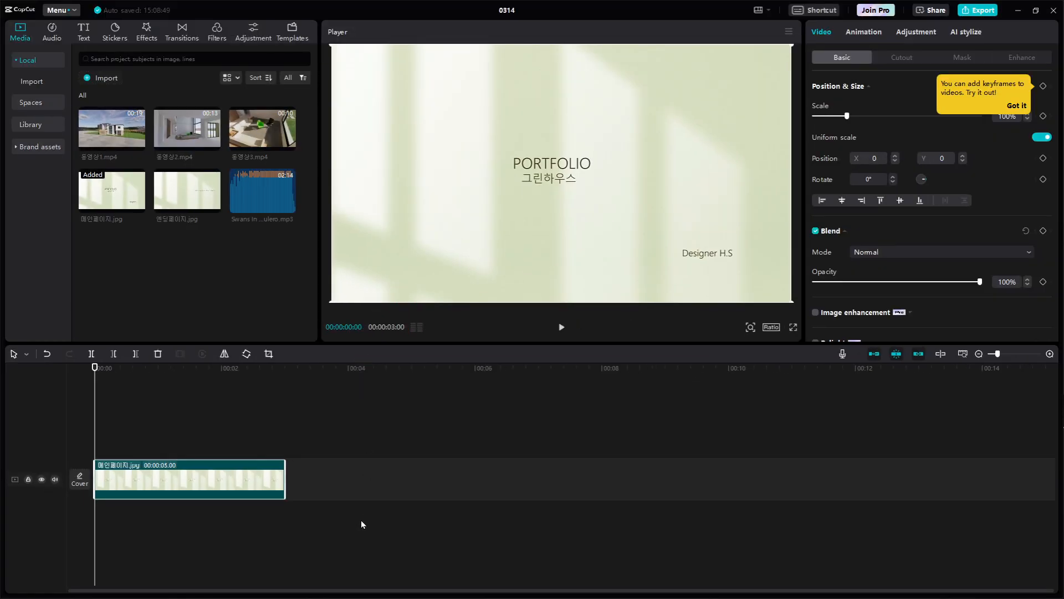
pyautogui.press('space')
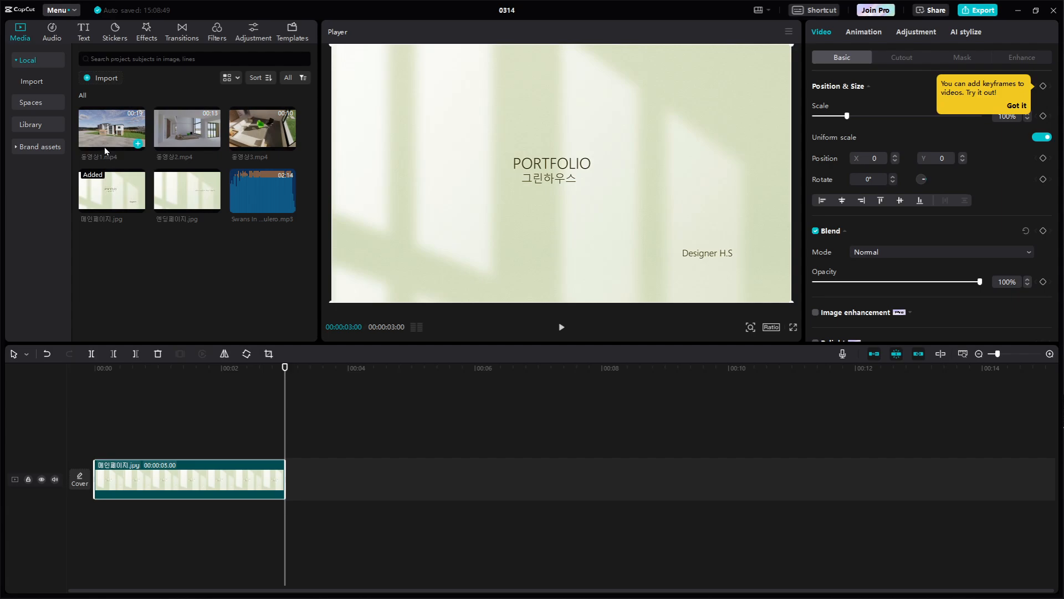
pyautogui.hotkey('ctrl', '1')
pyautogui.click(85, 145)
pyautogui.moveTo(209, 157)
pyautogui.mouseDown()
pyautogui.moveTo(111, 175)
pyautogui.moveTo(39, 111)
pyautogui.moveTo(130, 56)
pyautogui.moveTo(188, 89)
pyautogui.moveTo(183, 178)
pyautogui.mouseUp()
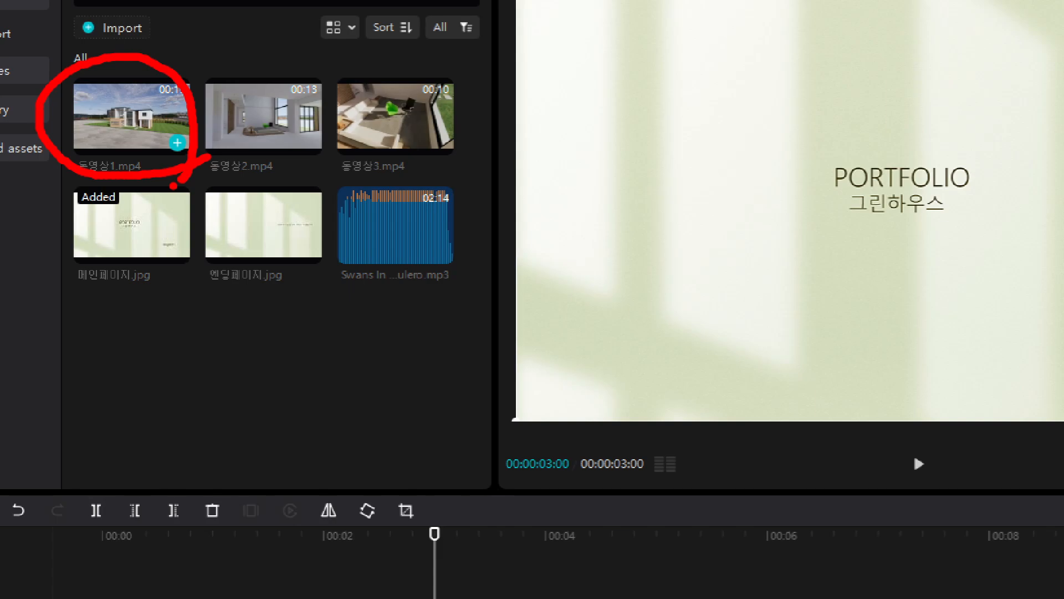
pyautogui.press('Escape')
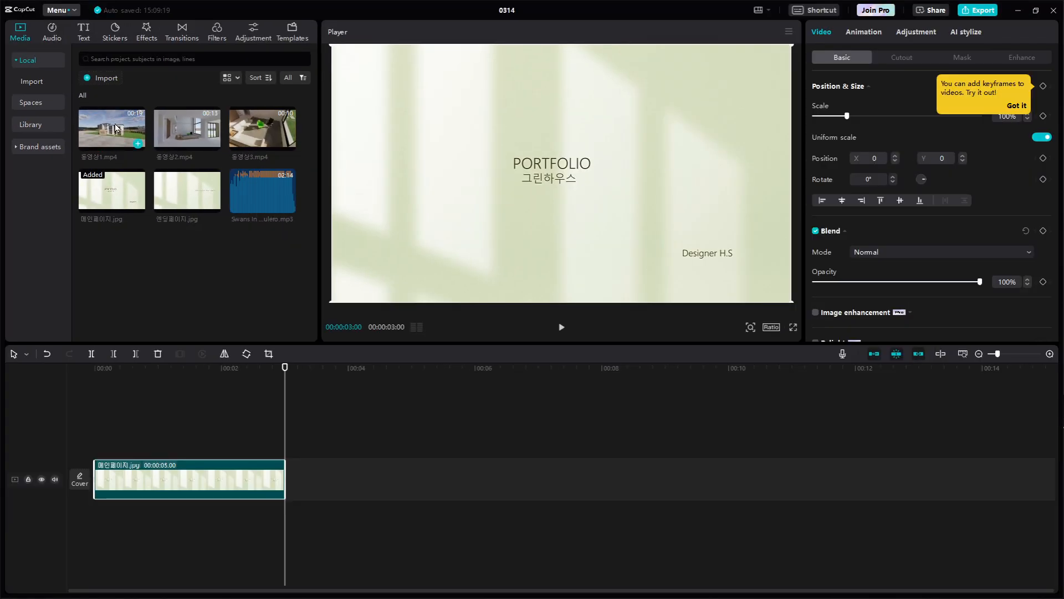
# Add 동영상1.mp4 to the main track directly after the 메인페이지.jpg clip
pyautogui.moveTo(171, 119); pyautogui.dragTo(222, 176)
pyautogui.moveTo(146, 157); pyautogui.dragTo(320, 496)
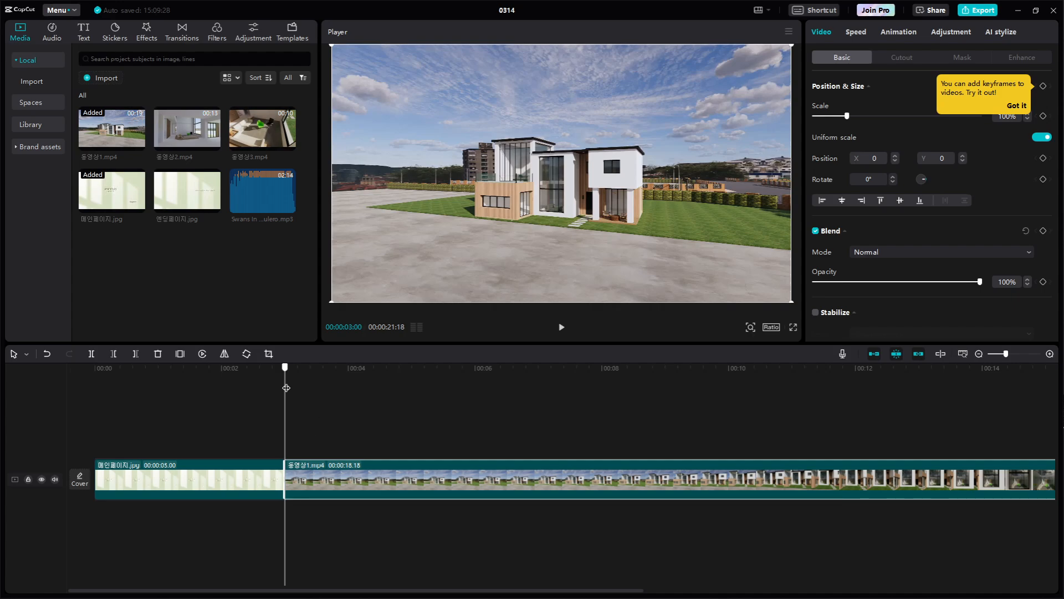
# Play the cut from the cover image to 동영상1.mp4 twice, starting shortly before the join
pyautogui.moveTo(286, 388); pyautogui.dragTo(231, 390)
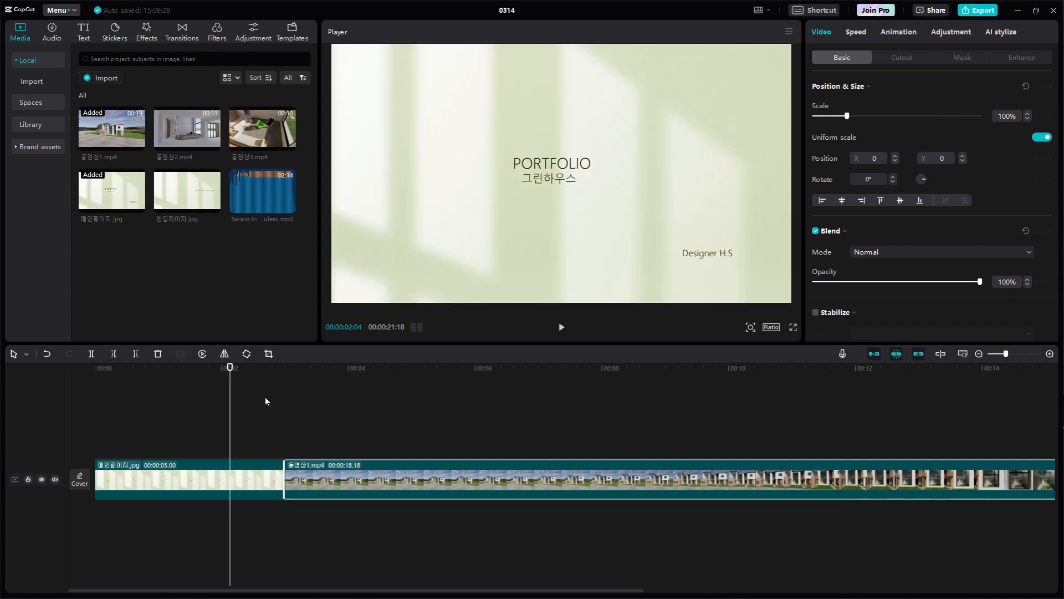
pyautogui.press('space')
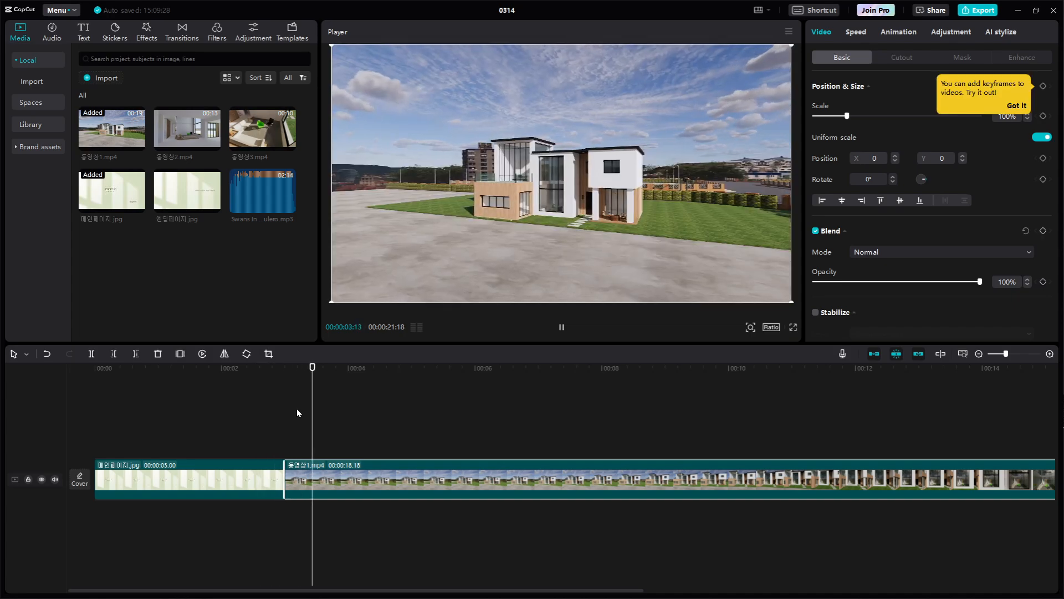
pyautogui.press('space')
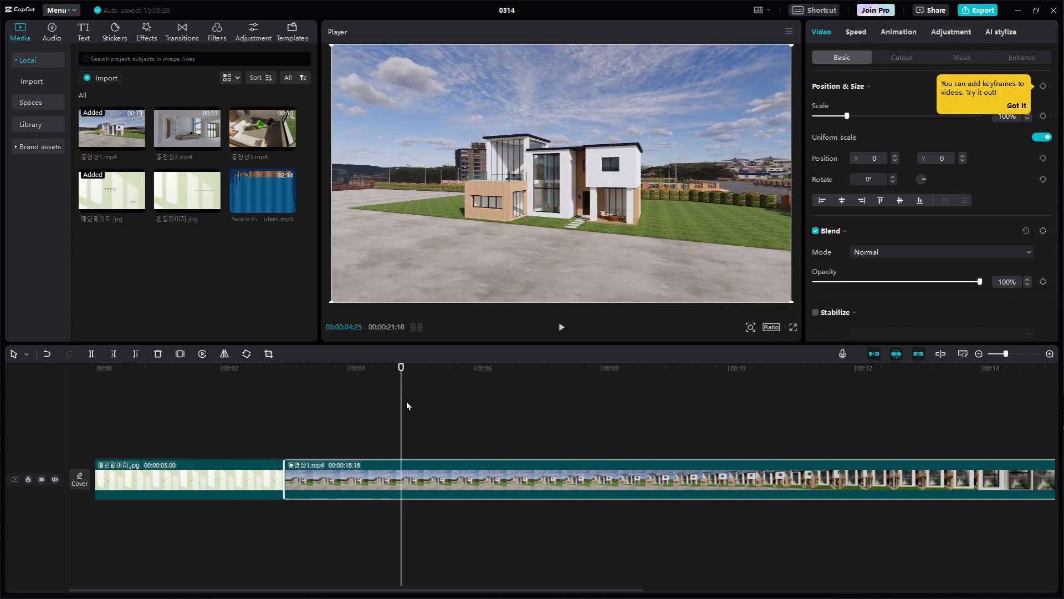
pyautogui.moveTo(402, 406); pyautogui.dragTo(216, 416)
pyautogui.press('space')
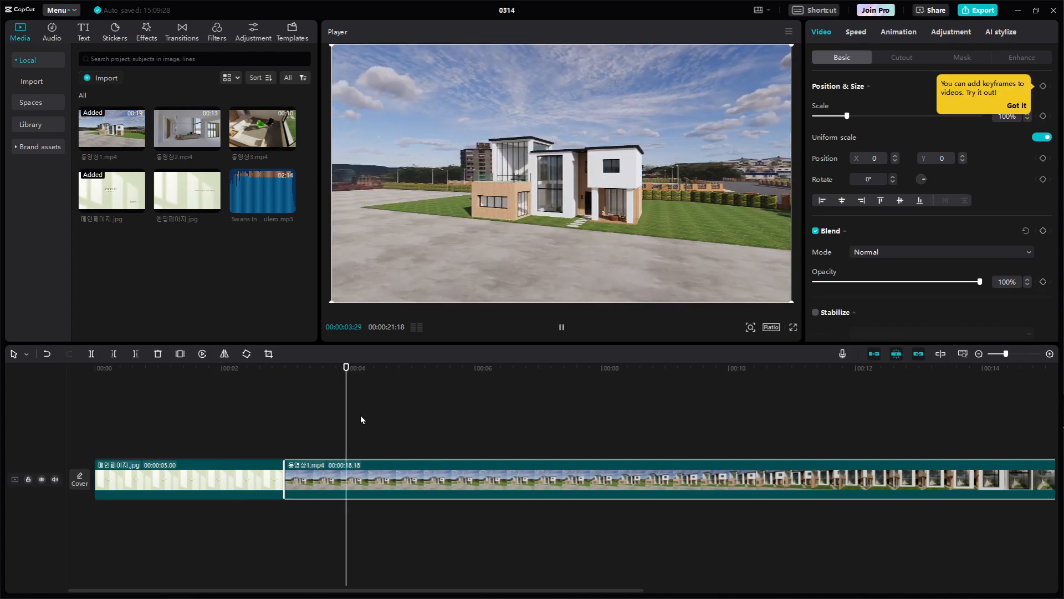
pyautogui.press('space')
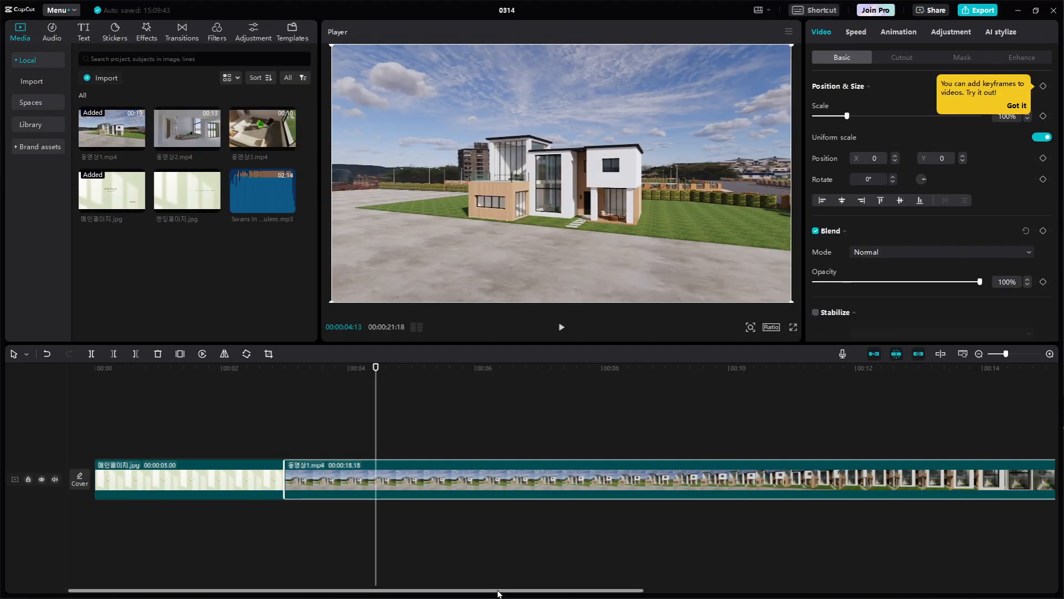
# Deselect the clip and zoom out the timeline until all of 동영상1.mp4 fits in view
pyautogui.click(498, 592)
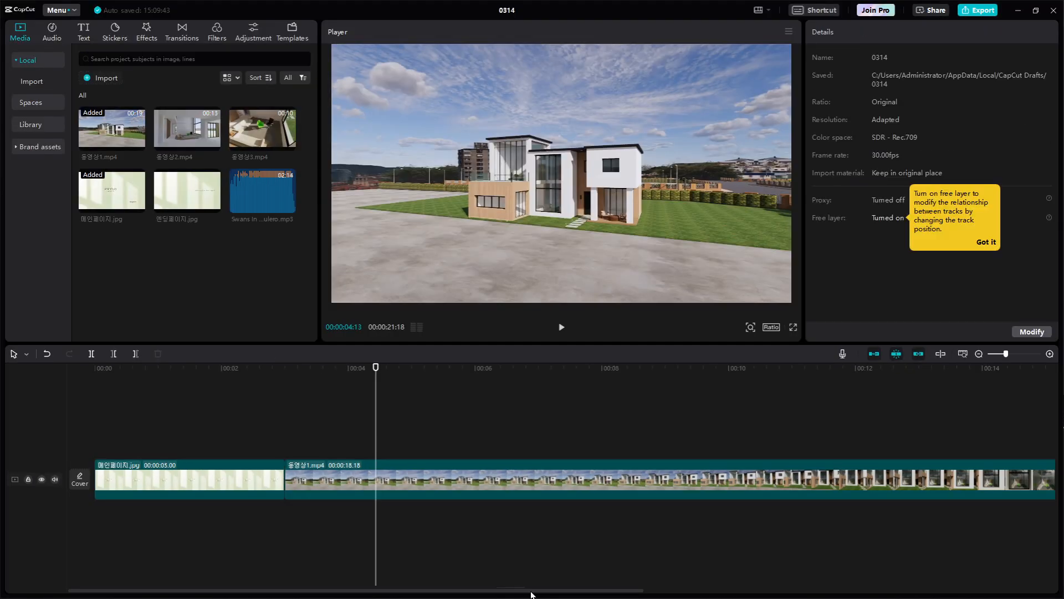
pyautogui.moveTo(529, 594); pyautogui.dragTo(360, 597)
pyautogui.scroll(-3, 446, 527)
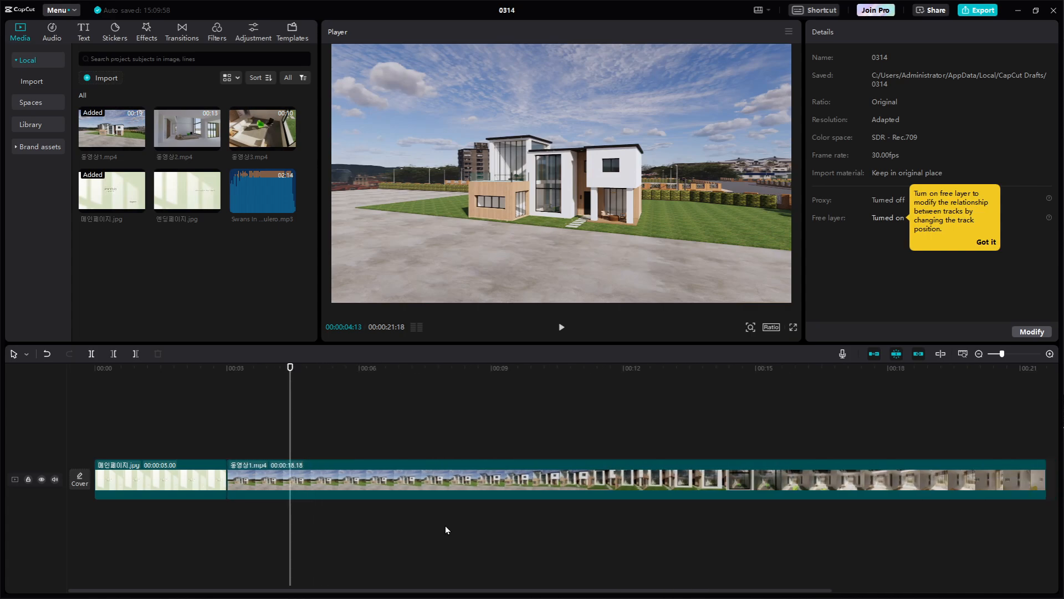
pyautogui.scroll(-3, 445, 525)
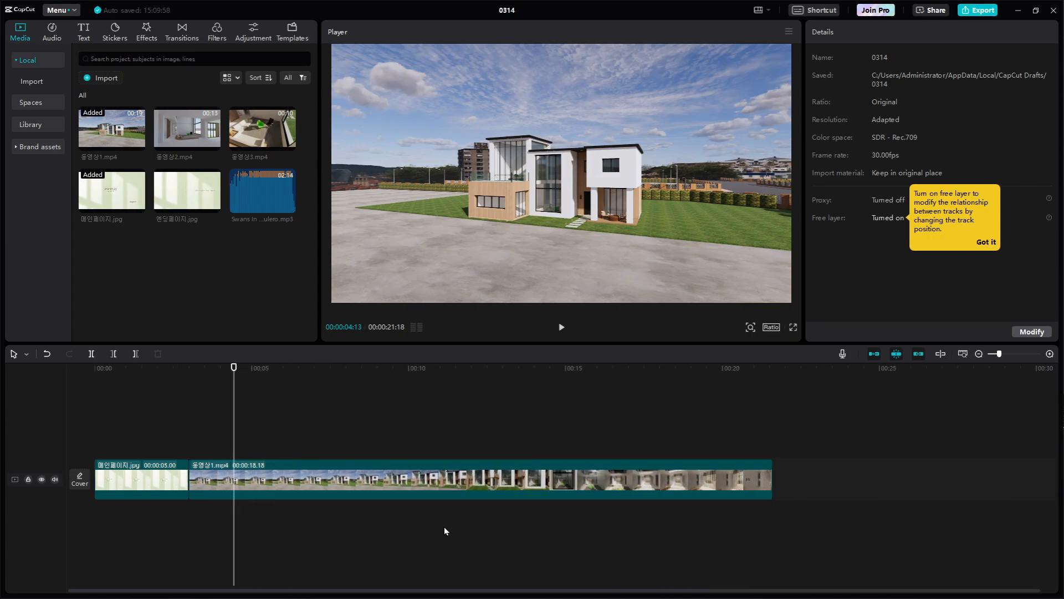
pyautogui.scroll(-3, 430, 528)
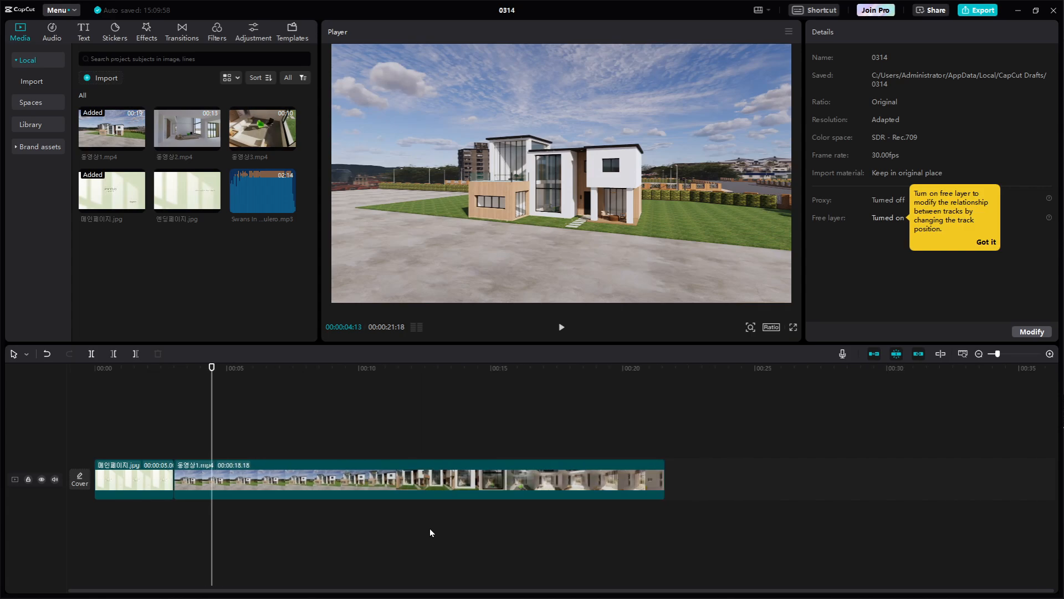
pyautogui.scroll(2, 430, 529)
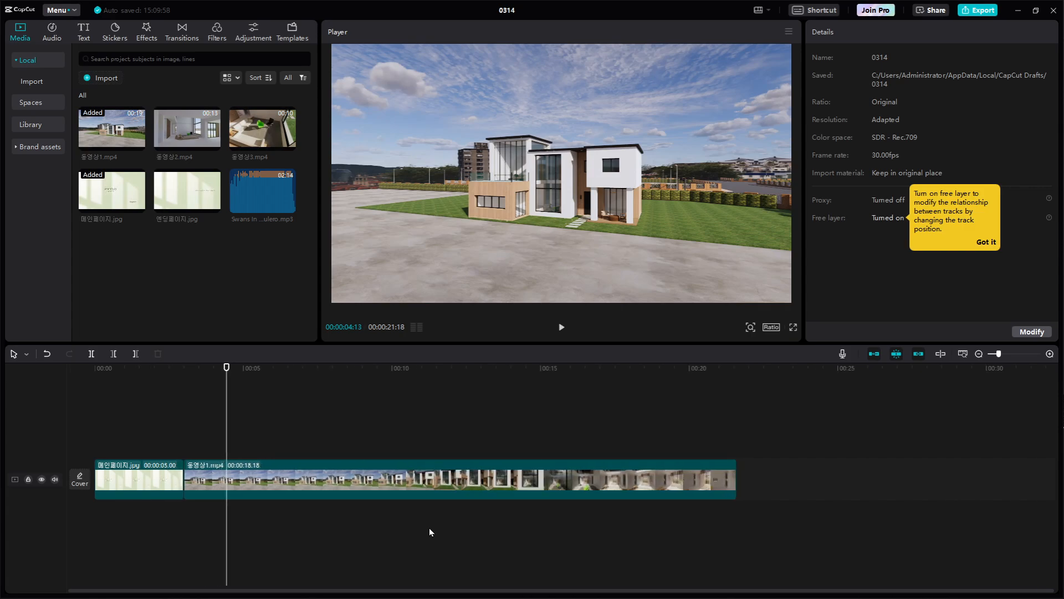
pyautogui.scroll(-3, 430, 531)
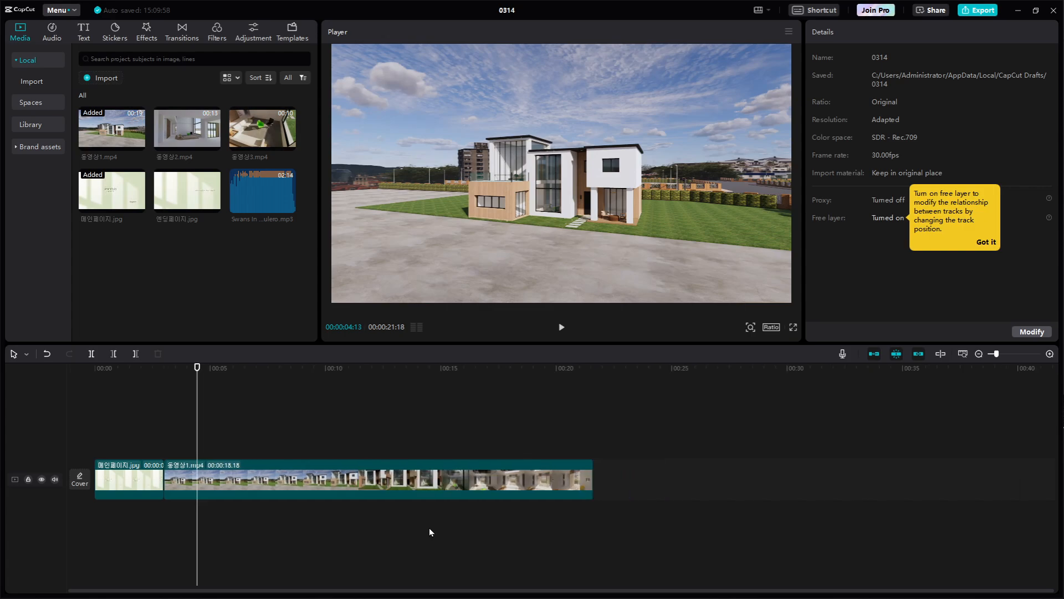
pyautogui.scroll(3, 303, 531)
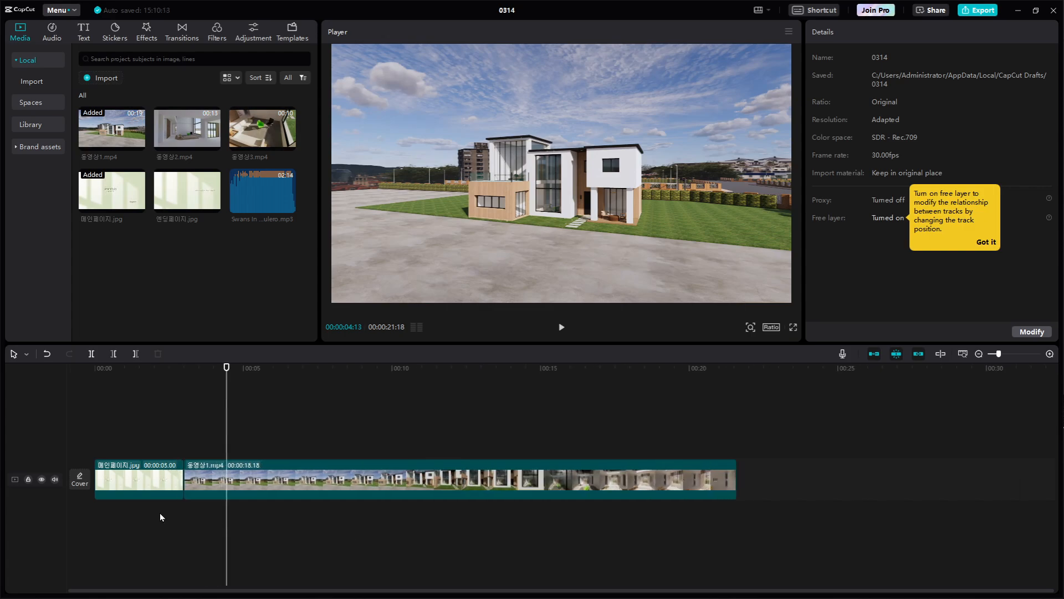
pyautogui.hotkey('ctrl', '1')
pyautogui.click(198, 499)
pyautogui.moveTo(366, 544)
pyautogui.mouseDown()
pyautogui.moveTo(143, 527)
pyautogui.moveTo(268, 365)
pyautogui.moveTo(446, 484)
pyautogui.moveTo(324, 567)
pyautogui.mouseUp()
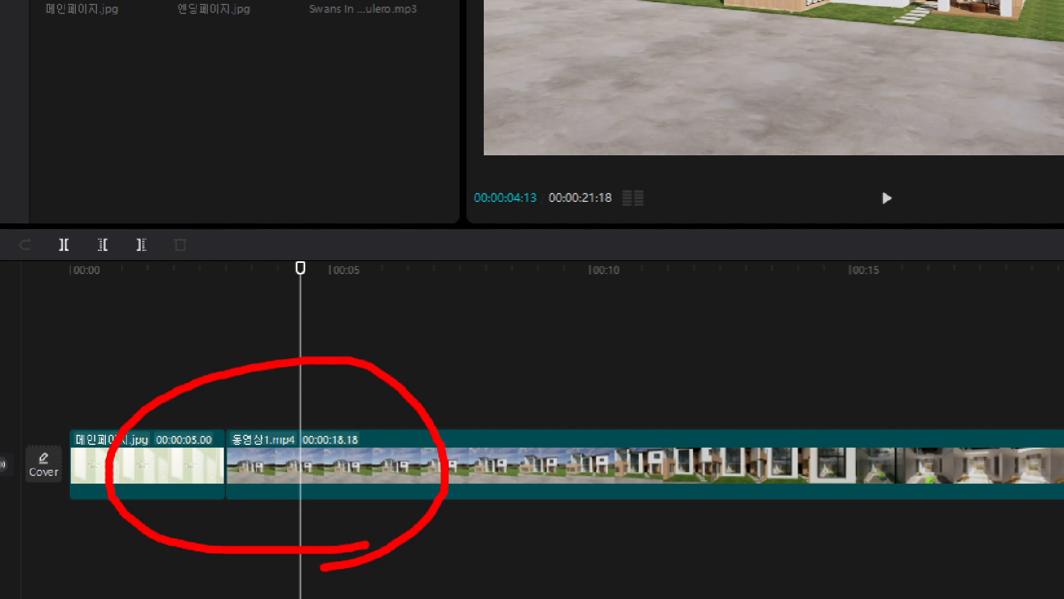
pyautogui.moveTo(150, 363)
pyautogui.mouseDown()
pyautogui.moveTo(162, 380)
pyautogui.moveTo(197, 350)
pyautogui.mouseUp()
pyautogui.moveTo(400, 354)
pyautogui.mouseDown()
pyautogui.moveTo(412, 378)
pyautogui.moveTo(465, 341)
pyautogui.mouseUp()
# Add 동영상3.mp4 to the main track directly after 동영상1.mp4
pyautogui.scroll(-3, 437, 434)
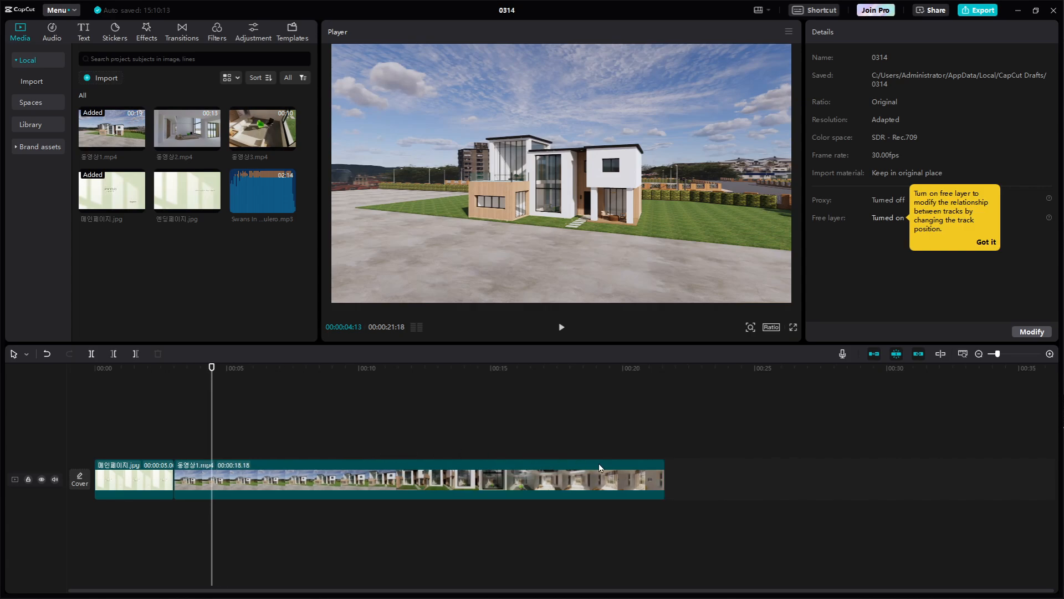
pyautogui.click(632, 431)
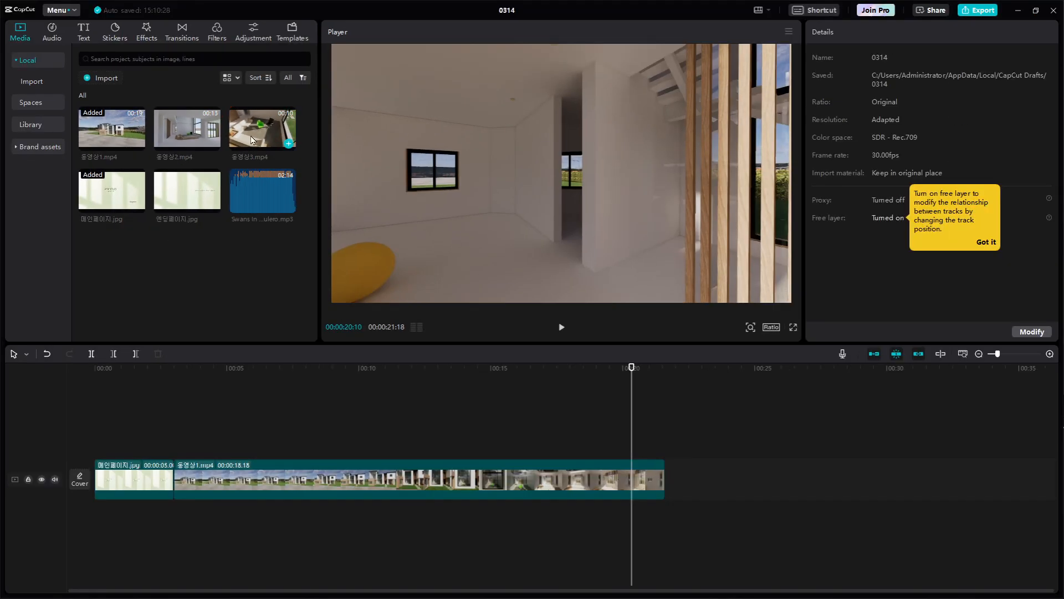
pyautogui.moveTo(267, 140); pyautogui.dragTo(664, 481)
# Play the cut from 동영상1.mp4 to 동영상3.mp4 twice, starting shortly before the join
pyautogui.moveTo(630, 379); pyautogui.dragTo(586, 379)
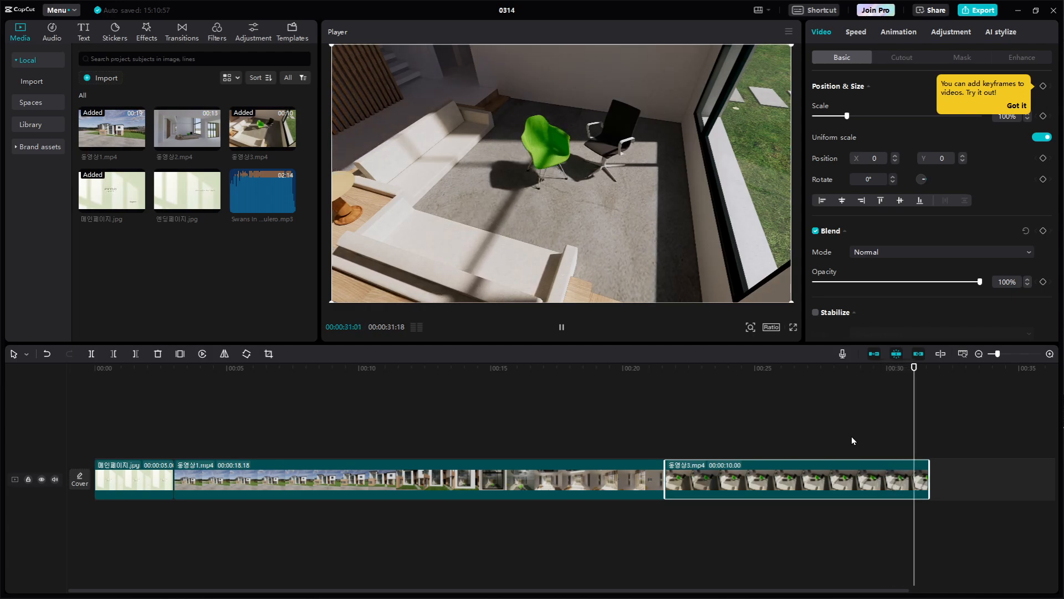
pyautogui.rightClick(846, 484)
pyautogui.click(820, 426)
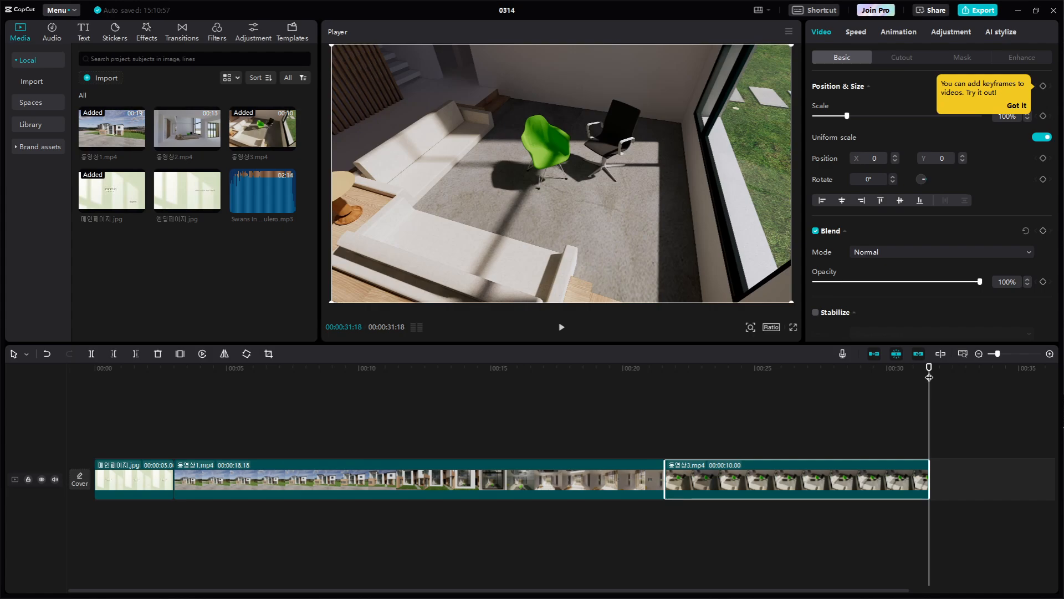
pyautogui.moveTo(929, 377); pyautogui.dragTo(604, 385)
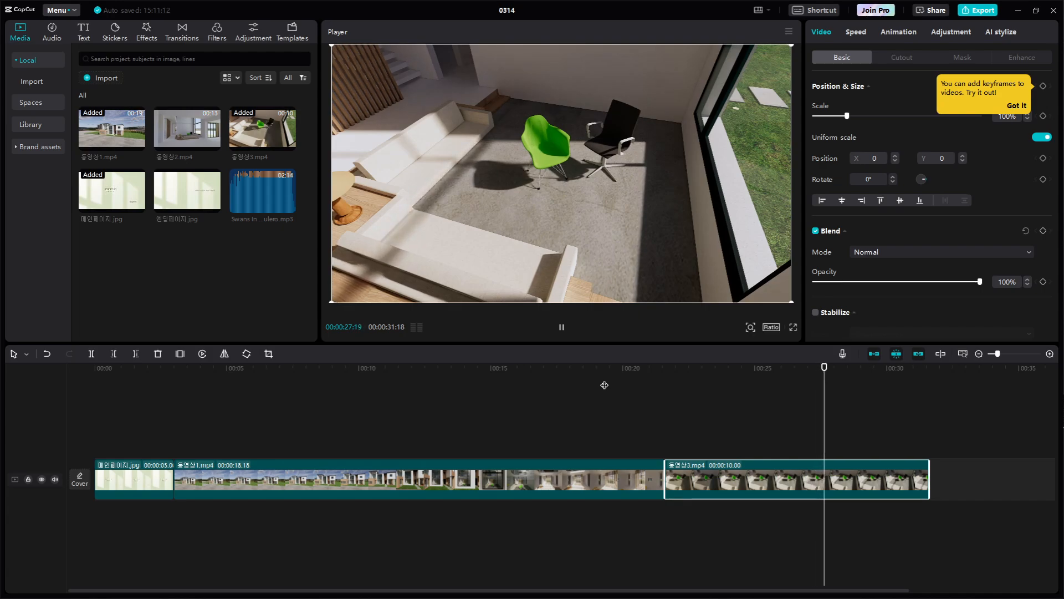
pyautogui.press('space')
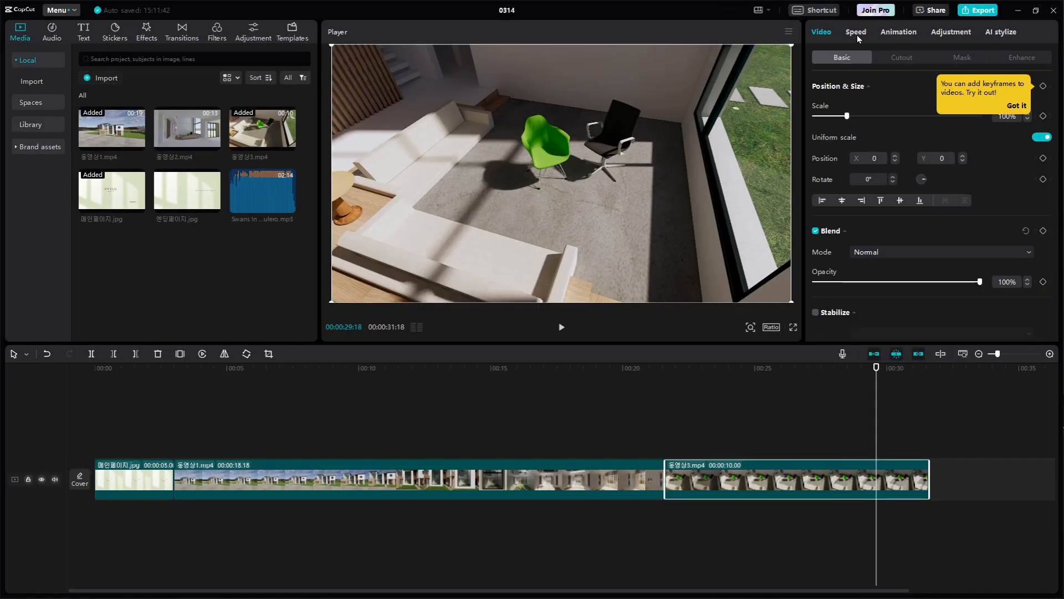
# Set the playback speed of the 동영상3.mp4 clip to 1.2x
pyautogui.click(841, 61)
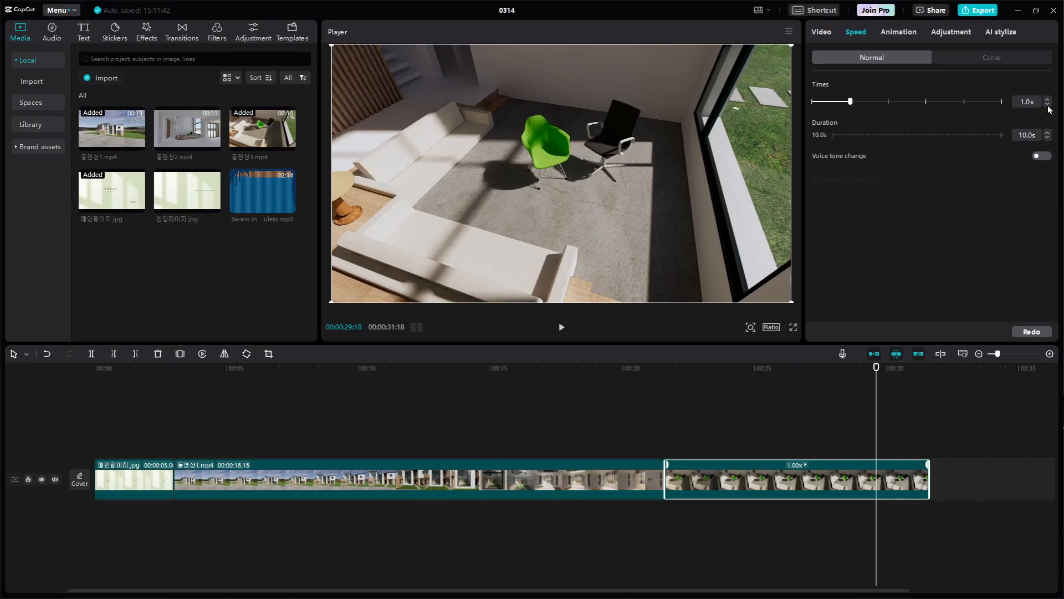
pyautogui.click(1048, 100)
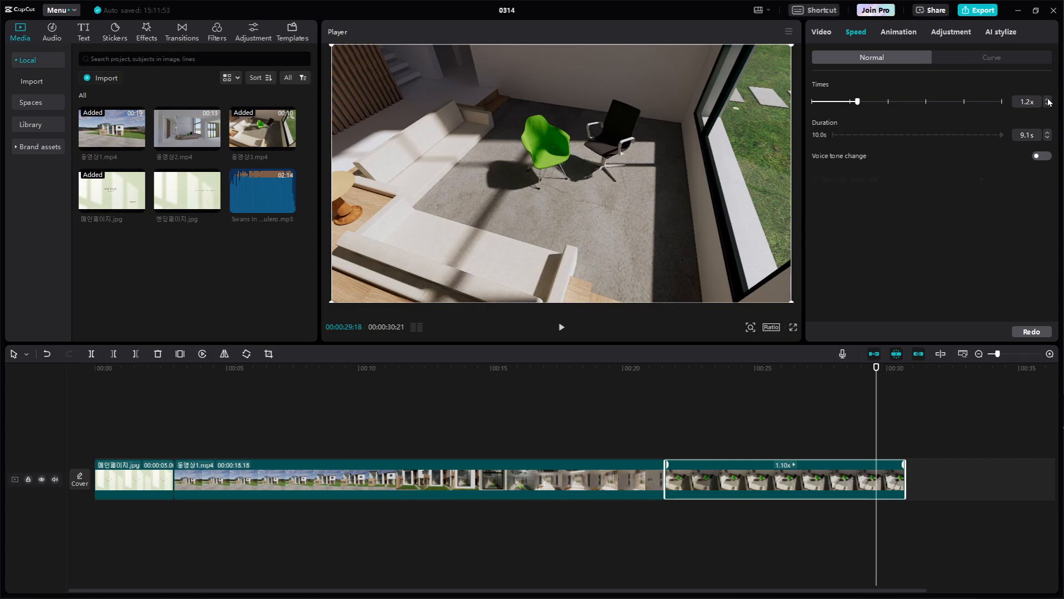
pyautogui.hotkey('ctrl', '1')
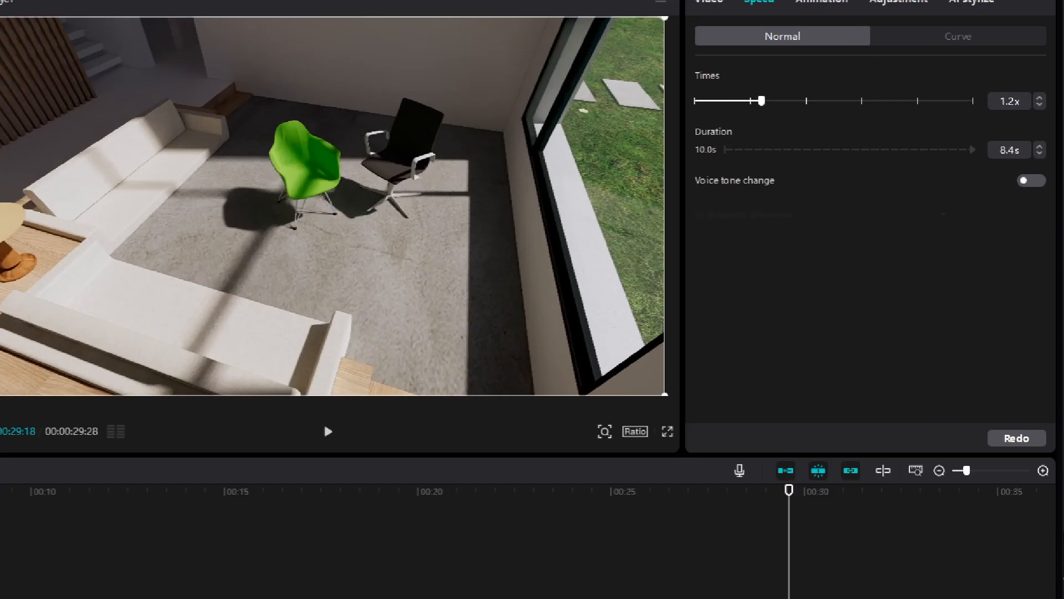
pyautogui.click(1039, 103)
pyautogui.moveTo(1032, 167)
pyautogui.mouseDown()
pyautogui.moveTo(975, 179)
pyautogui.moveTo(976, 141)
pyautogui.moveTo(1027, 135)
pyautogui.moveTo(1032, 162)
pyautogui.mouseUp()
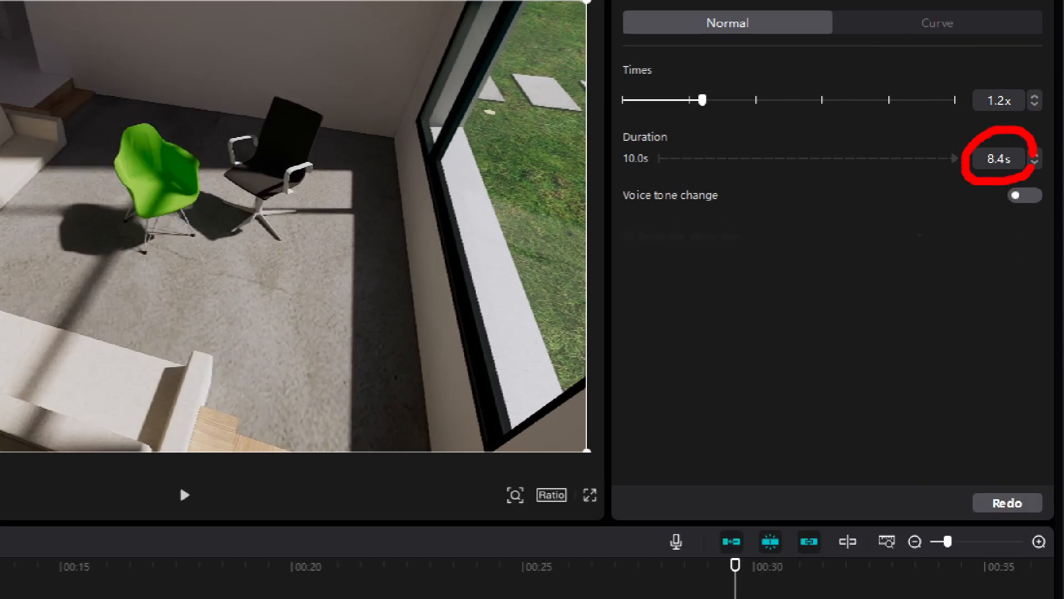
pyautogui.press('Escape')
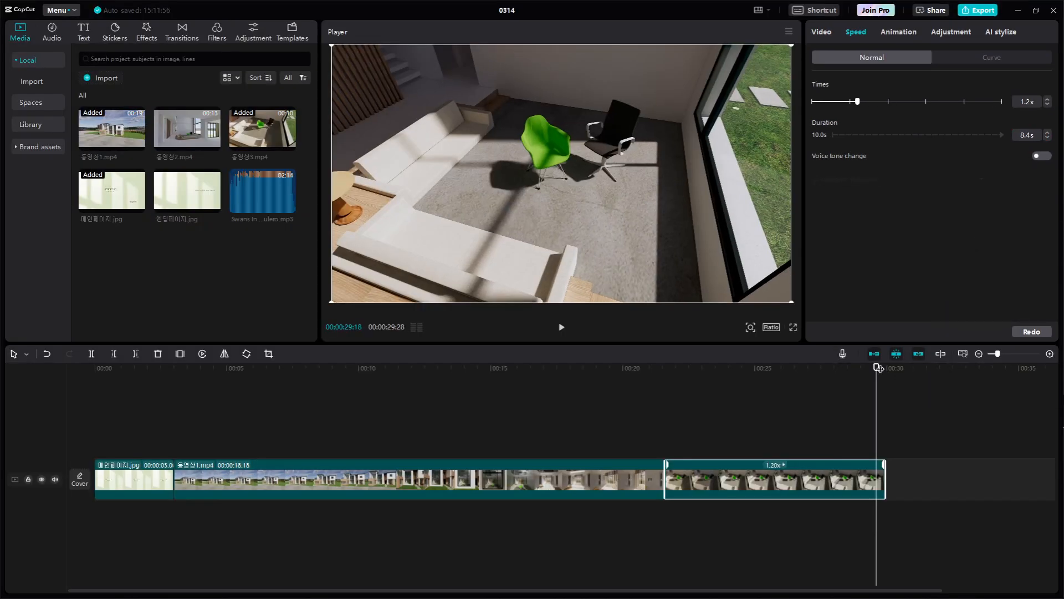
# Play the sped-up 동영상3.mp4 clip, starting shortly before its join with 동영상1.mp4
pyautogui.moveTo(878, 368); pyautogui.dragTo(618, 375)
pyautogui.press('space')
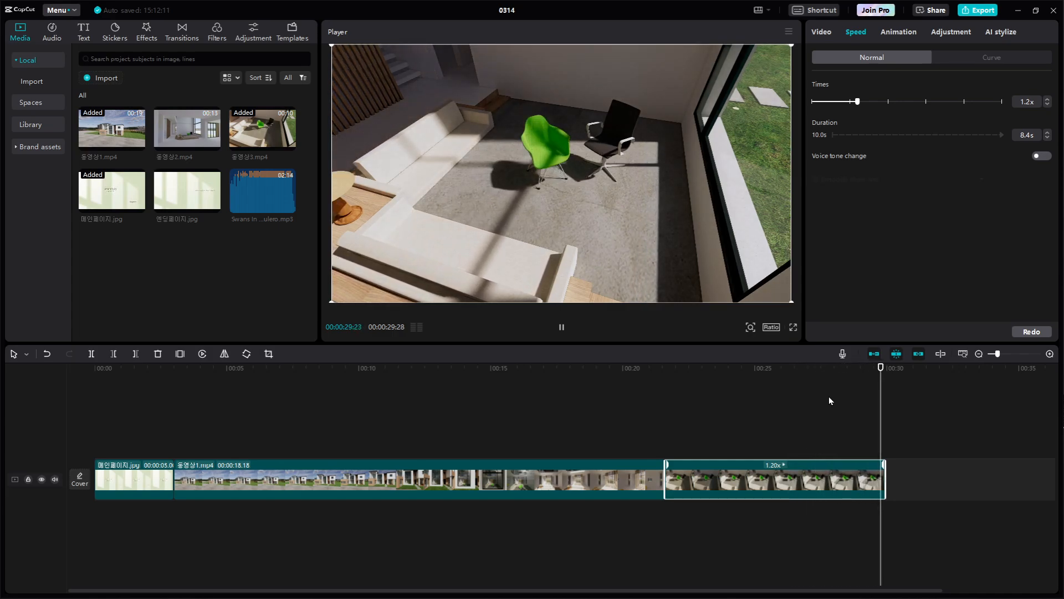
pyautogui.press('space')
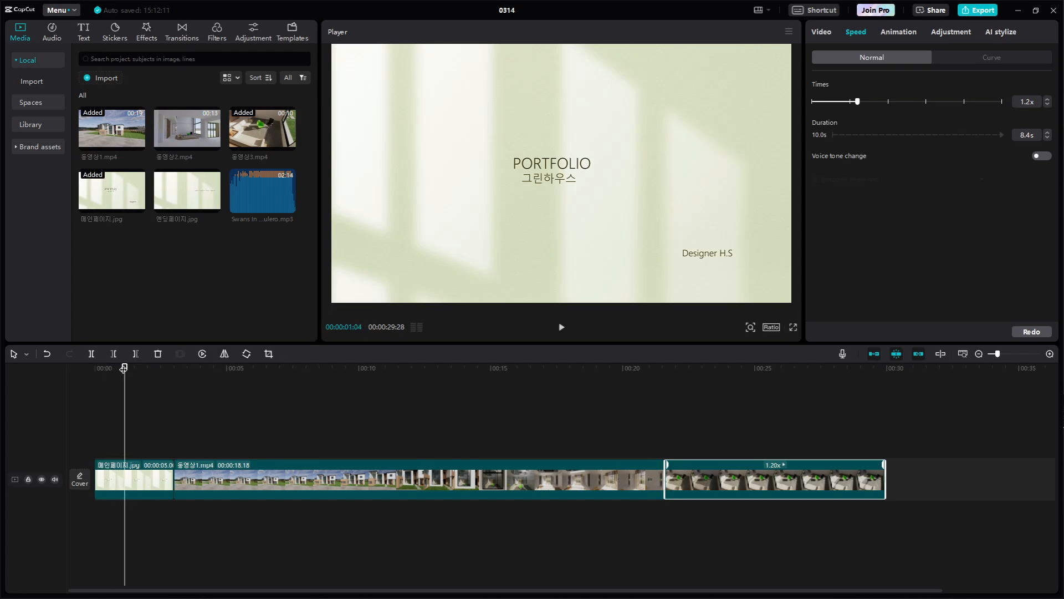
# Raise the 동영상3.mp4 clip's speed to 1.4x and play it from just before its start
pyautogui.moveTo(124, 367); pyautogui.dragTo(659, 367)
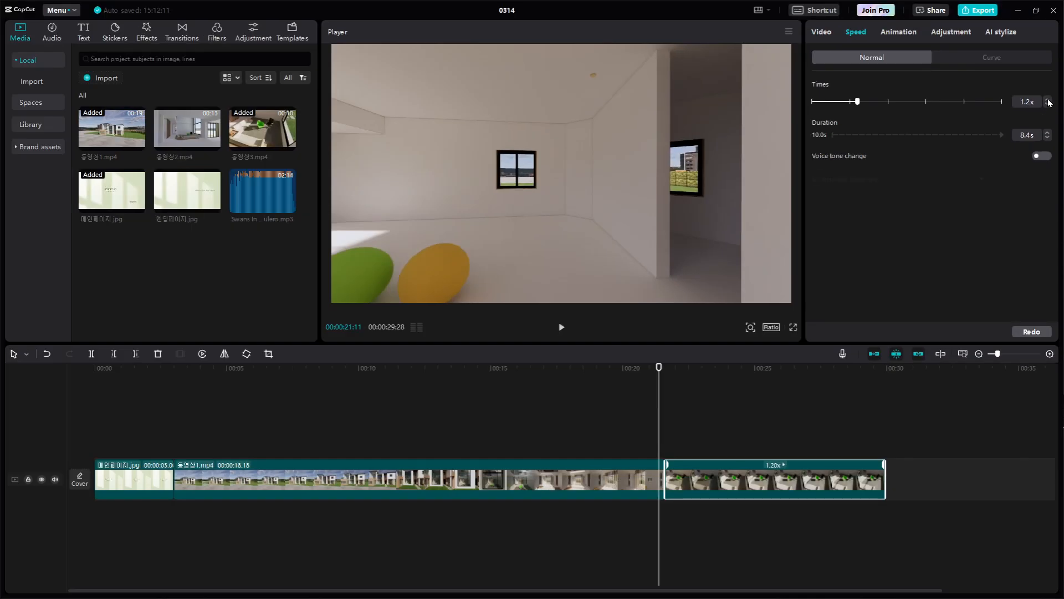
pyautogui.click(1048, 100)
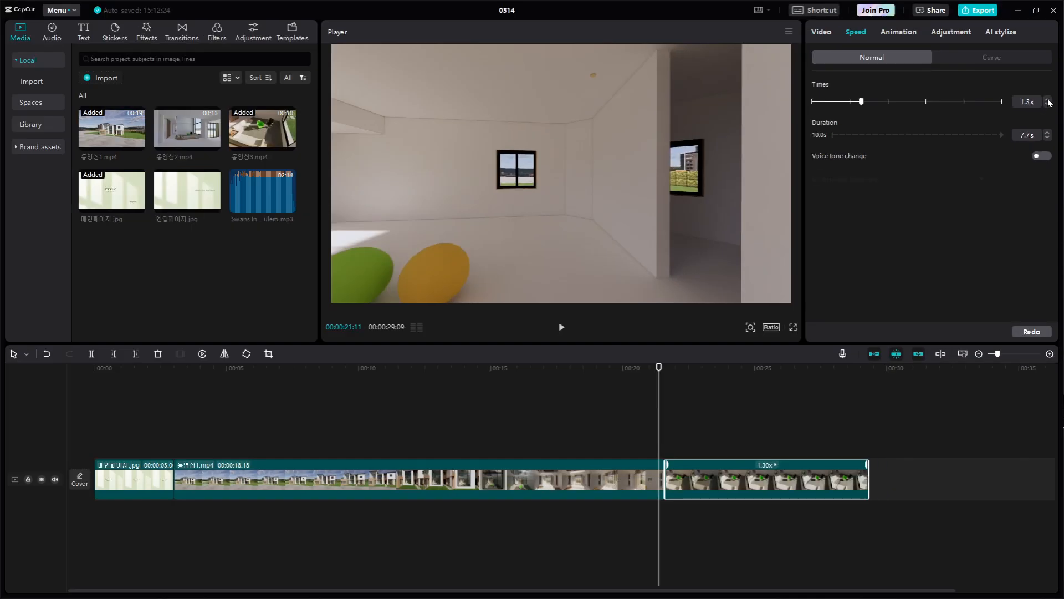
pyautogui.click(1048, 101)
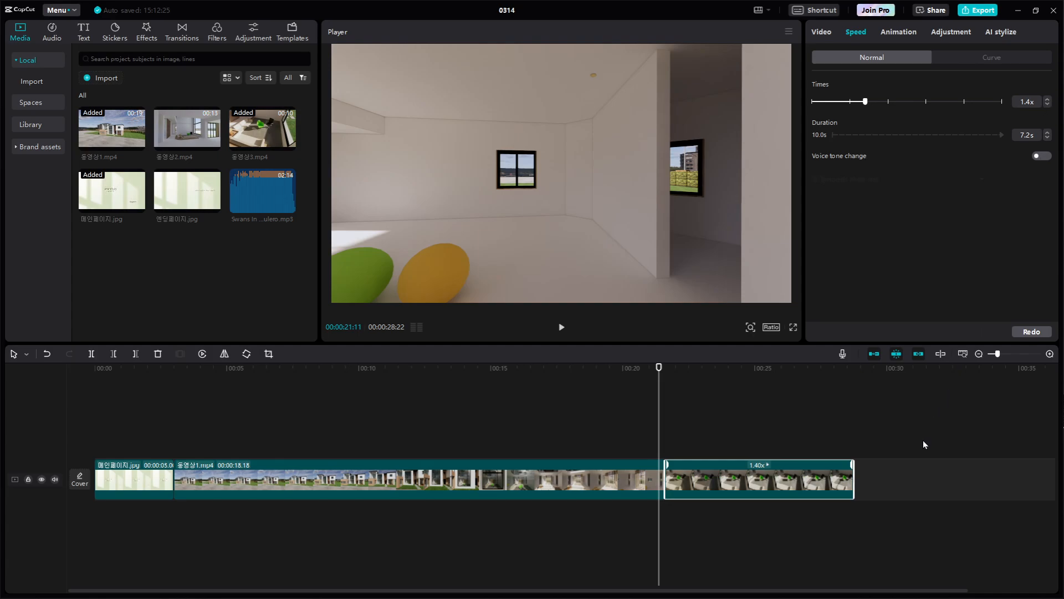
pyautogui.press('space')
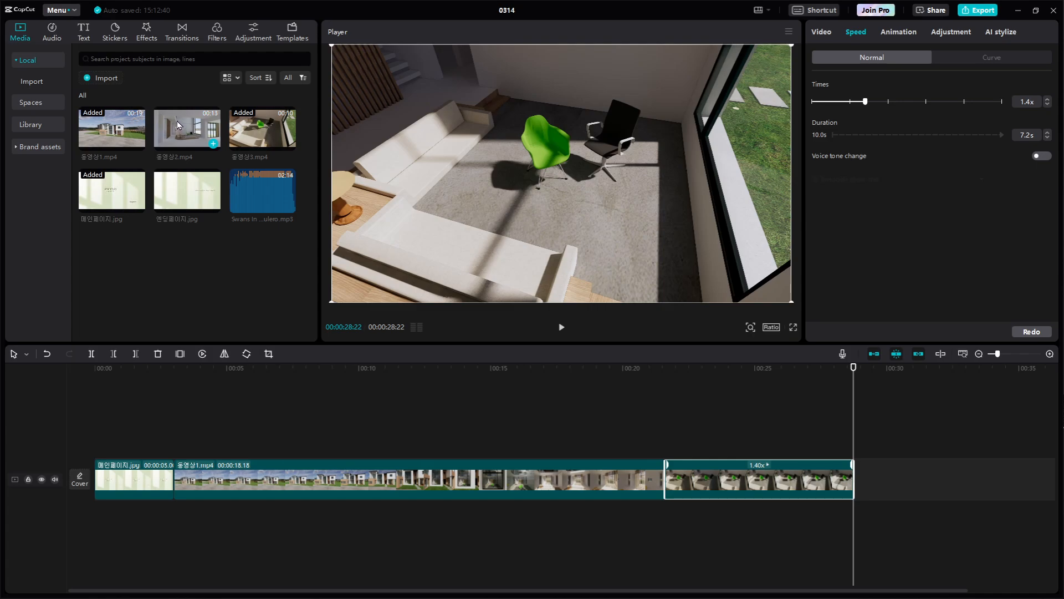
# Add 동영상2.mp4 directly after 동영상3.mp4 on the main track and play across the join to the end
pyautogui.moveTo(179, 126); pyautogui.dragTo(859, 478)
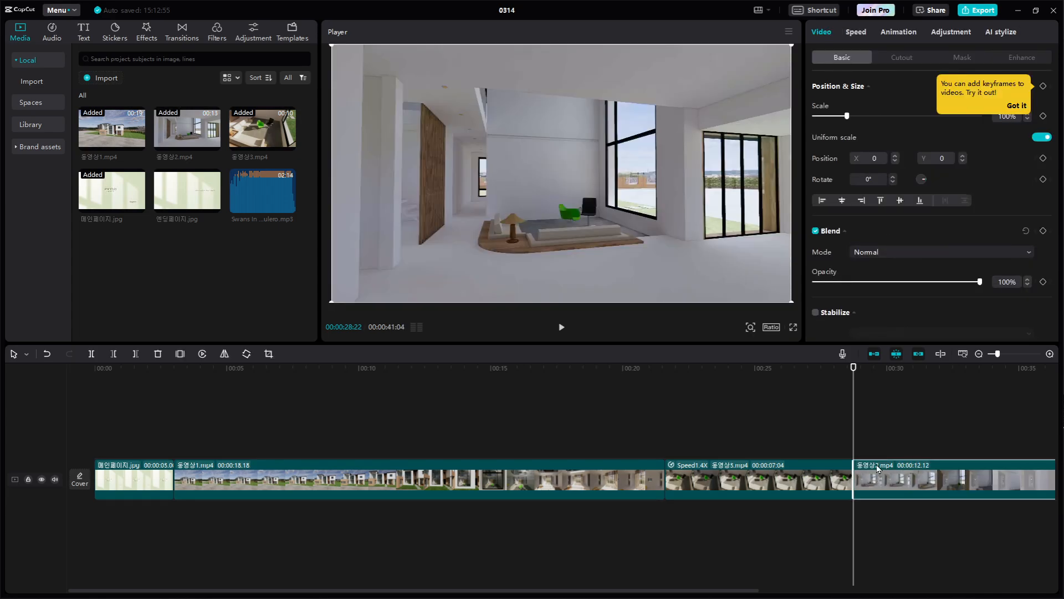
pyautogui.moveTo(851, 390); pyautogui.dragTo(715, 388)
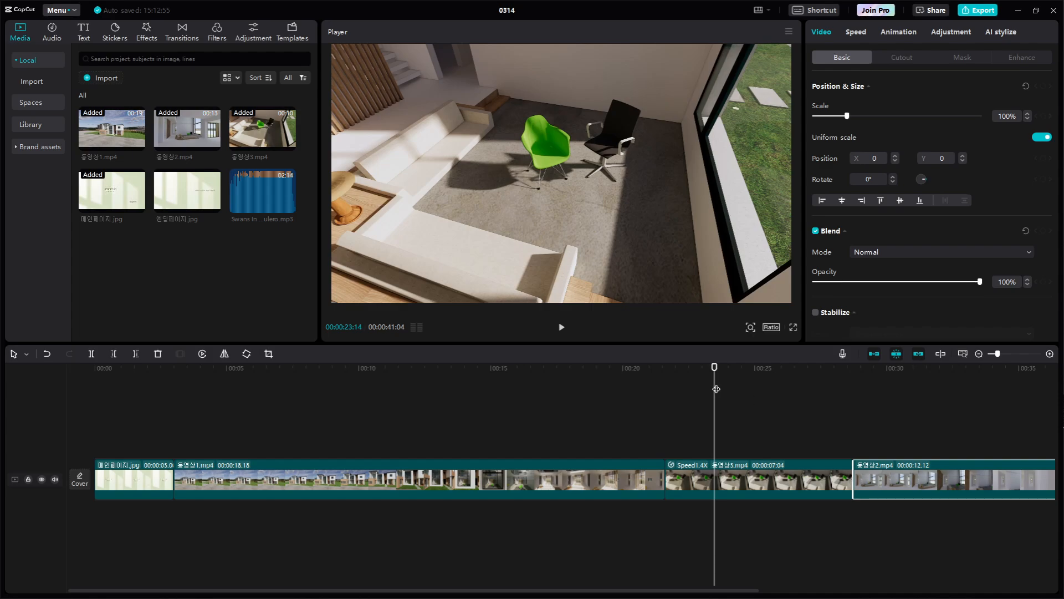
pyautogui.moveTo(716, 389); pyautogui.dragTo(764, 390)
pyautogui.press('space')
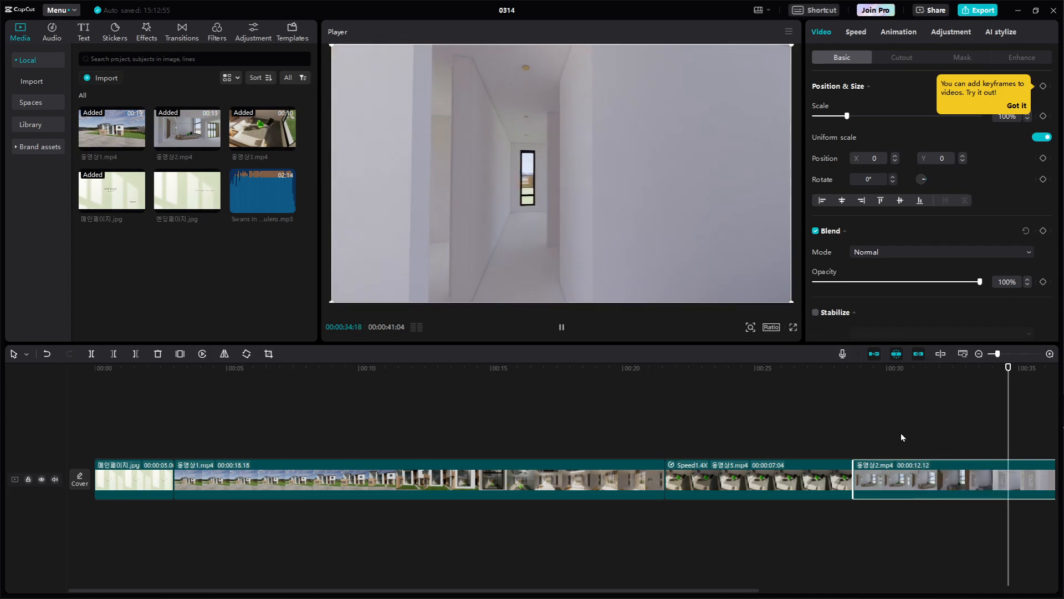
pyautogui.scroll(-4, 892, 435)
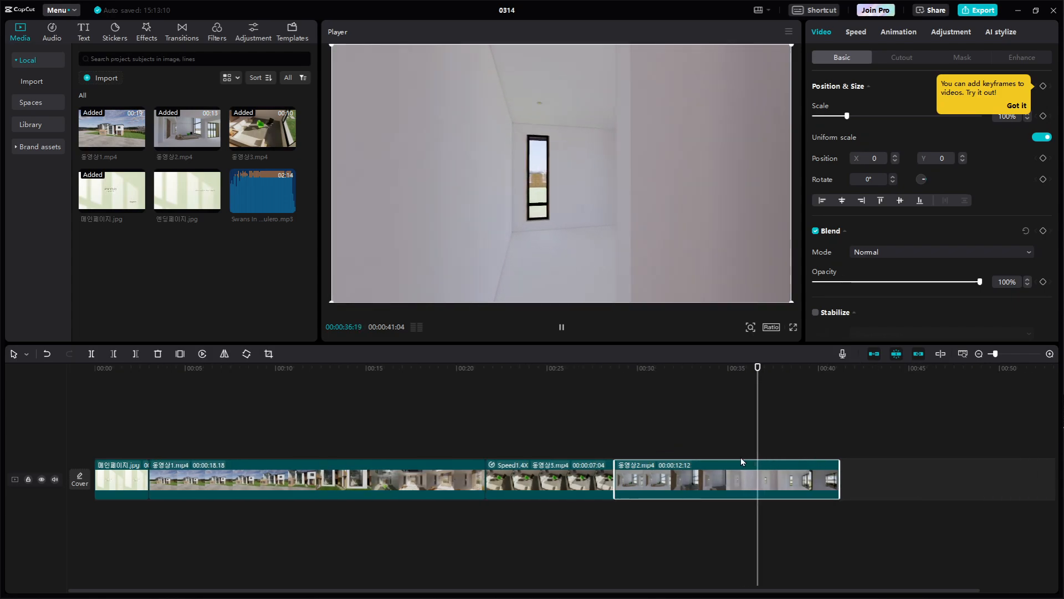
pyautogui.scroll(1, 764, 453)
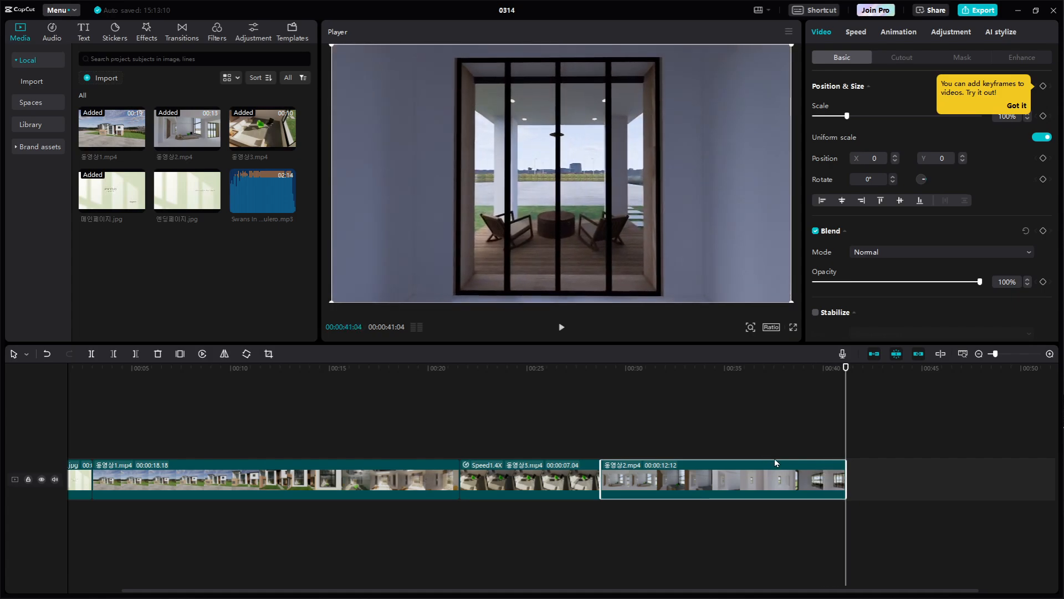
# Add 엔딩페이지.jpg directly after 동영상2.mp4, trim its end to 00:00:44:17, and deselect the clip
pyautogui.moveTo(169, 200)
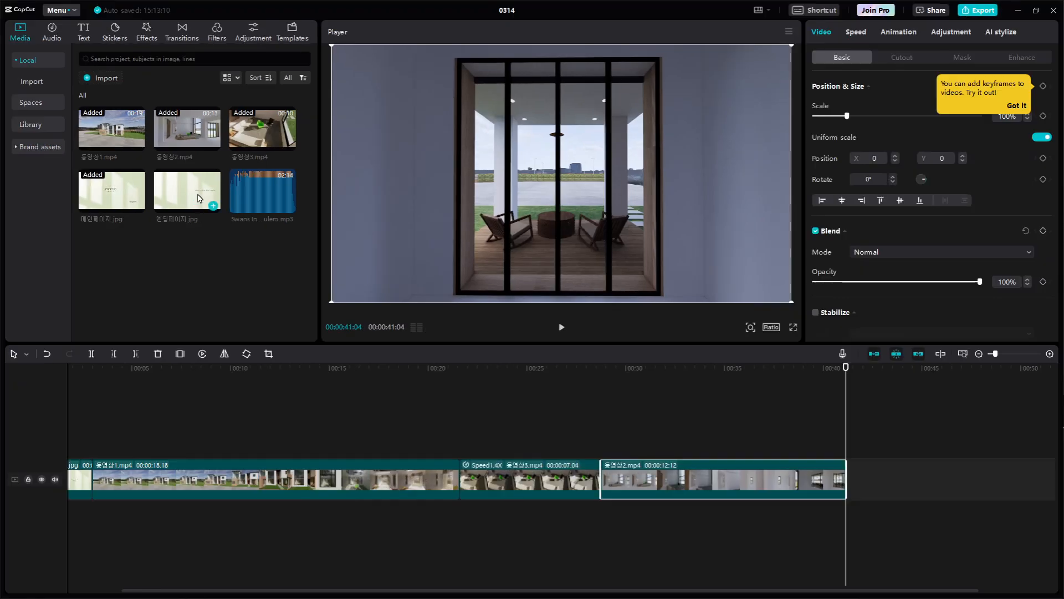
pyautogui.moveTo(200, 183); pyautogui.dragTo(847, 481)
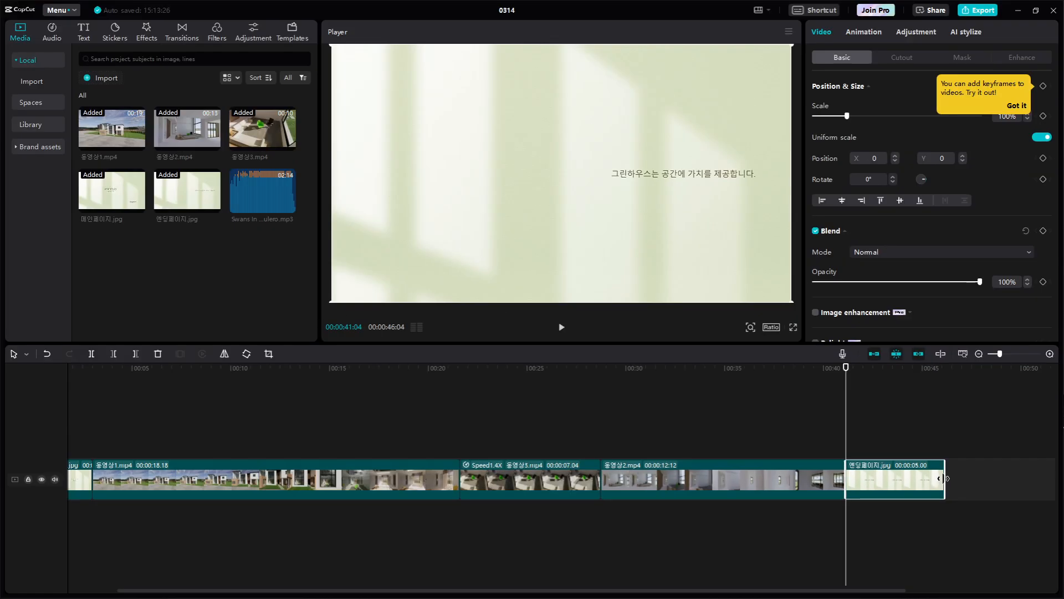
pyautogui.moveTo(944, 478); pyautogui.dragTo(918, 478)
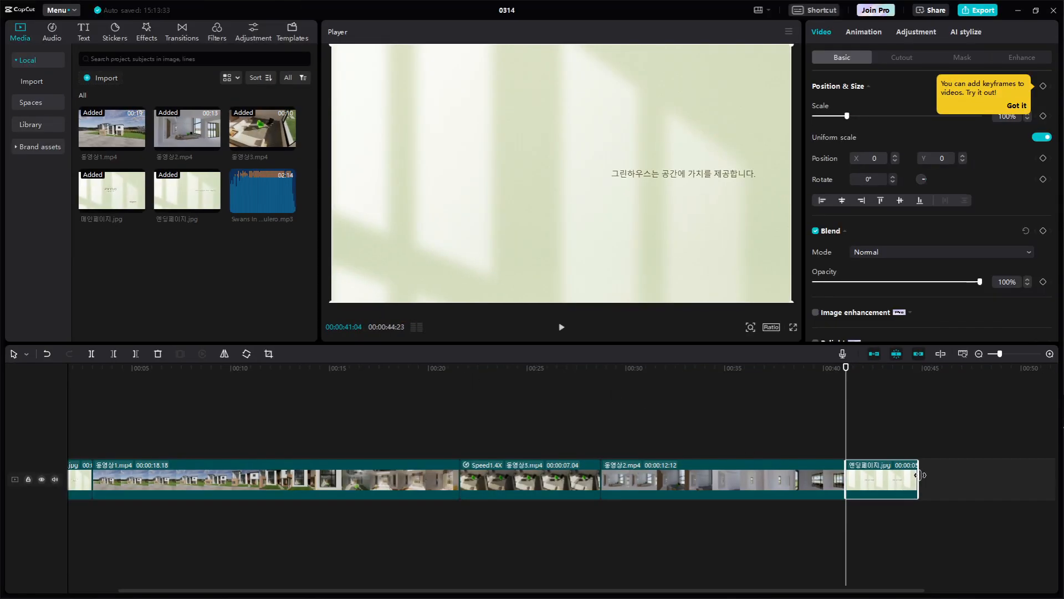
pyautogui.moveTo(919, 475); pyautogui.dragTo(913, 475)
pyautogui.click(902, 57)
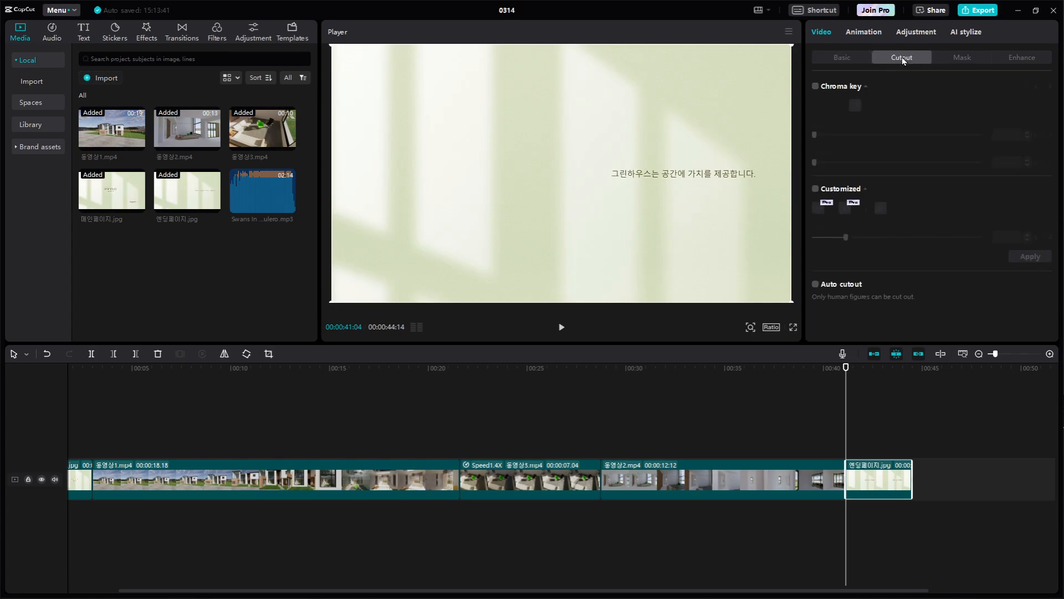
pyautogui.click(853, 58)
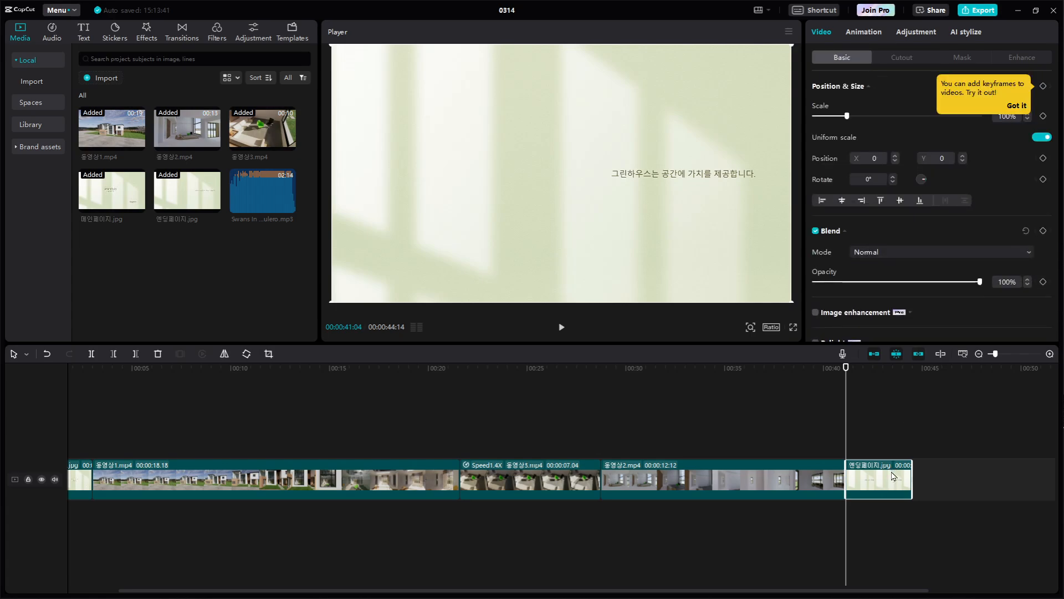
pyautogui.moveTo(912, 475)
pyautogui.mouseDown()
pyautogui.moveTo(927, 475)
pyautogui.moveTo(898, 451)
pyautogui.moveTo(931, 447)
pyautogui.moveTo(920, 481)
pyautogui.moveTo(913, 473)
pyautogui.mouseUp()
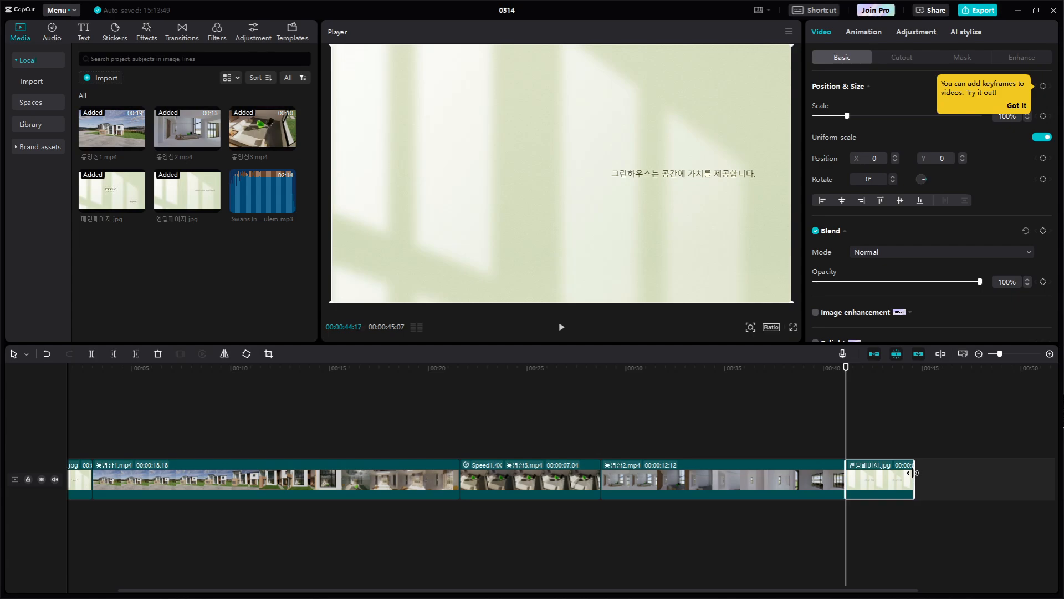
pyautogui.click(949, 460)
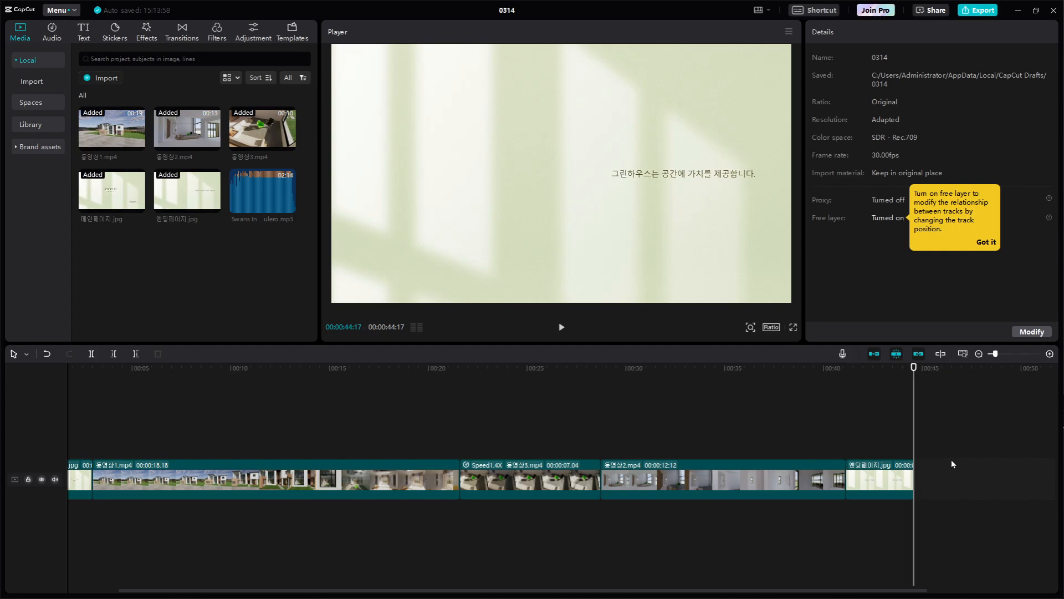
# Add the Swans In Flight music file to an audio track at the start of the timeline and play it from the beginning
pyautogui.click(870, 471)
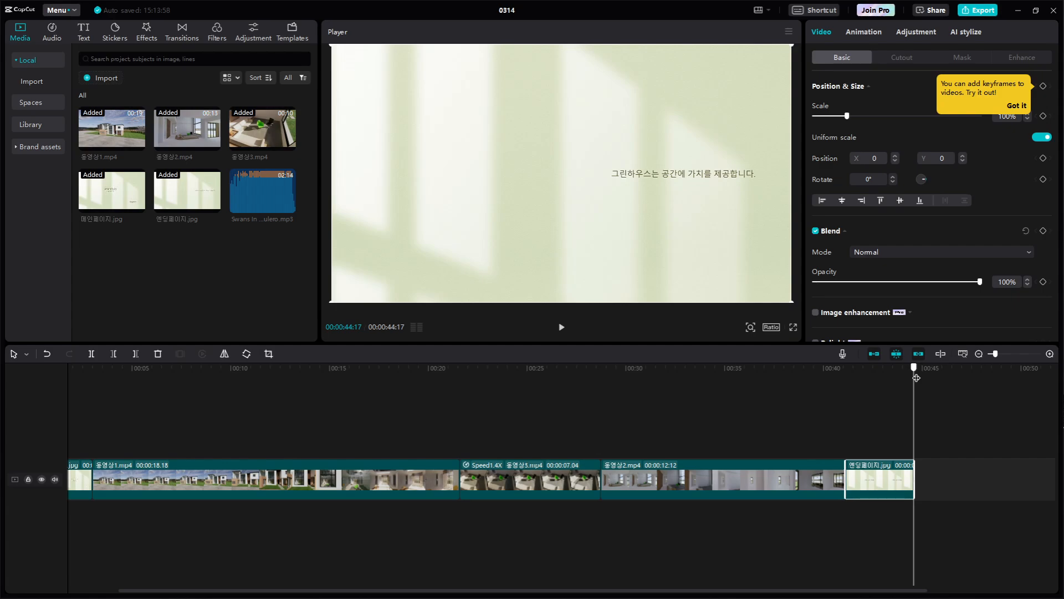
pyautogui.moveTo(917, 378); pyautogui.dragTo(480, 404)
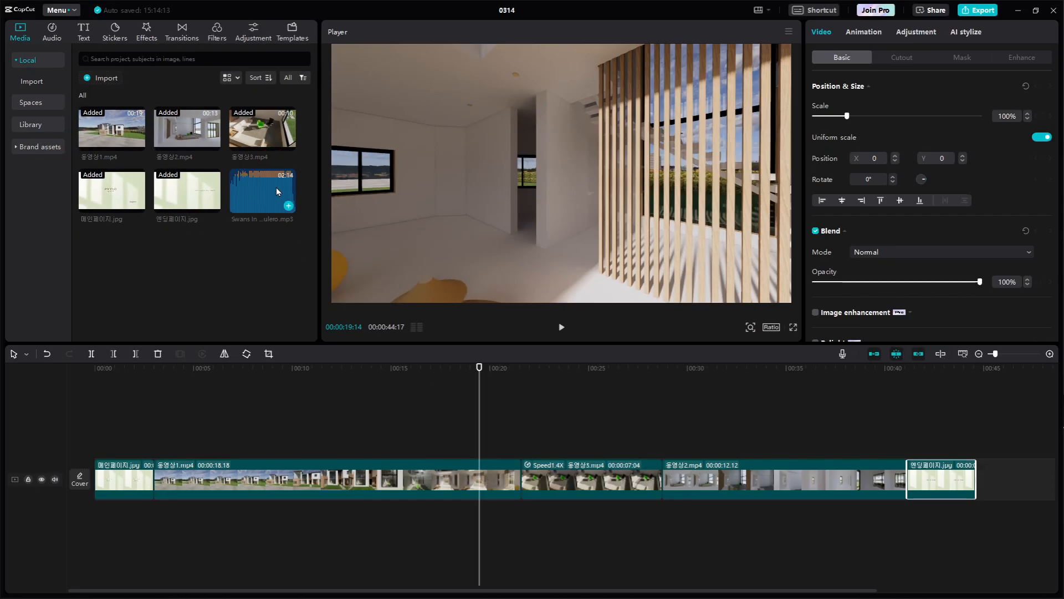
pyautogui.moveTo(269, 190); pyautogui.dragTo(79, 527)
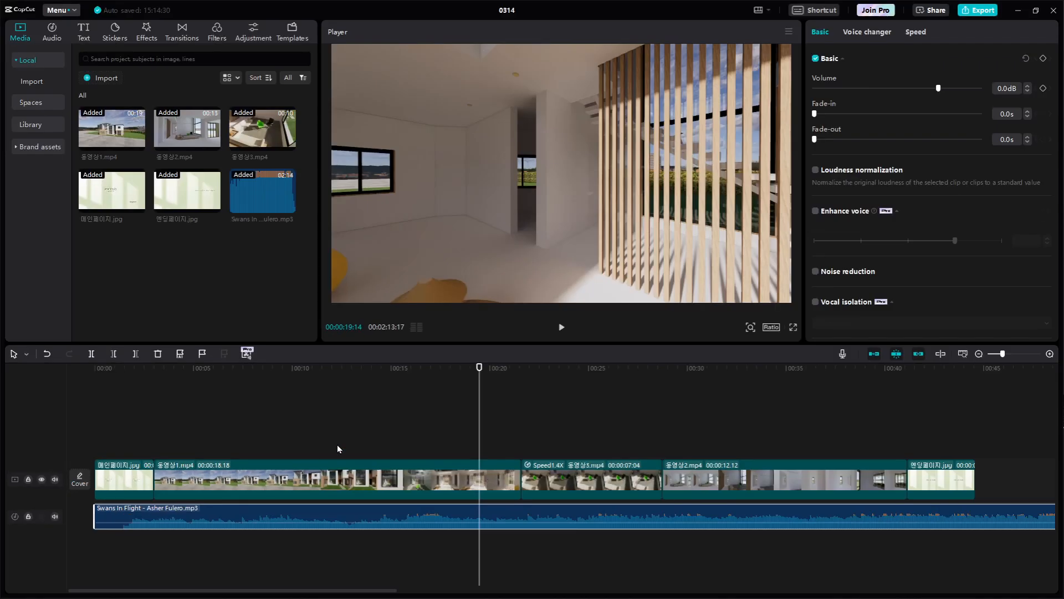
pyautogui.moveTo(481, 387); pyautogui.dragTo(64, 401)
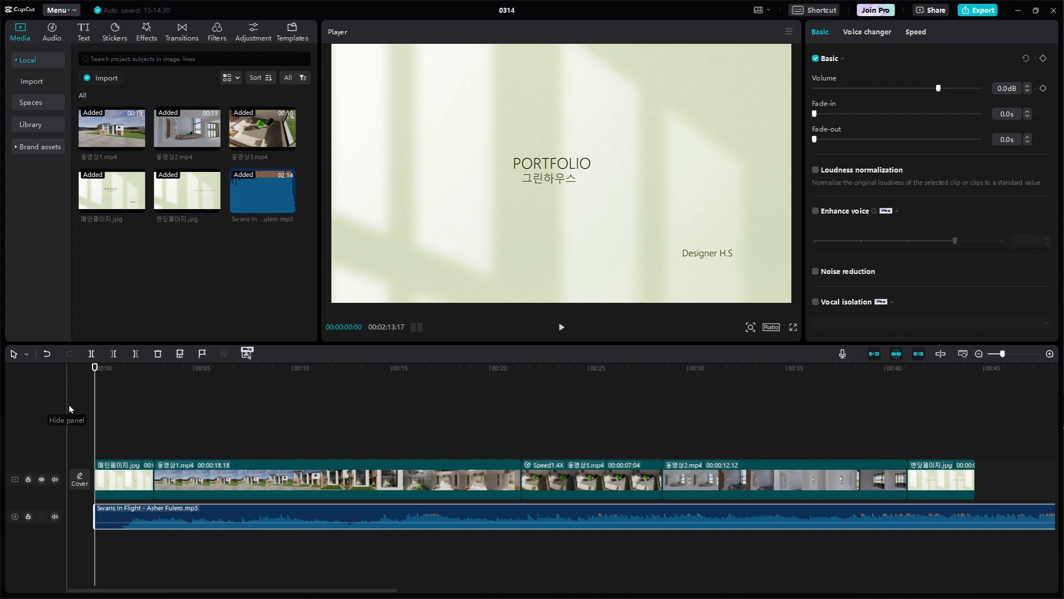
pyautogui.press('space')
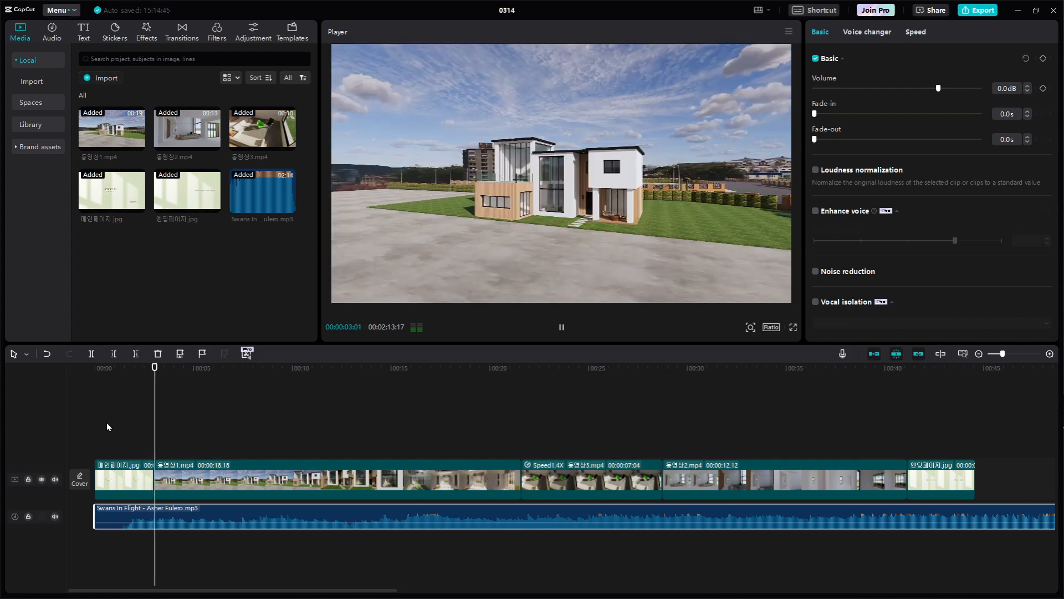
pyautogui.press('space')
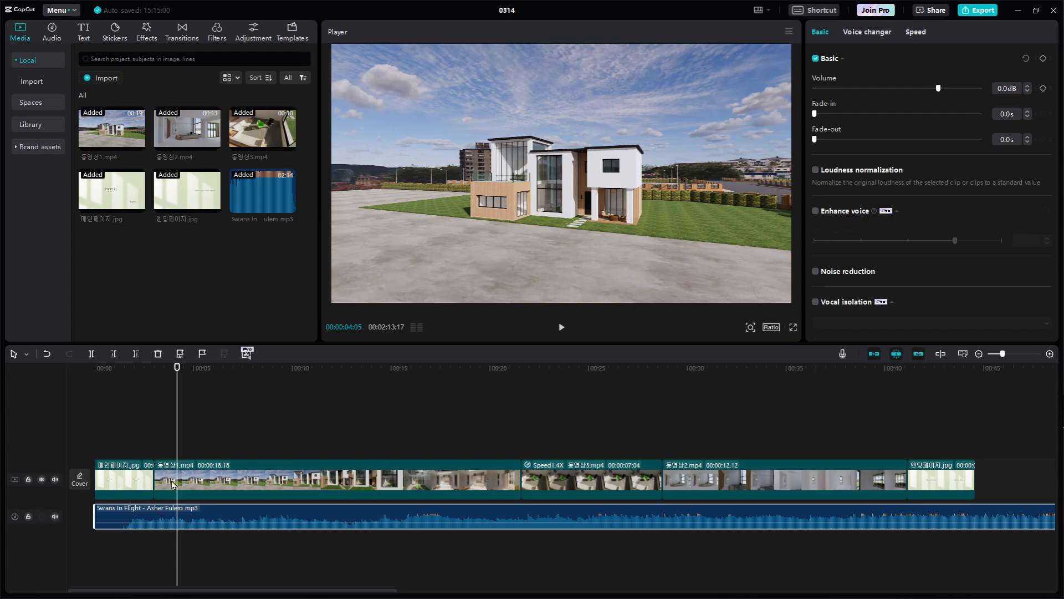
# Replay the opening from the start several times to check where the music begins under the cover image
pyautogui.moveTo(177, 369); pyautogui.dragTo(86, 381)
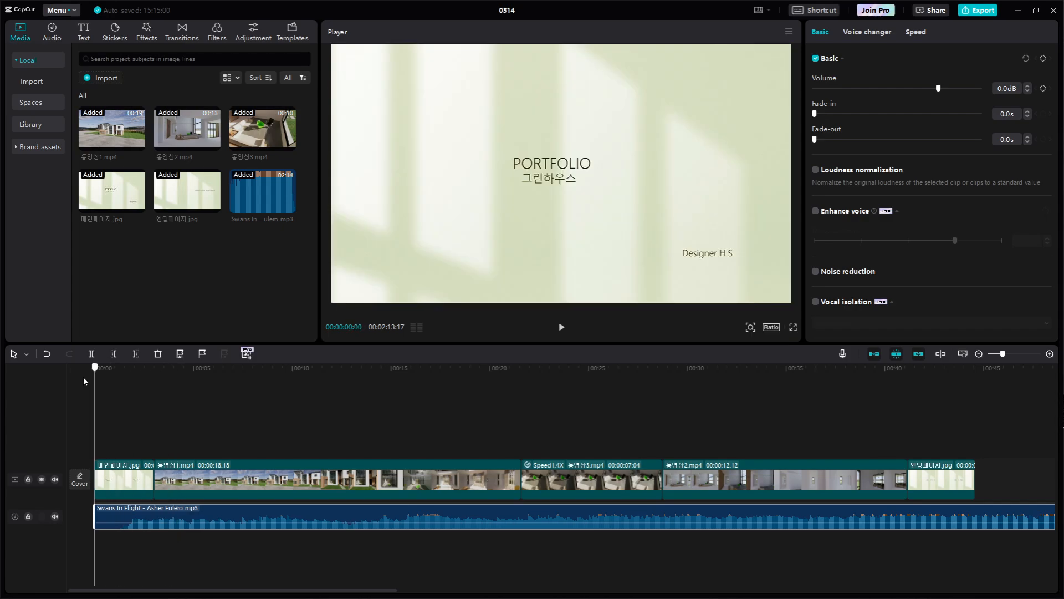
pyautogui.press('space')
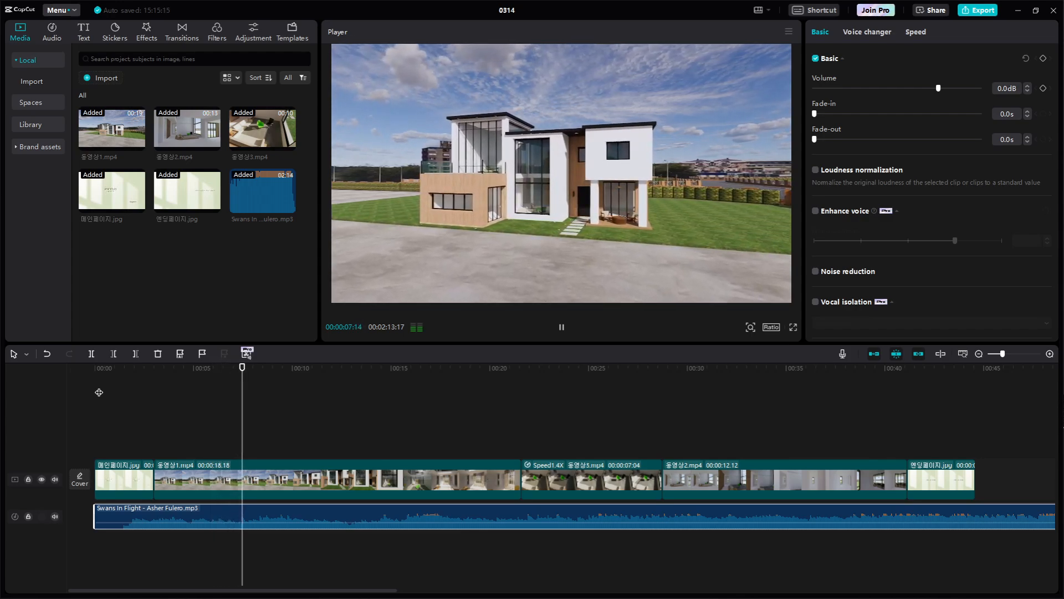
pyautogui.press('space')
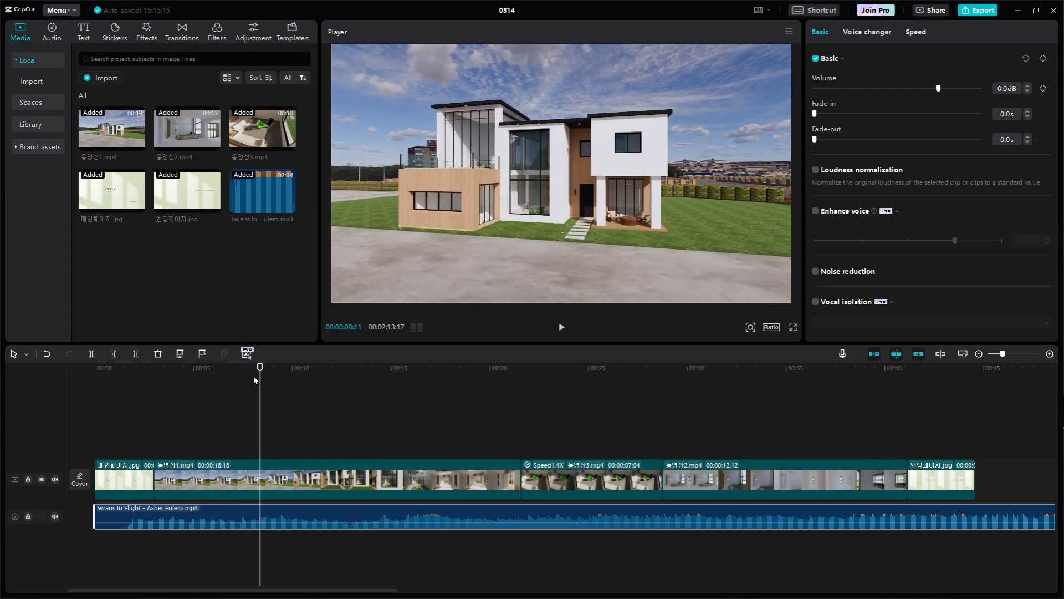
pyautogui.moveTo(260, 376); pyautogui.dragTo(82, 390)
pyautogui.press('space')
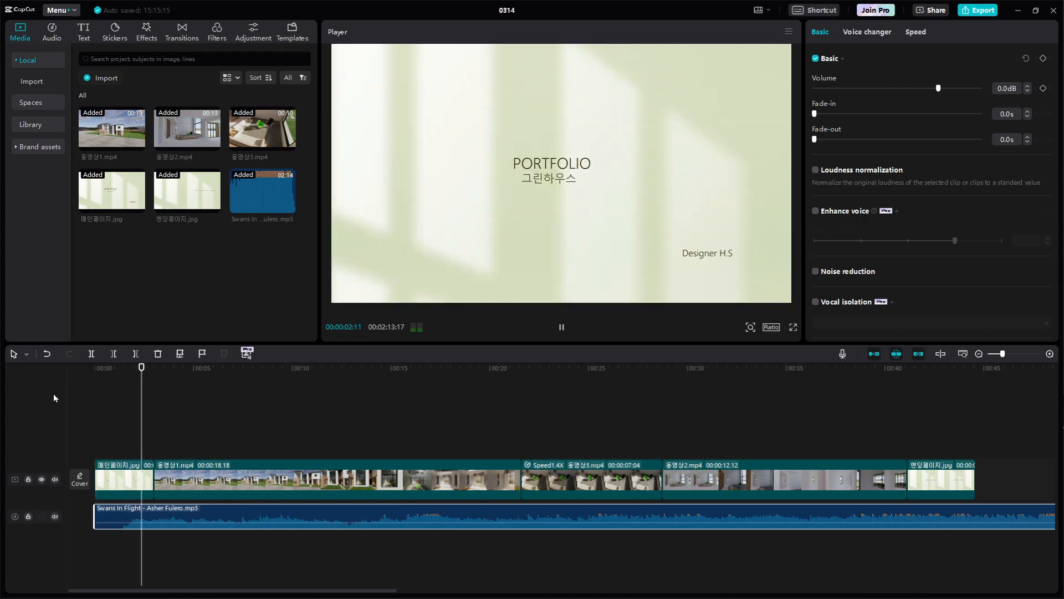
pyautogui.press('space')
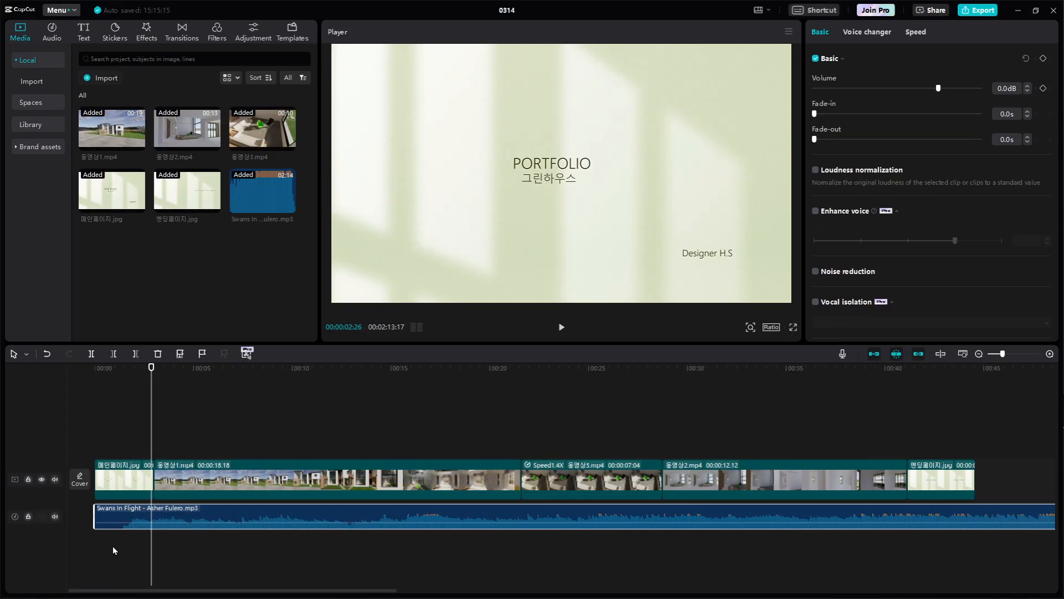
pyautogui.moveTo(141, 409); pyautogui.dragTo(75, 385)
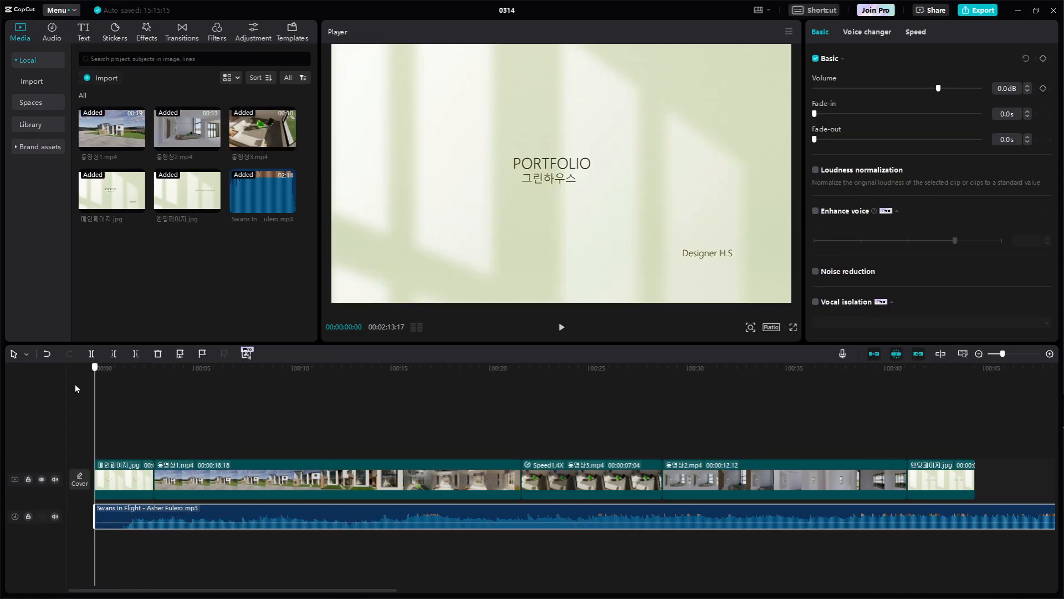
pyautogui.press('space')
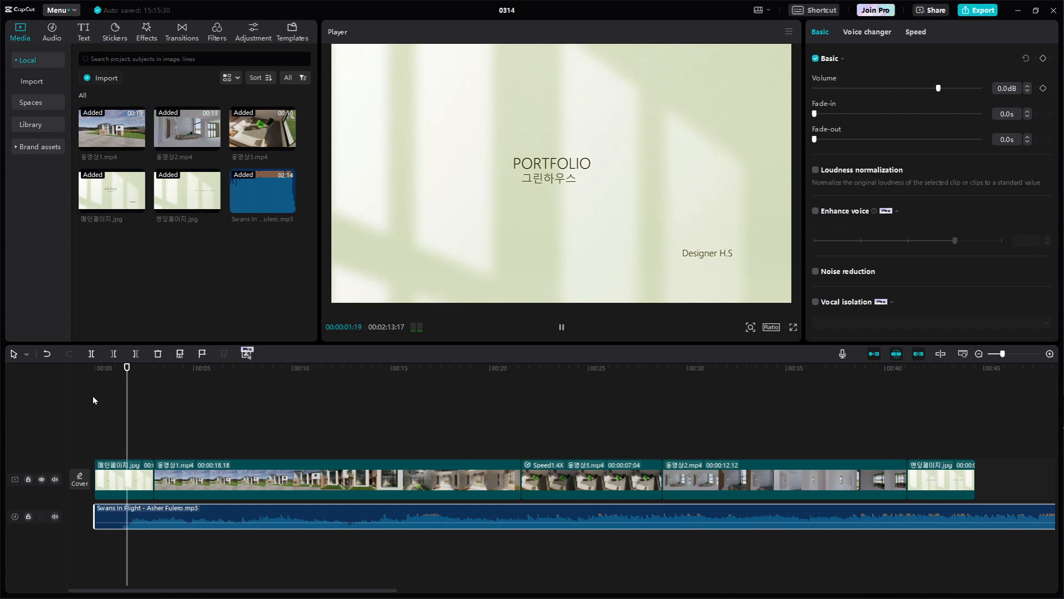
pyautogui.press('space')
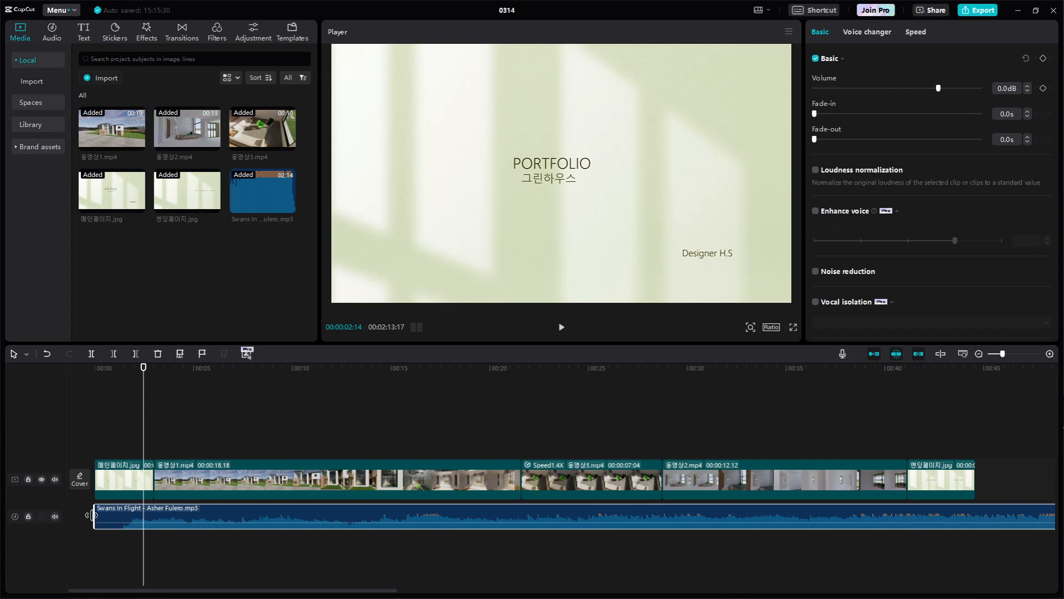
# Trim about 27 frames off the music clip's start, move it back to 00:00:00:00, and play the opening again
pyautogui.moveTo(94, 516); pyautogui.dragTo(111, 516)
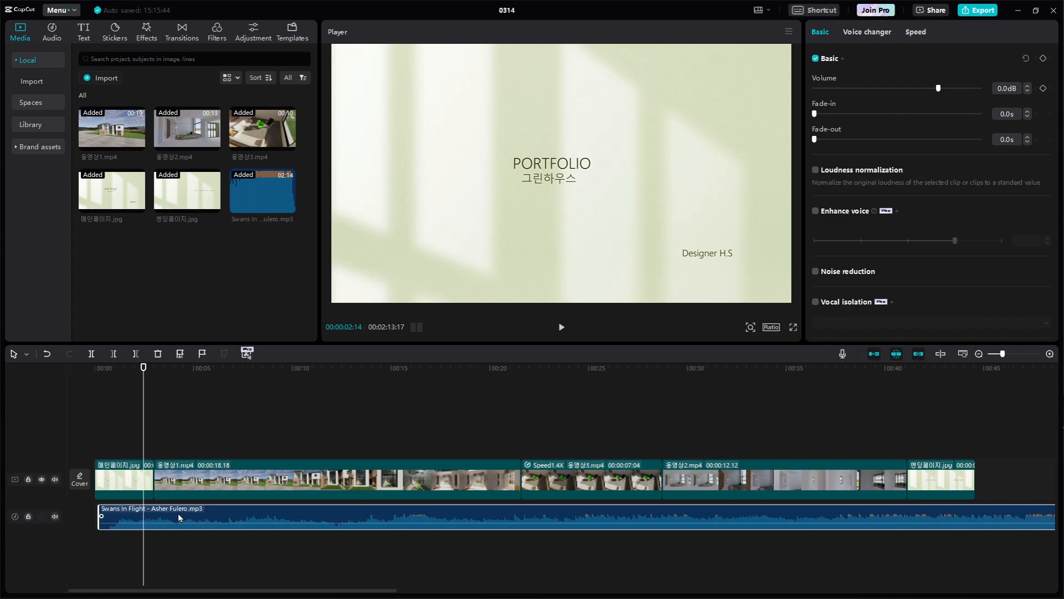
pyautogui.moveTo(178, 514); pyautogui.dragTo(176, 513)
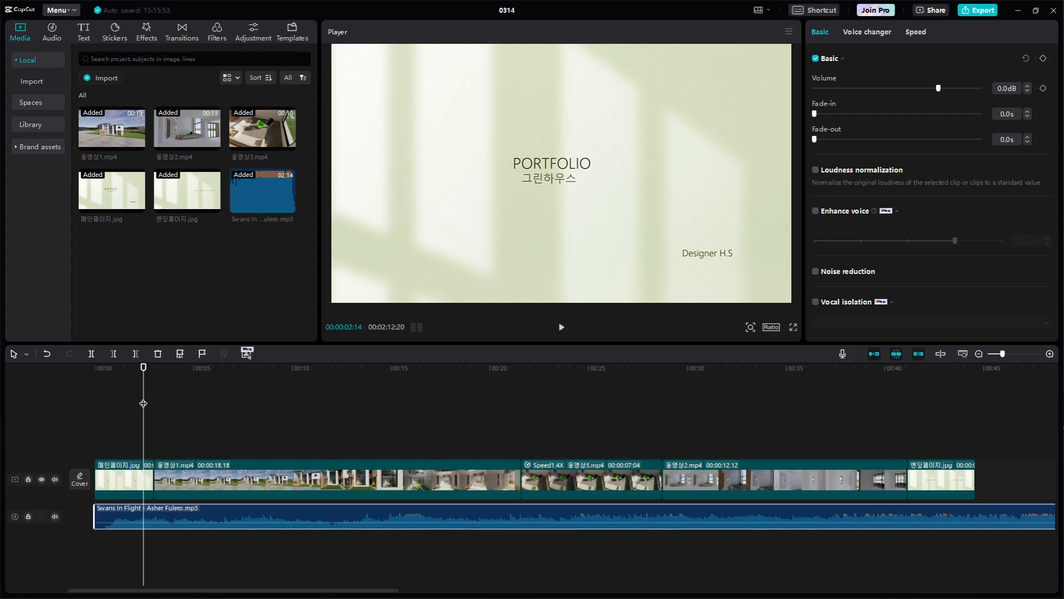
pyautogui.moveTo(143, 403); pyautogui.dragTo(74, 394)
pyautogui.press('space')
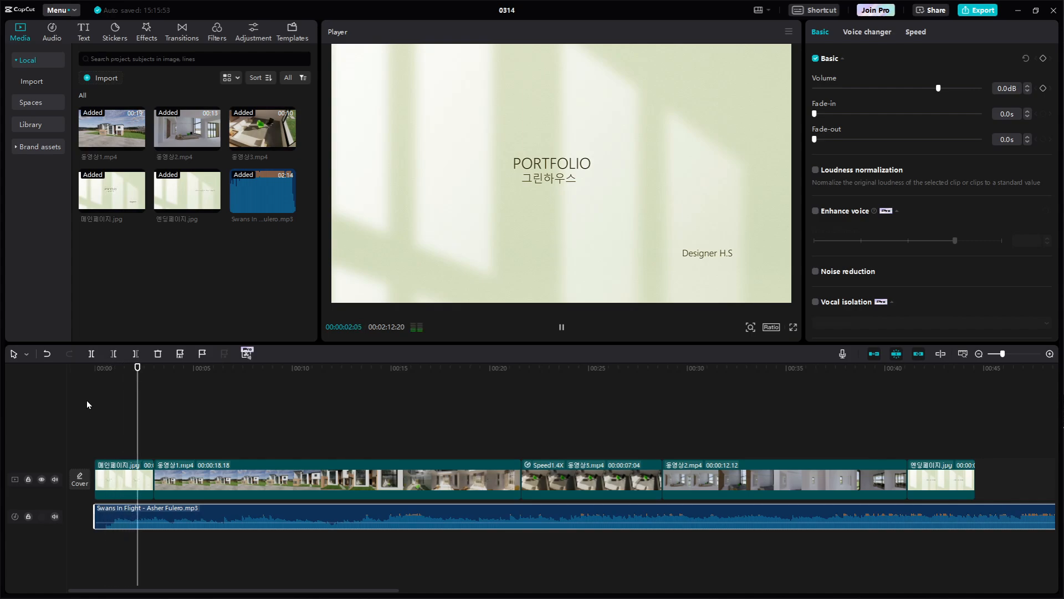
pyautogui.press('space')
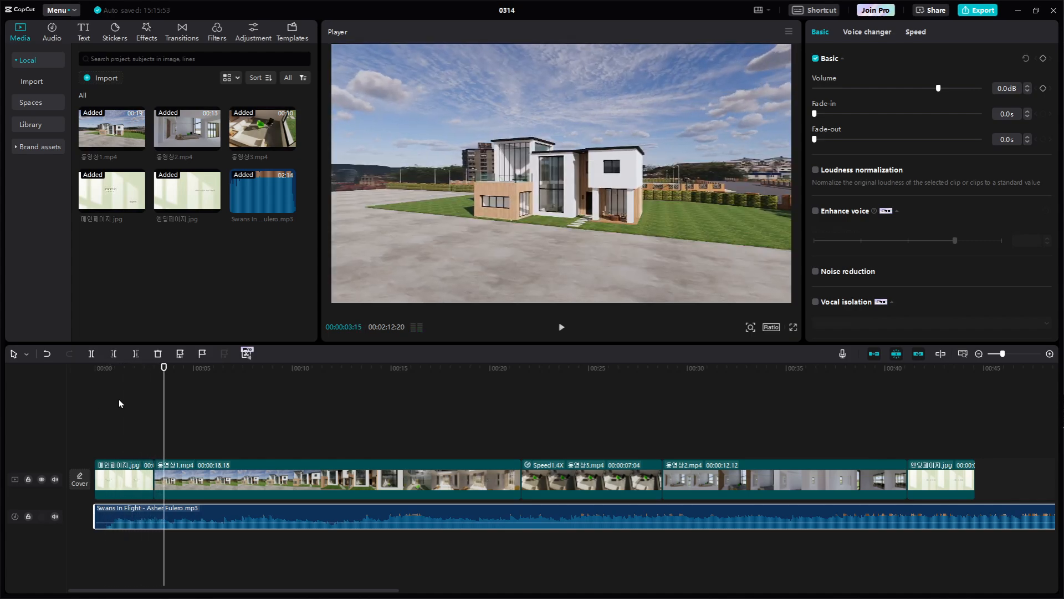
pyautogui.moveTo(161, 405); pyautogui.dragTo(58, 400)
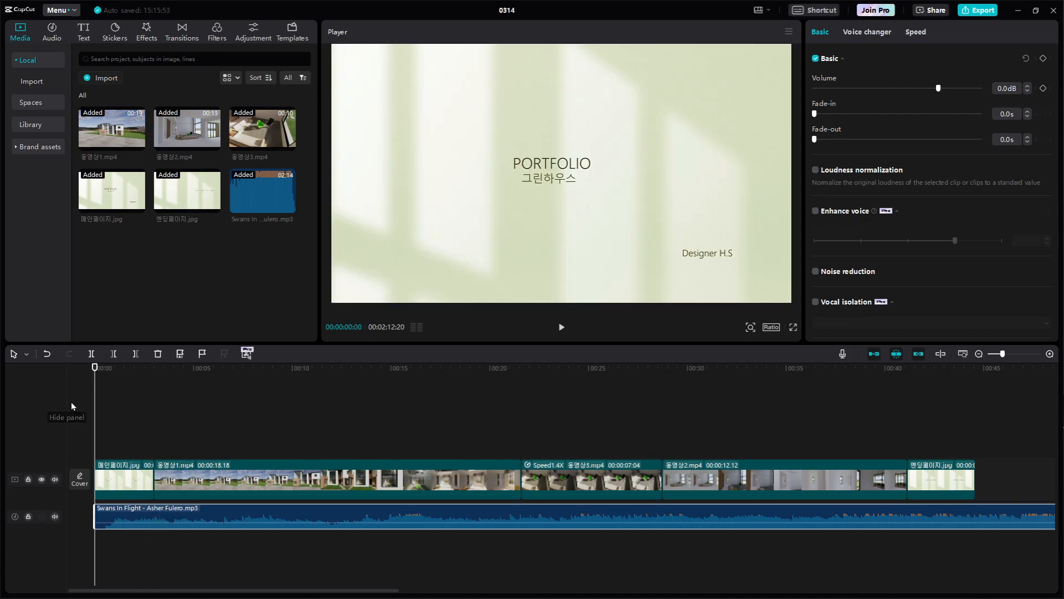
pyautogui.press('space')
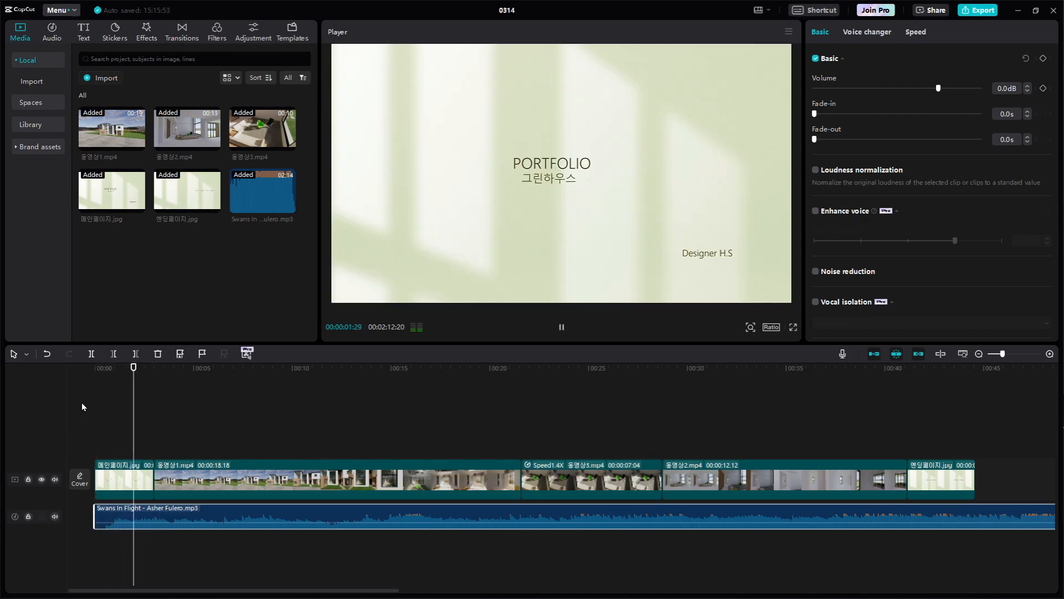
pyautogui.press('space')
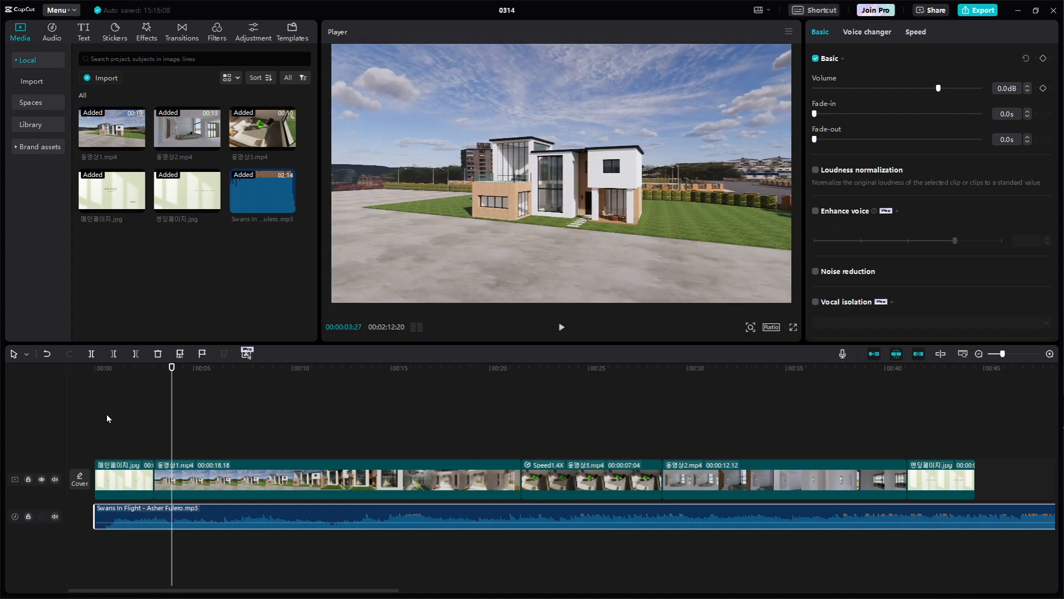
pyautogui.moveTo(258, 182)
pyautogui.moveTo(306, 191)
pyautogui.mouseDown()
pyautogui.moveTo(278, 159)
pyautogui.moveTo(307, 155)
pyautogui.moveTo(330, 171)
pyautogui.moveTo(310, 189)
pyautogui.mouseUp()
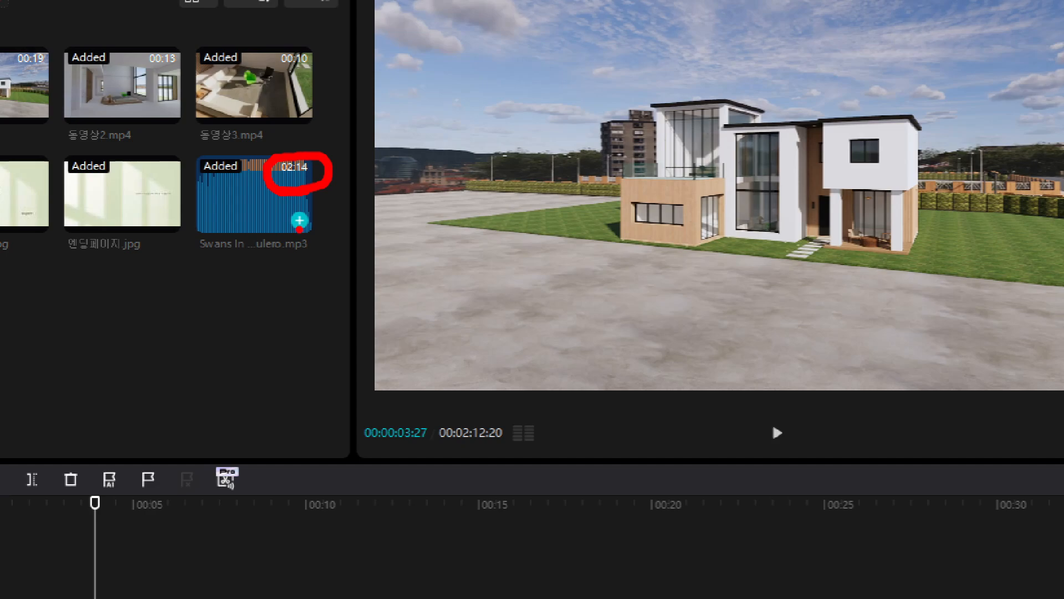
pyautogui.moveTo(475, 238)
pyautogui.mouseDown()
pyautogui.moveTo(516, 285)
pyautogui.moveTo(550, 282)
pyautogui.mouseUp()
pyautogui.moveTo(509, 210); pyautogui.dragTo(490, 377)
pyautogui.moveTo(602, 164)
pyautogui.mouseDown()
pyautogui.moveTo(614, 274)
pyautogui.moveTo(563, 326)
pyautogui.mouseUp()
pyautogui.moveTo(598, 219); pyautogui.dragTo(717, 202)
pyautogui.press('Escape')
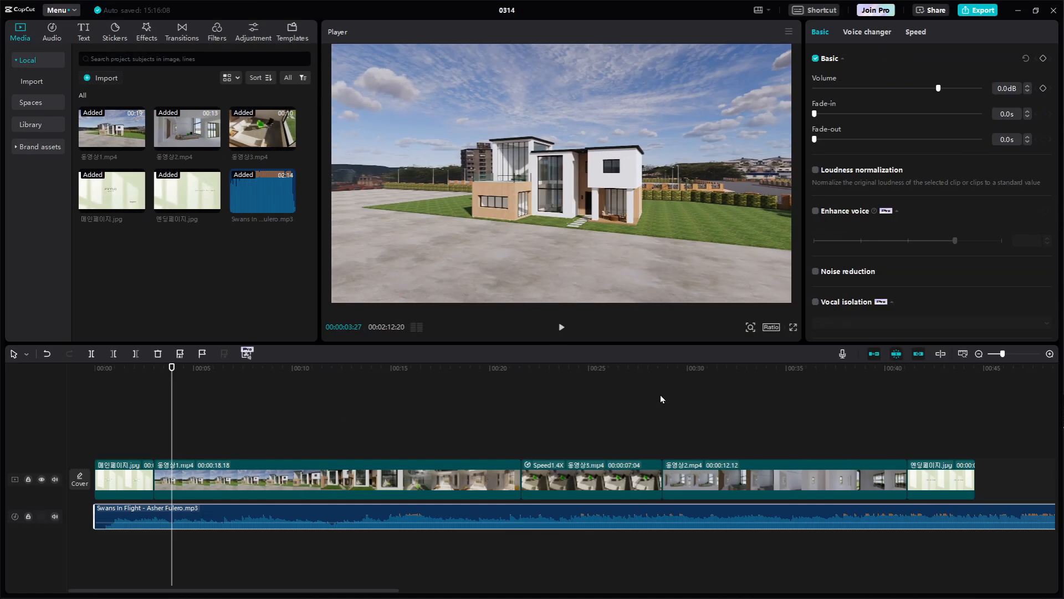
# Play the ending section with music from 00:00:39:26, replay it from the ending image, and stop at 00:00:45:19
pyautogui.scroll(-2, 540, 411)
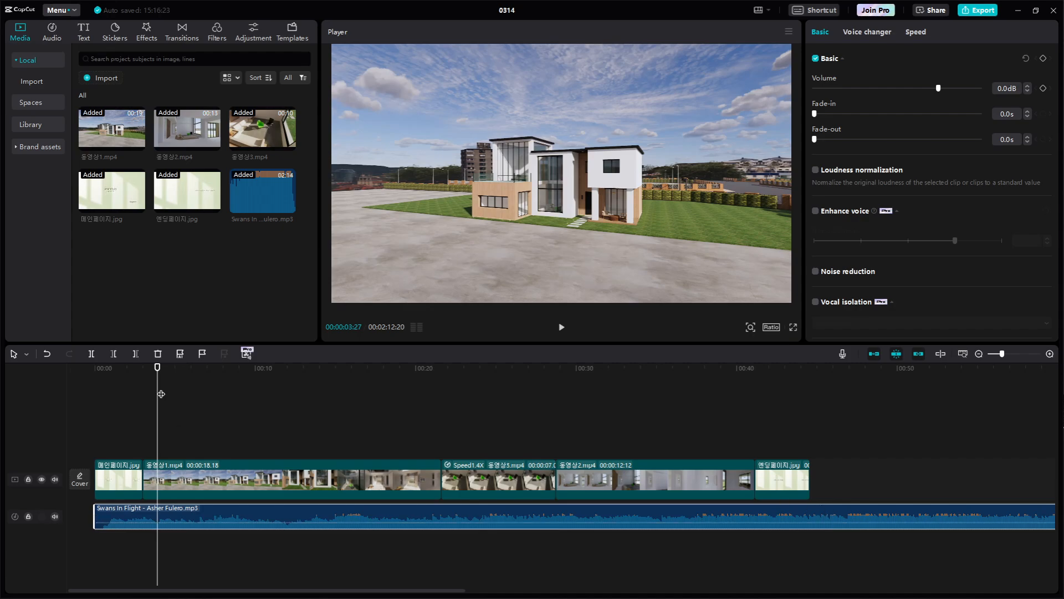
pyautogui.moveTo(161, 394); pyautogui.dragTo(735, 442)
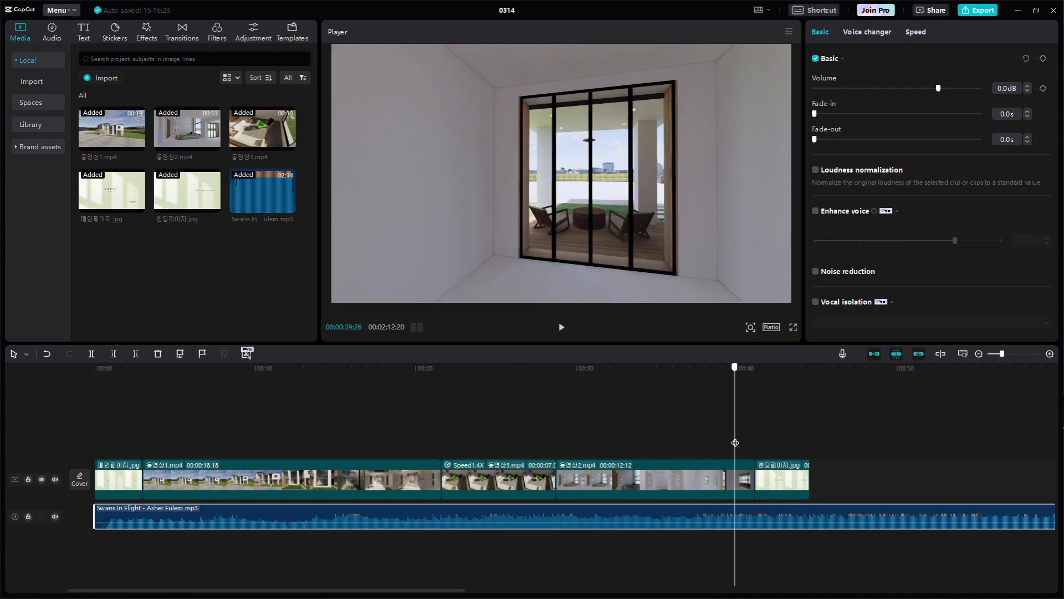
pyautogui.press('space')
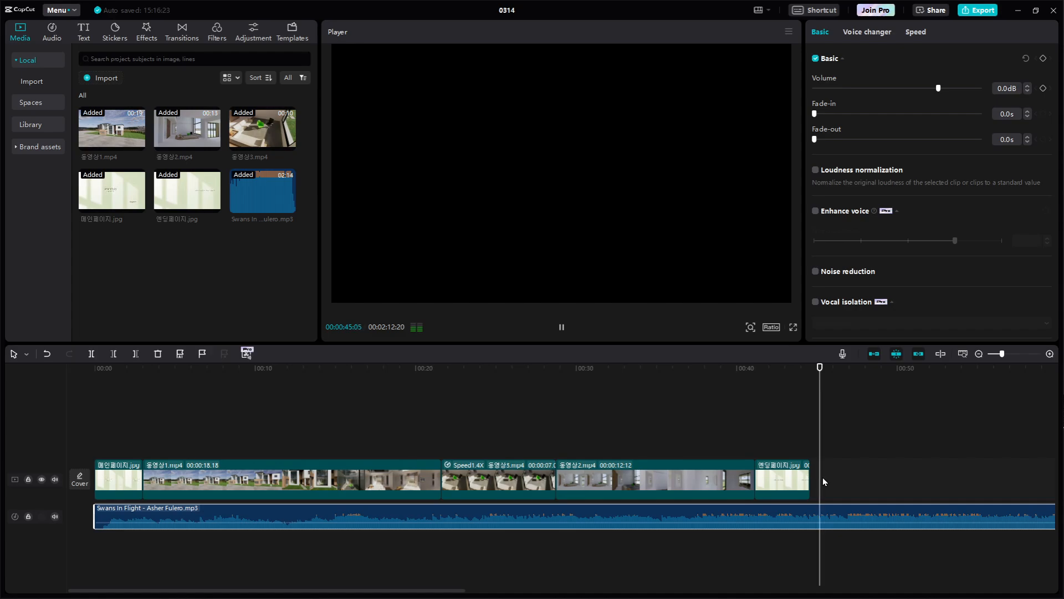
pyautogui.press('space')
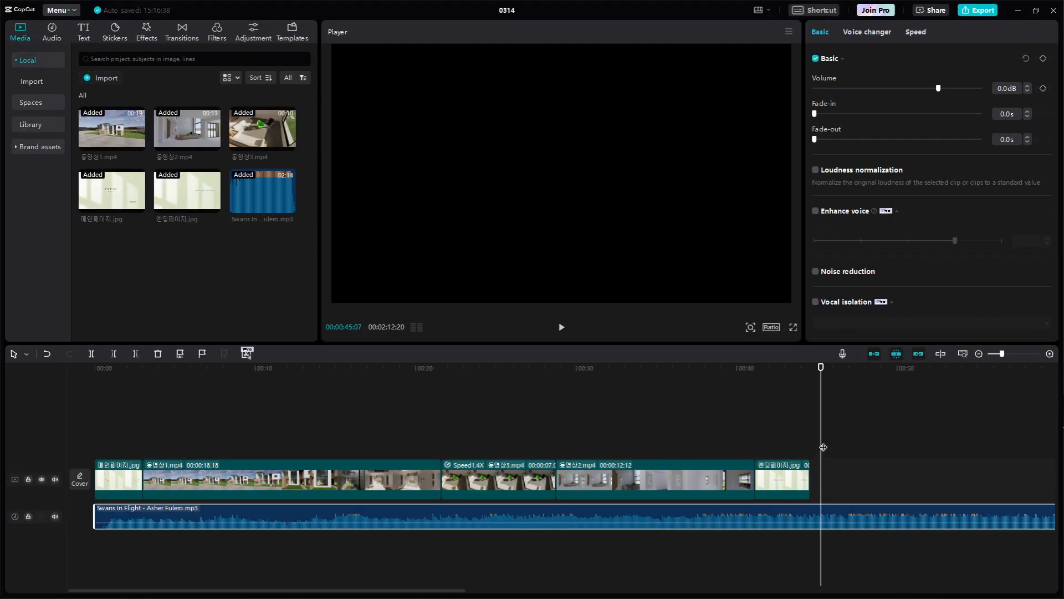
pyautogui.moveTo(823, 356); pyautogui.dragTo(776, 357)
pyautogui.press('space')
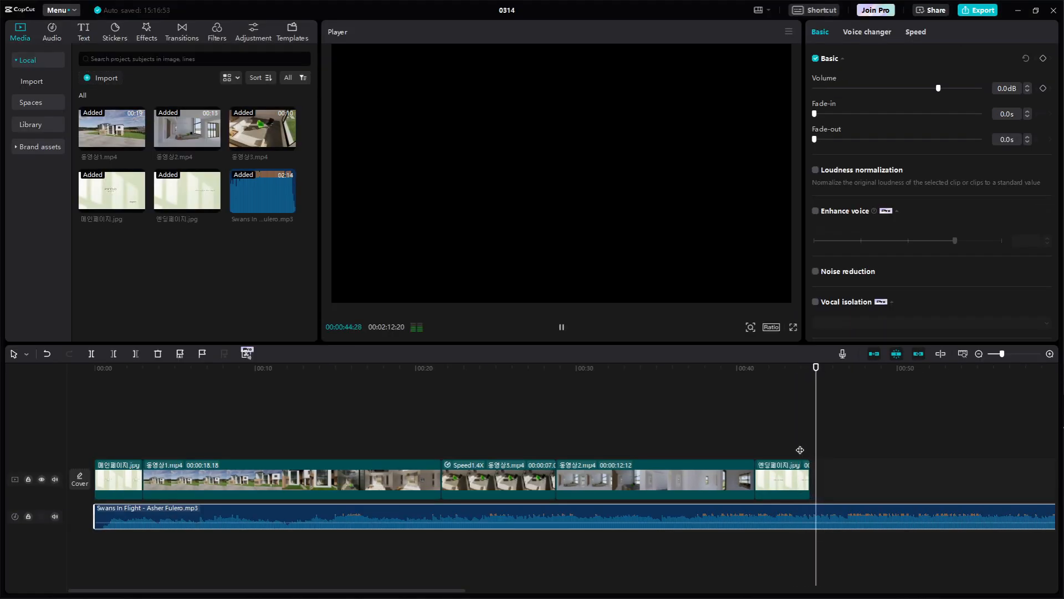
pyautogui.press('space')
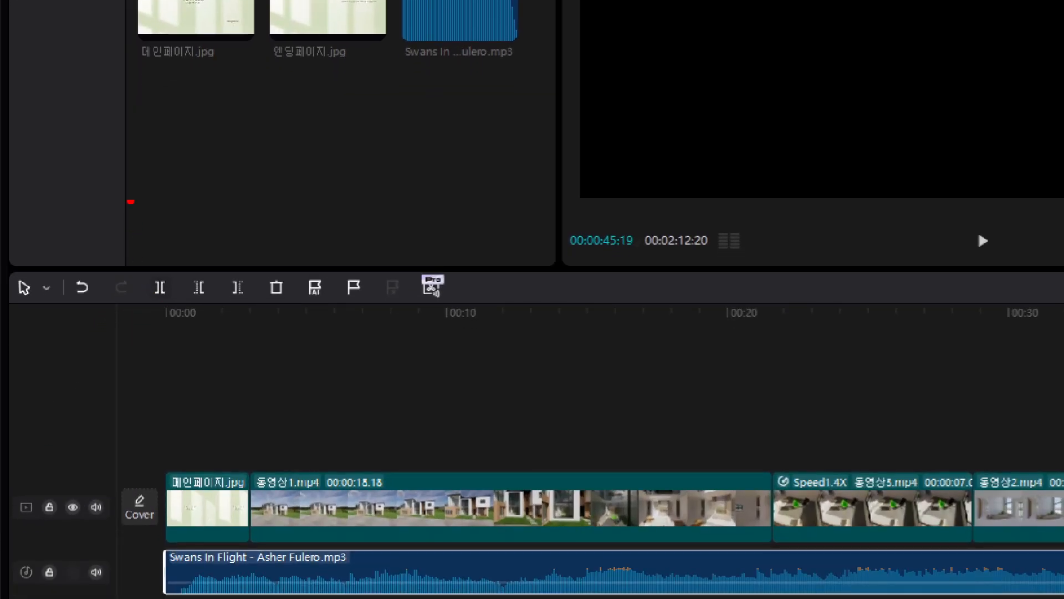
pyautogui.moveTo(133, 179)
pyautogui.mouseDown()
pyautogui.moveTo(159, 181)
pyautogui.moveTo(162, 214)
pyautogui.moveTo(141, 215)
pyautogui.mouseUp()
pyautogui.moveTo(208, 180)
pyautogui.mouseDown()
pyautogui.moveTo(180, 180)
pyautogui.moveTo(183, 211)
pyautogui.moveTo(218, 211)
pyautogui.mouseUp()
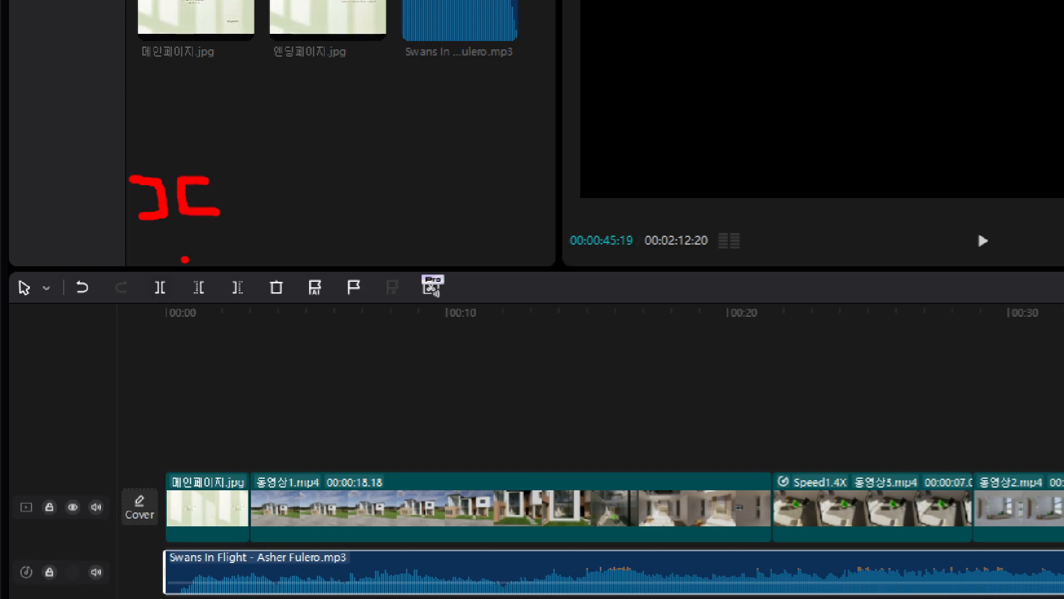
pyautogui.moveTo(179, 304)
pyautogui.mouseDown()
pyautogui.moveTo(144, 306)
pyautogui.moveTo(140, 270)
pyautogui.moveTo(168, 258)
pyautogui.moveTo(187, 274)
pyautogui.moveTo(175, 302)
pyautogui.mouseUp()
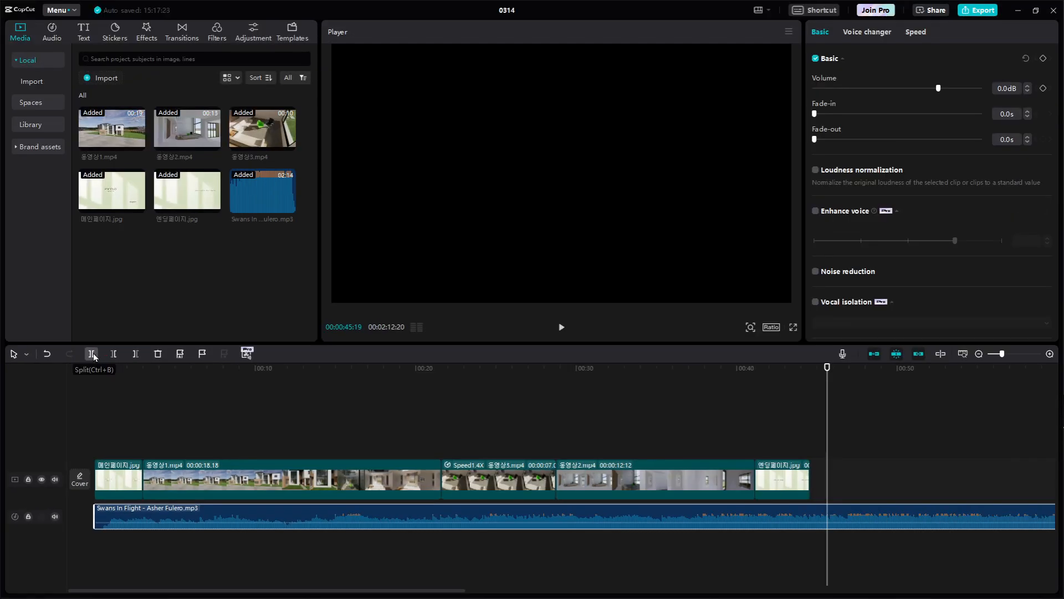
# Split the music clip at 00:00:45:19, delete the part after the split, and move the playhead back to 00:00:43:18
pyautogui.click(160, 287)
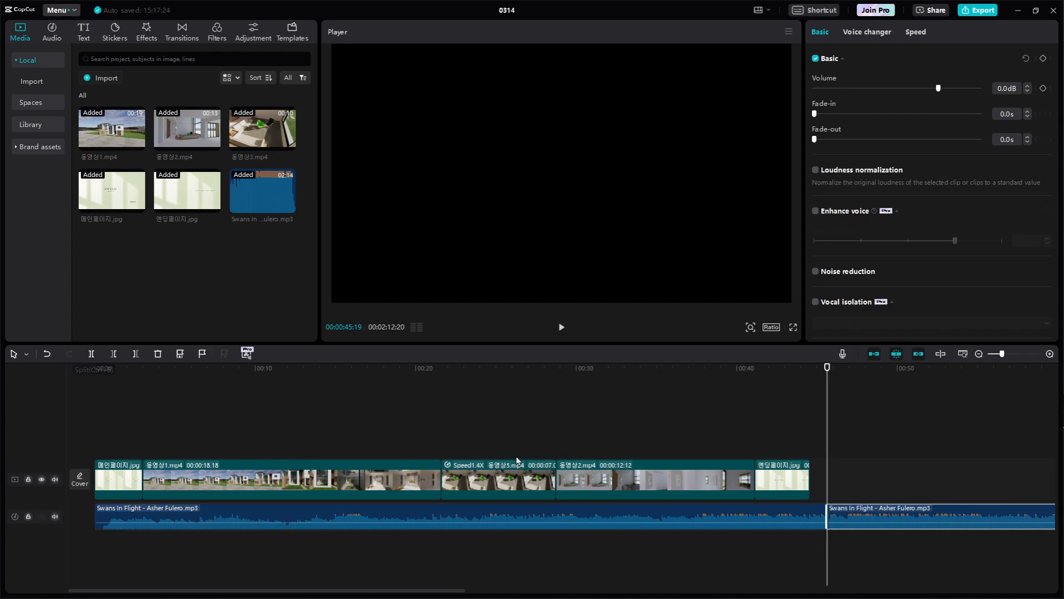
pyautogui.click(766, 514)
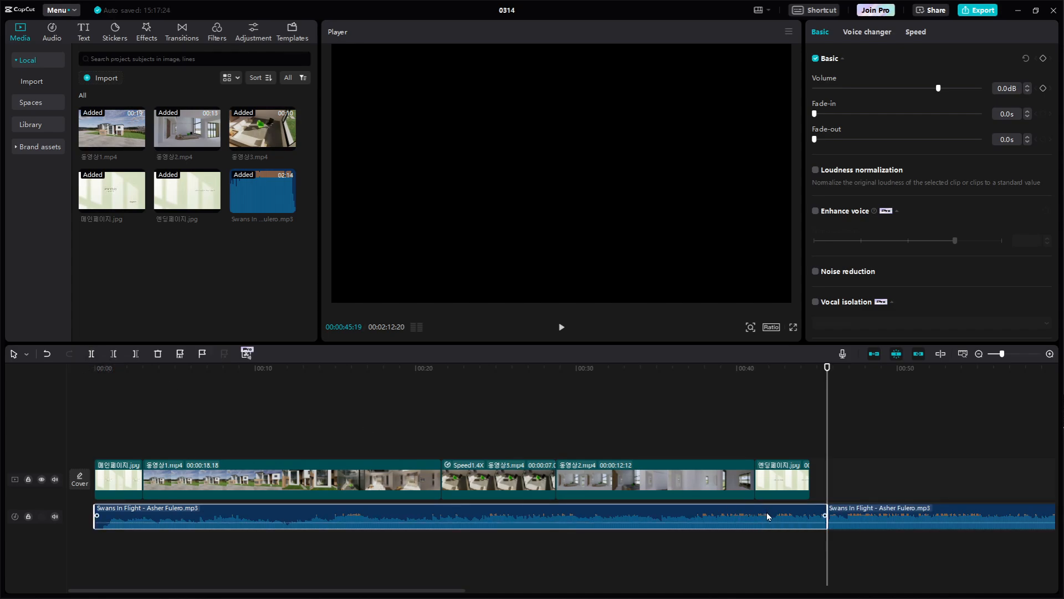
pyautogui.click(864, 512)
pyautogui.press('Delete')
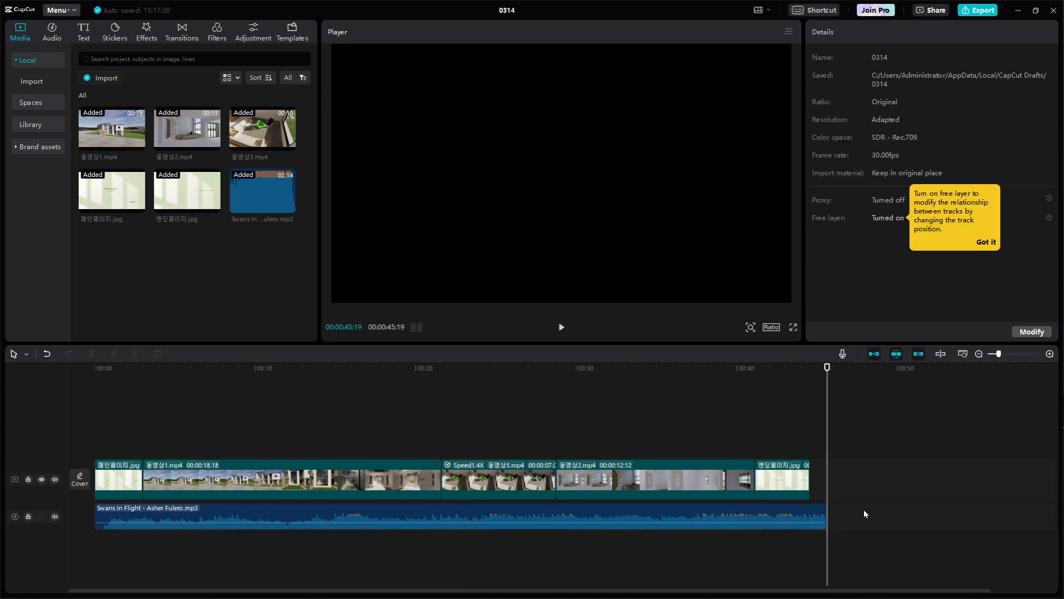
pyautogui.moveTo(826, 371); pyautogui.dragTo(804, 420)
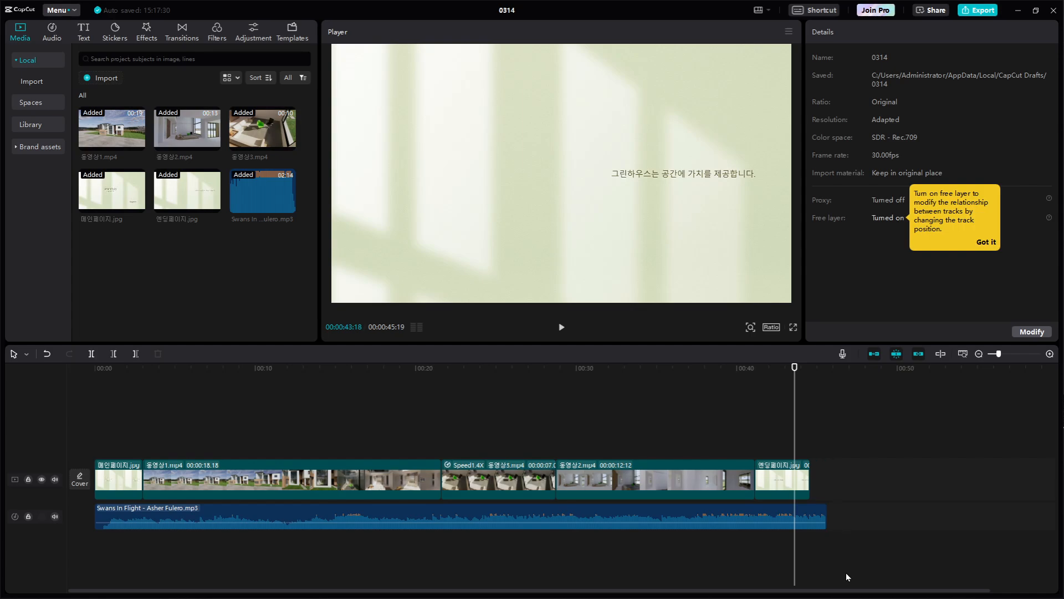
# Play the ending from 00:00:43:18 and select the music clip to examine its volume, fade-in and fade-out settings
pyautogui.press('space')
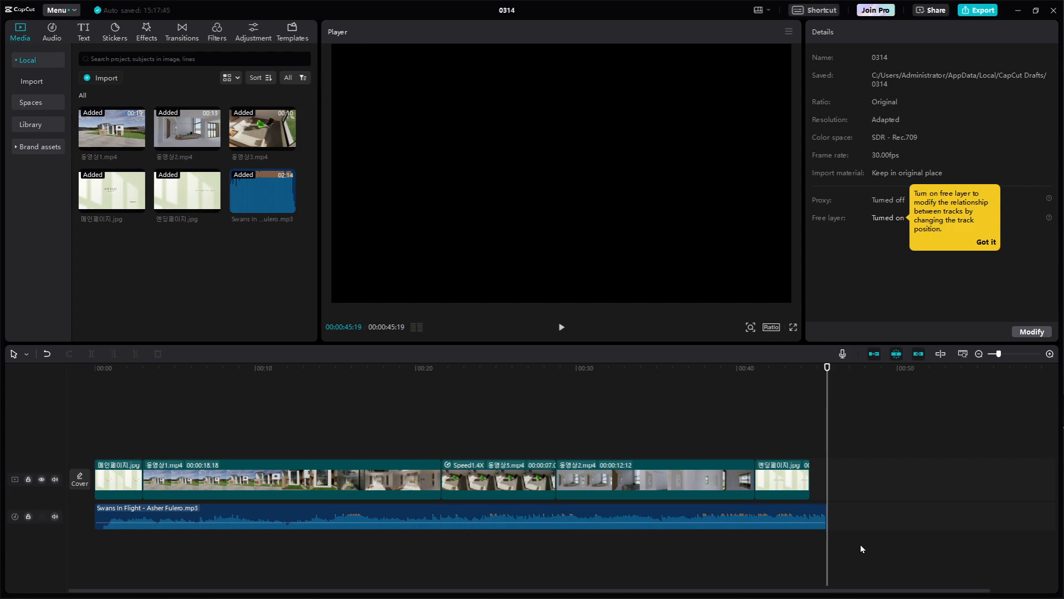
pyautogui.click(814, 510)
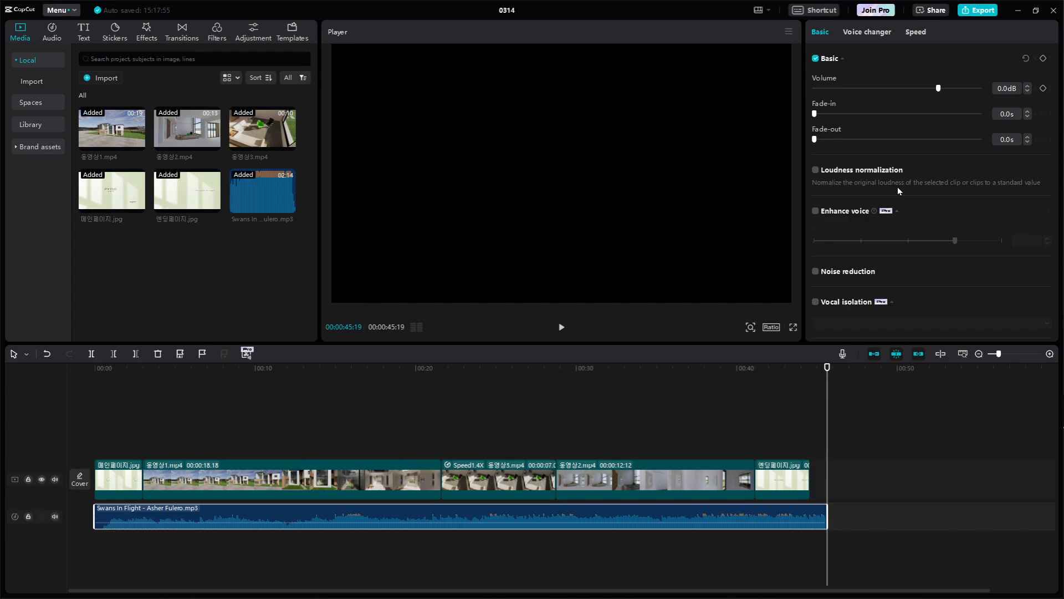
pyautogui.click(843, 482)
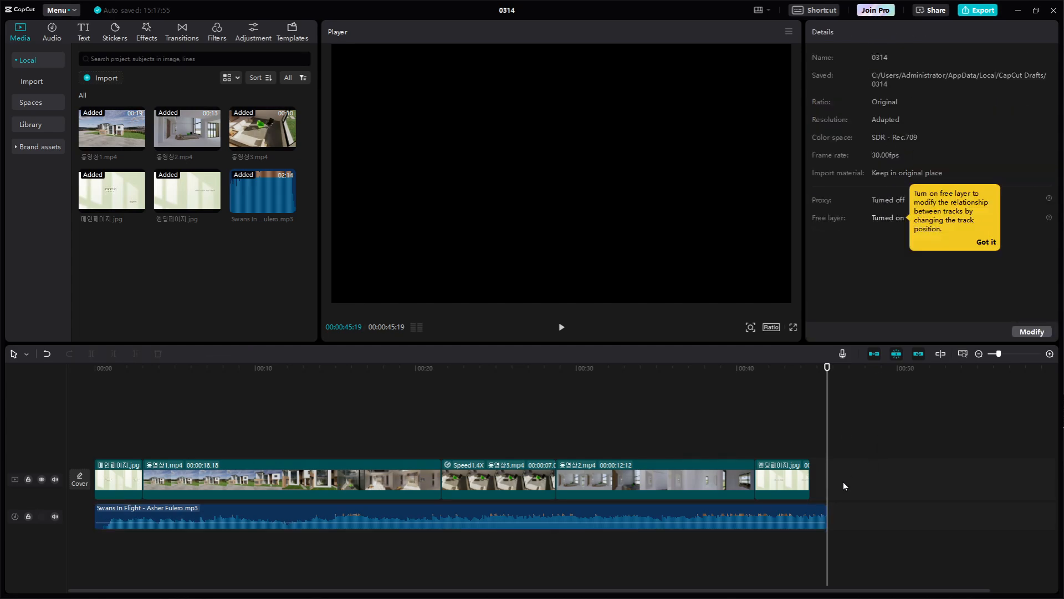
pyautogui.click(800, 509)
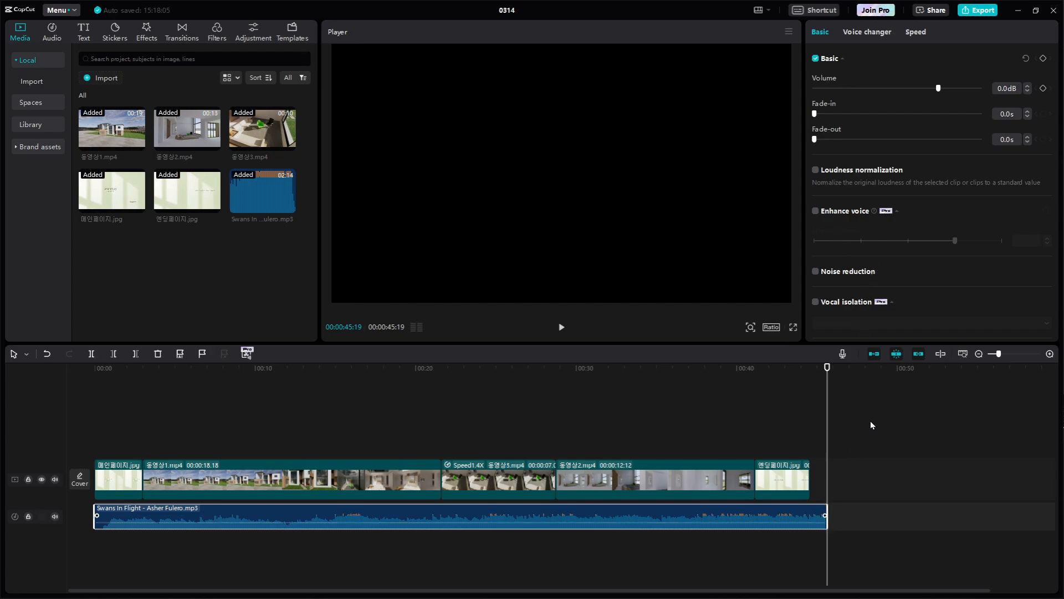
pyautogui.click(877, 478)
pyautogui.click(800, 516)
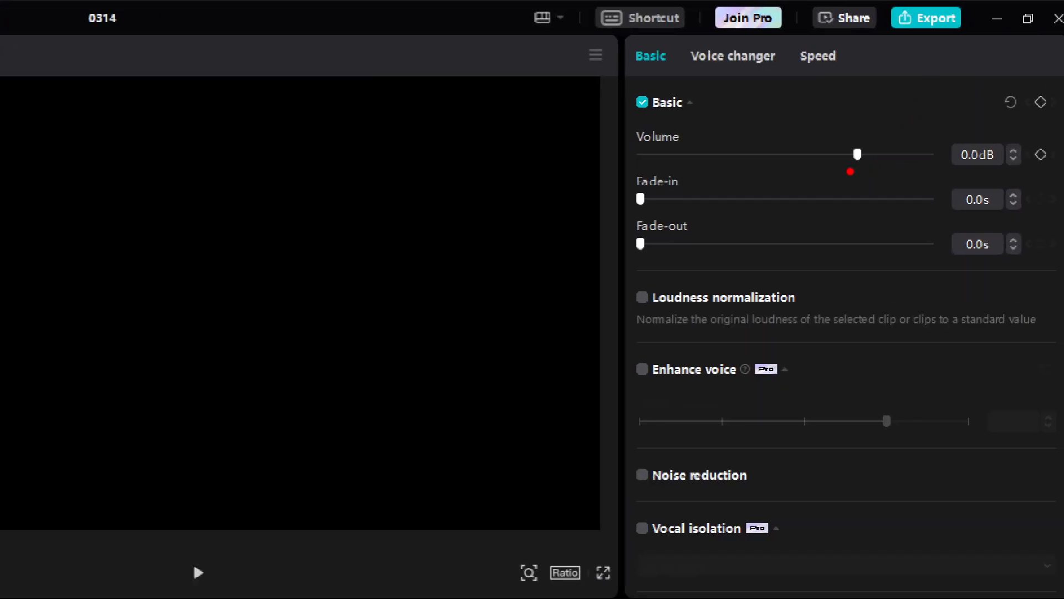
pyautogui.moveTo(707, 158)
pyautogui.mouseDown()
pyautogui.moveTo(625, 142)
pyautogui.moveTo(649, 116)
pyautogui.moveTo(719, 119)
pyautogui.moveTo(700, 165)
pyautogui.mouseUp()
pyautogui.moveTo(1006, 170)
pyautogui.mouseDown()
pyautogui.moveTo(942, 167)
pyautogui.moveTo(993, 131)
pyautogui.moveTo(998, 173)
pyautogui.moveTo(985, 168)
pyautogui.mouseUp()
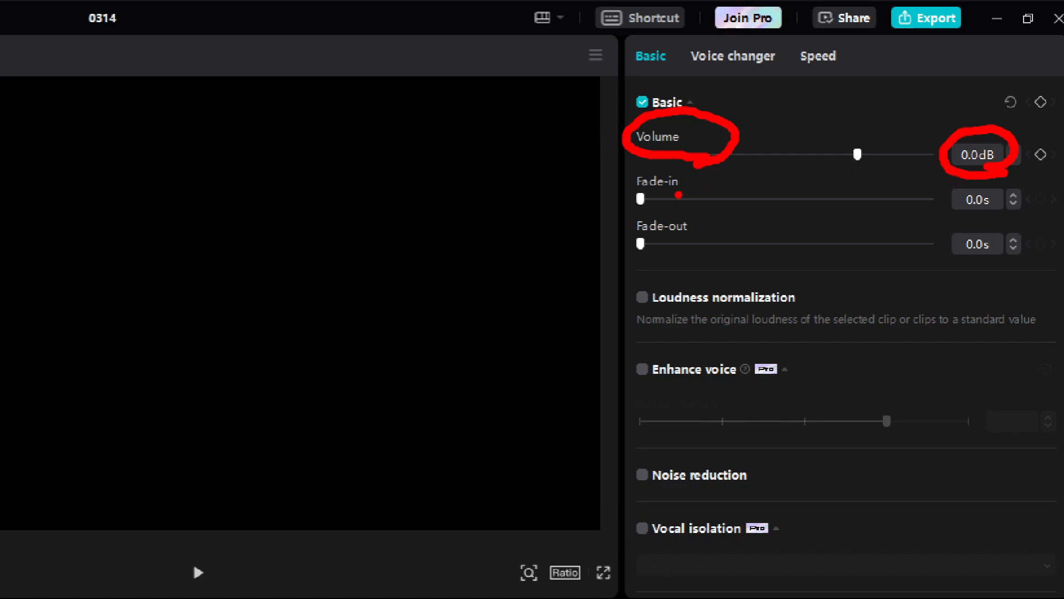
pyautogui.moveTo(638, 200); pyautogui.dragTo(699, 194)
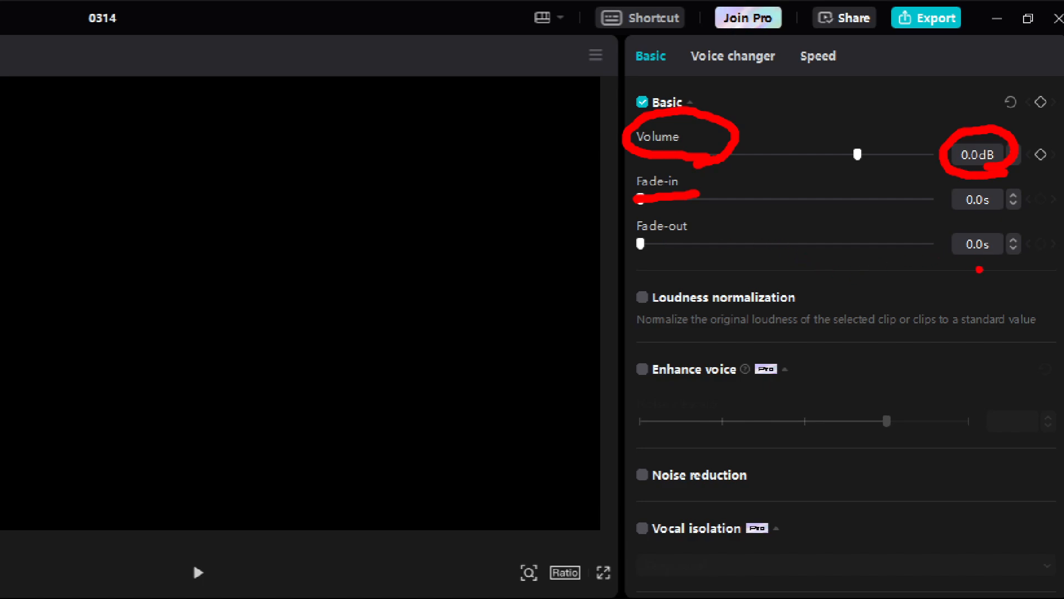
pyautogui.press('Escape')
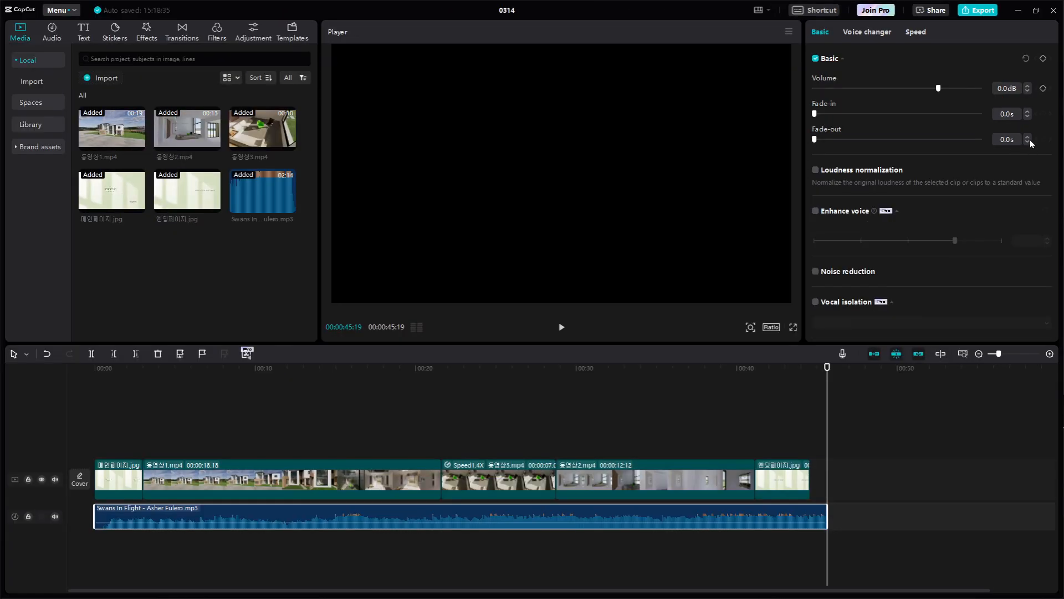
# Set the fade-out of the selected music clip to 1.1 s and examine the fade curve at its end
pyautogui.hotkey('ctrl', '1')
pyautogui.click(1029, 139)
pyautogui.moveTo(1034, 148)
pyautogui.mouseDown()
pyautogui.moveTo(1005, 149)
pyautogui.moveTo(1034, 147)
pyautogui.mouseUp()
pyautogui.press('Escape')
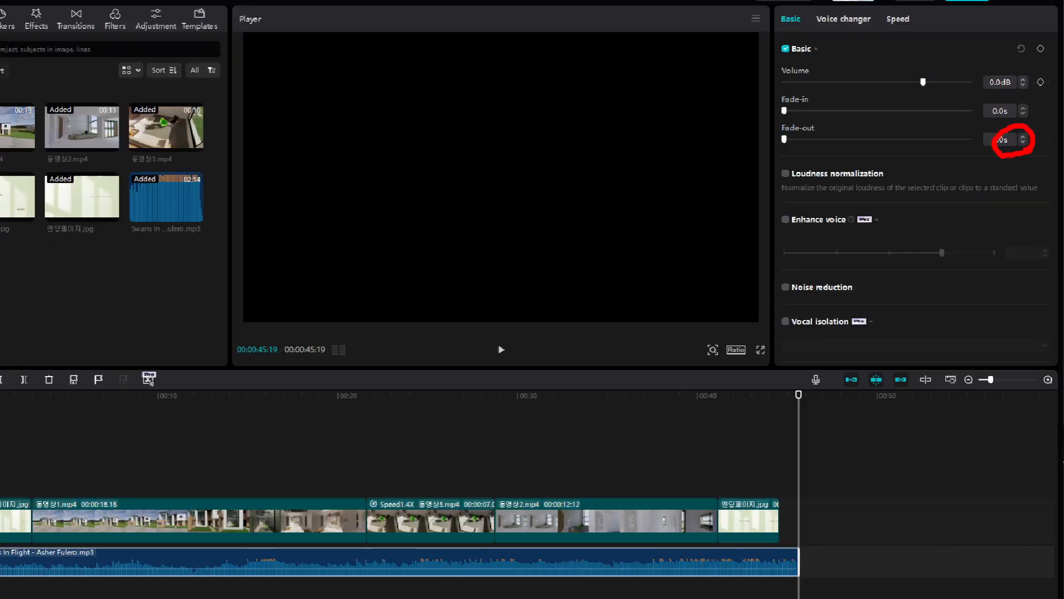
pyautogui.click(1025, 137)
pyautogui.click(1025, 136)
pyautogui.click(1025, 137)
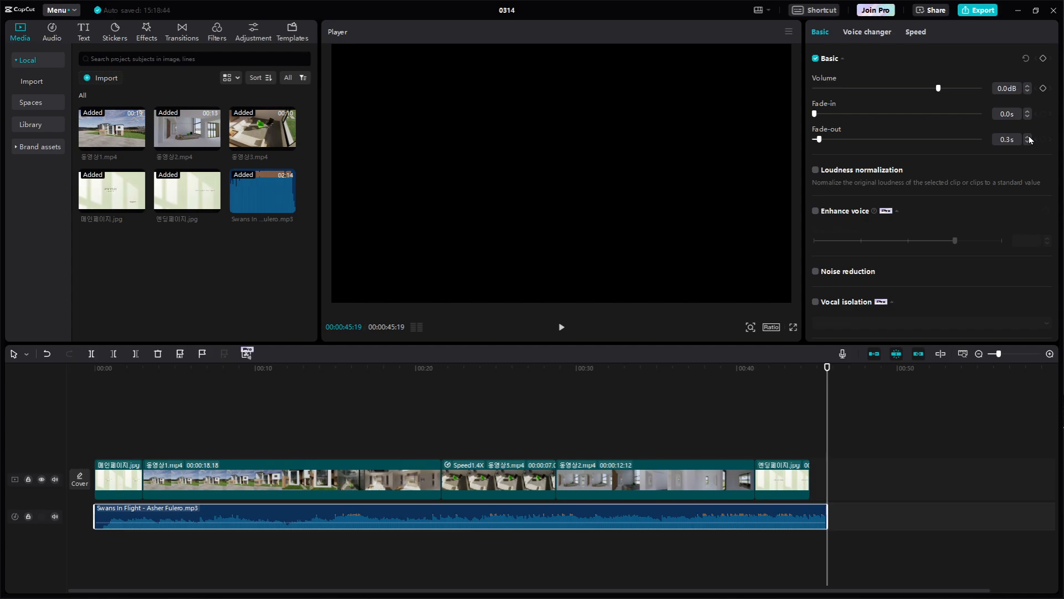
pyautogui.click(1029, 138)
pyautogui.click(1029, 138)
pyautogui.click(1030, 138)
pyautogui.click(1030, 138)
pyautogui.click(1029, 139)
pyautogui.click(1029, 138)
pyautogui.click(1030, 138)
pyautogui.hotkey('ctrl', '1')
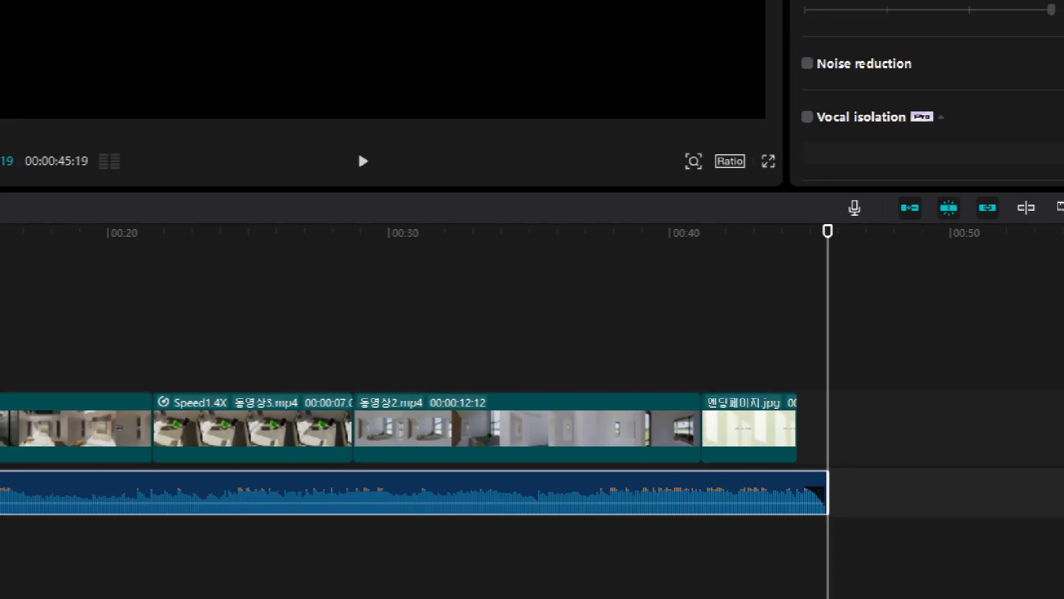
pyautogui.moveTo(832, 533)
pyautogui.mouseDown()
pyautogui.moveTo(811, 541)
pyautogui.moveTo(785, 512)
pyautogui.moveTo(818, 458)
pyautogui.moveTo(861, 473)
pyautogui.moveTo(862, 512)
pyautogui.moveTo(797, 552)
pyautogui.mouseUp()
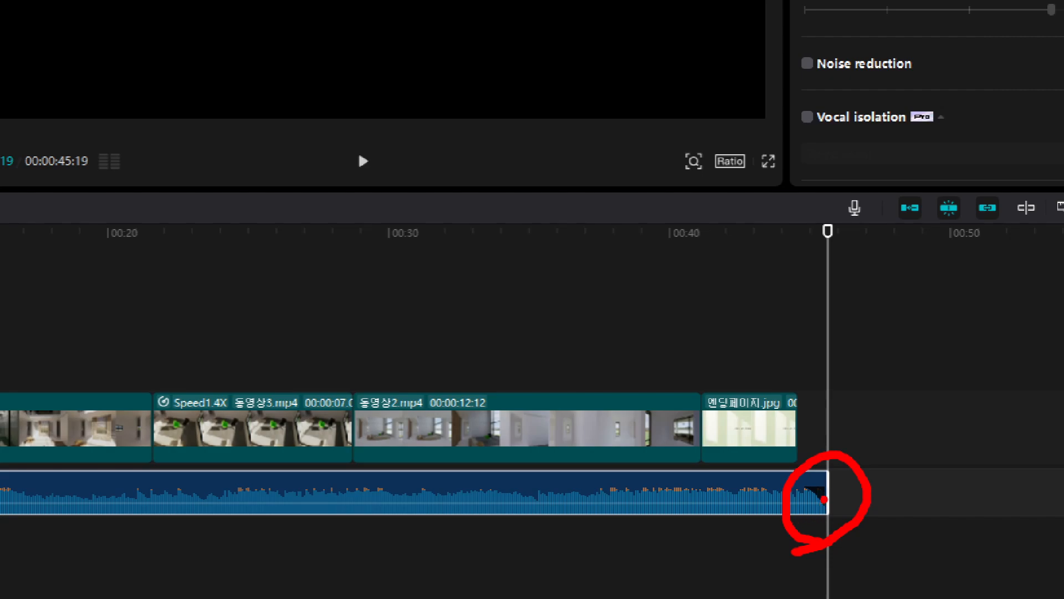
pyautogui.press('Escape')
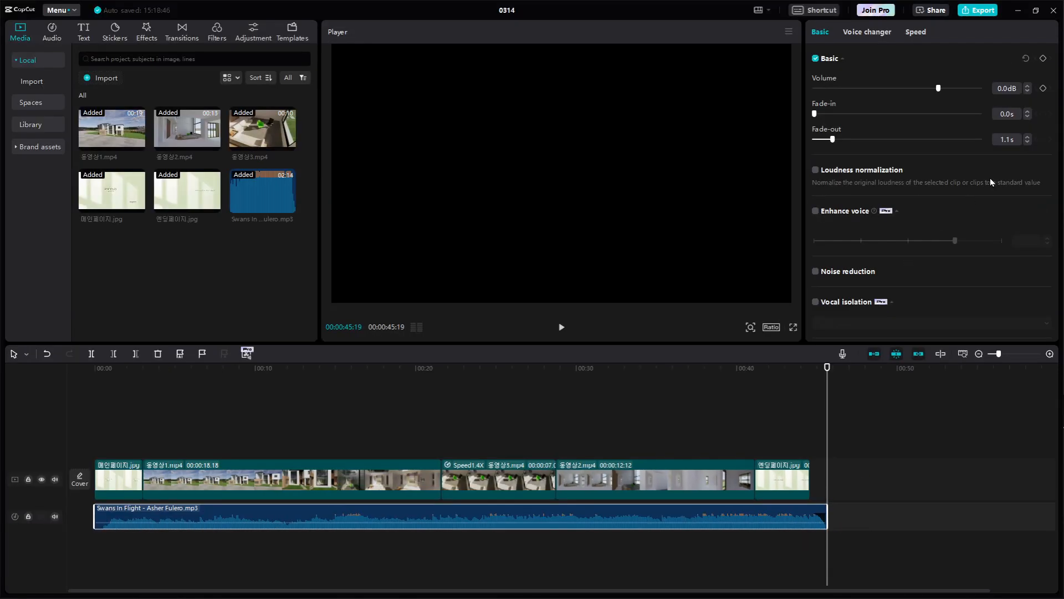
# Increase the music clip's fade-out to 1.5 s and play the ending from 00:00:42:15
pyautogui.click(1026, 137)
pyautogui.click(1027, 137)
pyautogui.click(1026, 137)
pyautogui.click(1026, 136)
pyautogui.click(899, 456)
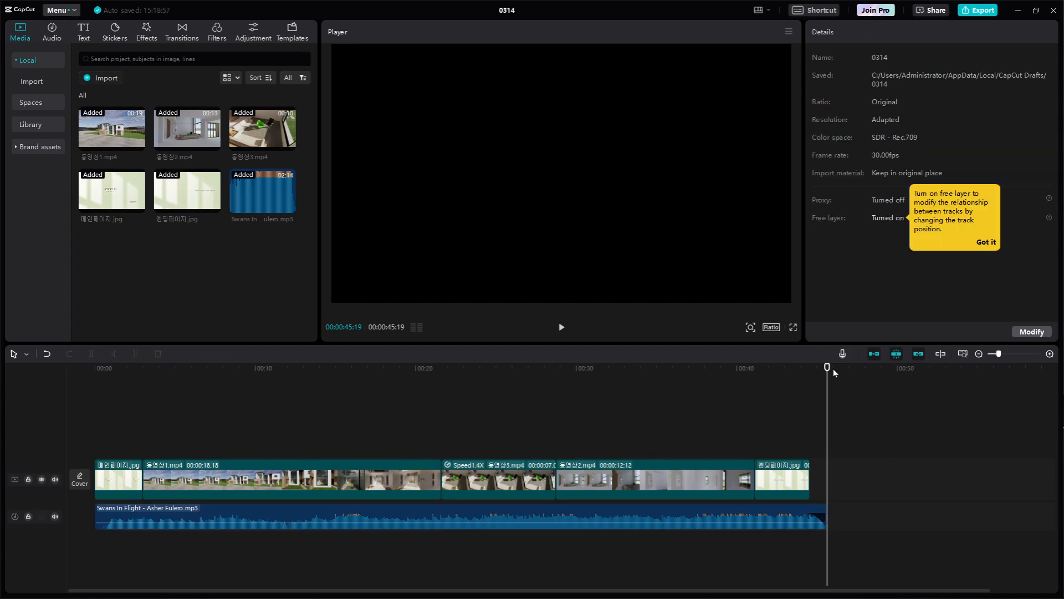
pyautogui.moveTo(828, 368); pyautogui.dragTo(777, 368)
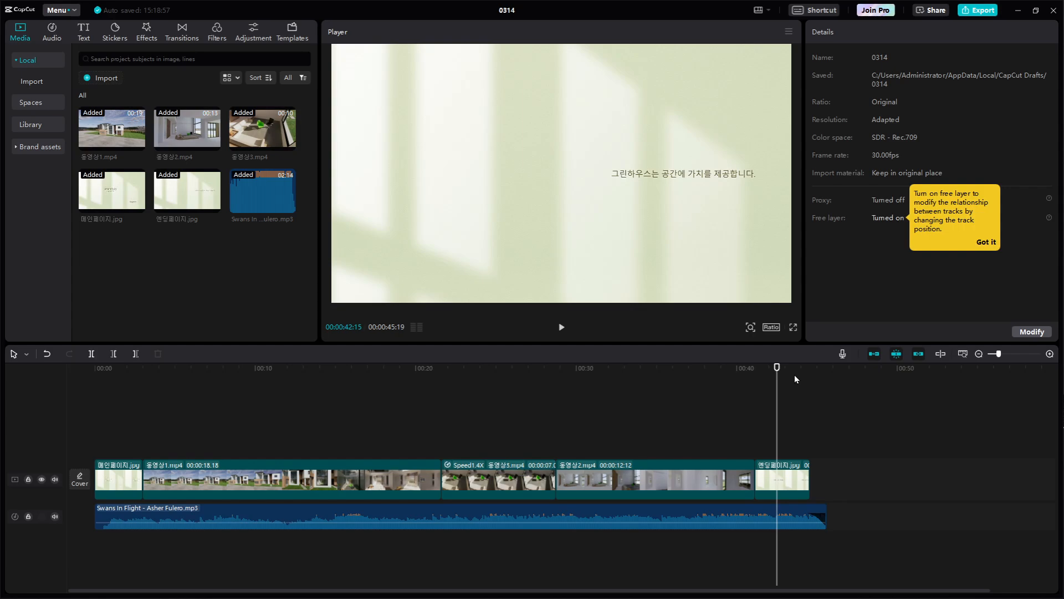
pyautogui.press('space')
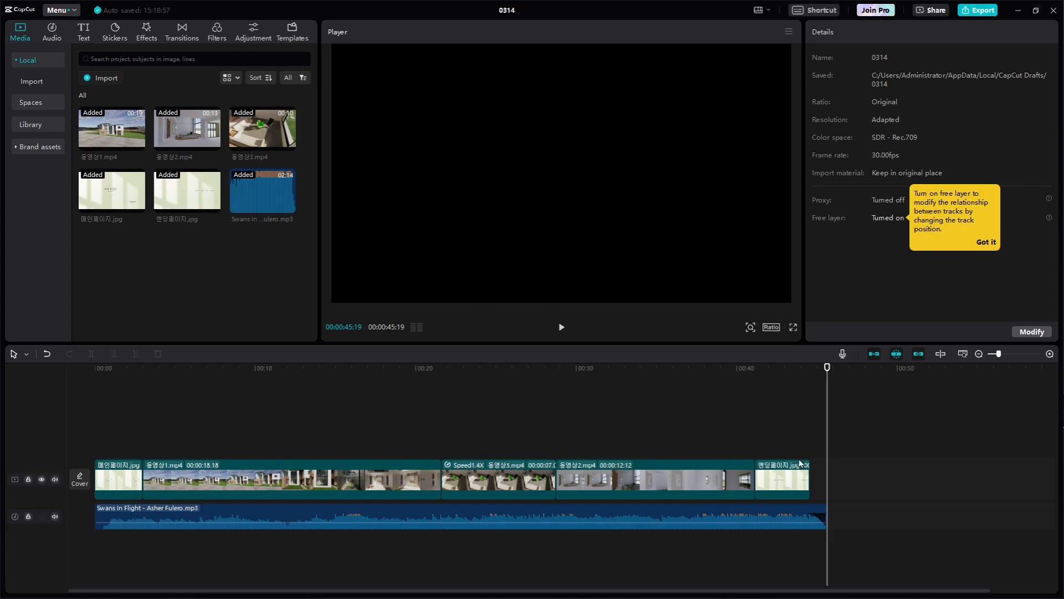
# Set the music clip's fade-out to 2.0 s and play the ending from 00:00:41:16
pyautogui.click(791, 511)
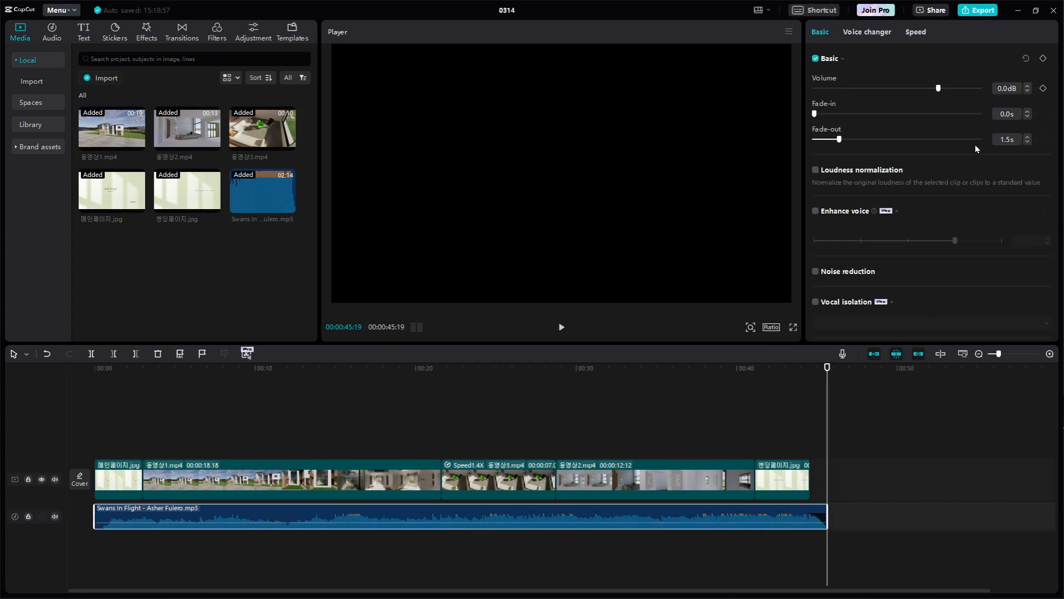
pyautogui.click(1029, 137)
pyautogui.click(1029, 137)
pyautogui.click(762, 368)
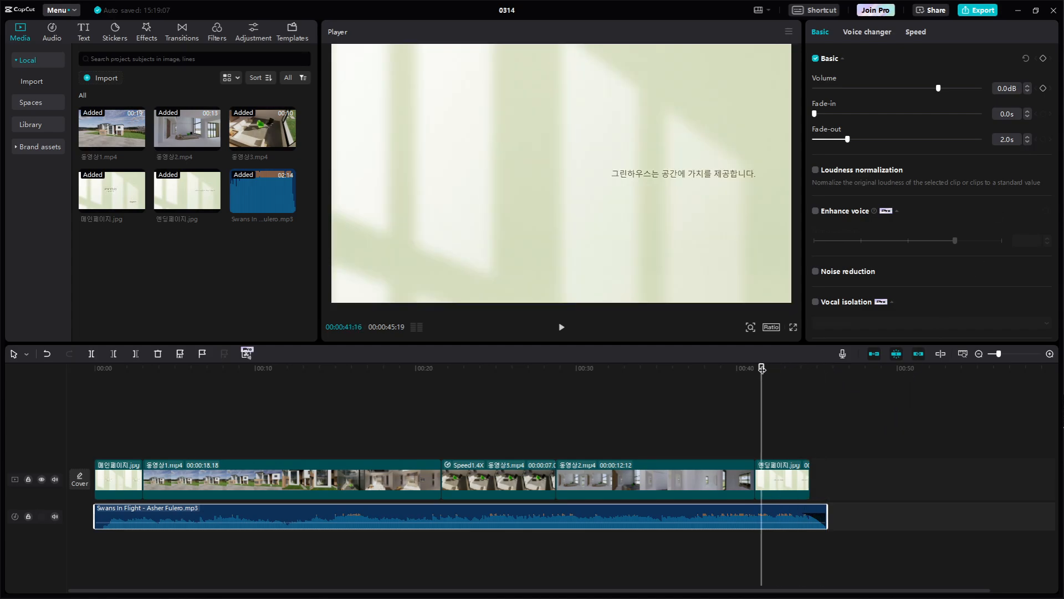
pyautogui.press('space')
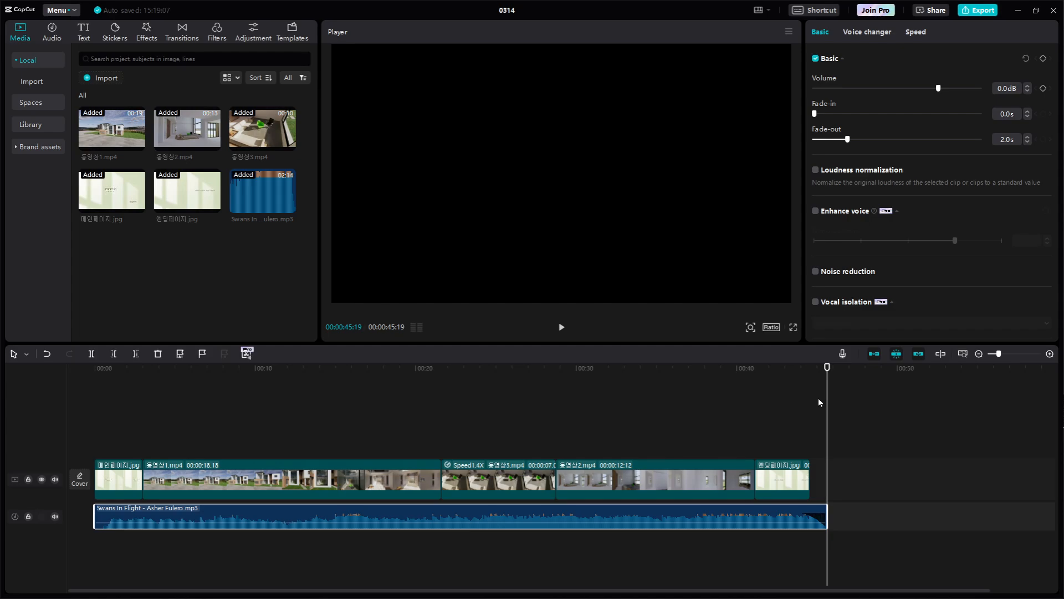
# Play the opening with music from 00:00:00:00 into the first house clip, and return the playhead to 00:00:02:10
pyautogui.moveTo(827, 368); pyautogui.dragTo(516, 368)
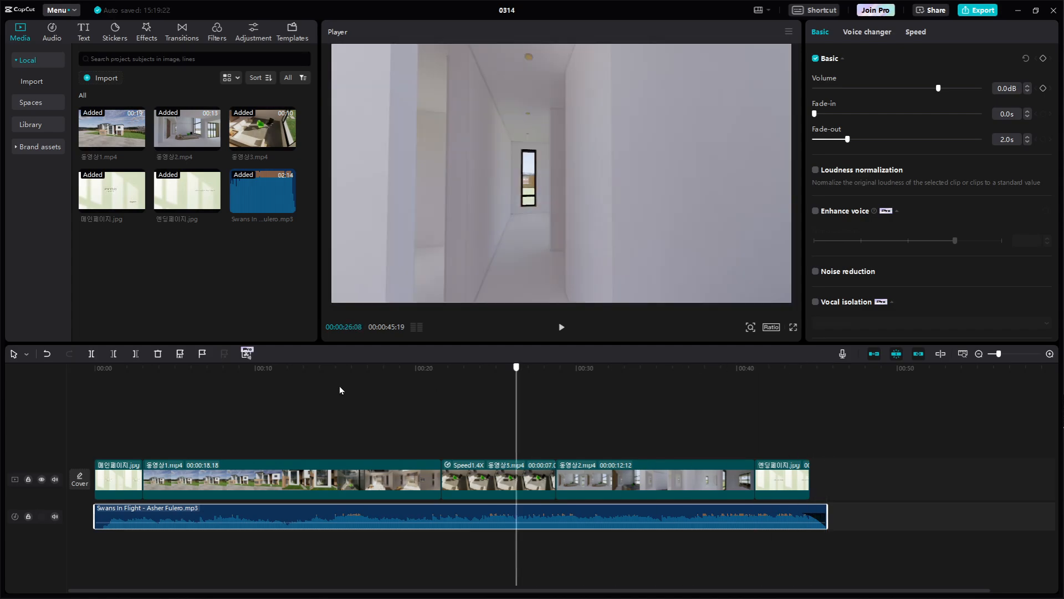
pyautogui.moveTo(340, 389); pyautogui.dragTo(135, 394)
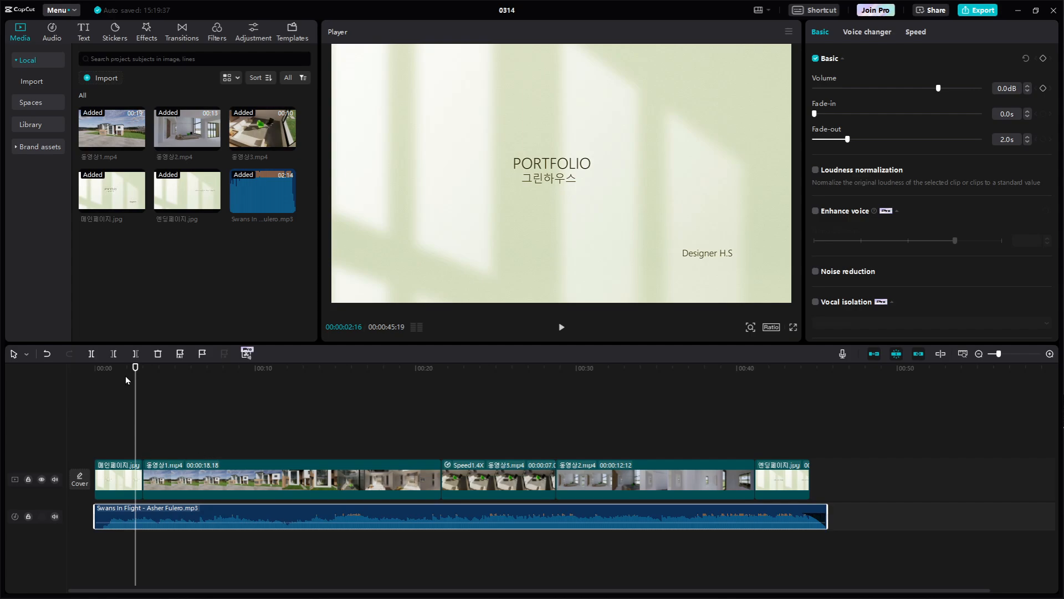
pyautogui.moveTo(136, 373); pyautogui.dragTo(91, 377)
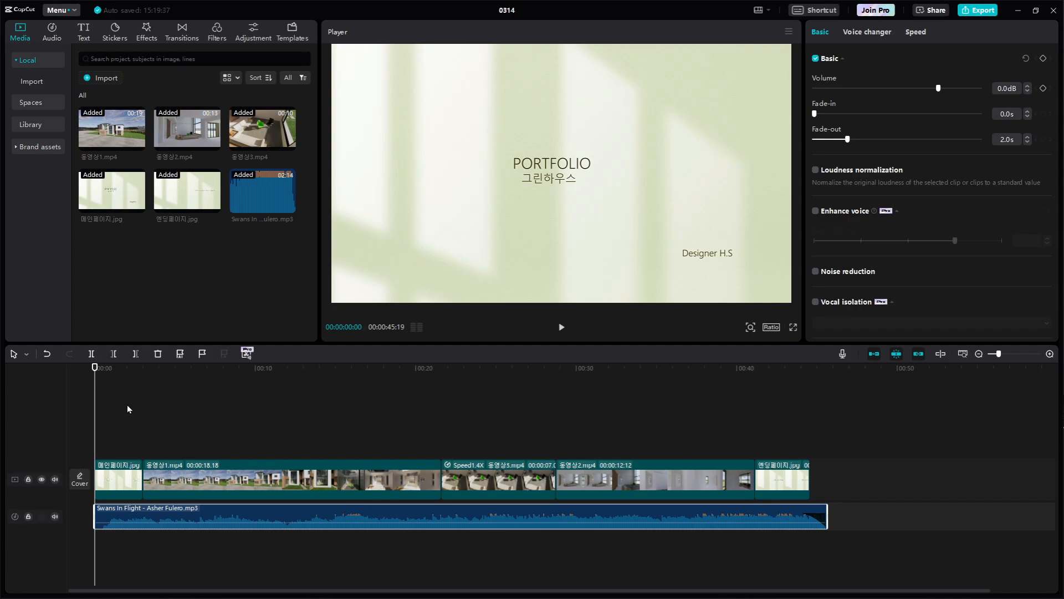
pyautogui.press('space')
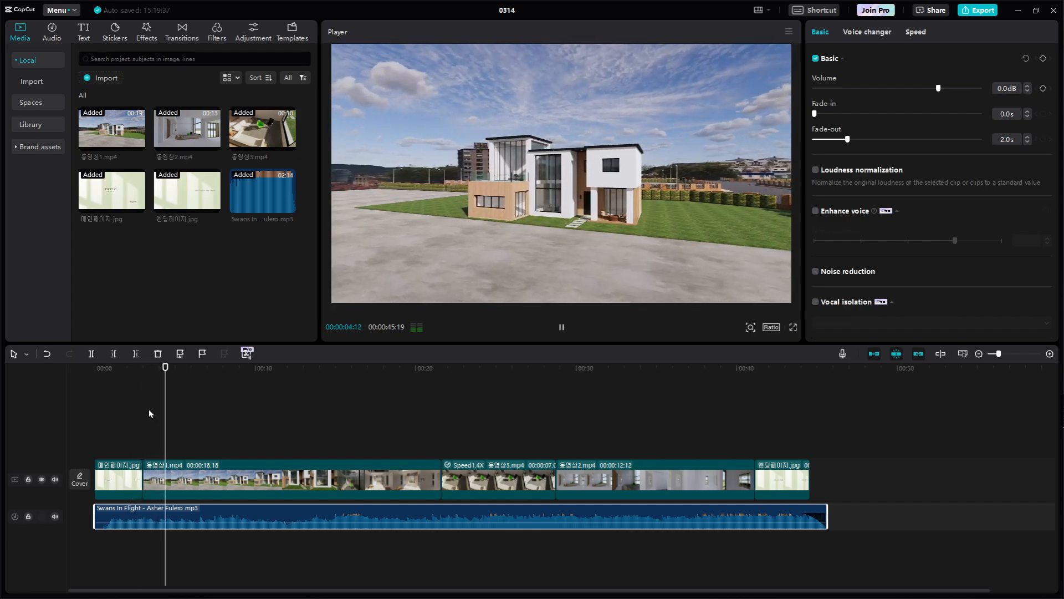
pyautogui.press('space')
pyautogui.moveTo(174, 374); pyautogui.dragTo(132, 380)
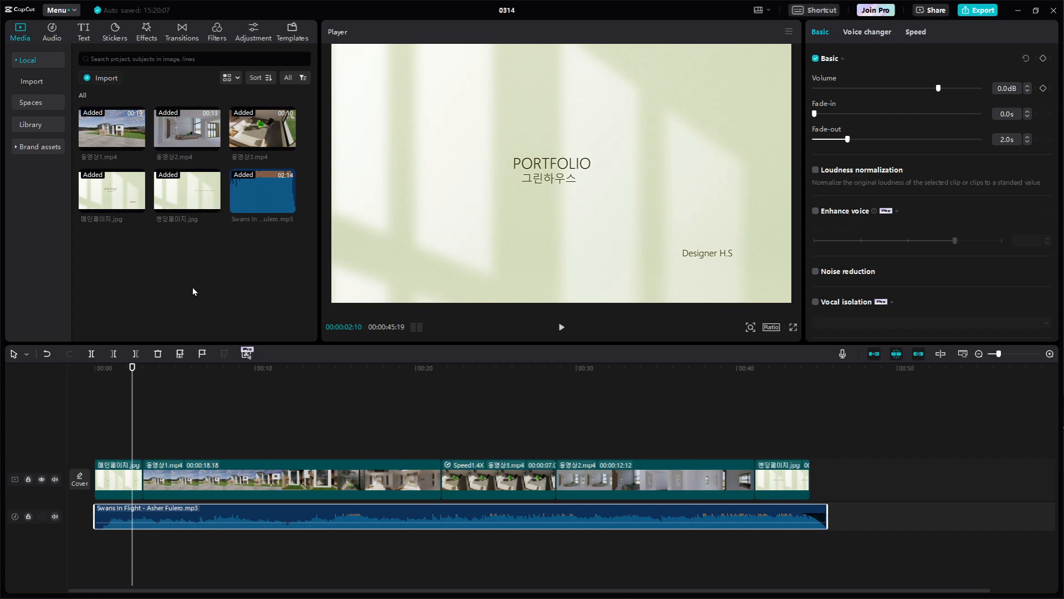
# Place the playhead at 00:00:09:06 with no clip selected and open the transitions library
pyautogui.click(242, 436)
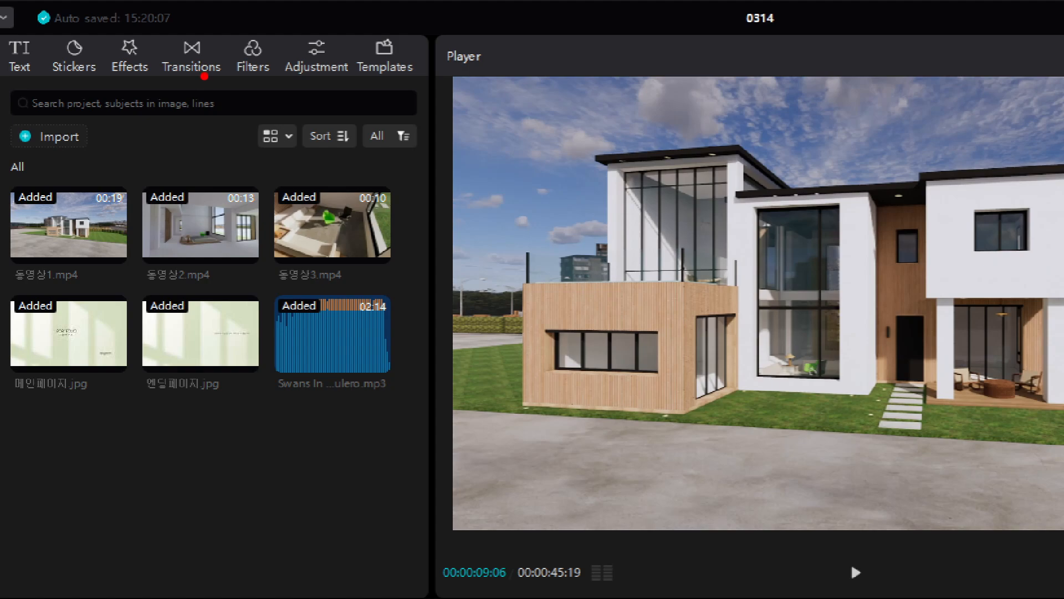
pyautogui.moveTo(166, 115)
pyautogui.mouseDown()
pyautogui.moveTo(141, 208)
pyautogui.moveTo(257, 131)
pyautogui.moveTo(272, 239)
pyautogui.moveTo(184, 179)
pyautogui.moveTo(148, 115)
pyautogui.mouseUp()
pyautogui.moveTo(227, 73)
pyautogui.mouseDown()
pyautogui.moveTo(158, 80)
pyautogui.moveTo(143, 53)
pyautogui.moveTo(151, 33)
pyautogui.moveTo(209, 25)
pyautogui.moveTo(233, 70)
pyautogui.mouseUp()
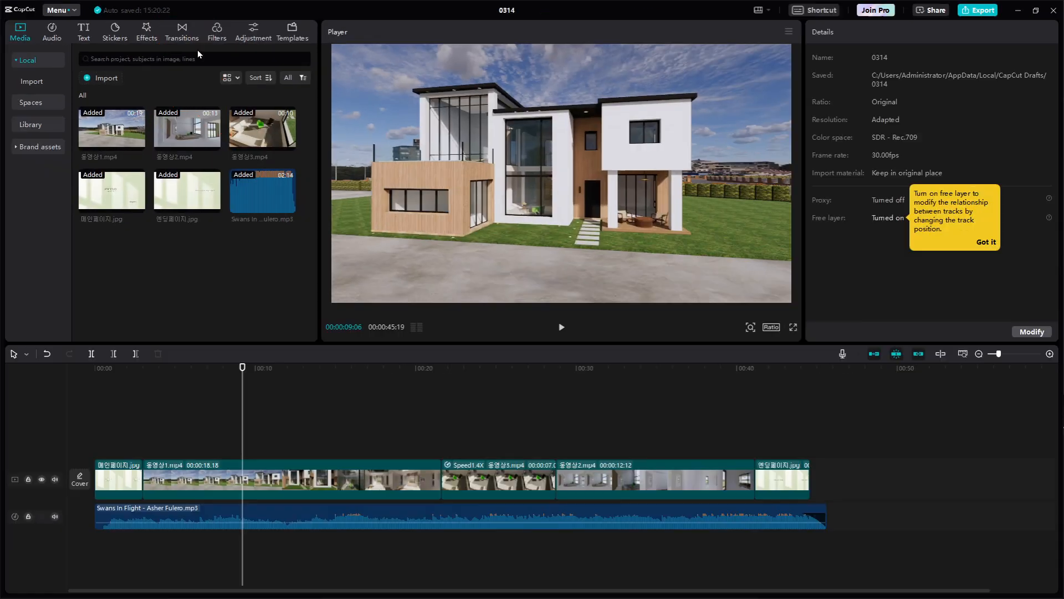
pyautogui.click(184, 35)
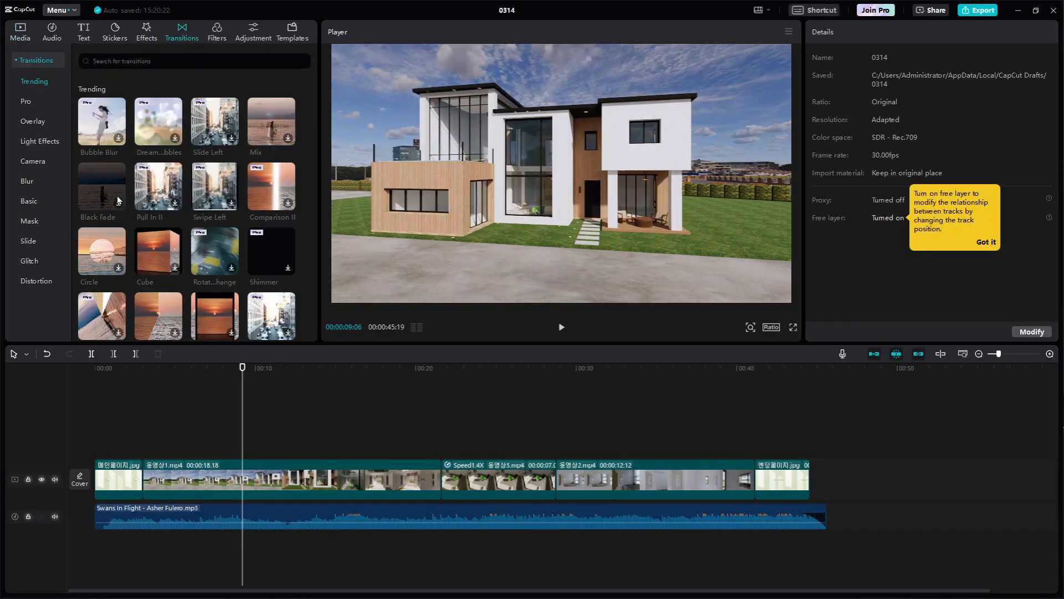
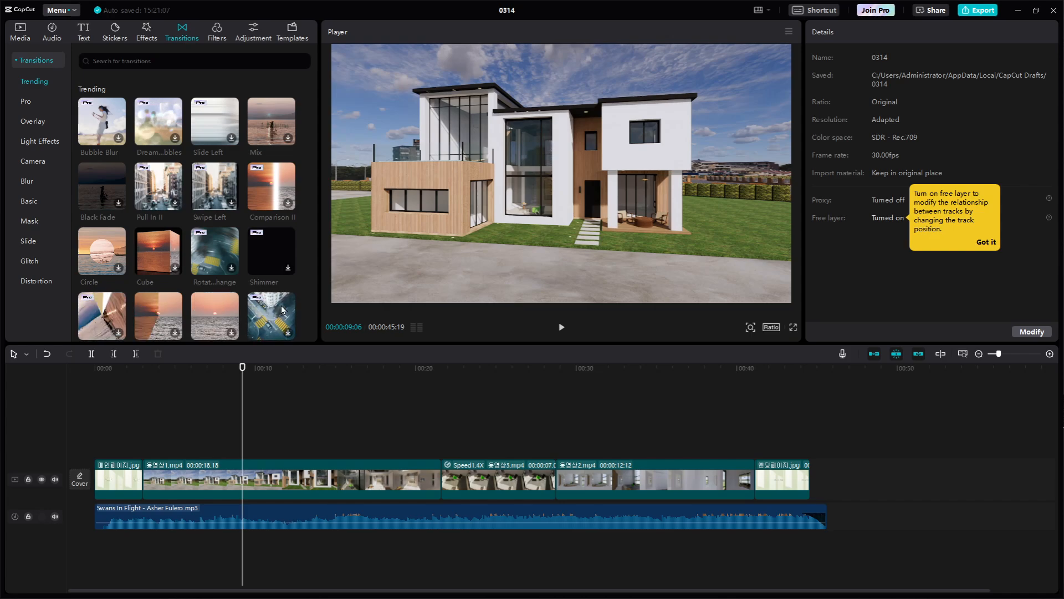
# Find the White Flash transition among the trending transitions and download it
pyautogui.scroll(-1, 282, 310)
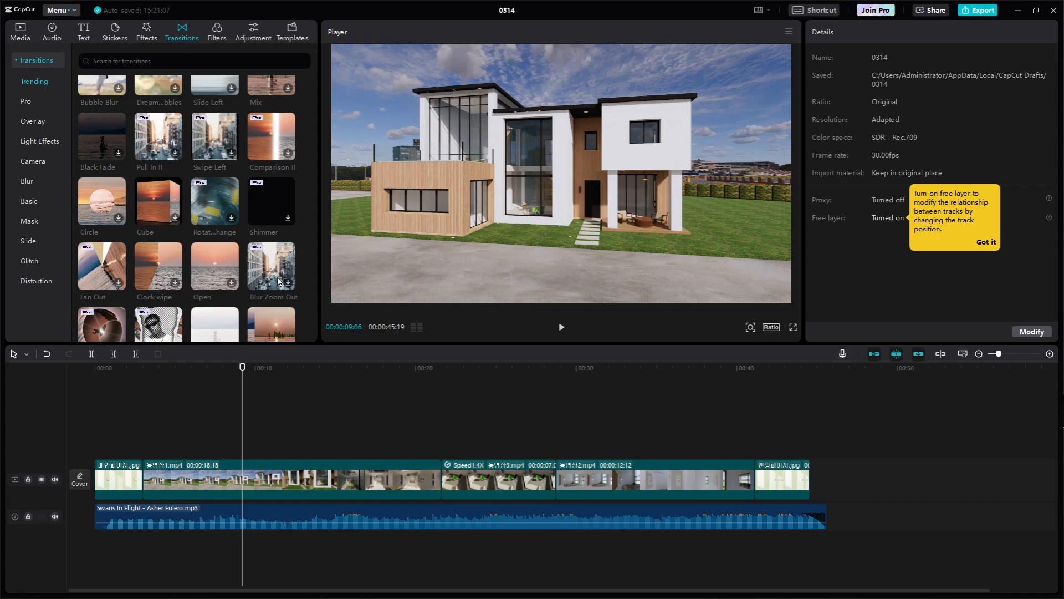
pyautogui.scroll(-1, 280, 285)
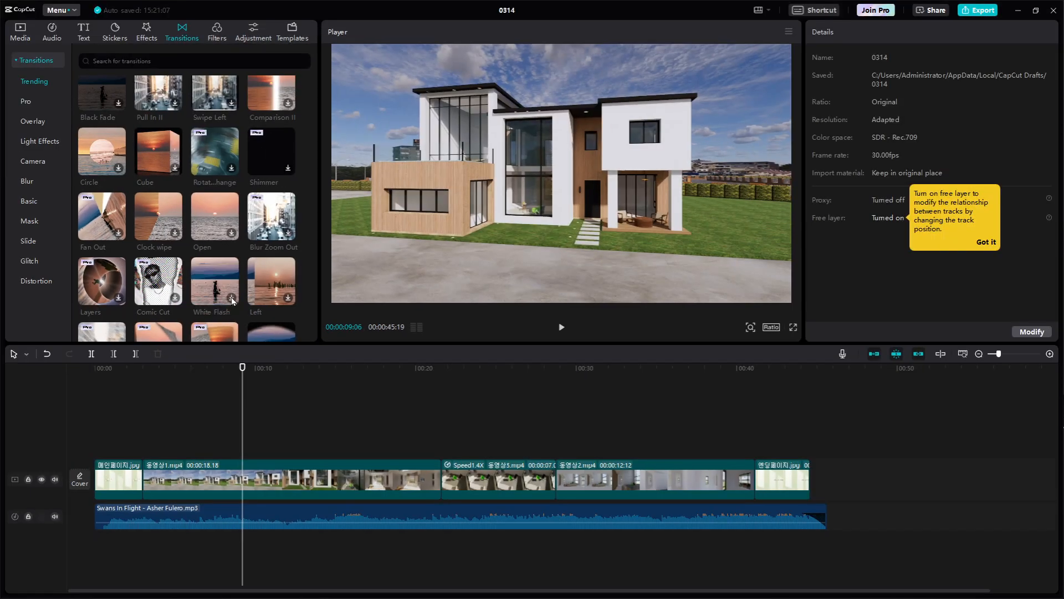
pyautogui.click(232, 300)
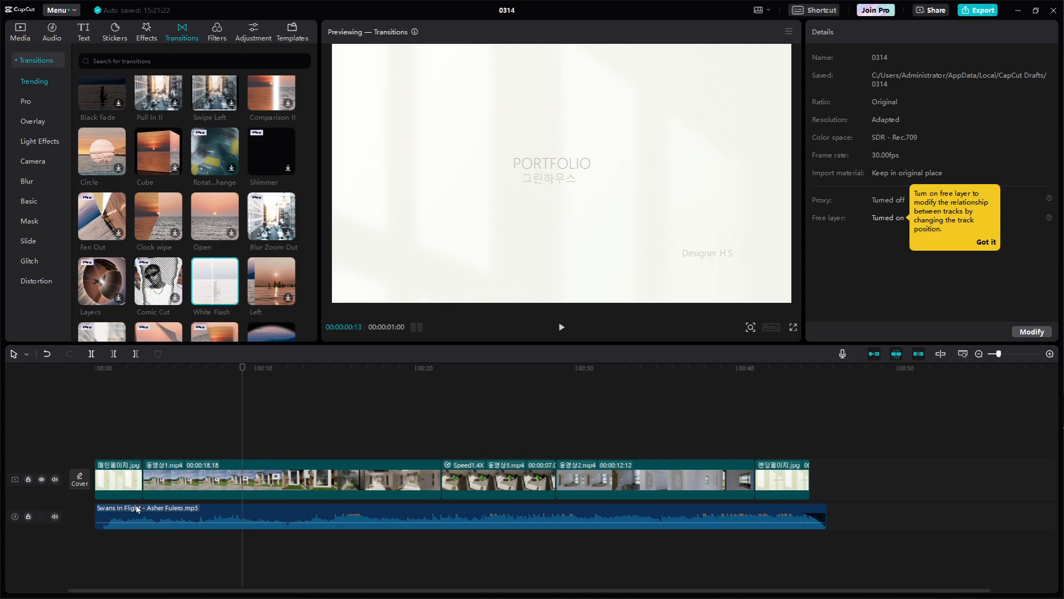
# Add the White Flash transition between the opening image and the first house clip
pyautogui.scroll(3, 126, 503)
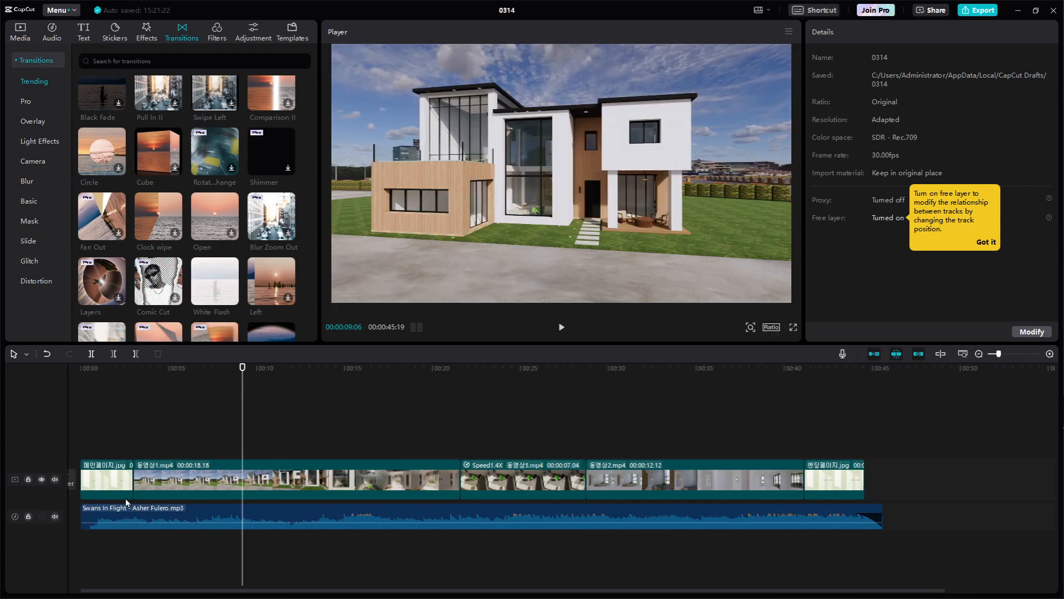
pyautogui.scroll(1, 193, 513)
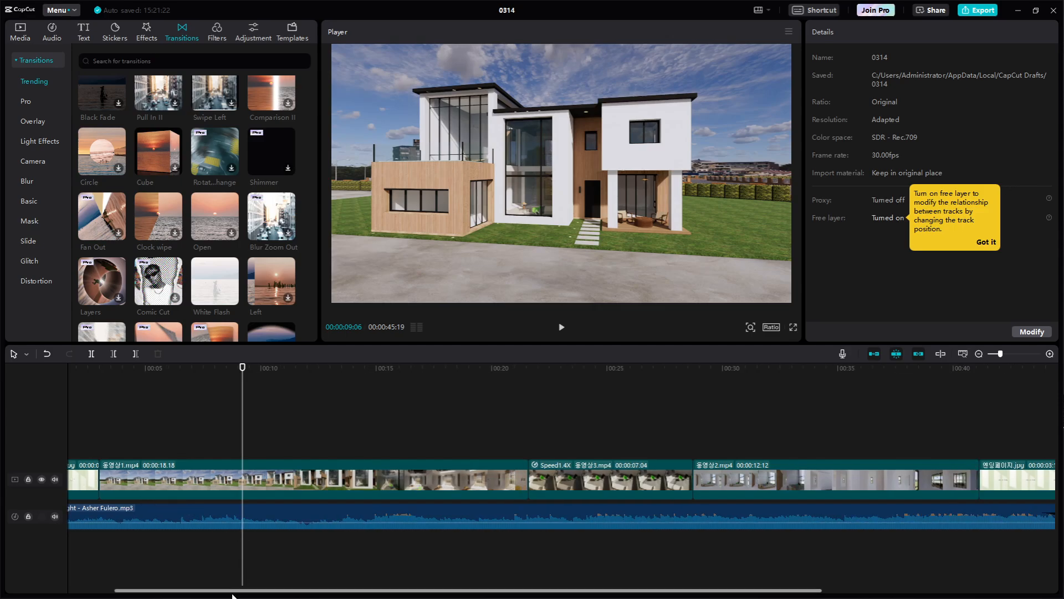
pyautogui.moveTo(230, 593); pyautogui.dragTo(132, 592)
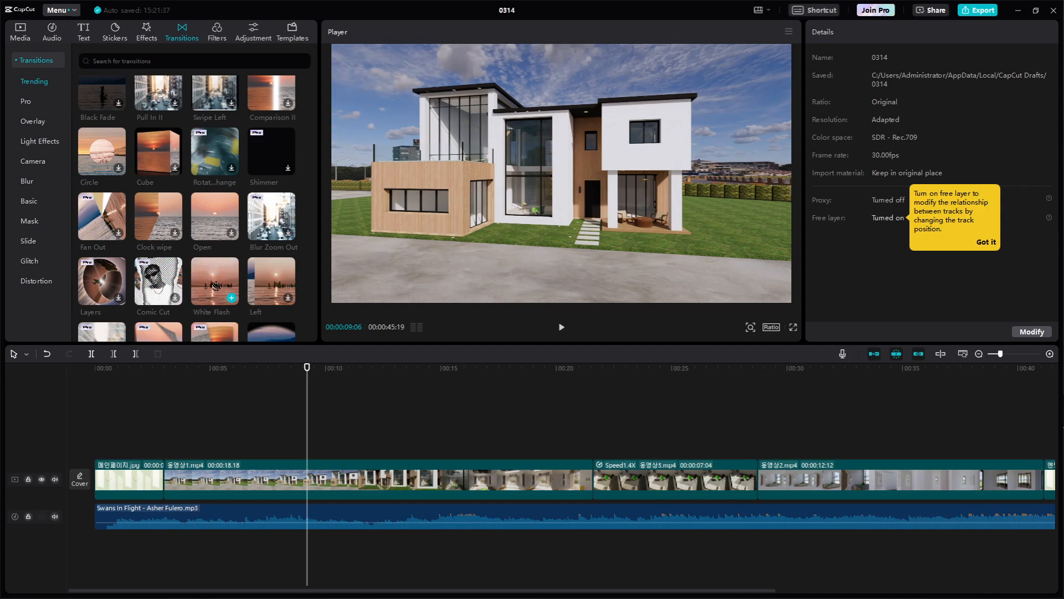
pyautogui.moveTo(215, 286); pyautogui.dragTo(159, 439)
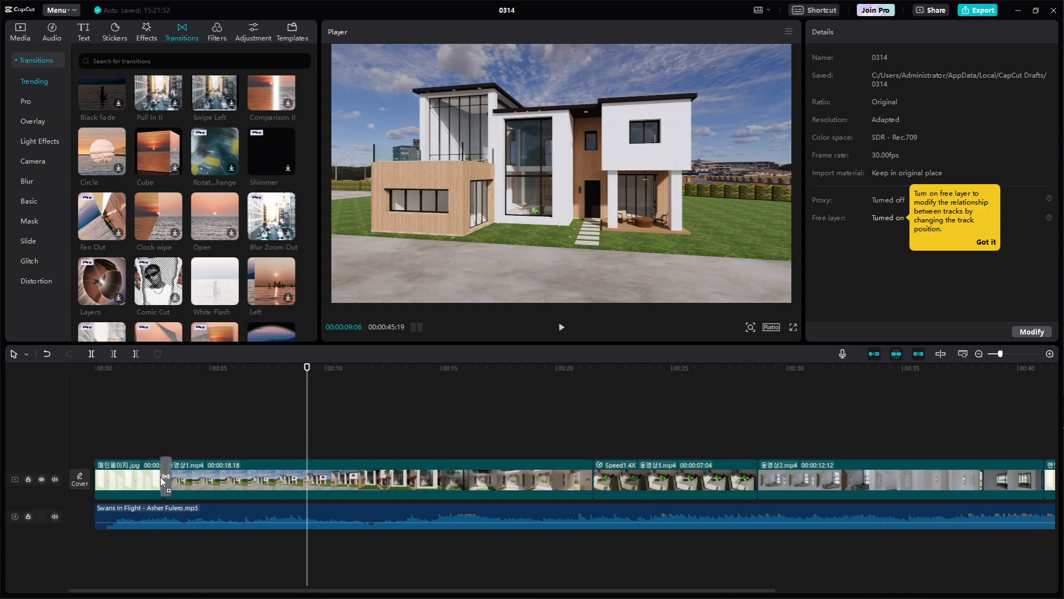
pyautogui.moveTo(161, 477); pyautogui.dragTo(162, 477)
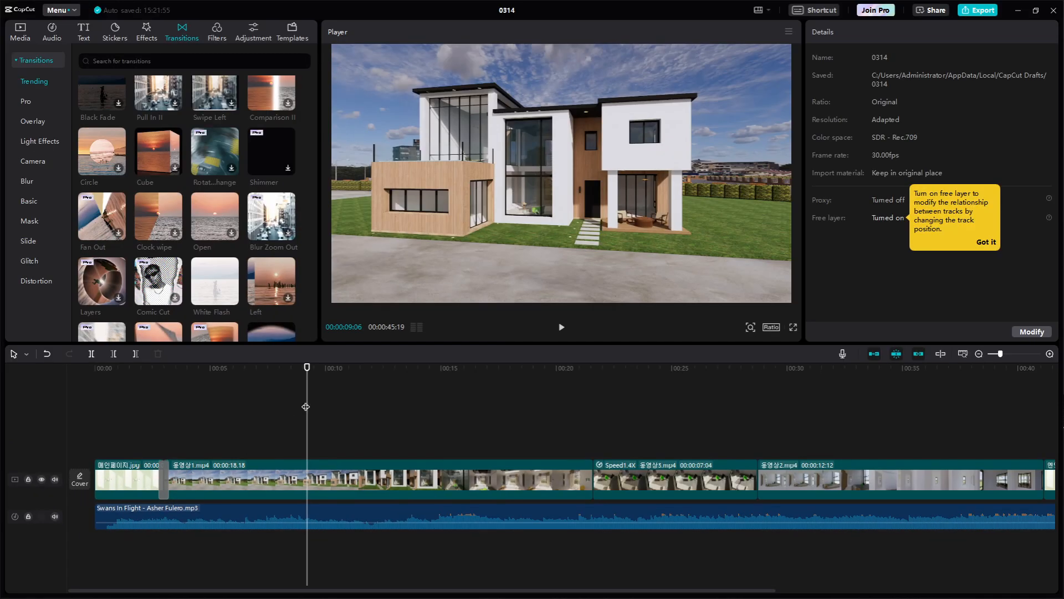
# Play the cut from the opening image through the White Flash transition into the first house clip
pyautogui.moveTo(305, 407); pyautogui.dragTo(137, 419)
pyautogui.press('space')
pyautogui.press('space')
pyautogui.press('space')
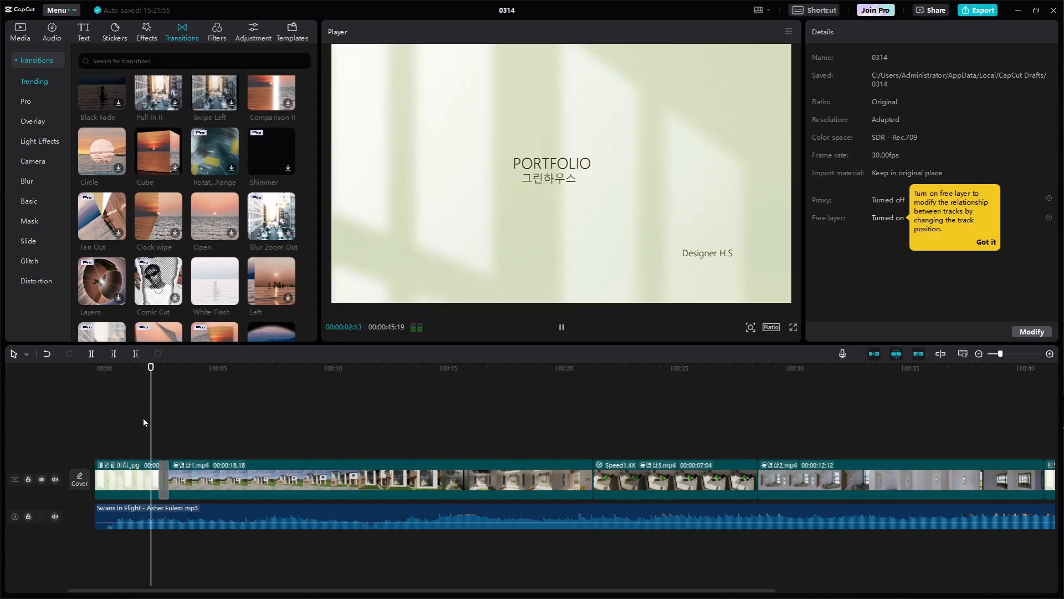
pyautogui.press('space')
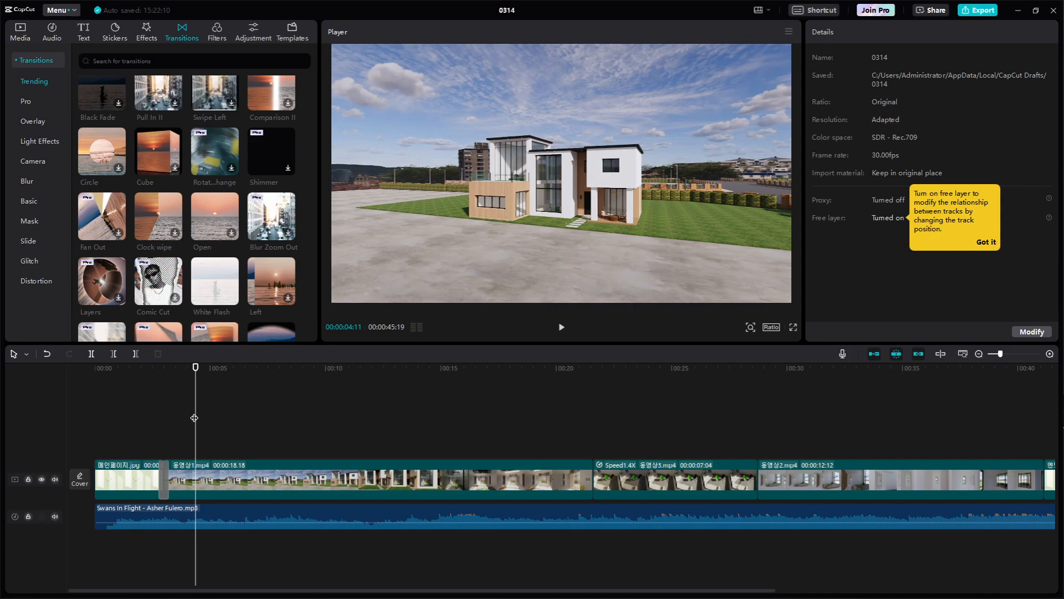
# Lengthen the White Flash transition to 1.0 s and play it from 00:00:02:14
pyautogui.moveTo(194, 418); pyautogui.dragTo(152, 426)
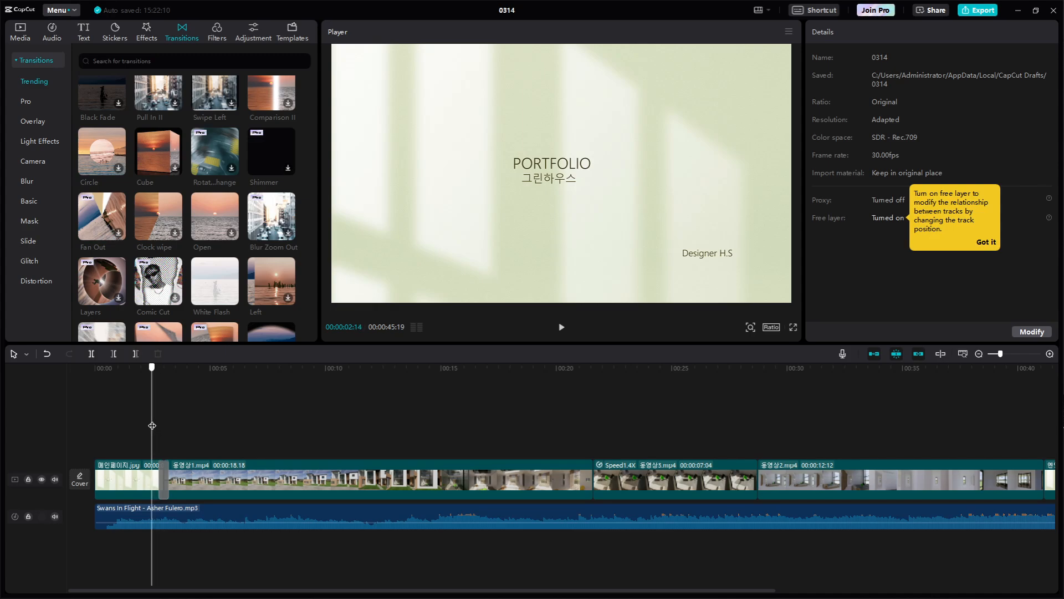
pyautogui.click(164, 478)
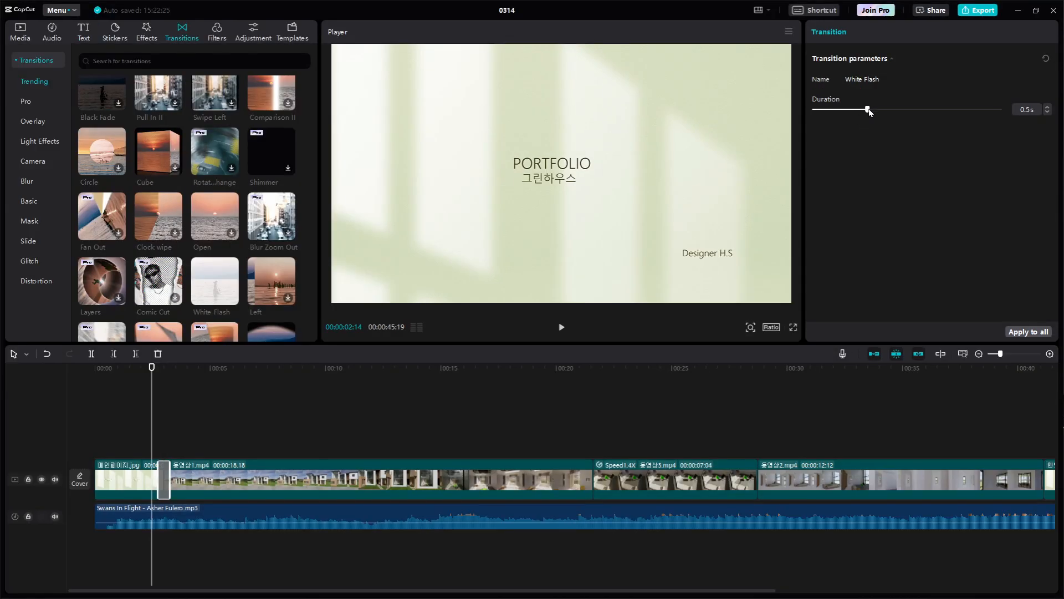
pyautogui.moveTo(868, 110); pyautogui.dragTo(935, 112)
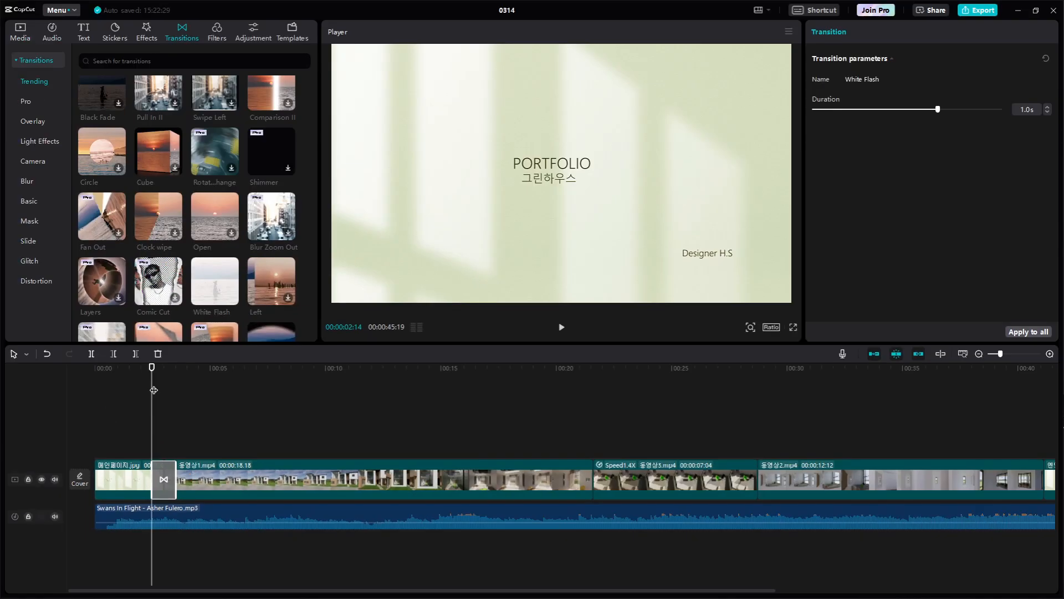
pyautogui.press('space')
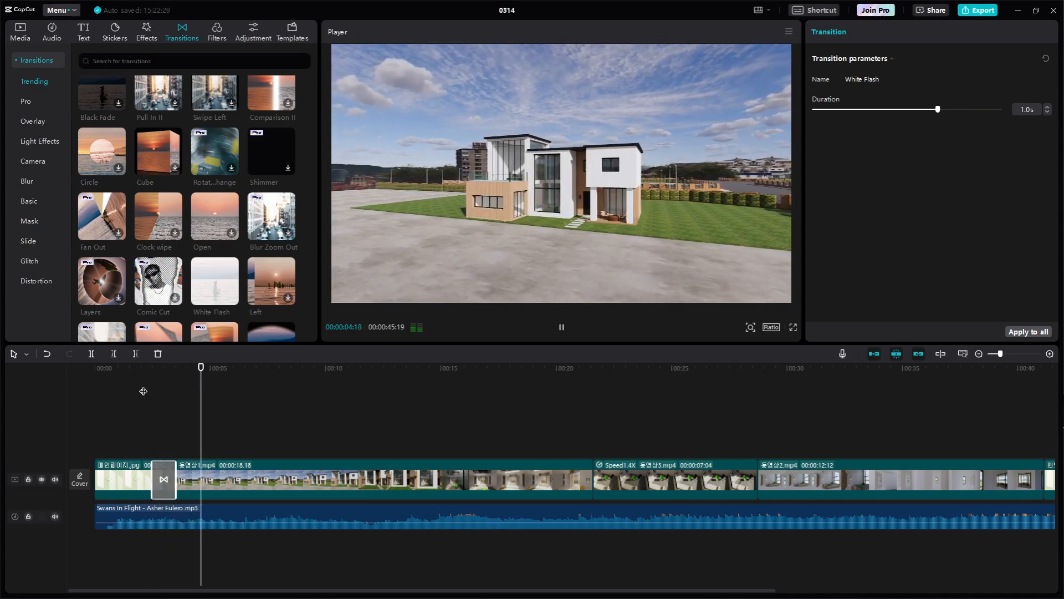
pyautogui.press('space')
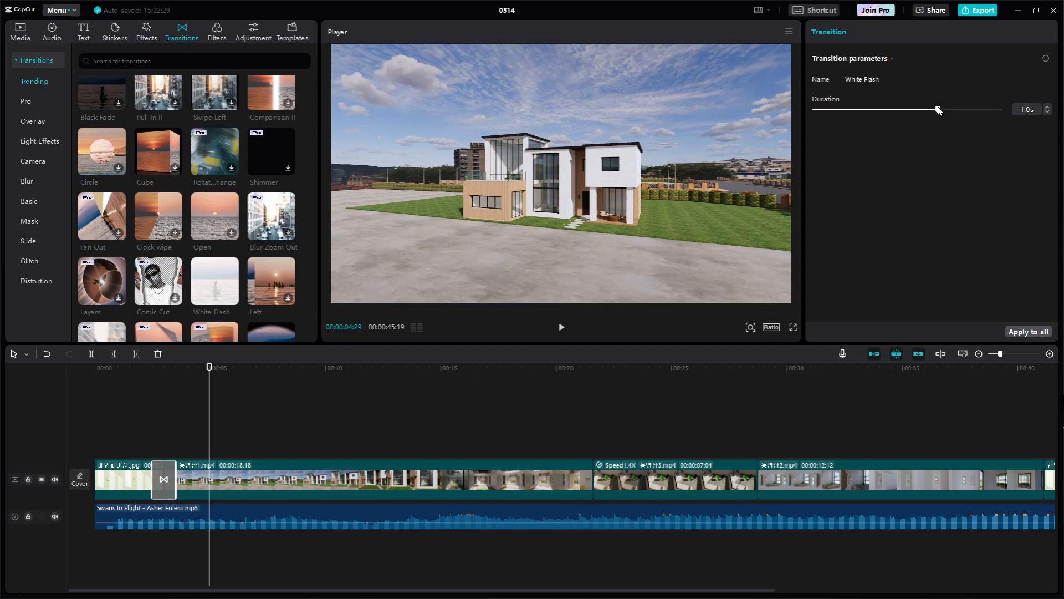
# Set the White Flash transition's duration to 0.8 s and play the opening into the first house clip
pyautogui.moveTo(936, 109); pyautogui.dragTo(916, 108)
pyautogui.moveTo(209, 392); pyautogui.dragTo(61, 404)
pyautogui.press('space')
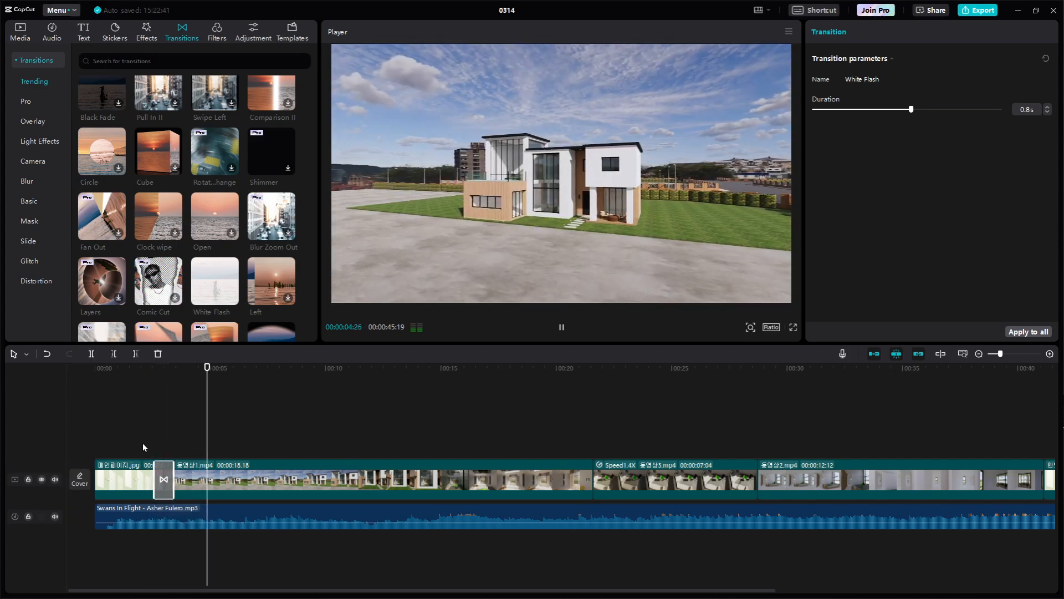
pyautogui.press('space')
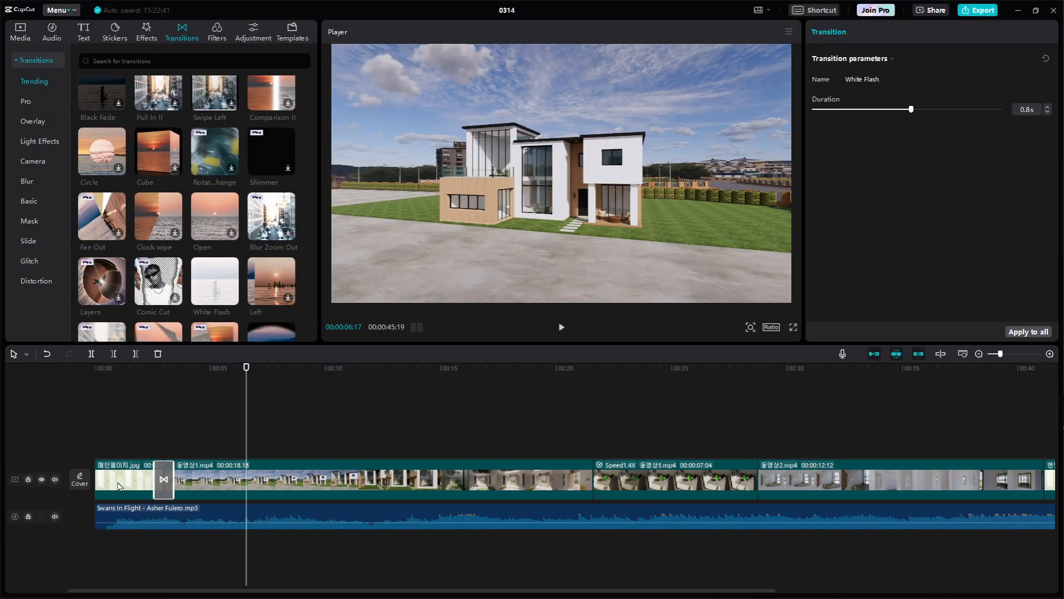
# Select the opening image clip and play it from 00:00:00:00
pyautogui.click(164, 484)
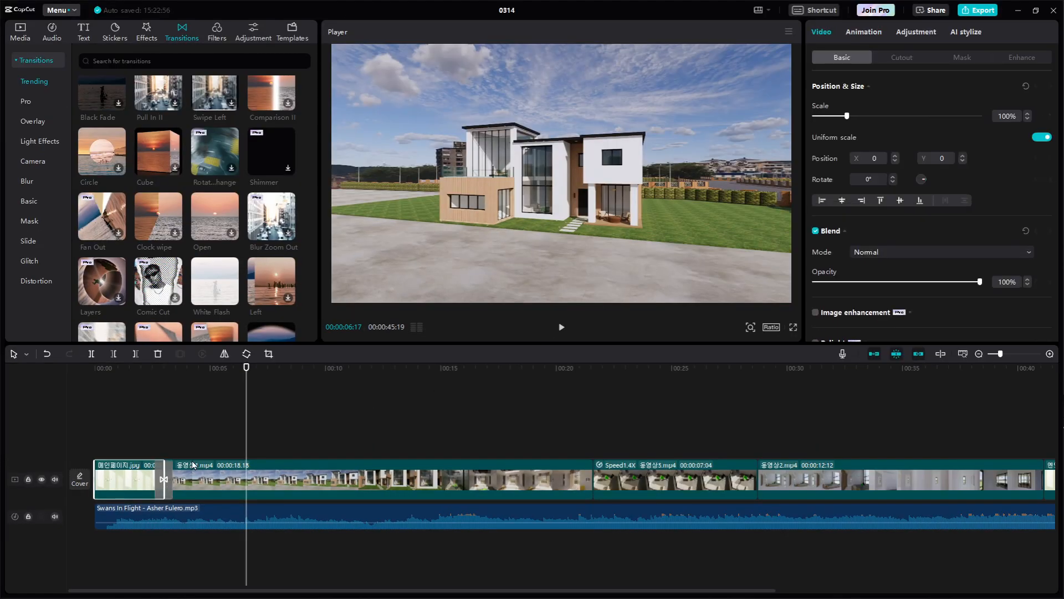
pyautogui.press('Home')
pyautogui.press('space')
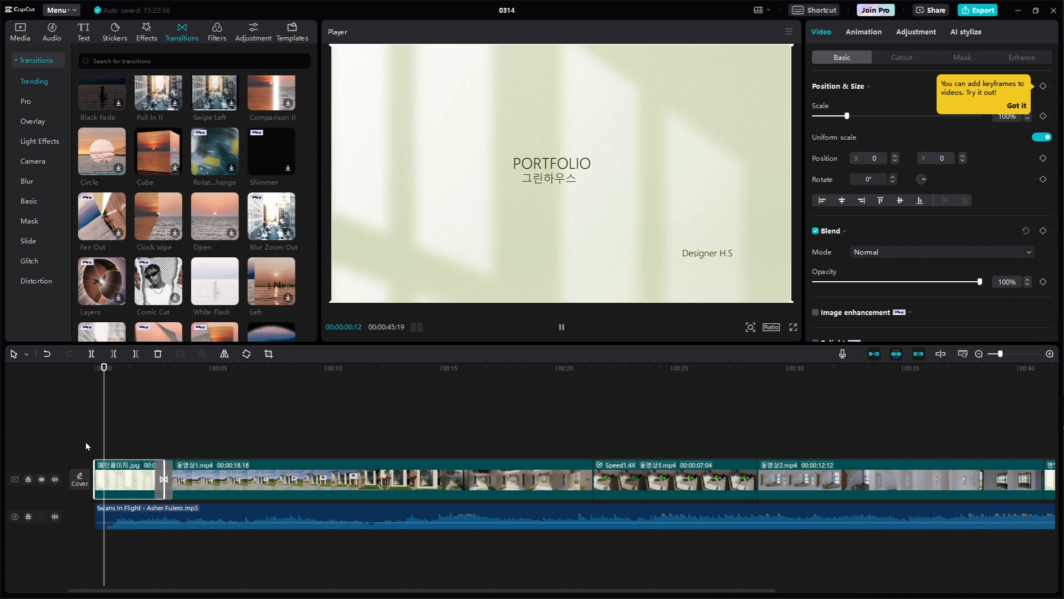
pyautogui.press('space')
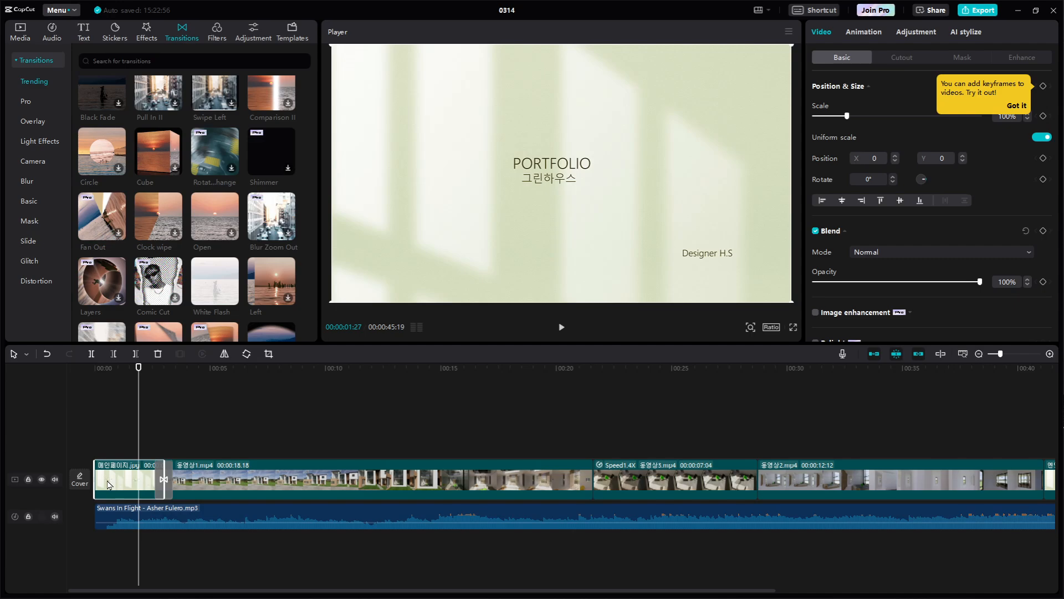
# Look over the trending transitions and the opening image's Cutout and In animation options, and clear the clip selection
pyautogui.scroll(1, 148, 177)
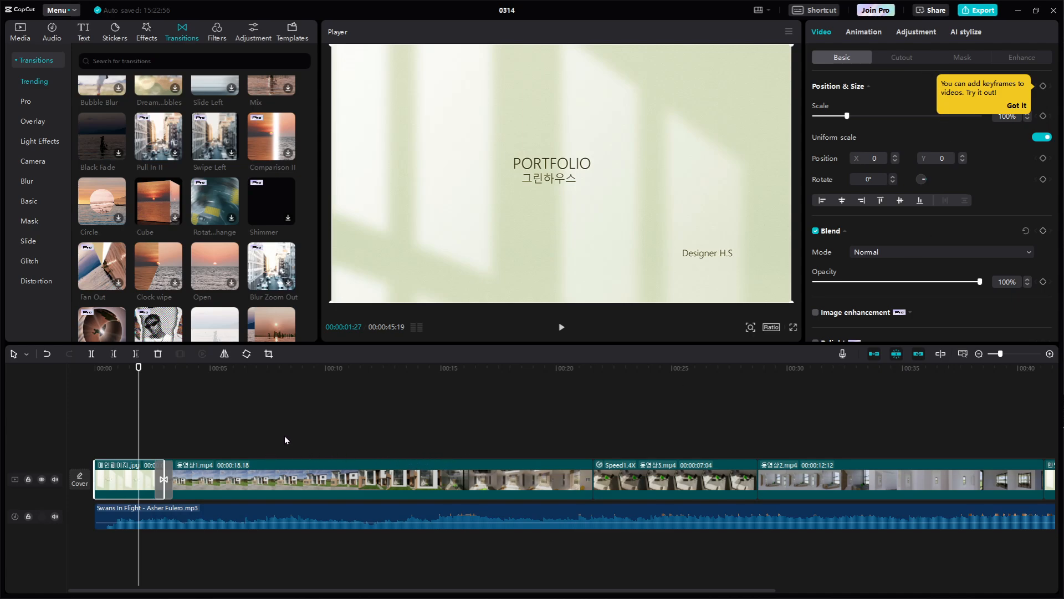
pyautogui.scroll(-3, 882, 250)
pyautogui.scroll(3, 902, 243)
pyautogui.click(899, 57)
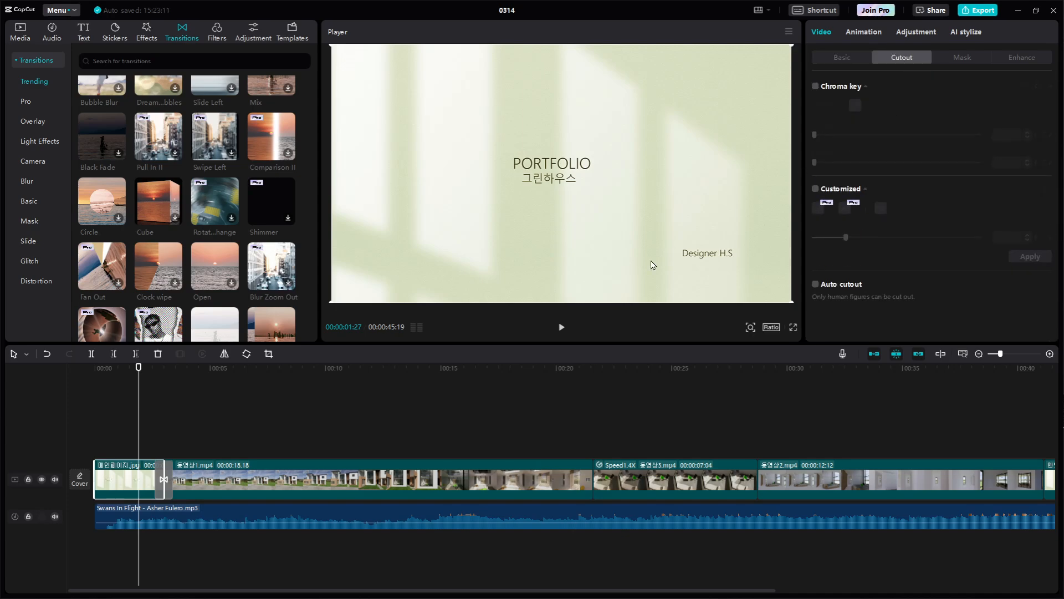
pyautogui.click(167, 444)
pyautogui.click(108, 487)
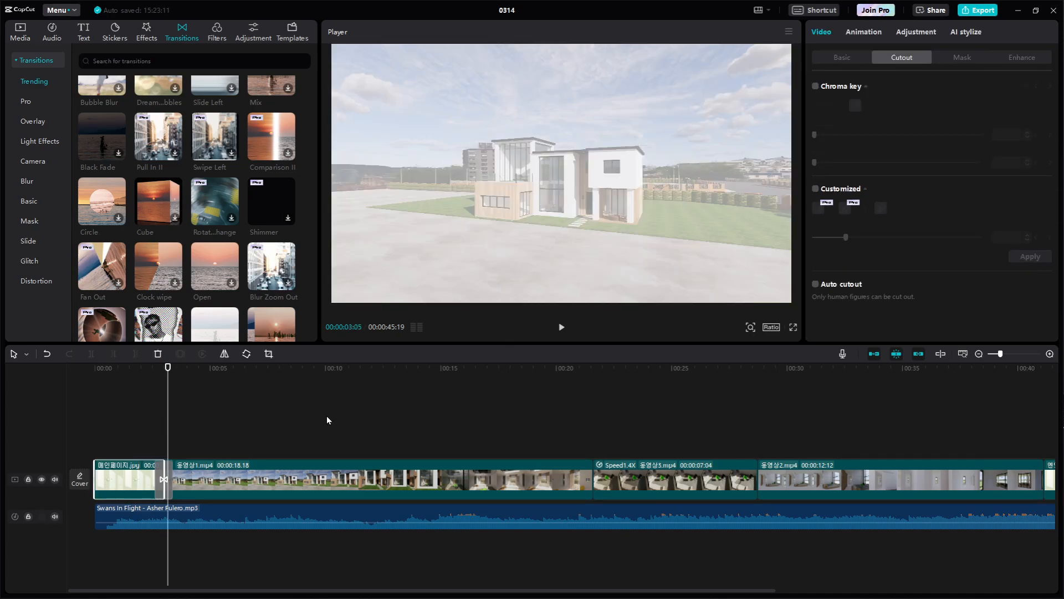
pyautogui.click(875, 35)
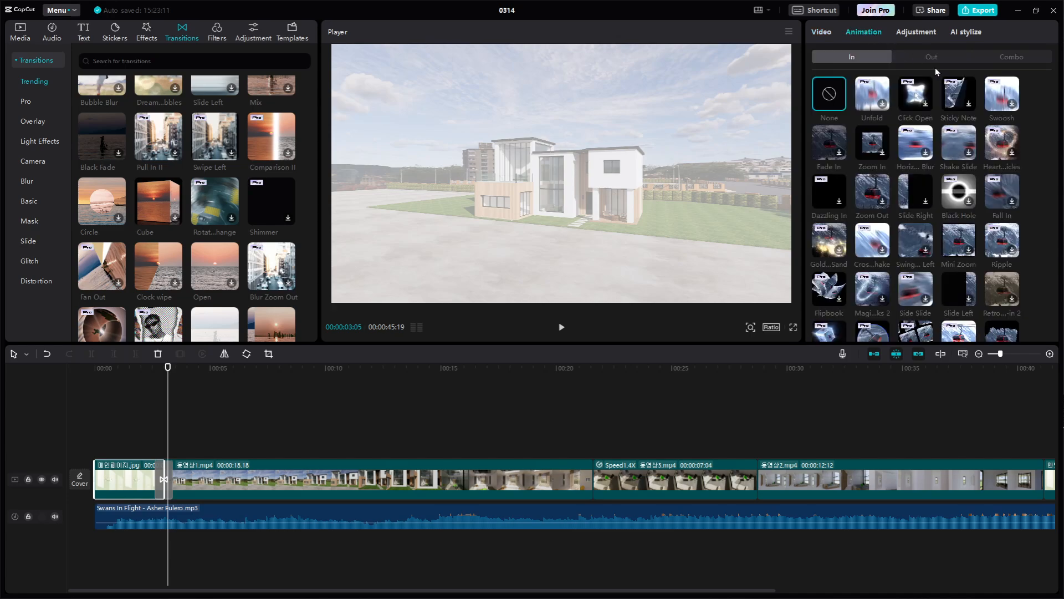
pyautogui.click(128, 451)
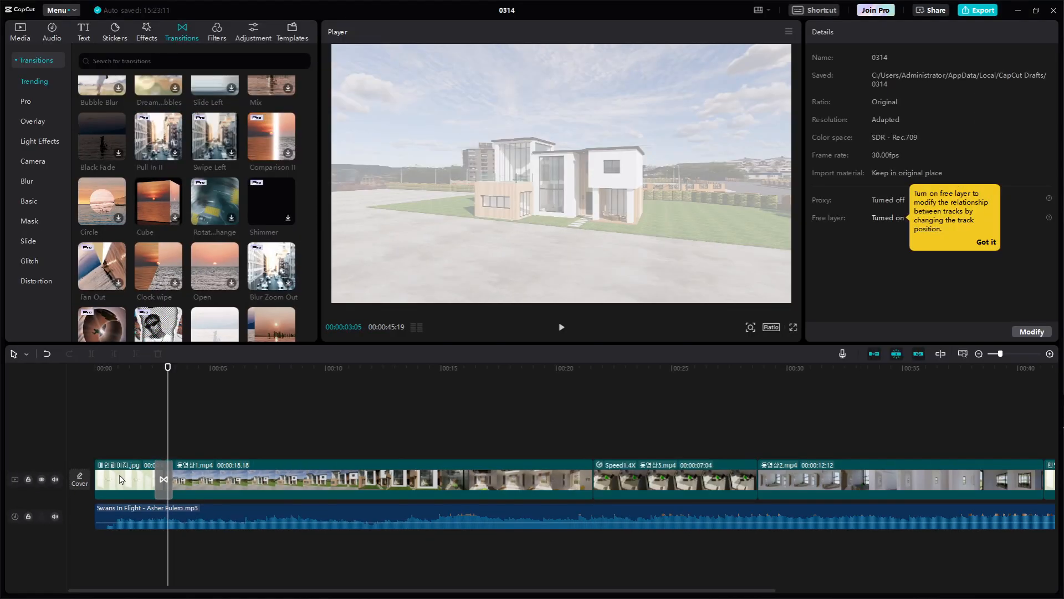
# Select the opening image clip with the playhead at 00:00:00:29 and look through its In and Out animations
pyautogui.click(161, 476)
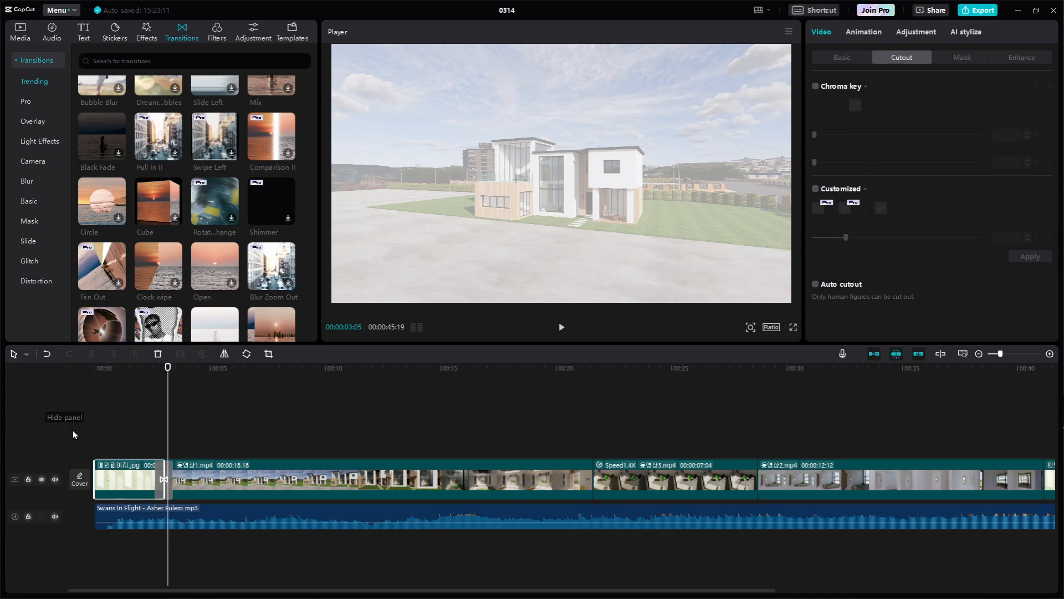
pyautogui.click(117, 431)
pyautogui.click(127, 476)
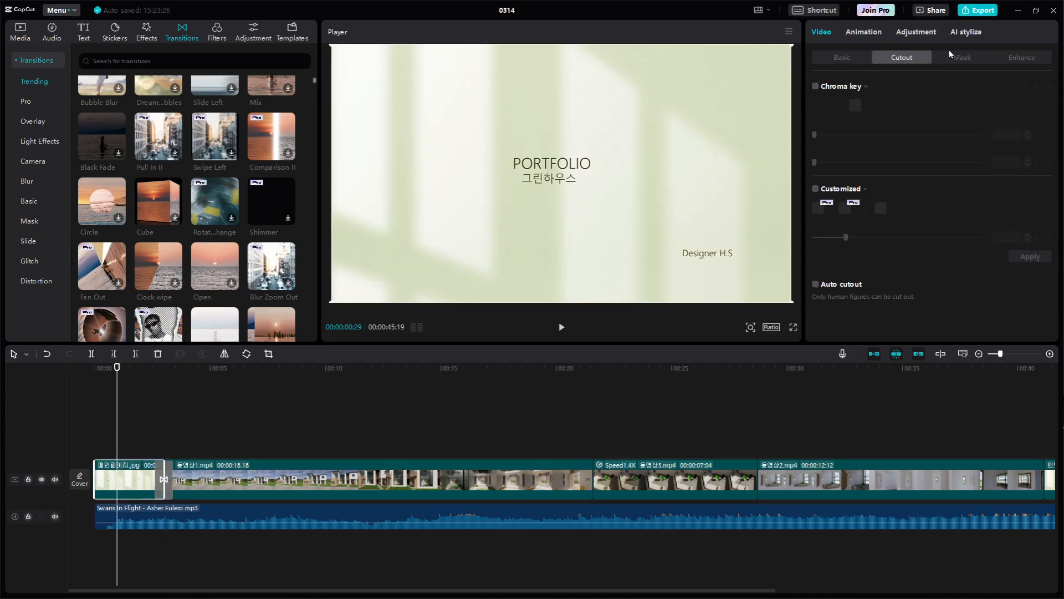
pyautogui.click(868, 34)
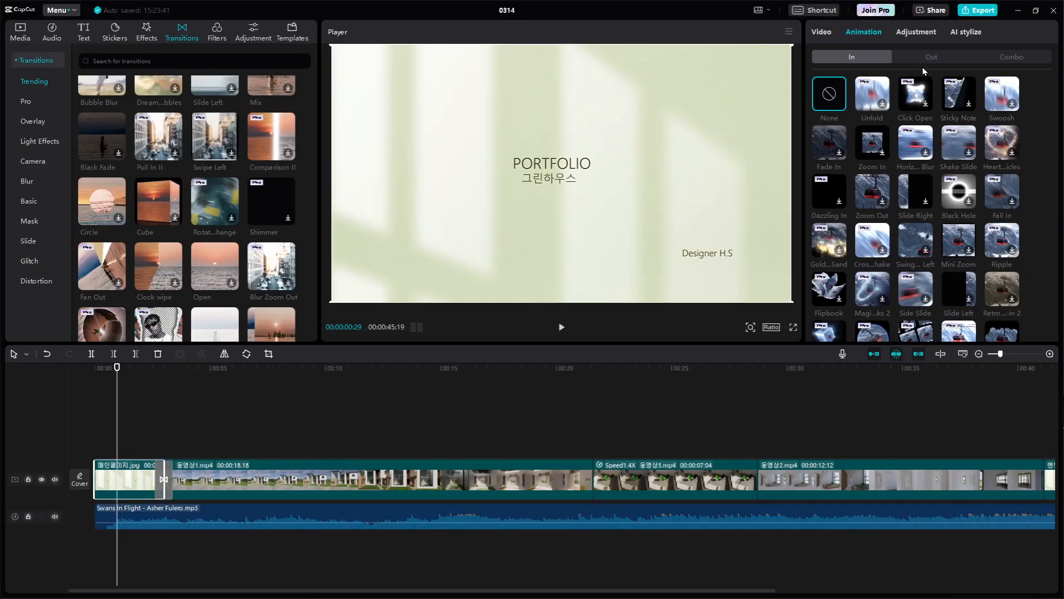
pyautogui.click(941, 56)
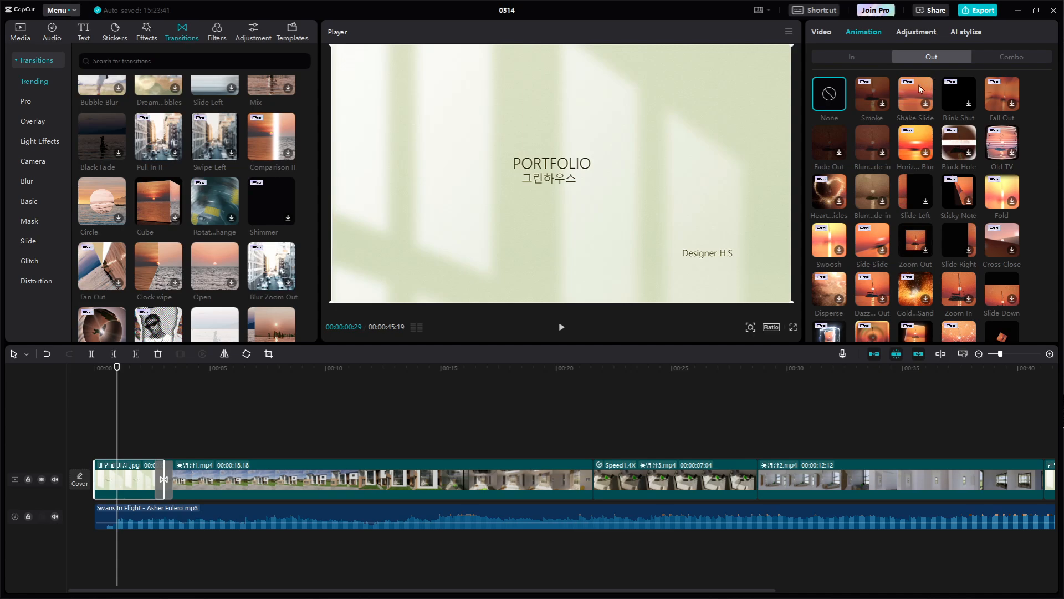
pyautogui.click(875, 55)
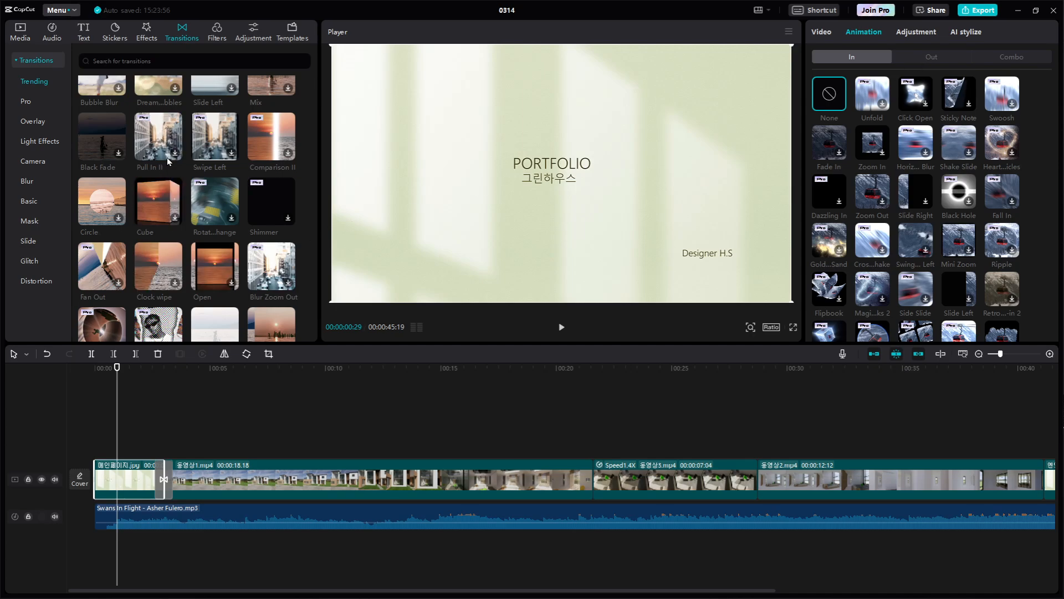
pyautogui.scroll(2, 169, 163)
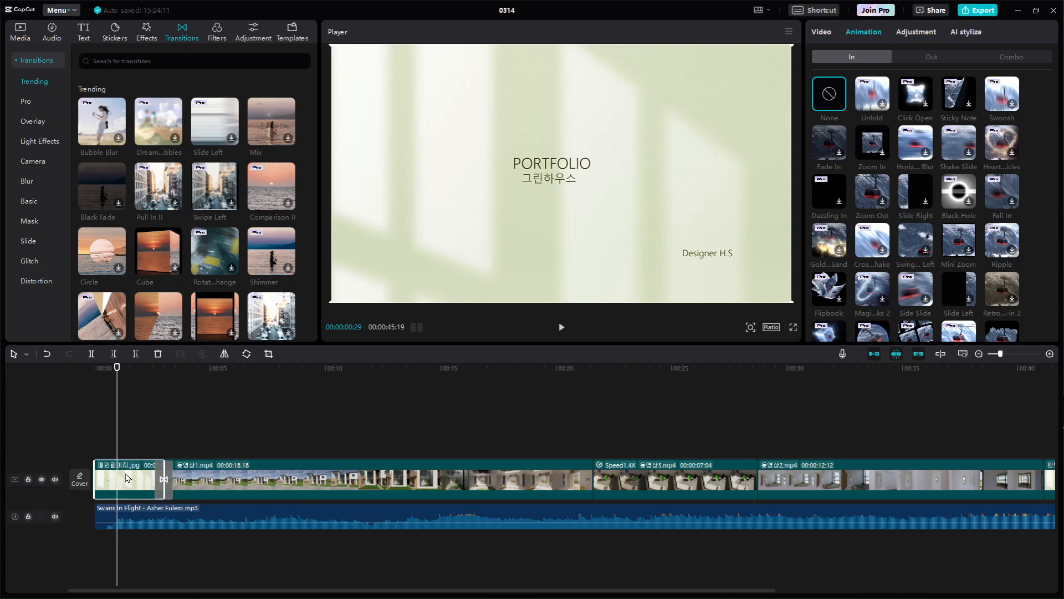
pyautogui.hotkey('ctrl', '1')
pyautogui.click(938, 43)
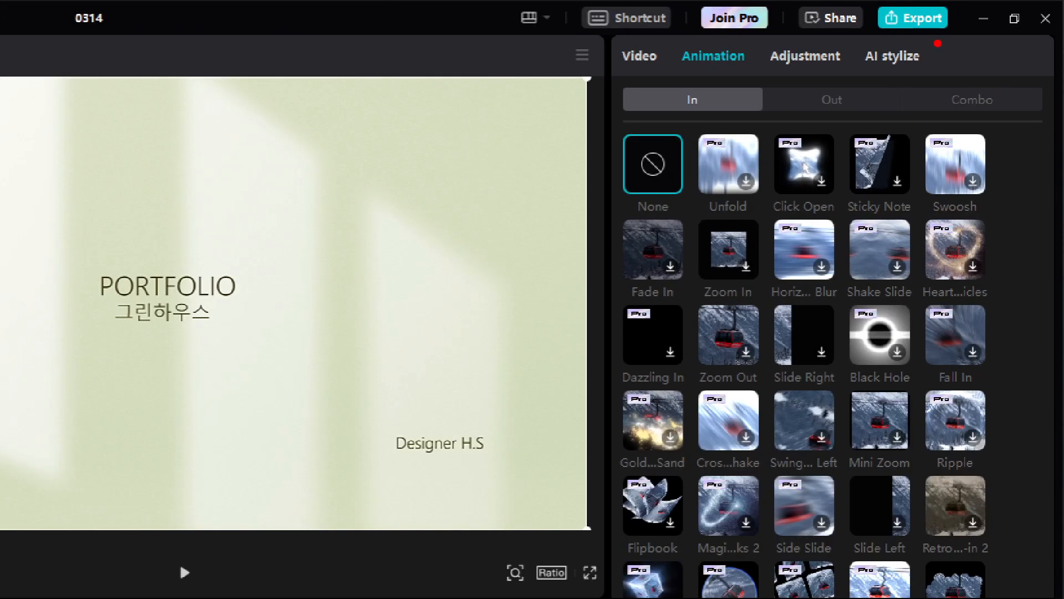
pyautogui.moveTo(756, 85)
pyautogui.mouseDown()
pyautogui.moveTo(648, 56)
pyautogui.moveTo(727, 98)
pyautogui.moveTo(679, 101)
pyautogui.mouseUp()
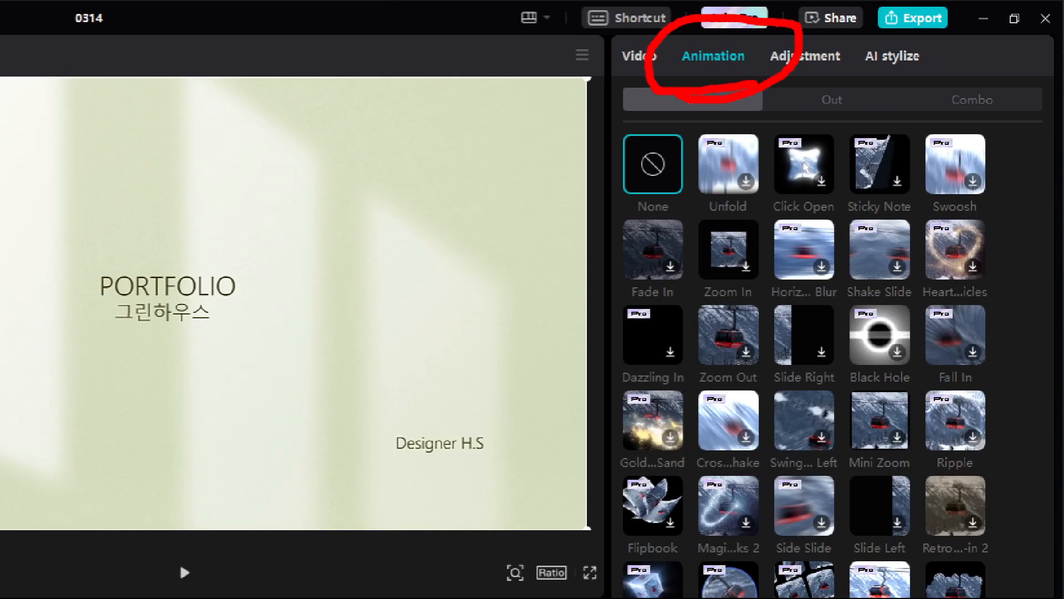
pyautogui.press('Escape')
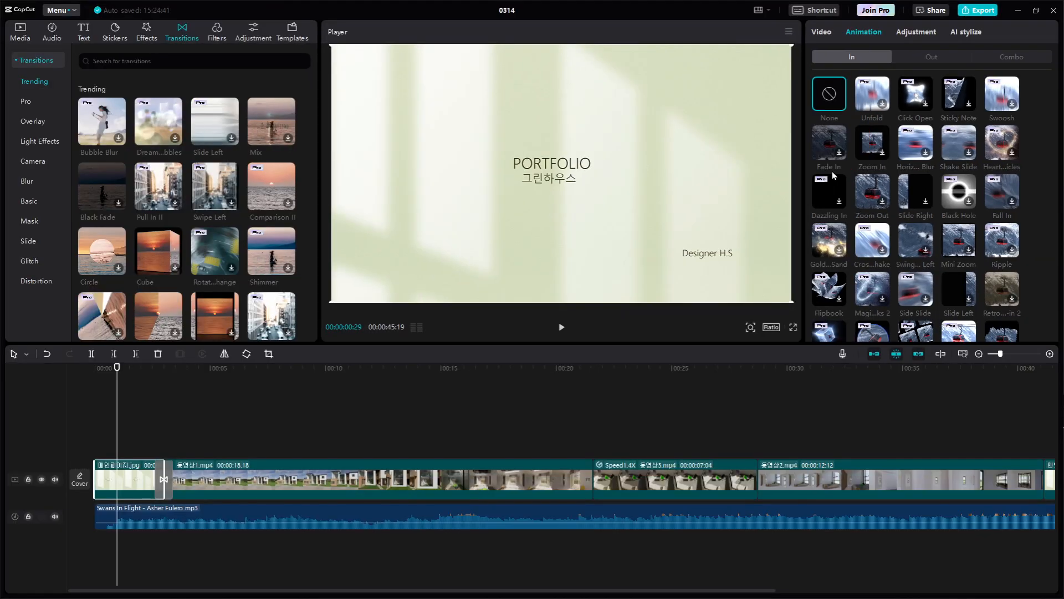
# Apply the Fade In animation to the start of the opening image clip
pyautogui.click(837, 158)
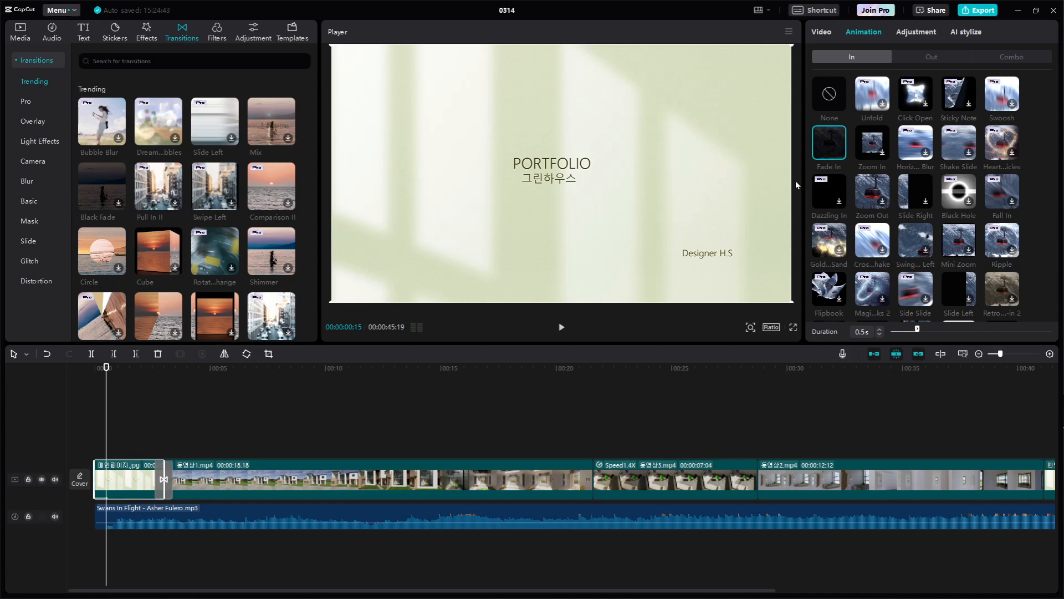
# Replay the opening image's Fade In several times from the start of the timeline
pyautogui.click(81, 367)
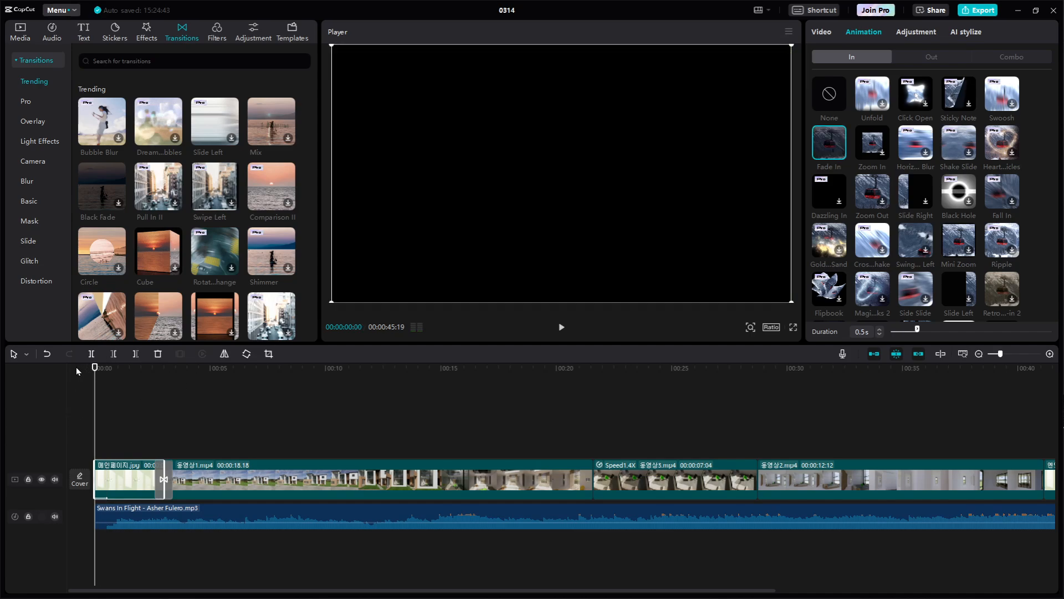
pyautogui.press('space')
pyautogui.press('space')
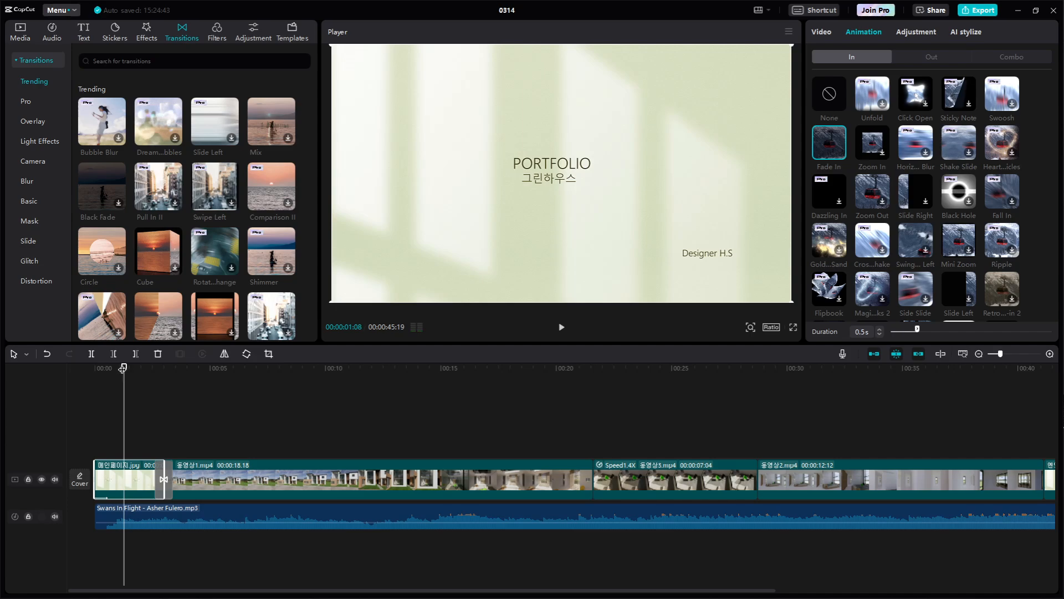
pyautogui.moveTo(123, 367); pyautogui.dragTo(52, 363)
pyautogui.press('space')
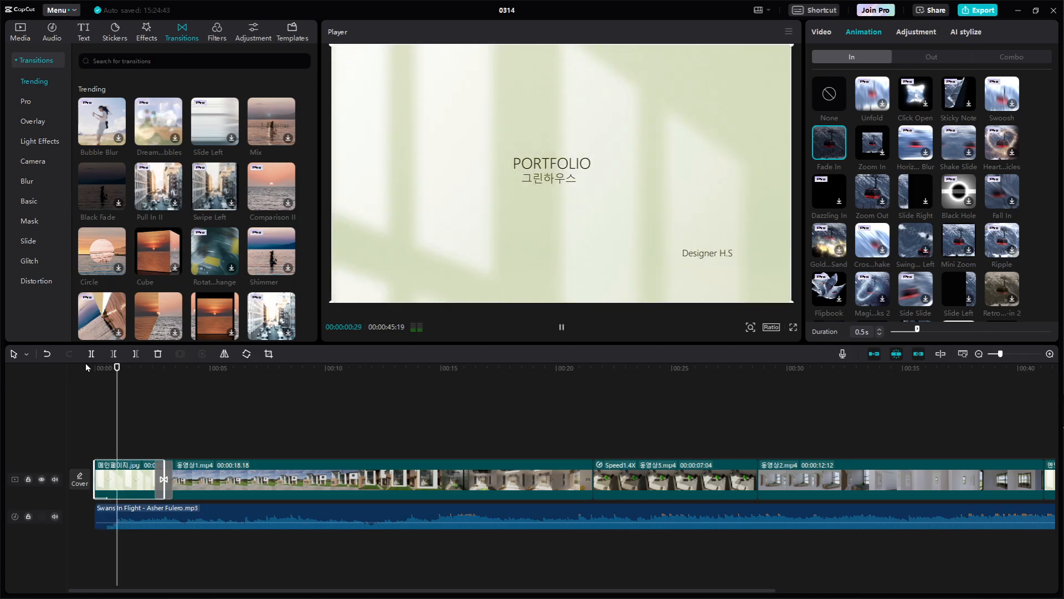
pyautogui.press('space')
pyautogui.moveTo(123, 367); pyautogui.dragTo(56, 371)
pyautogui.press('space')
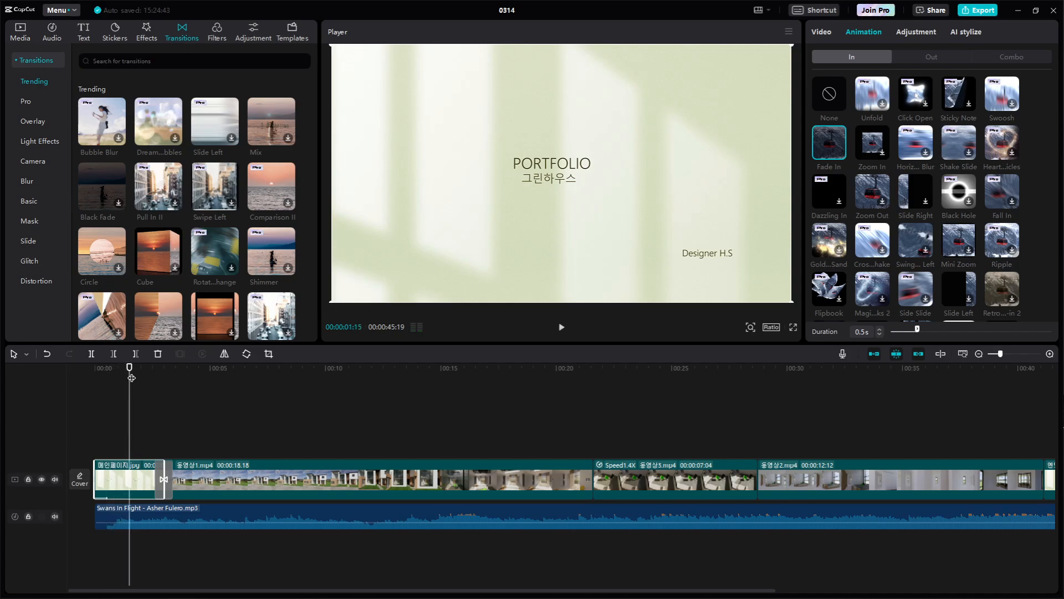
pyautogui.moveTo(129, 376); pyautogui.dragTo(51, 384)
pyautogui.press('space')
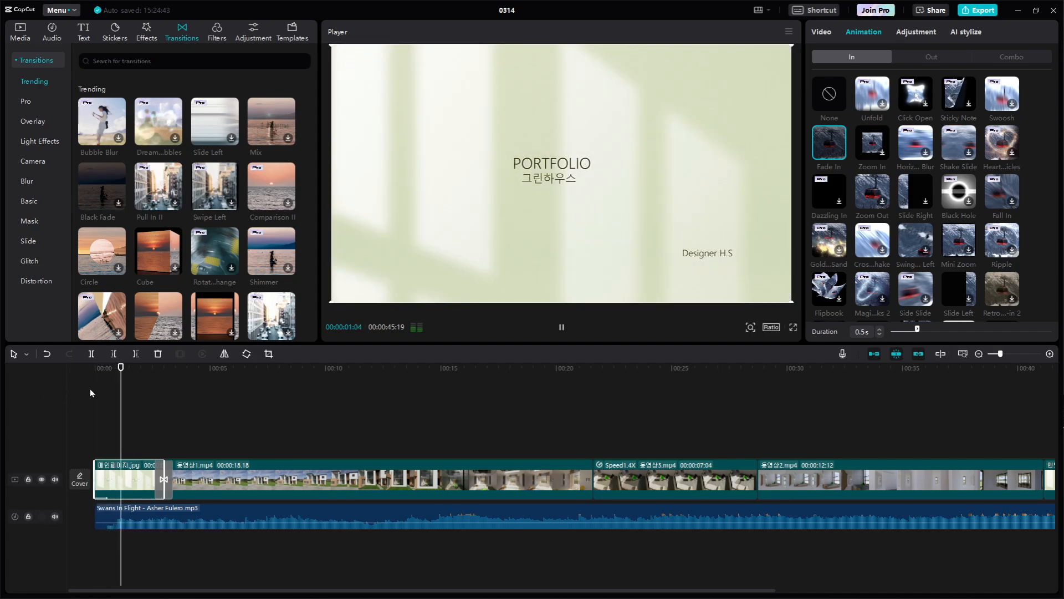
pyautogui.press('space')
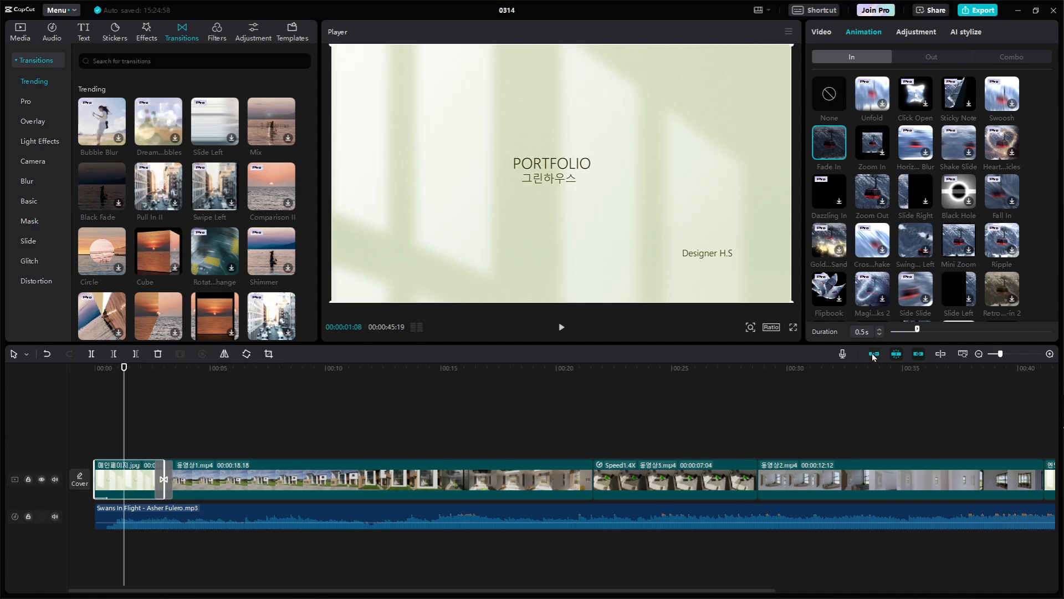
# Set the opening image's Fade In duration to 0.7s and play the video from the start to check it
pyautogui.click(833, 146)
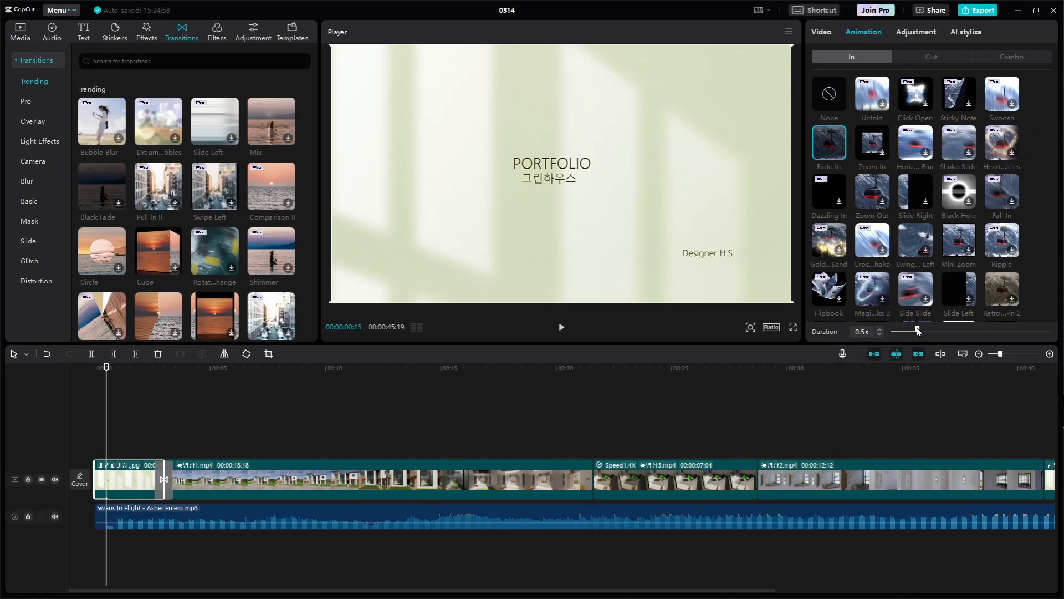
pyautogui.moveTo(918, 331); pyautogui.dragTo(927, 330)
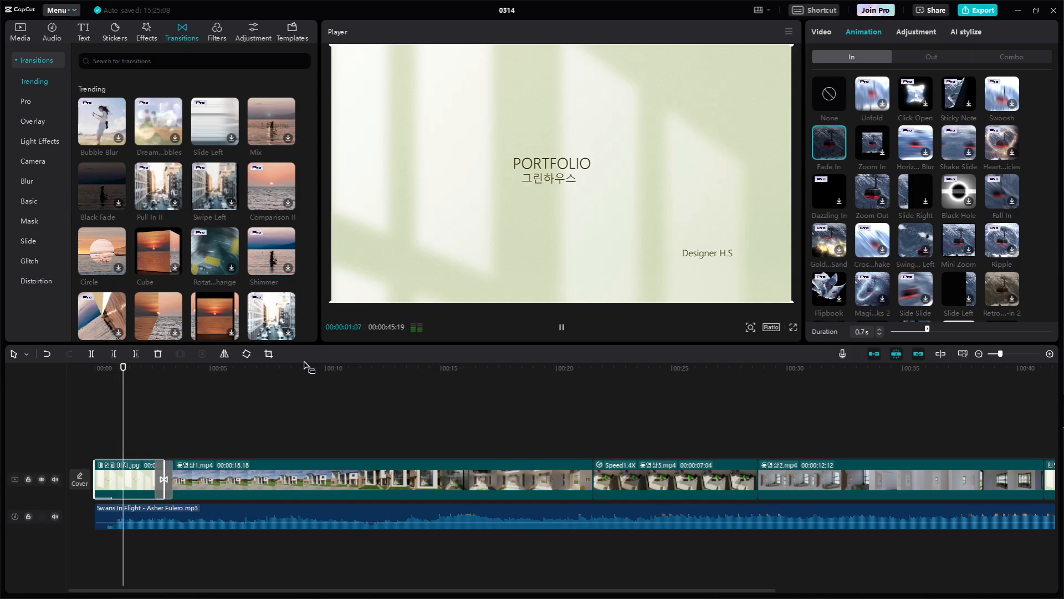
pyautogui.moveTo(133, 370); pyautogui.dragTo(57, 369)
pyautogui.press('space')
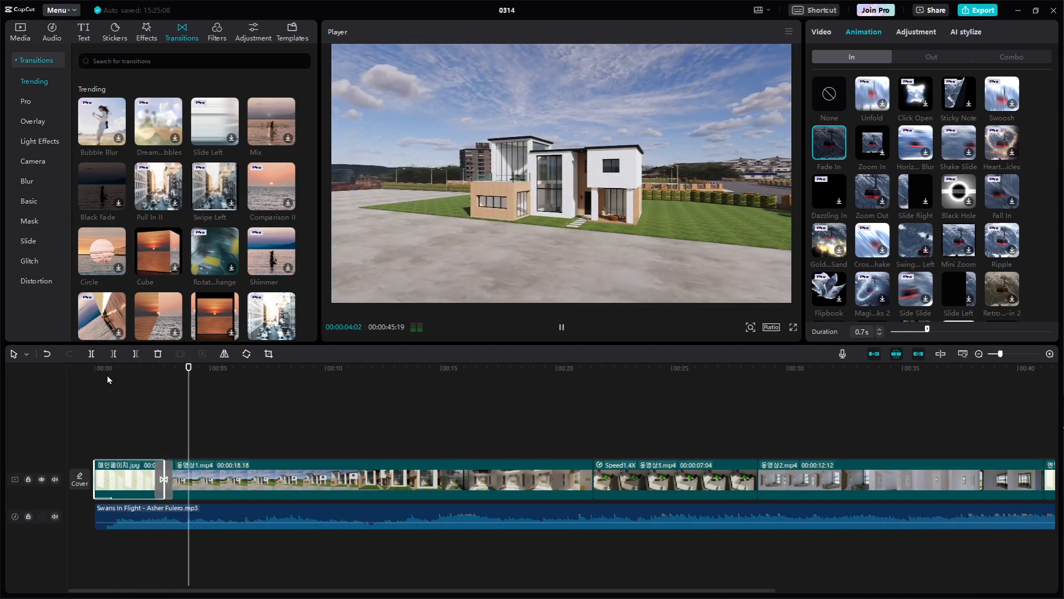
pyautogui.press('space')
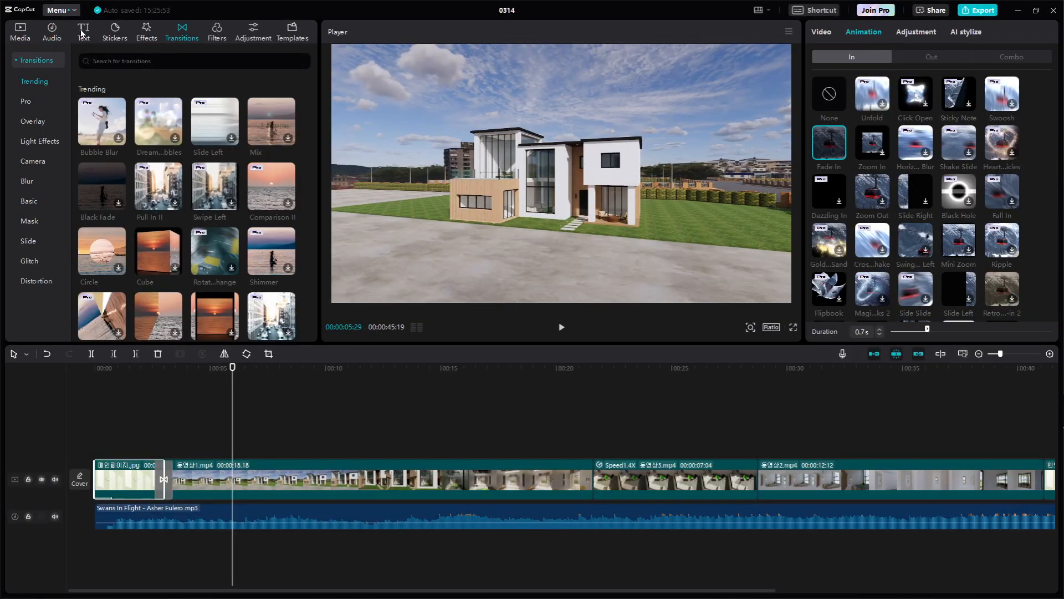
# Add a default text clip above 동영상1.mp4 at about 00:00:05 and place its text in the lower-right area of the frame
pyautogui.click(82, 31)
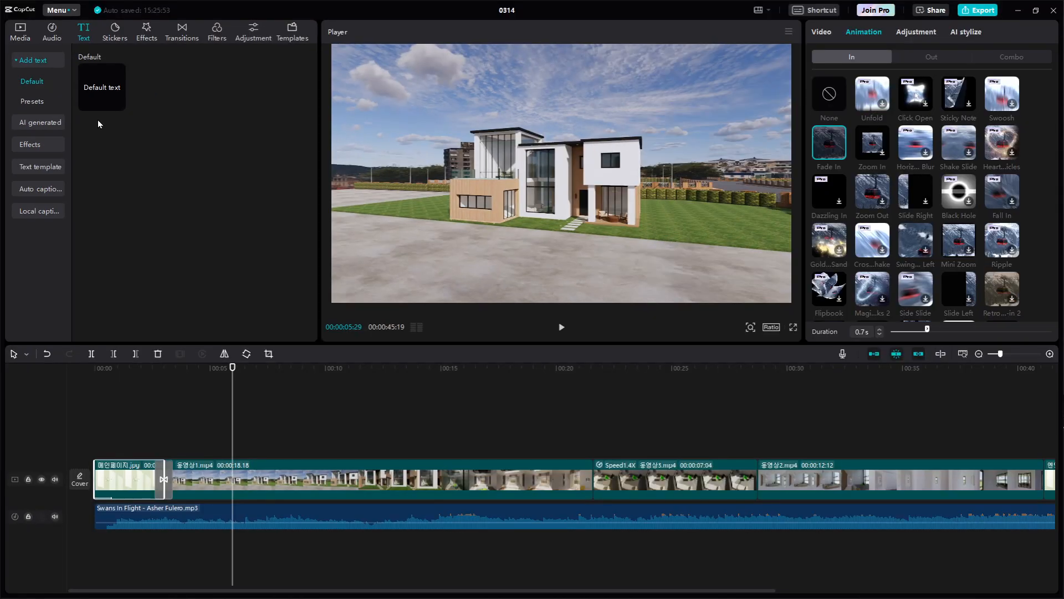
pyautogui.click(107, 91)
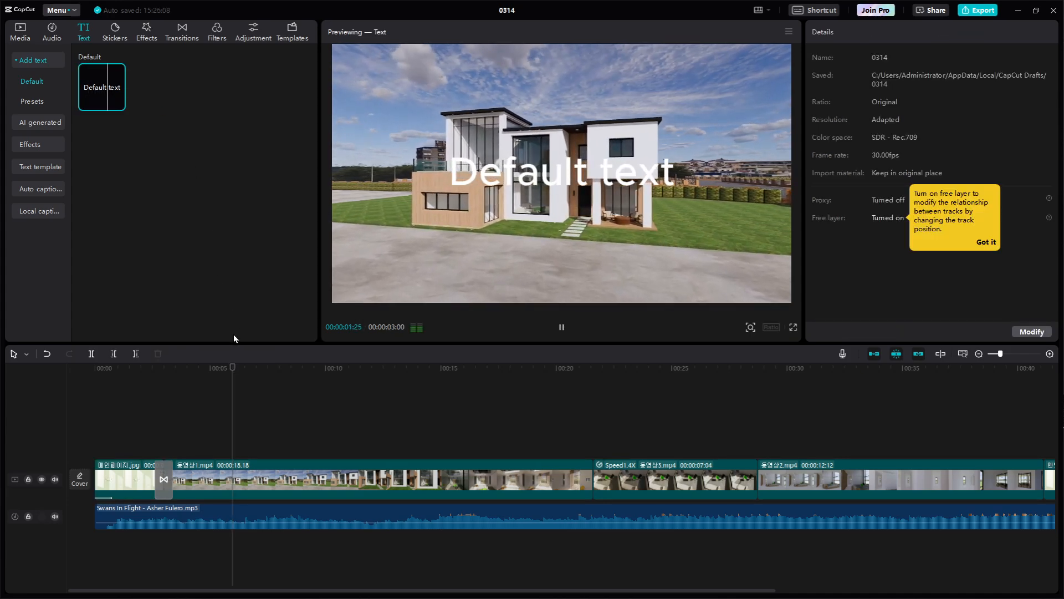
pyautogui.press('space')
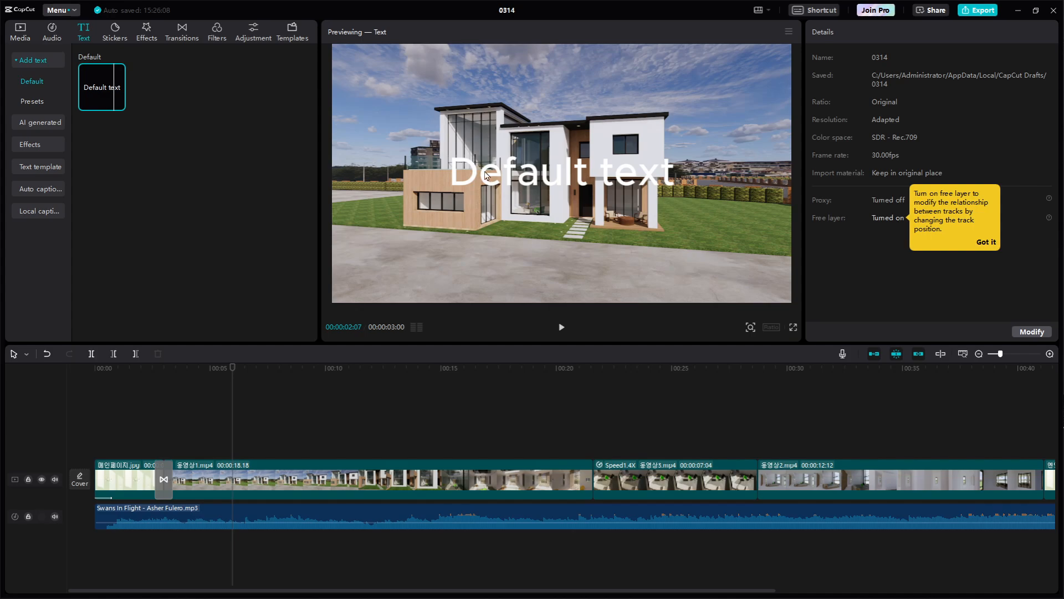
pyautogui.moveTo(104, 88)
pyautogui.moveTo(96, 85); pyautogui.dragTo(206, 446)
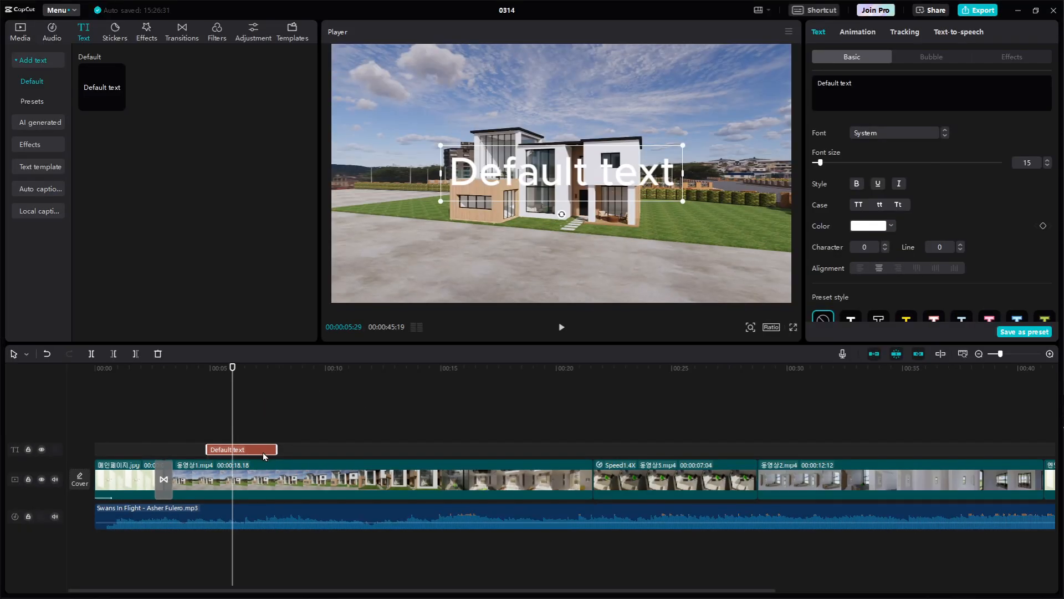
pyautogui.moveTo(262, 449); pyautogui.dragTo(263, 451)
pyautogui.moveTo(536, 178); pyautogui.dragTo(638, 271)
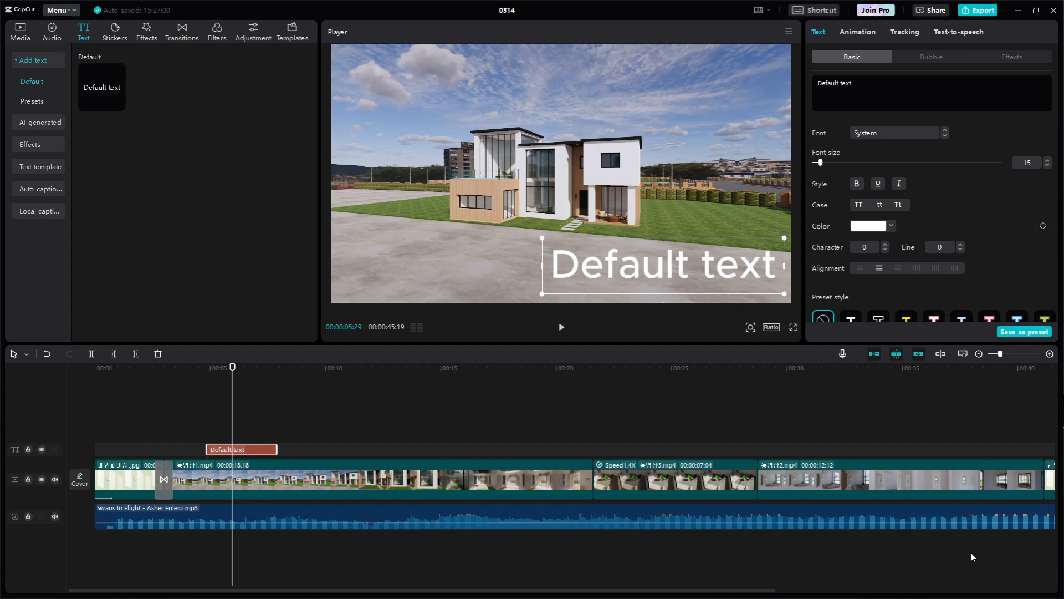
# Replace the default text with "Exterior" and shrink it to 60% scale
pyautogui.moveTo(868, 83); pyautogui.dragTo(783, 88)
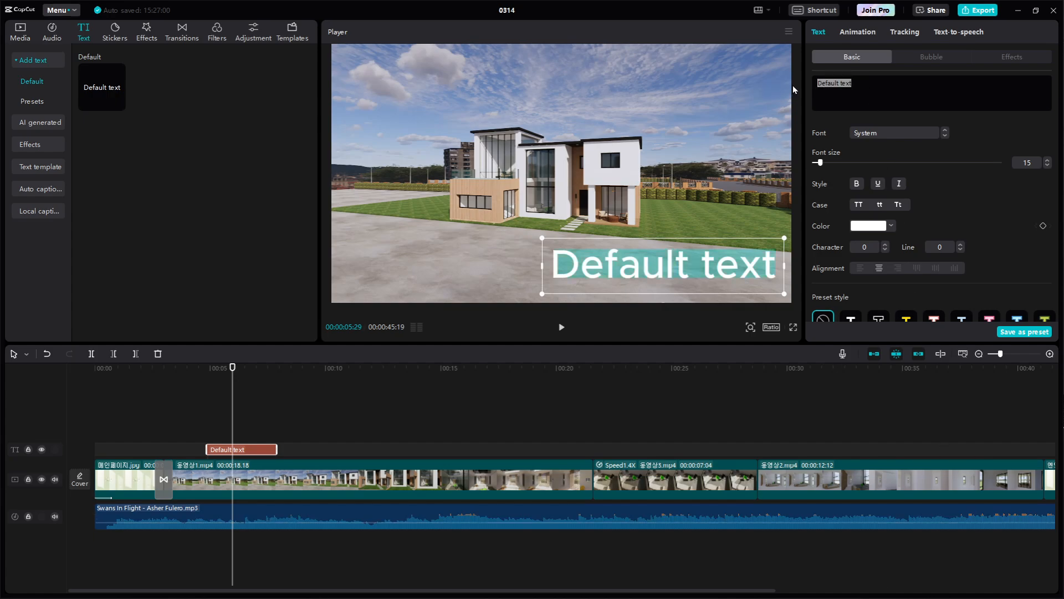
pyautogui.write('e')
pyautogui.press('BackSpace')
pyautogui.press('capslock')
pyautogui.write('E')
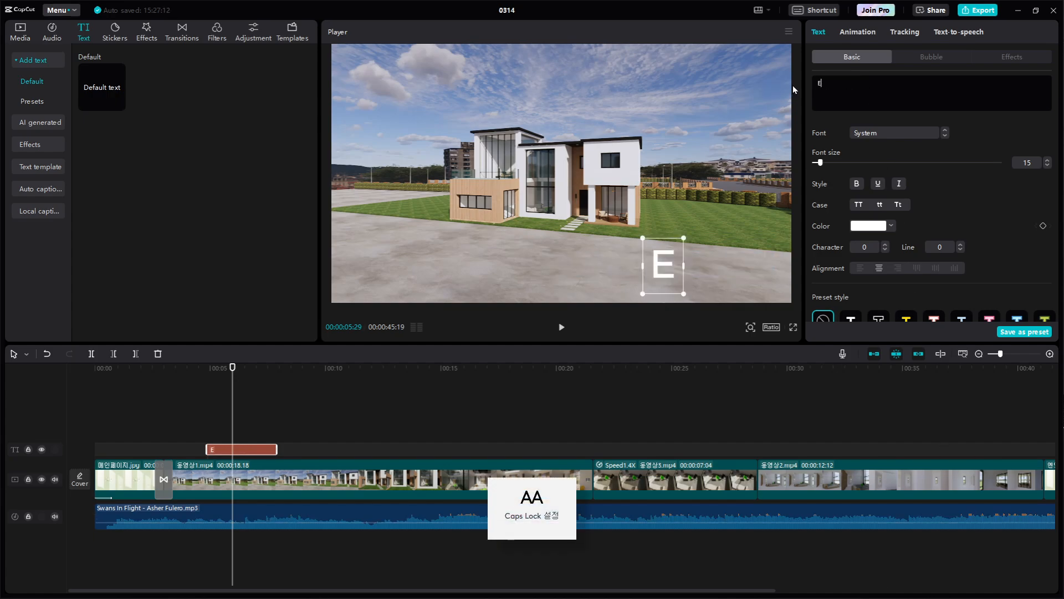
pyautogui.press('capslock')
pyautogui.write('x')
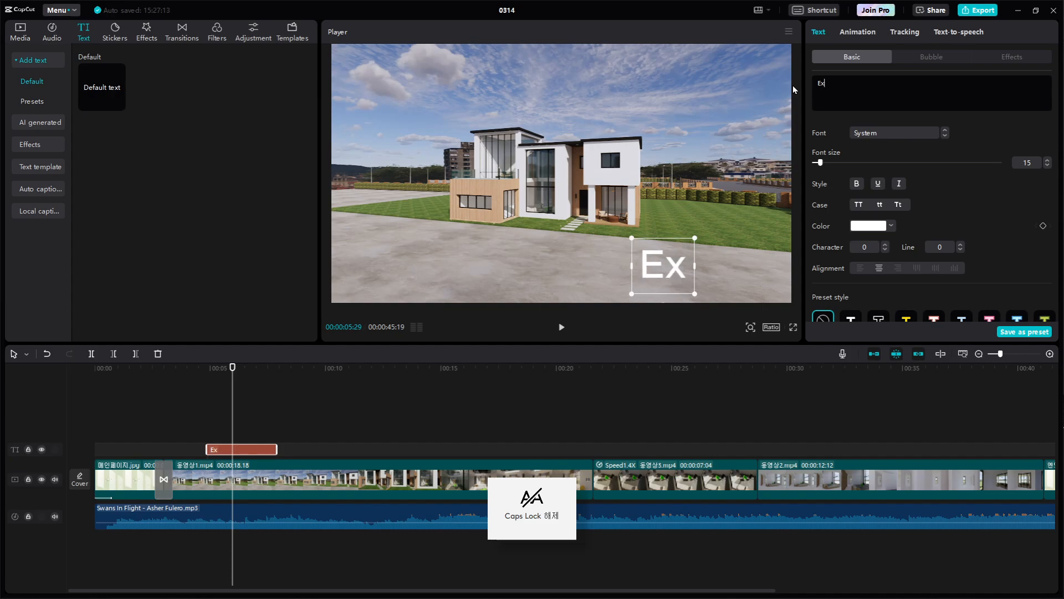
pyautogui.write('terior')
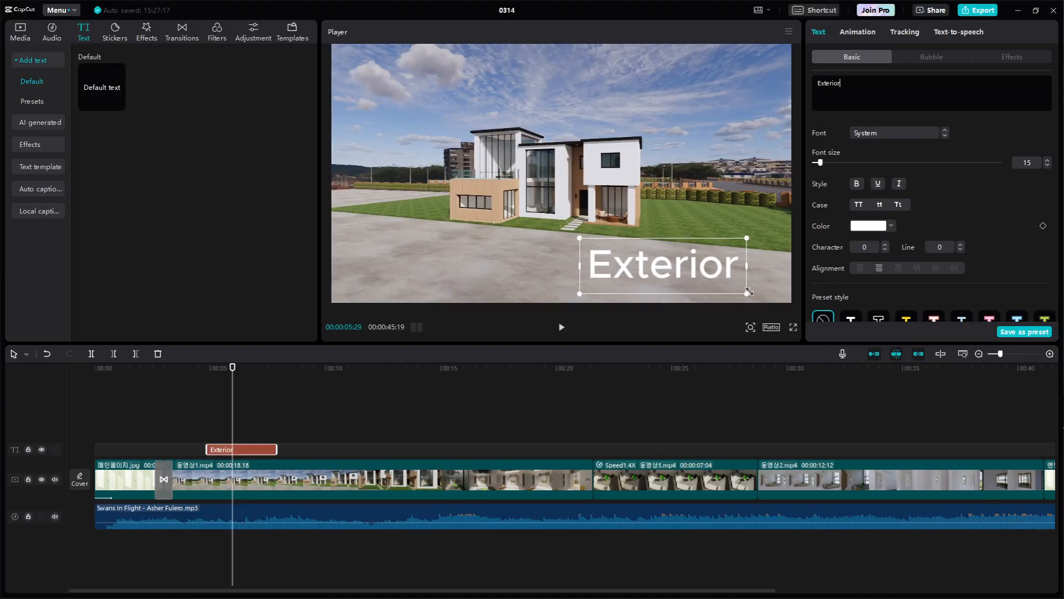
pyautogui.moveTo(749, 294); pyautogui.dragTo(713, 283)
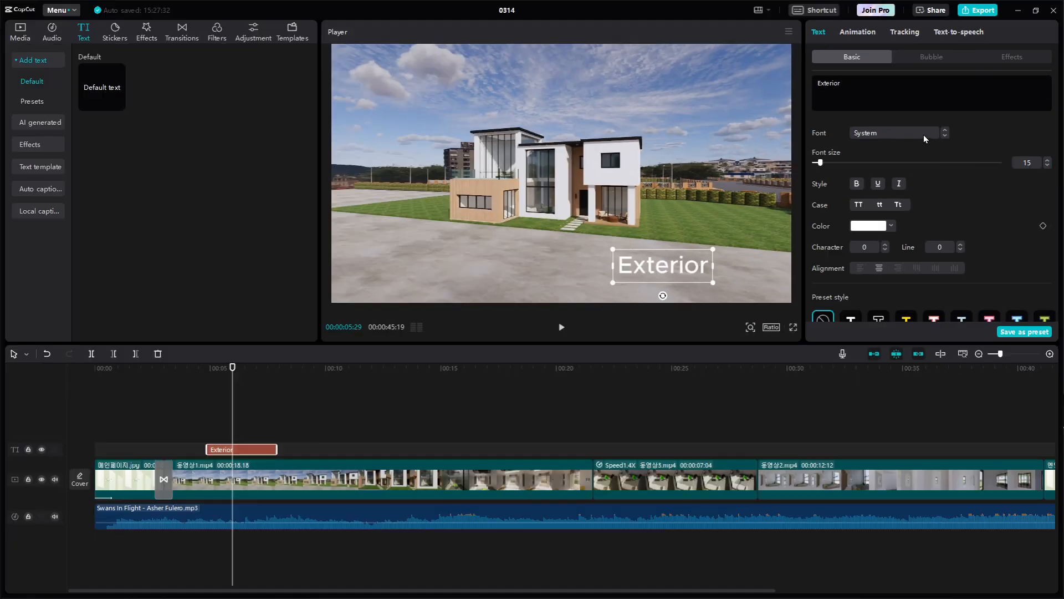
# Review the Exterior title's font and style options, set its font size to 10, and move it close to the frame's lower-right corner
pyautogui.click(923, 135)
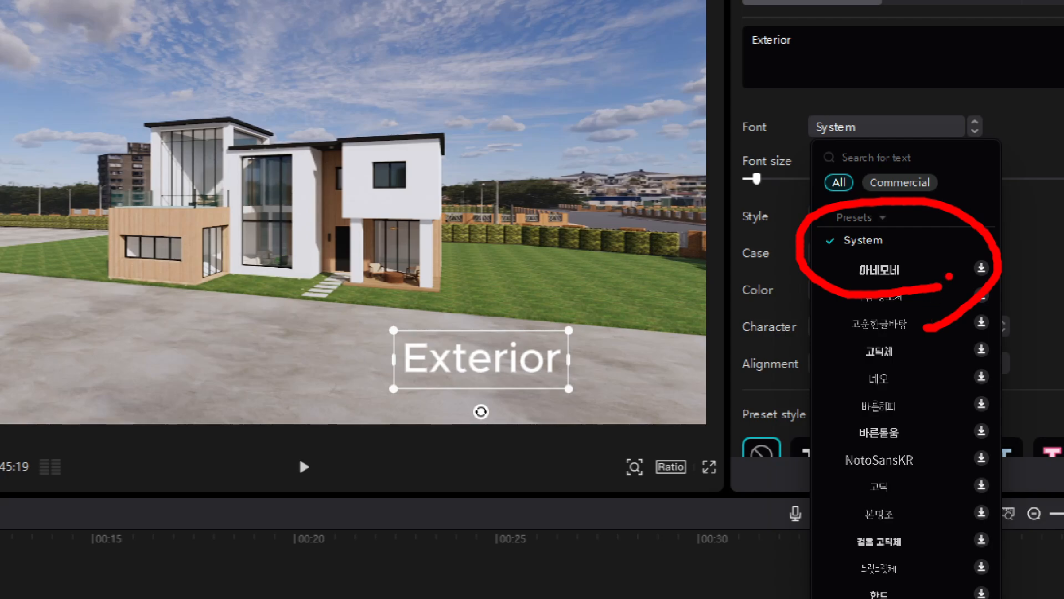
pyautogui.press('Escape')
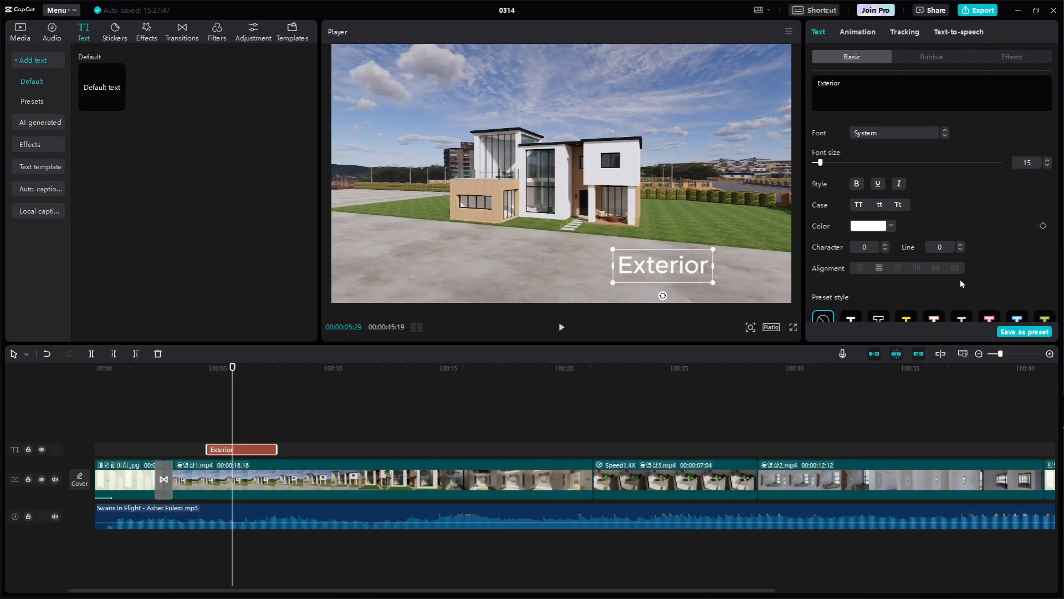
pyautogui.scroll(-5, 961, 279)
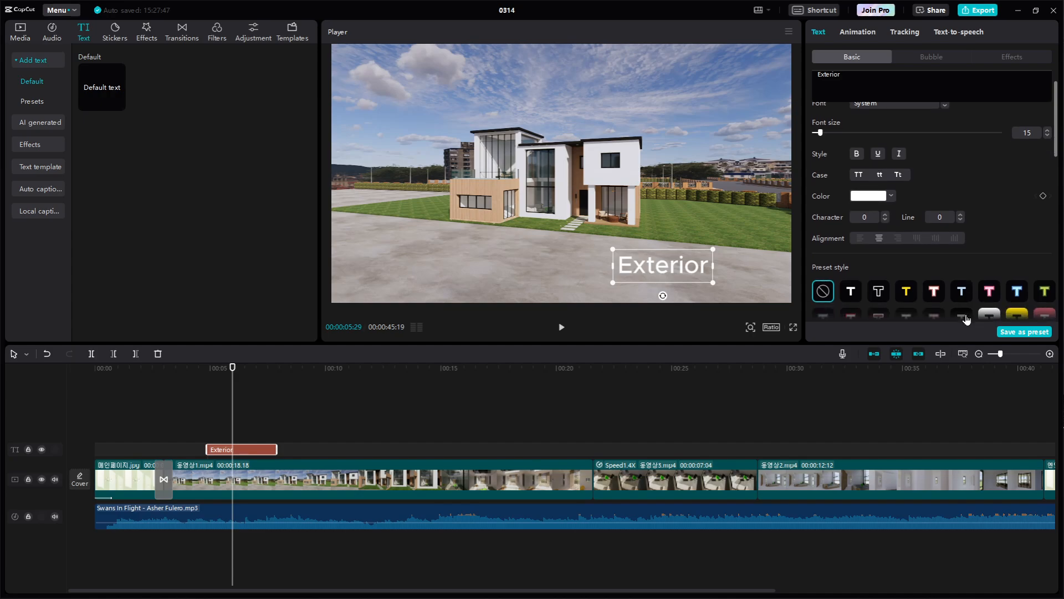
pyautogui.scroll(2, 971, 179)
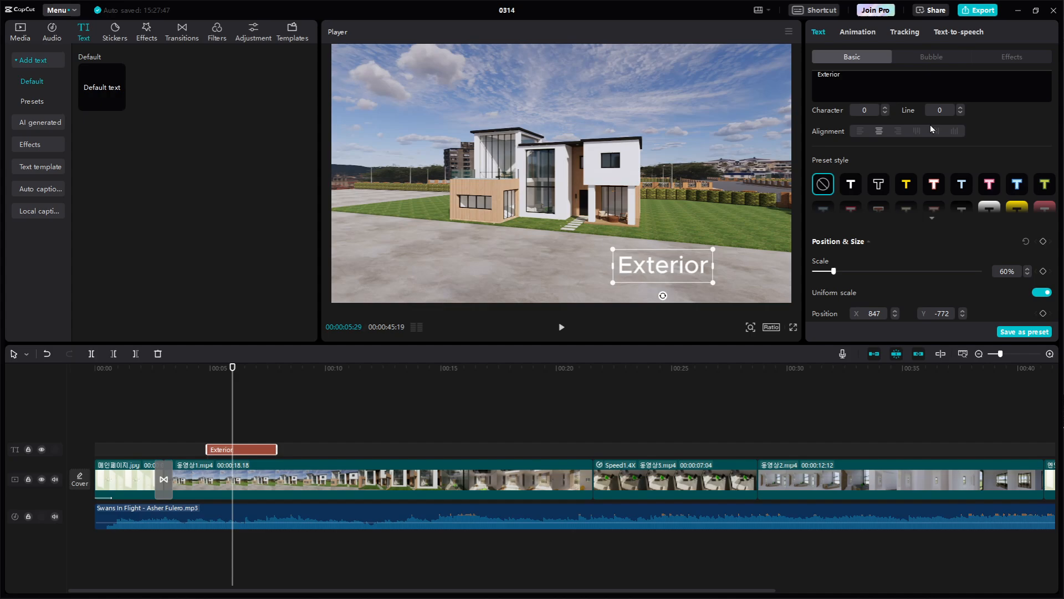
pyautogui.scroll(3, 934, 125)
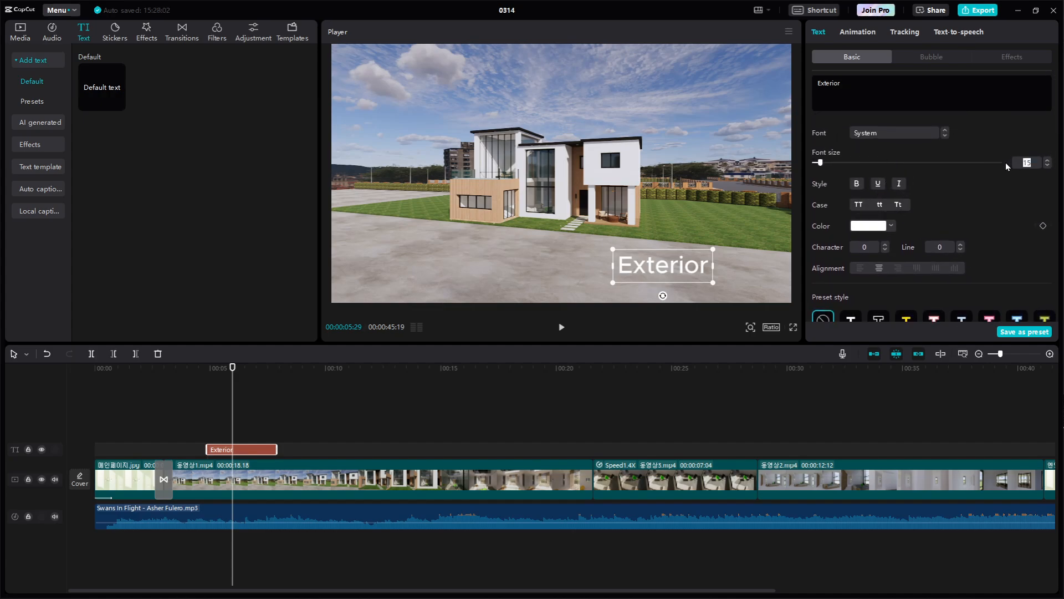
pyautogui.write('10')
pyautogui.press('Return')
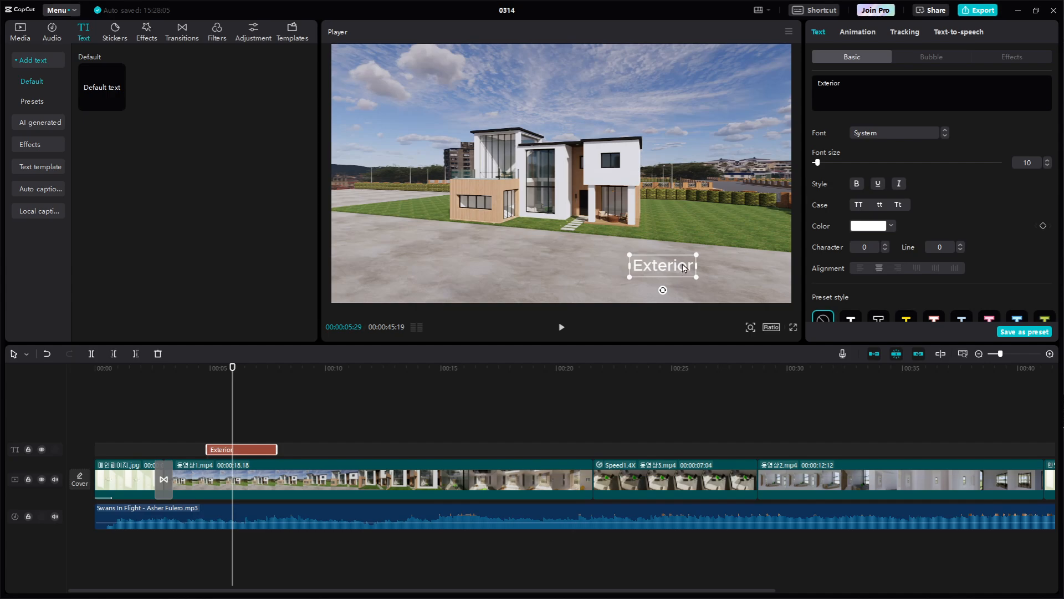
pyautogui.moveTo(684, 268); pyautogui.dragTo(754, 283)
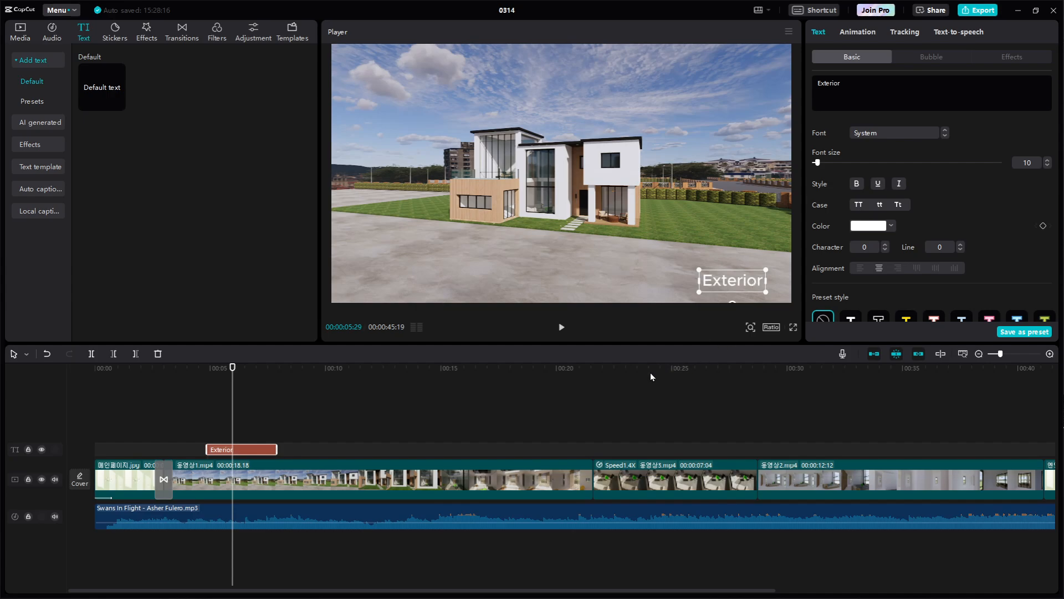
# Play the title section from 00:00:03:19, and extend the Exterior text clip to end at about 00:00:19
pyautogui.click(446, 397)
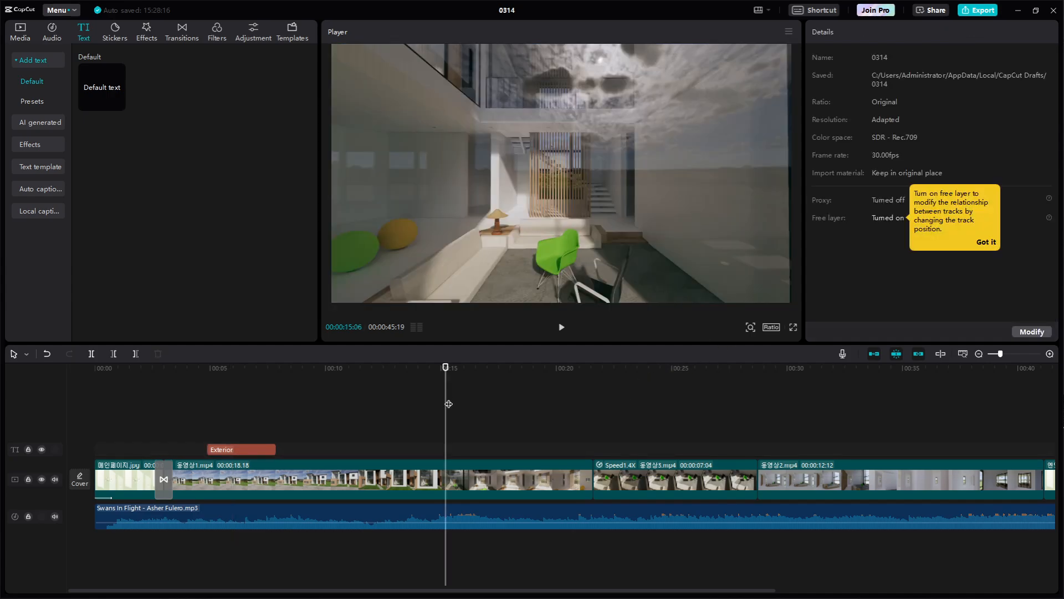
pyautogui.click(232, 452)
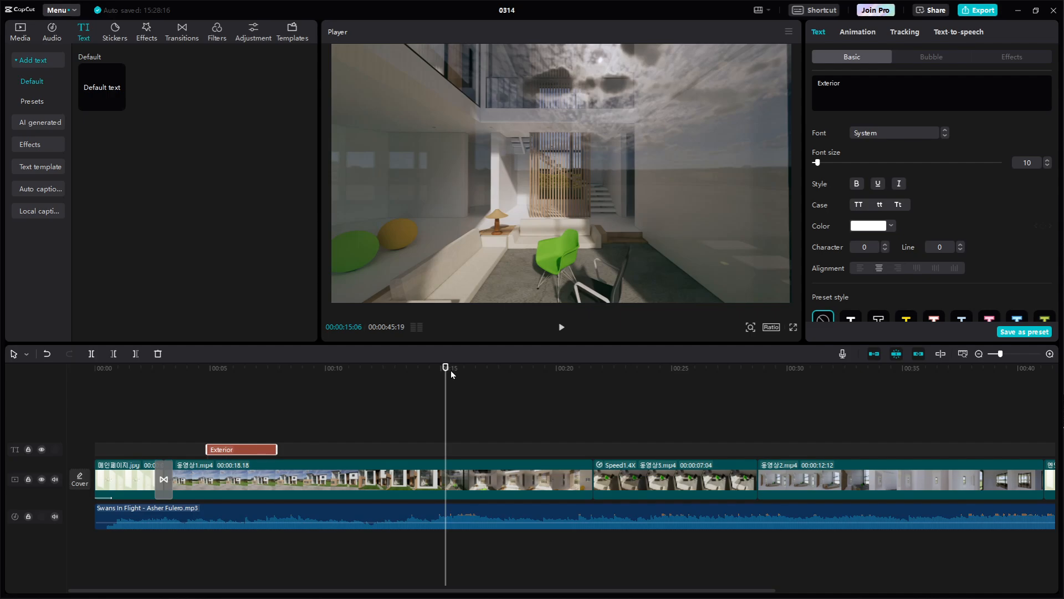
pyautogui.click(179, 391)
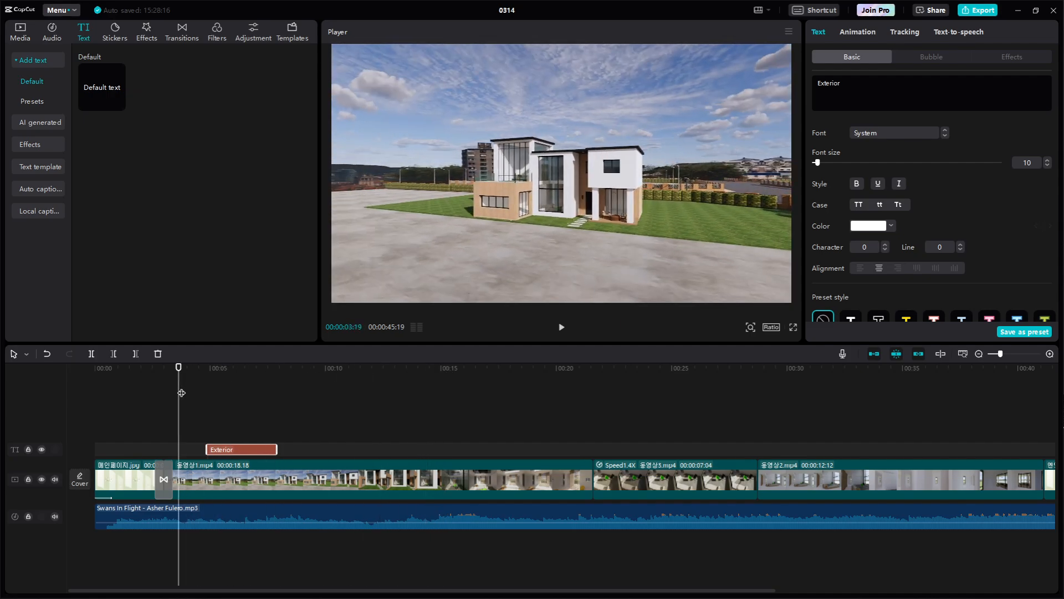
pyautogui.press('space')
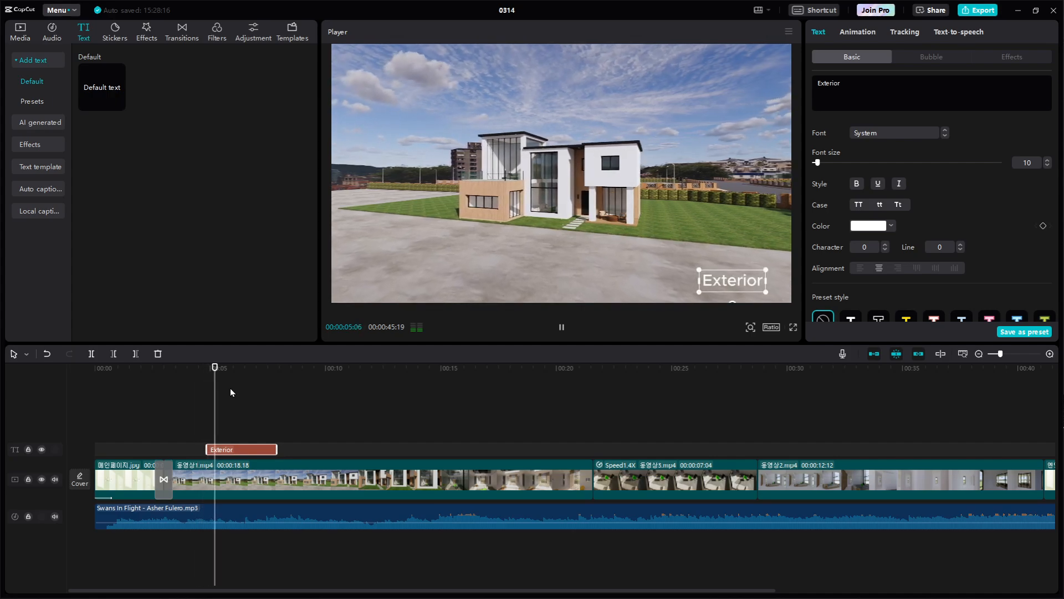
pyautogui.press('space')
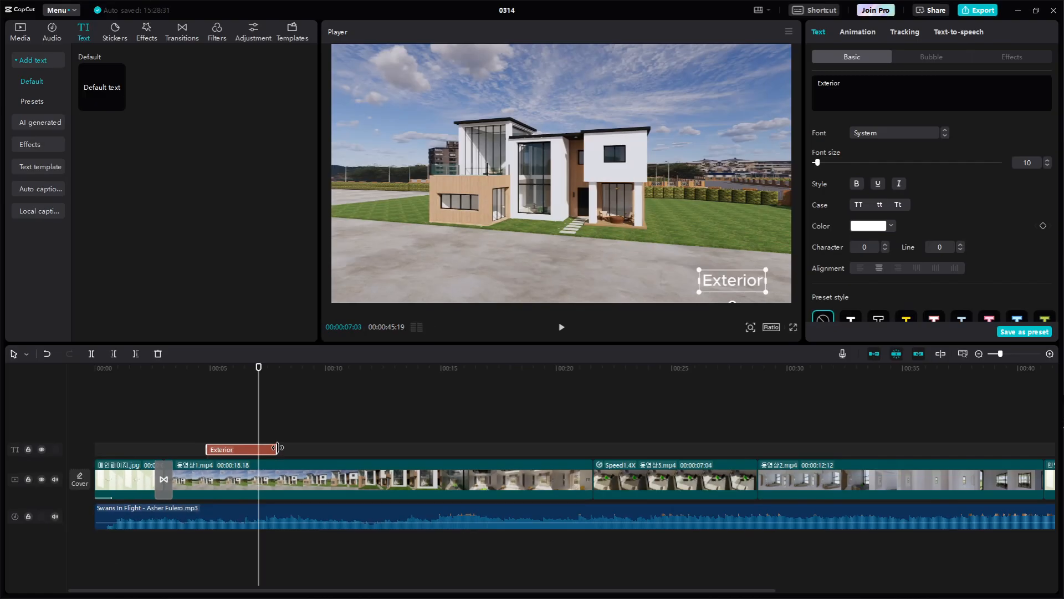
pyautogui.moveTo(277, 449); pyautogui.dragTo(538, 445)
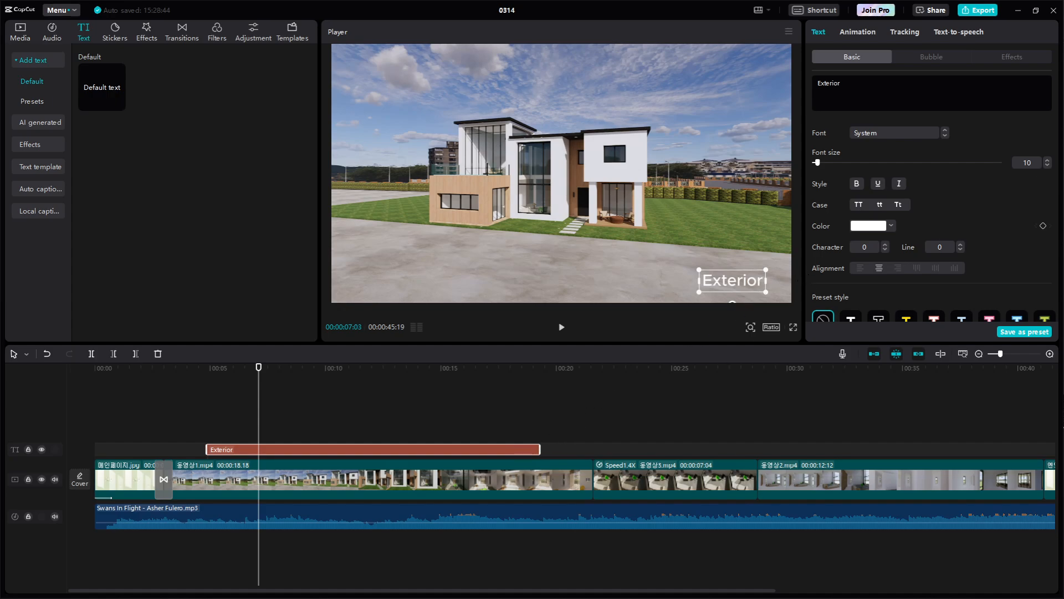
# Review the Exterior title's text effects and its basic options such as background, glow and shadow
pyautogui.click(1026, 54)
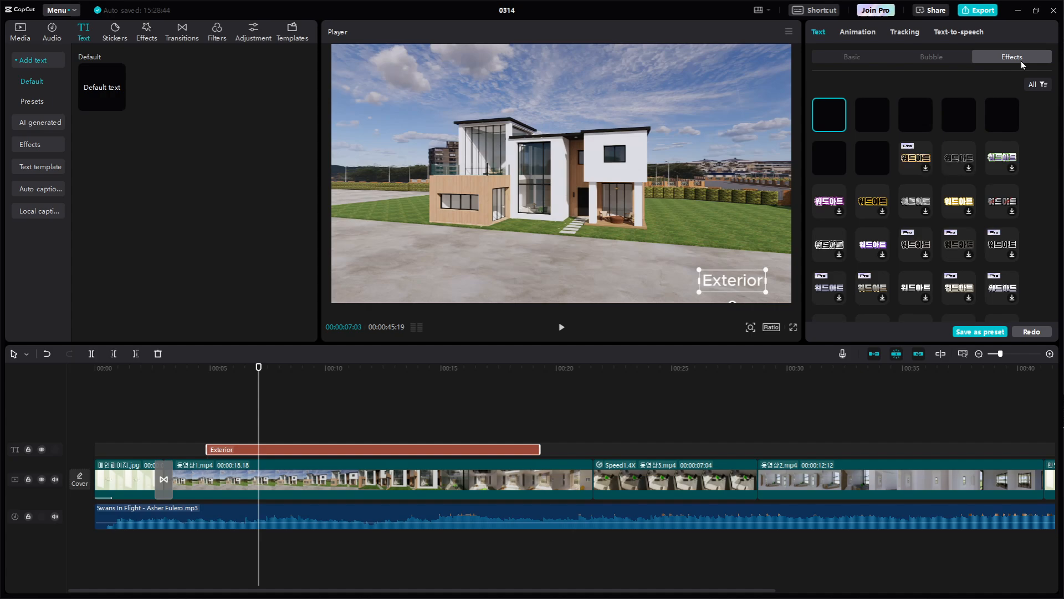
pyautogui.click(862, 58)
pyautogui.scroll(-5, 1004, 287)
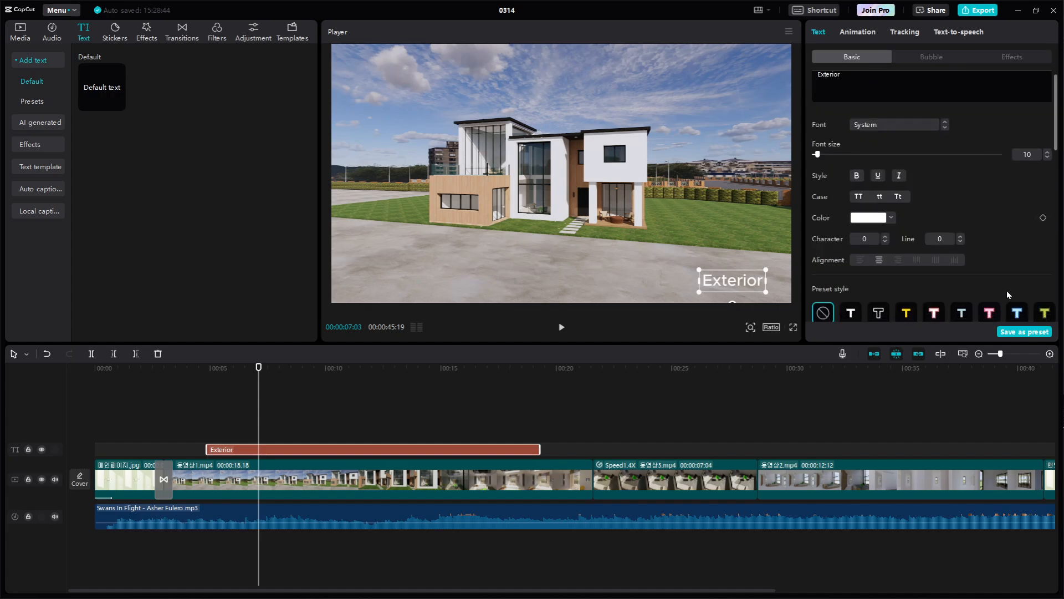
pyautogui.scroll(-4, 1003, 282)
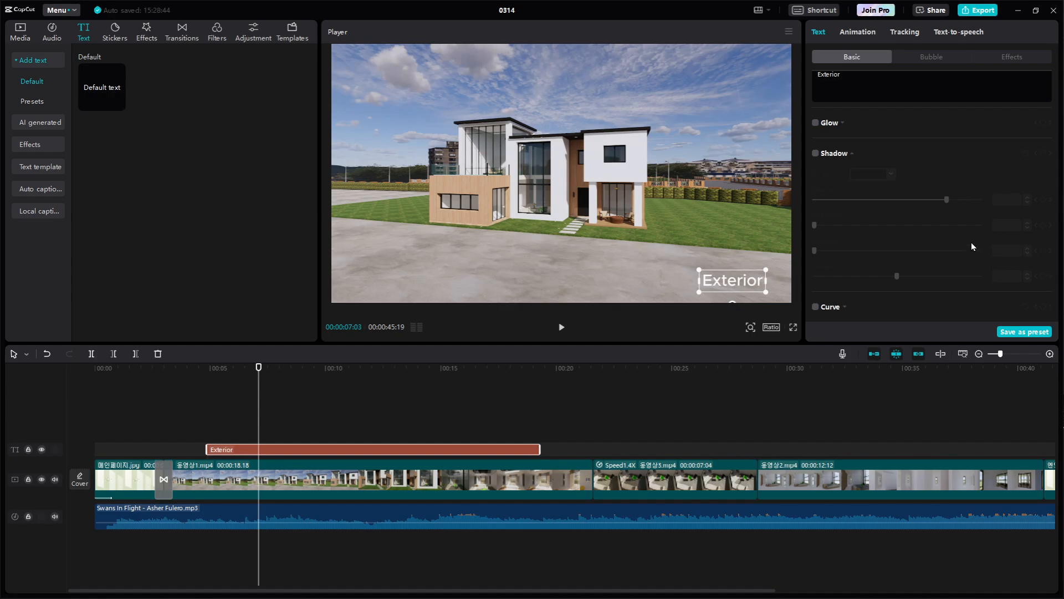
pyautogui.scroll(1, 971, 242)
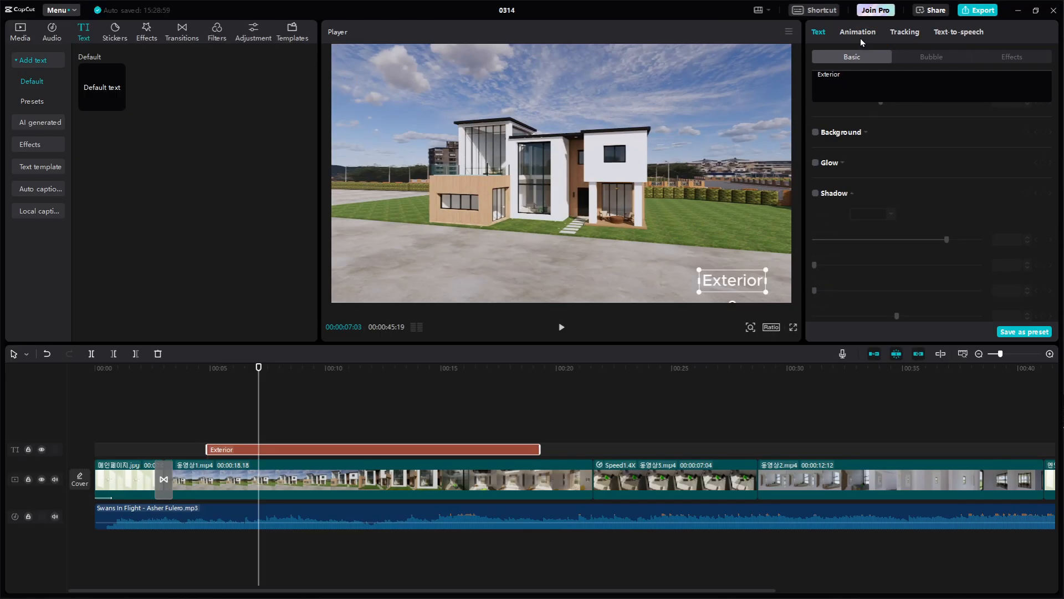
# Apply the Fade In entrance animation to the Exterior title with a 1.0 s duration, and play the title section
pyautogui.click(860, 39)
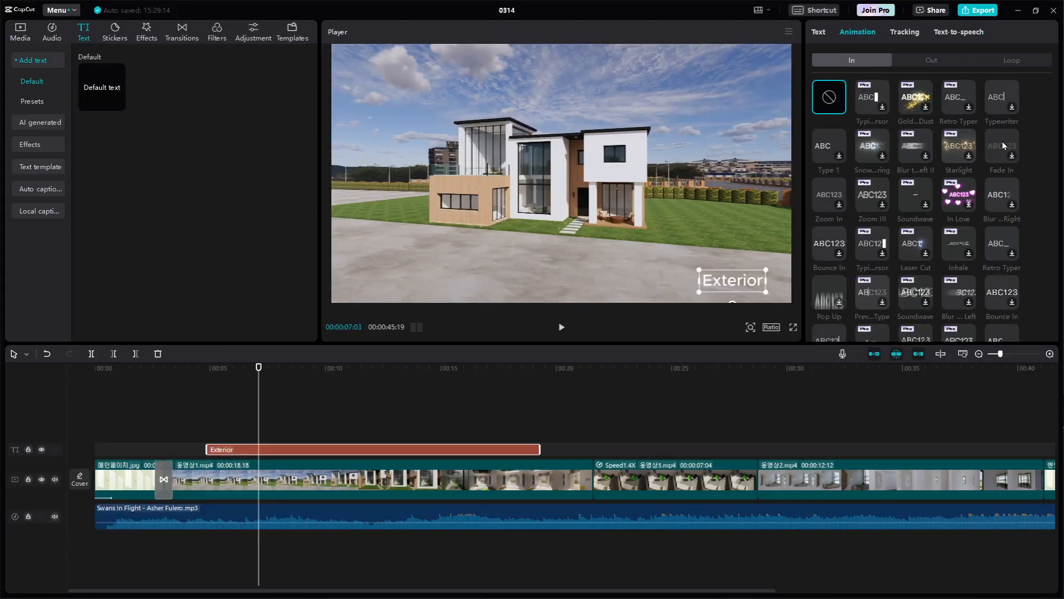
pyautogui.click(1002, 145)
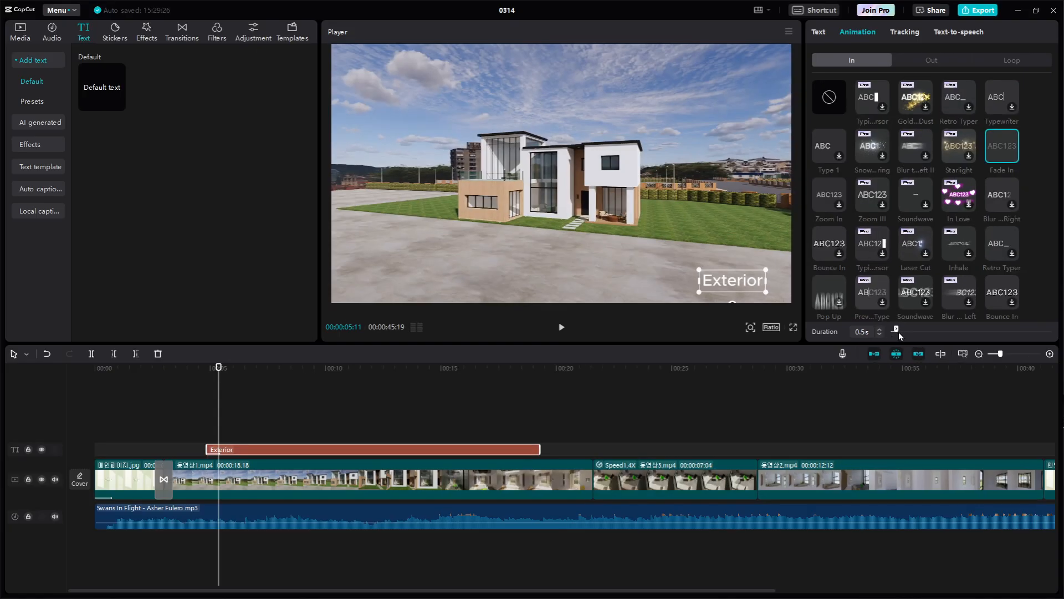
pyautogui.moveTo(897, 329); pyautogui.dragTo(903, 331)
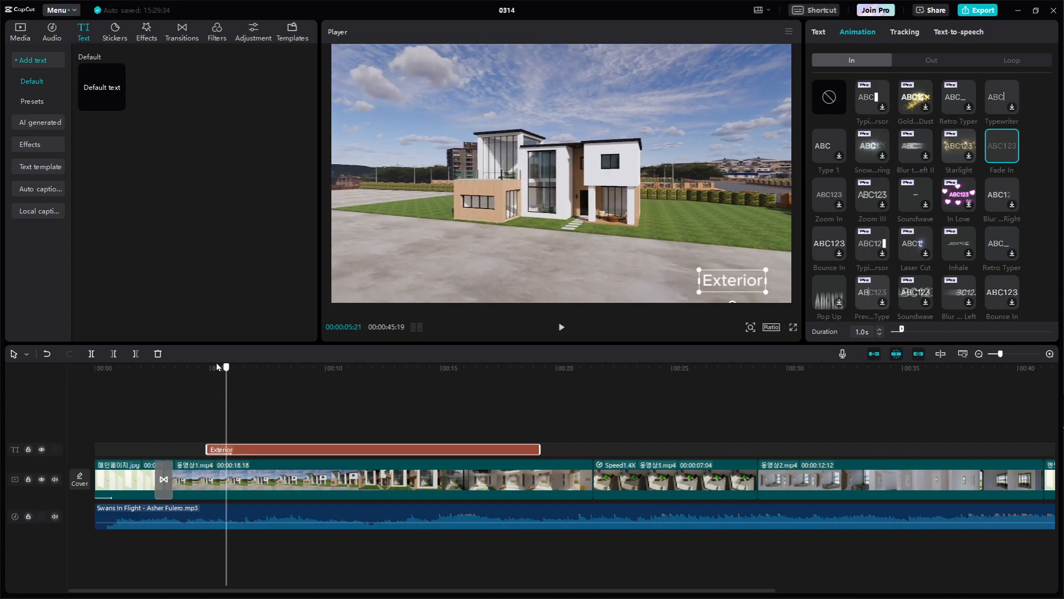
pyautogui.moveTo(216, 366); pyautogui.dragTo(141, 366)
pyautogui.press('space')
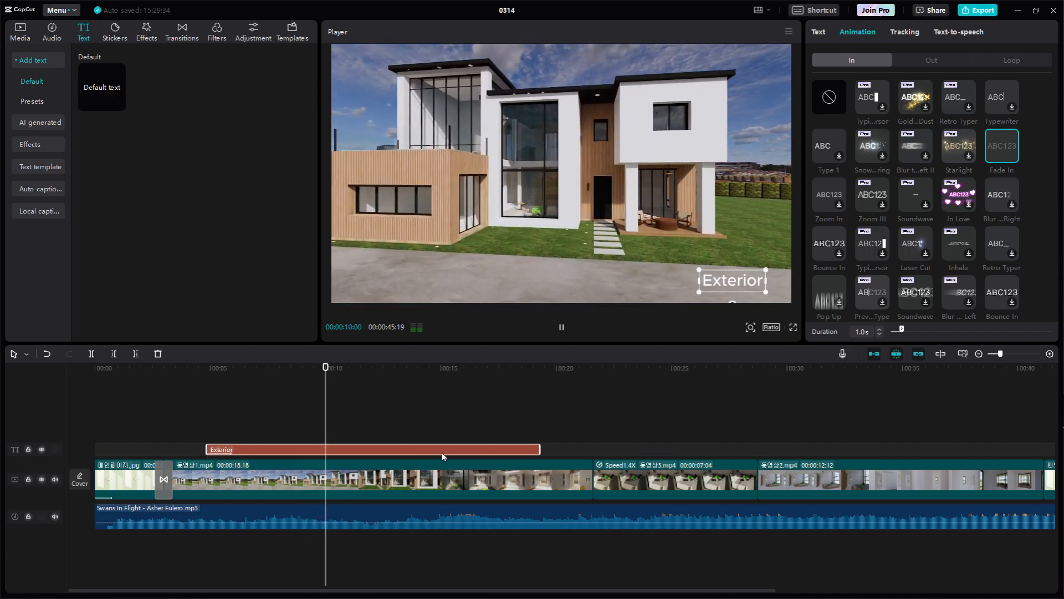
pyautogui.press('space')
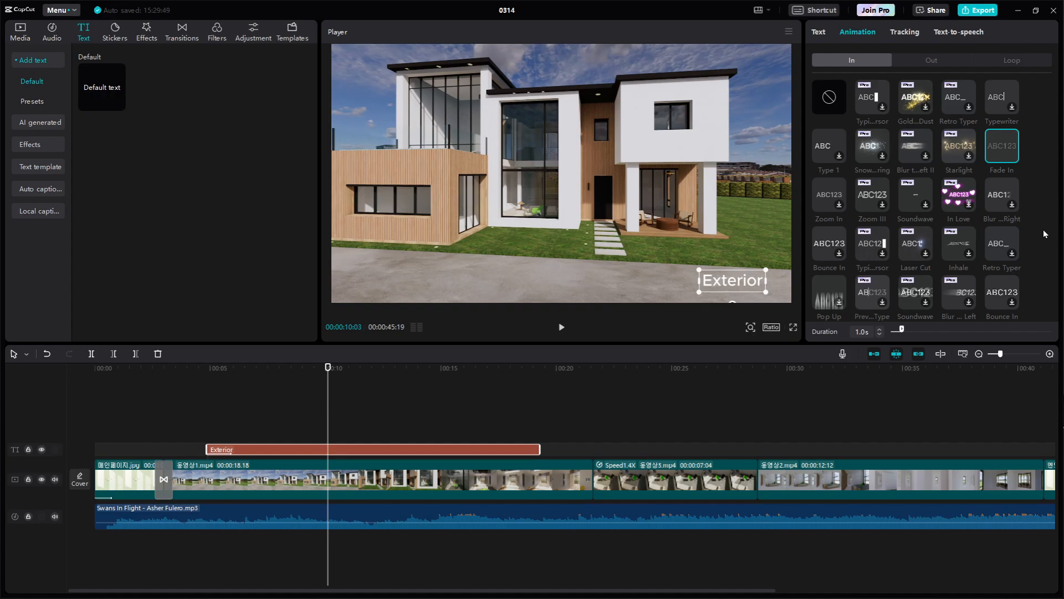
# Look through the other entrance animations available for the Exterior title
pyautogui.scroll(-1, 1044, 230)
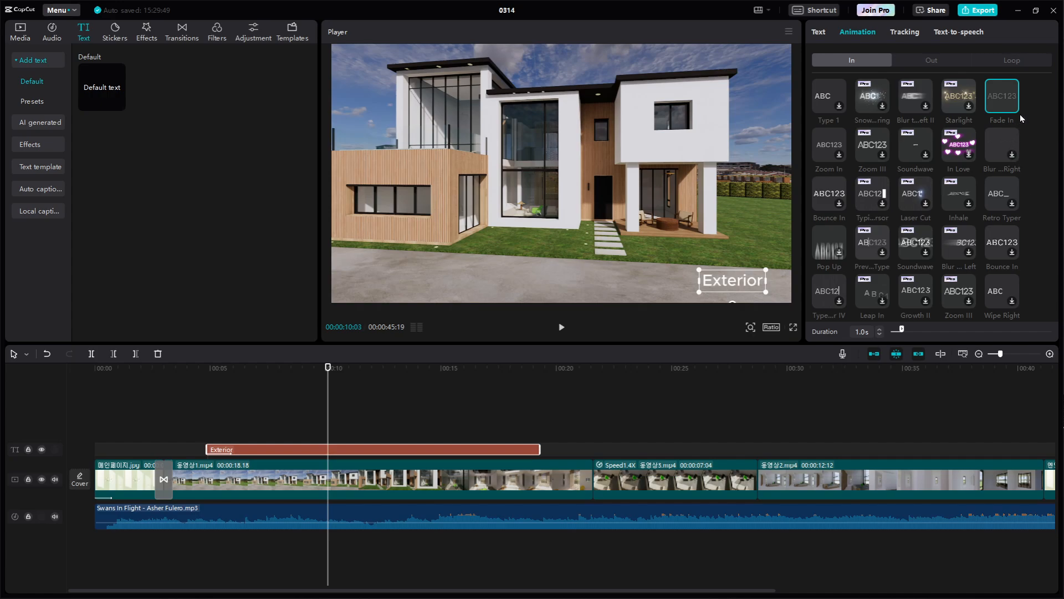
pyautogui.scroll(-2, 1009, 228)
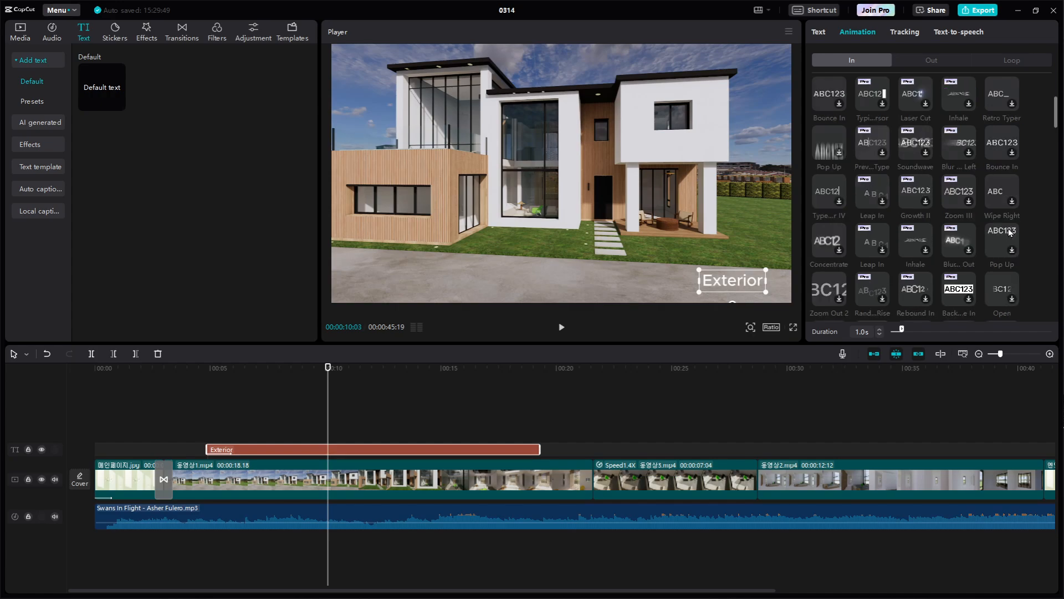
pyautogui.scroll(-2, 1009, 228)
pyautogui.scroll(-3, 1009, 238)
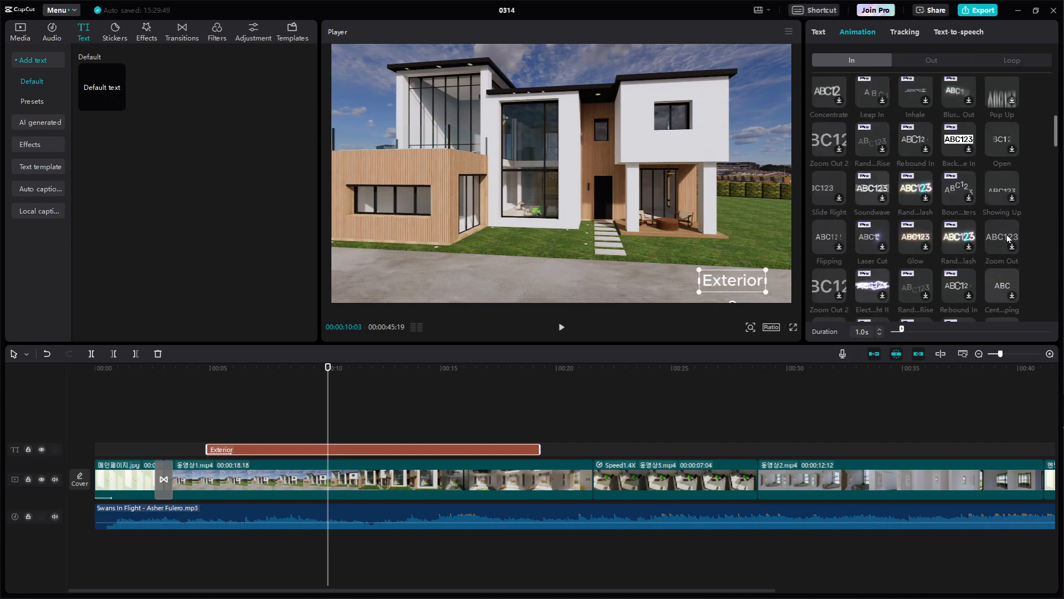
pyautogui.scroll(-1, 1008, 240)
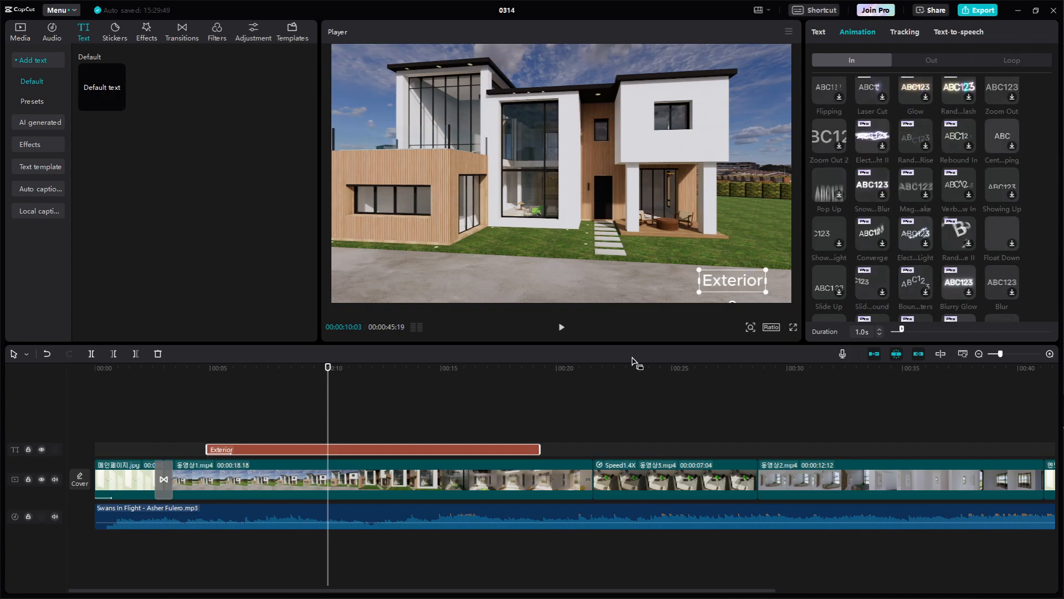
# Duplicate the Exterior text clip above 동영상3.mp4, starting at about 00:00:22 and trimmed to end at about 00:00:28
pyautogui.click(501, 409)
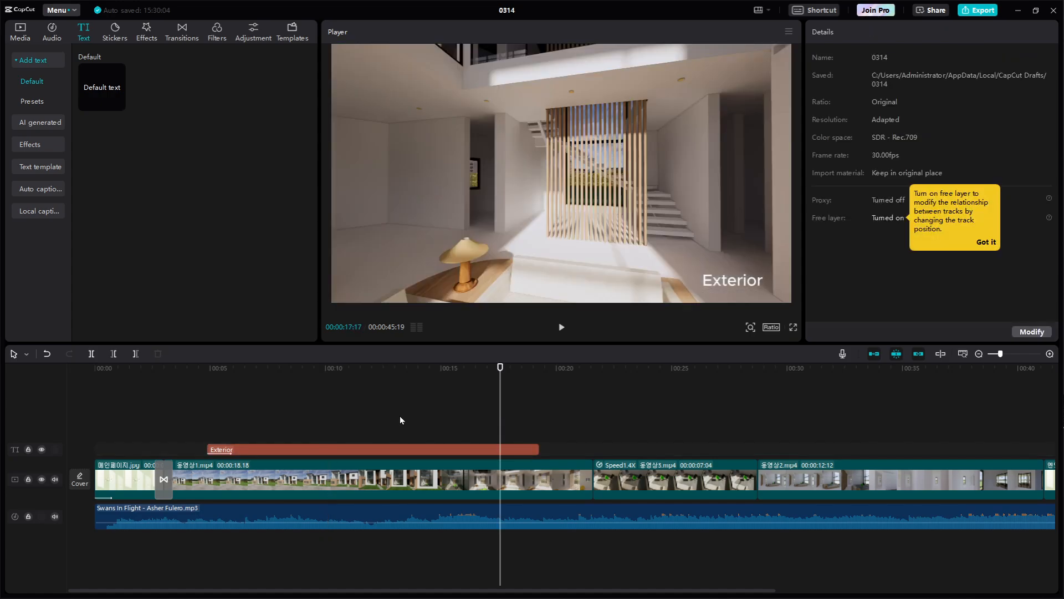
pyautogui.click(350, 452)
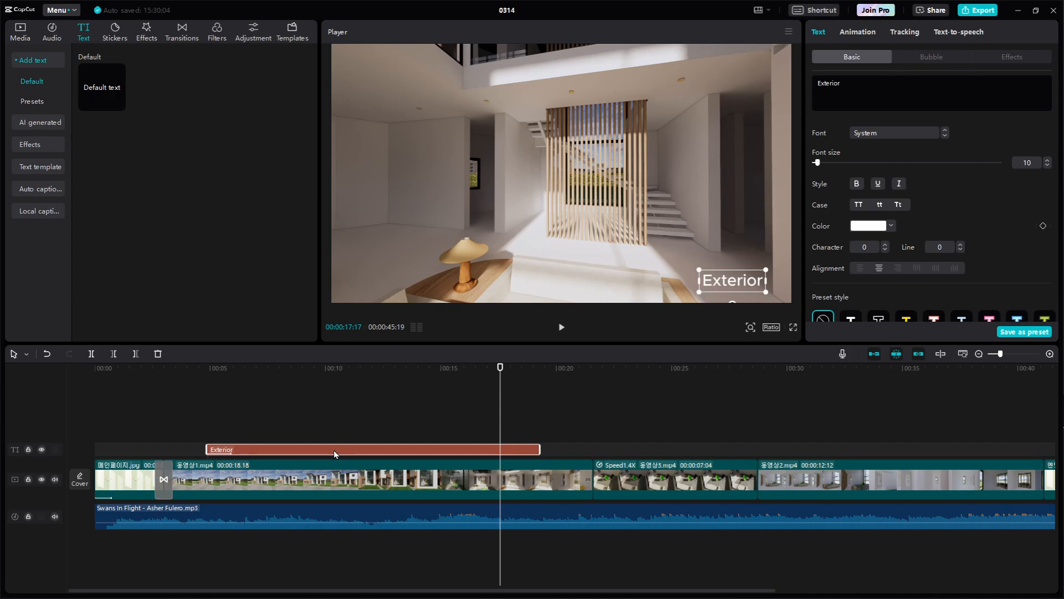
pyautogui.moveTo(335, 450); pyautogui.dragTo(756, 451)
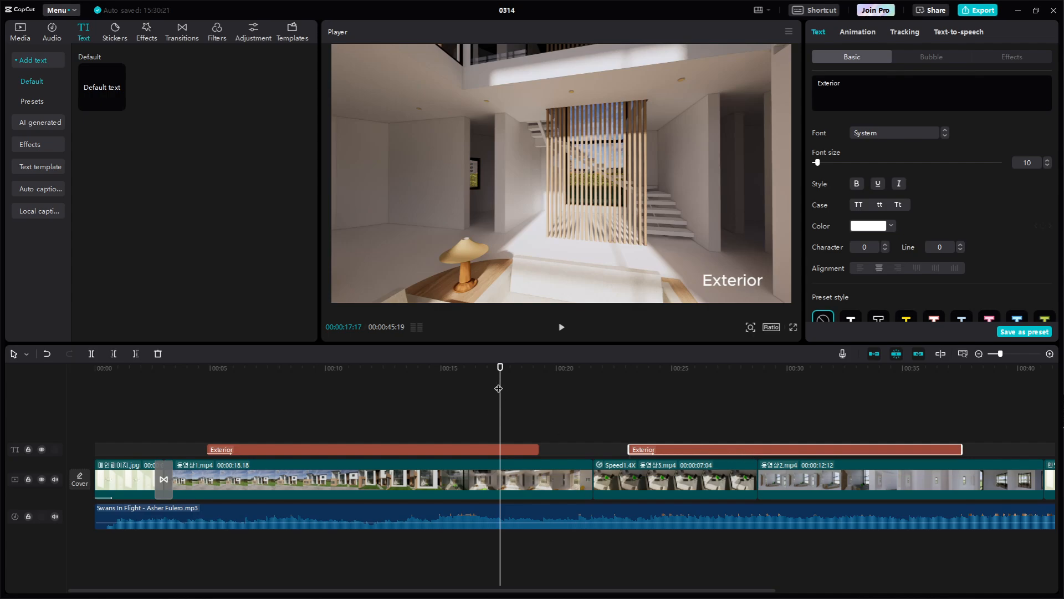
pyautogui.moveTo(499, 387); pyautogui.dragTo(638, 395)
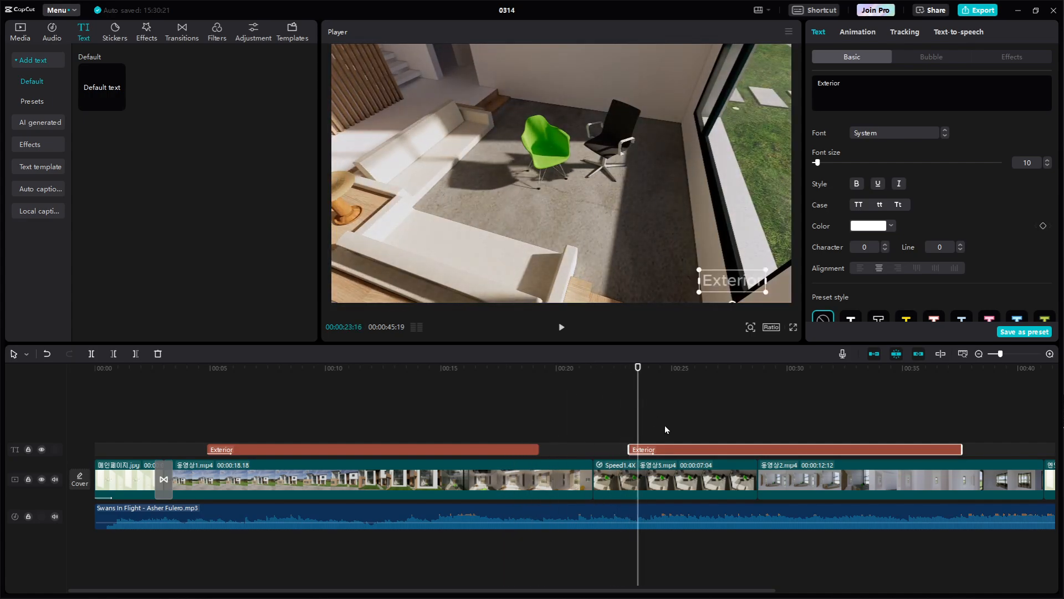
pyautogui.moveTo(680, 448); pyautogui.dragTo(654, 451)
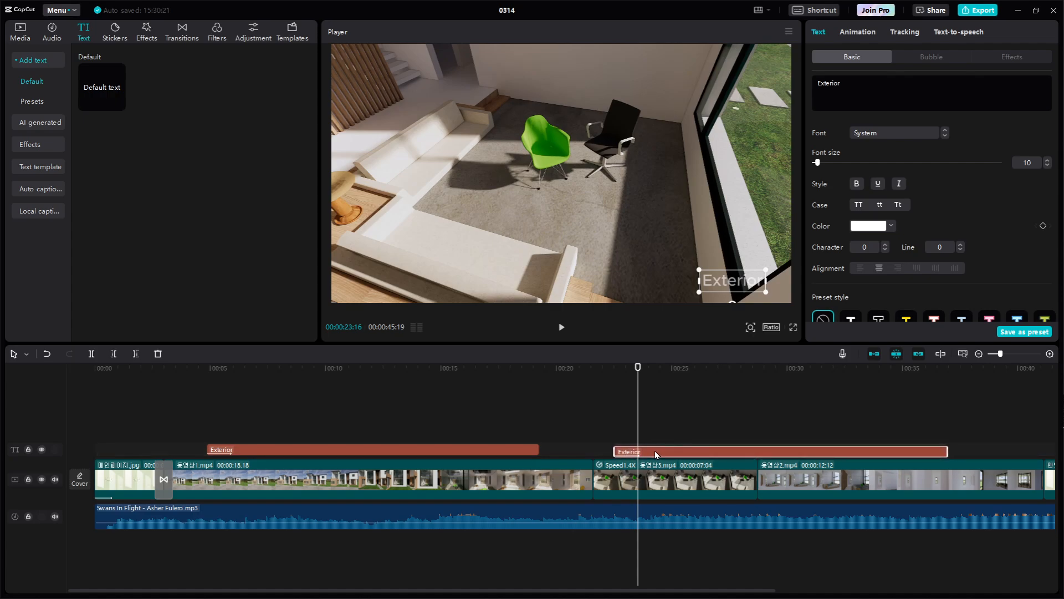
pyautogui.moveTo(948, 449); pyautogui.dragTo(737, 451)
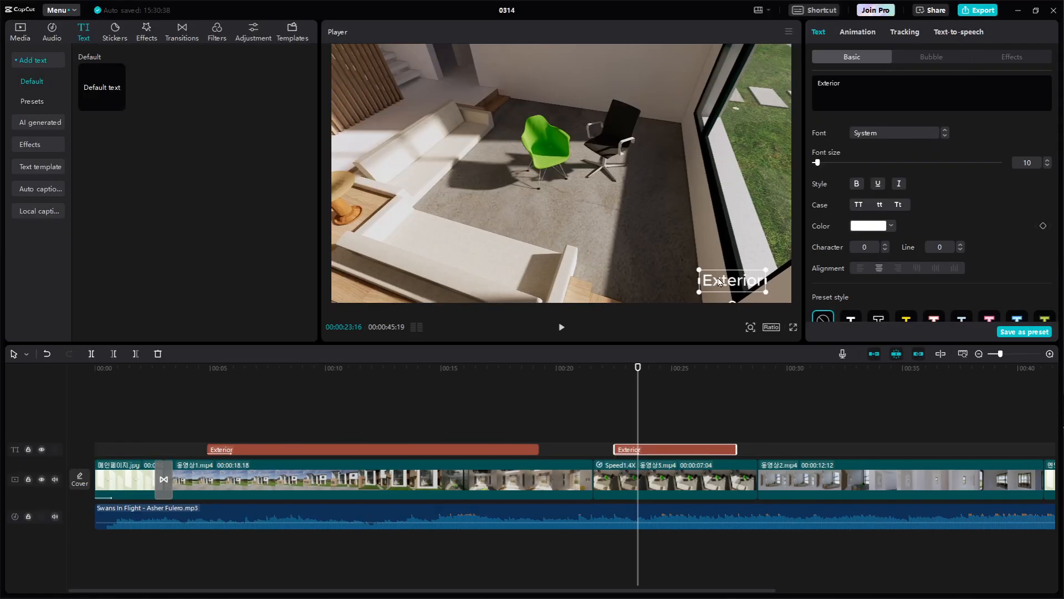
# Replace the text of the title above 동영상3.mp4 with "Living Room"
pyautogui.doubleClick(719, 282)
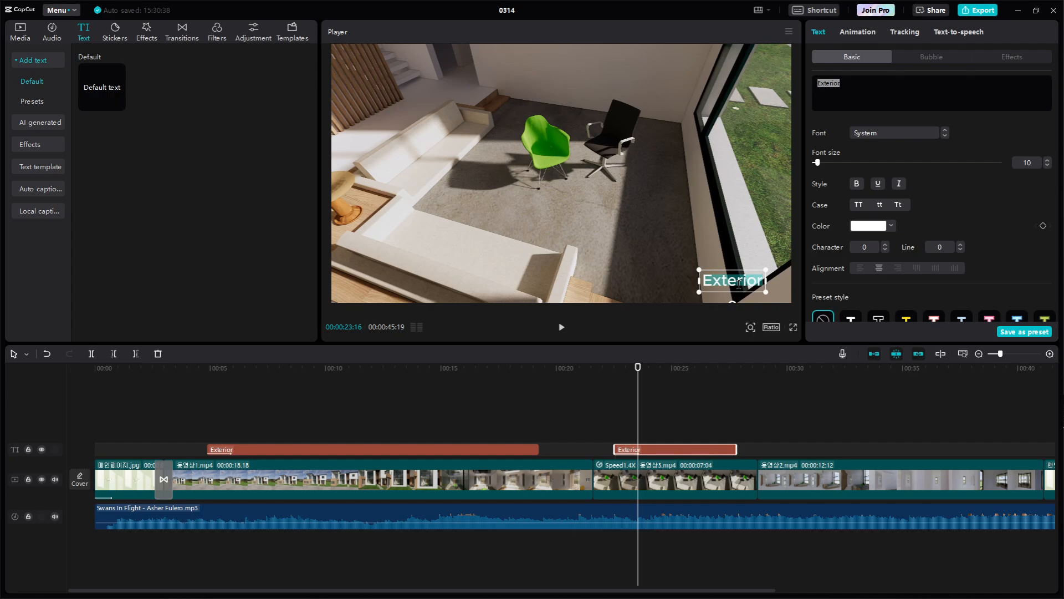
pyautogui.press('capslock')
pyautogui.write('L')
pyautogui.press('capslock')
pyautogui.write('i')
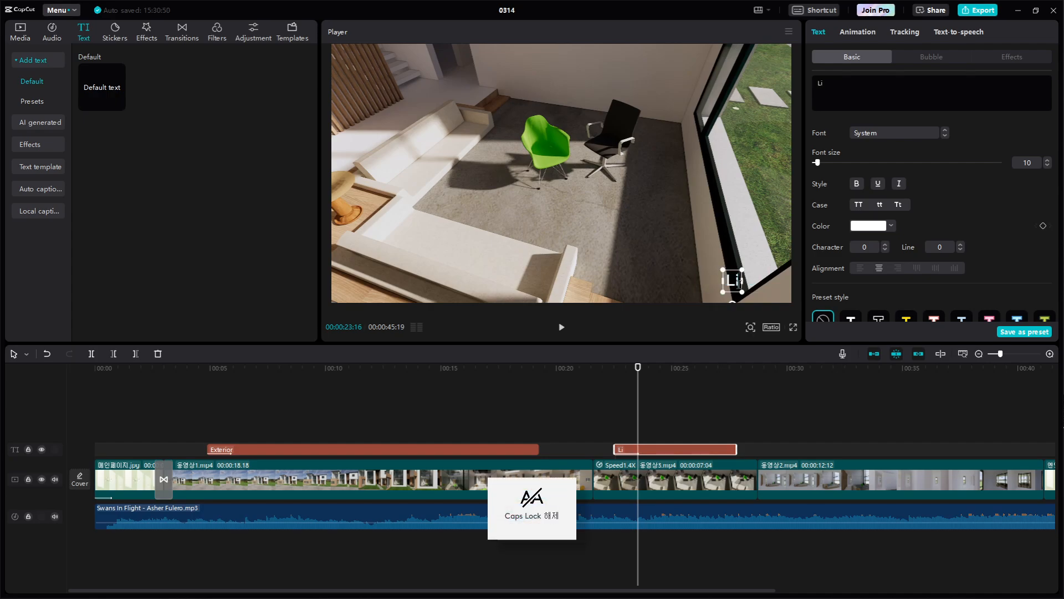
pyautogui.write('ving')
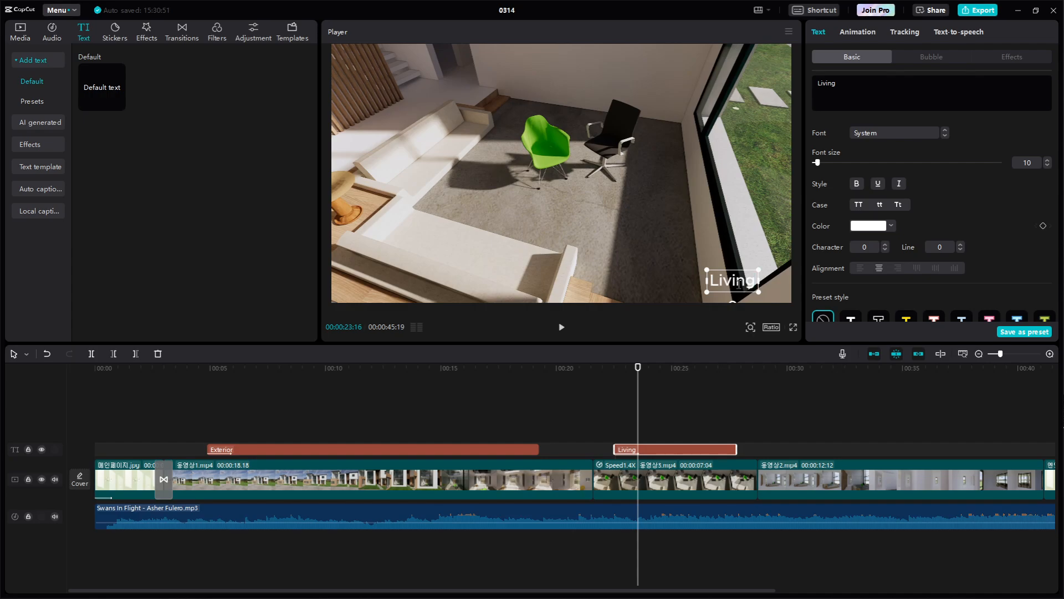
pyautogui.press('capslock')
pyautogui.write('R')
pyautogui.press('capslock')
pyautogui.write('oo')
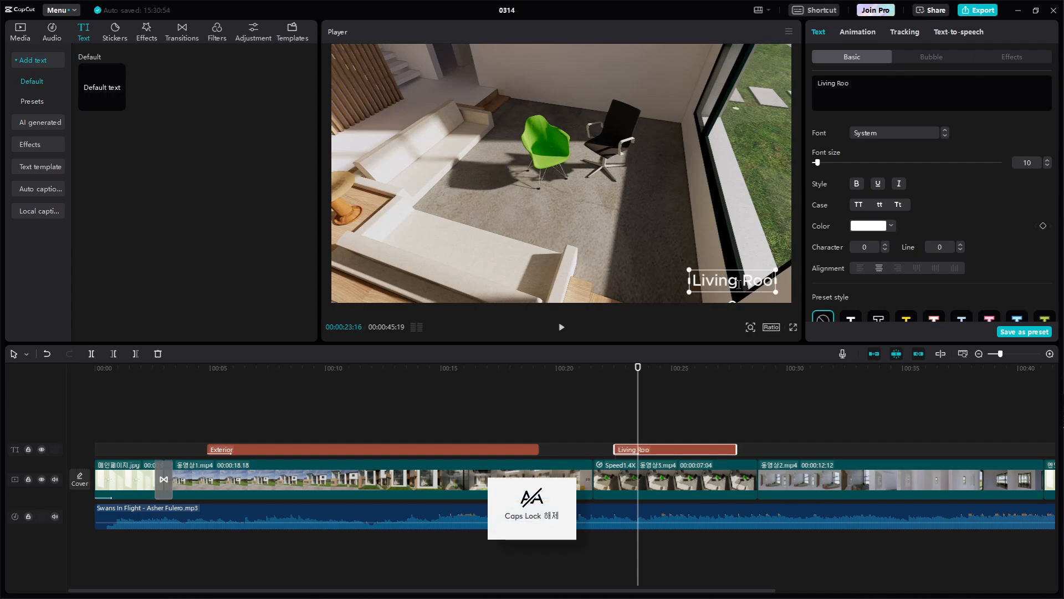
pyautogui.write('m')
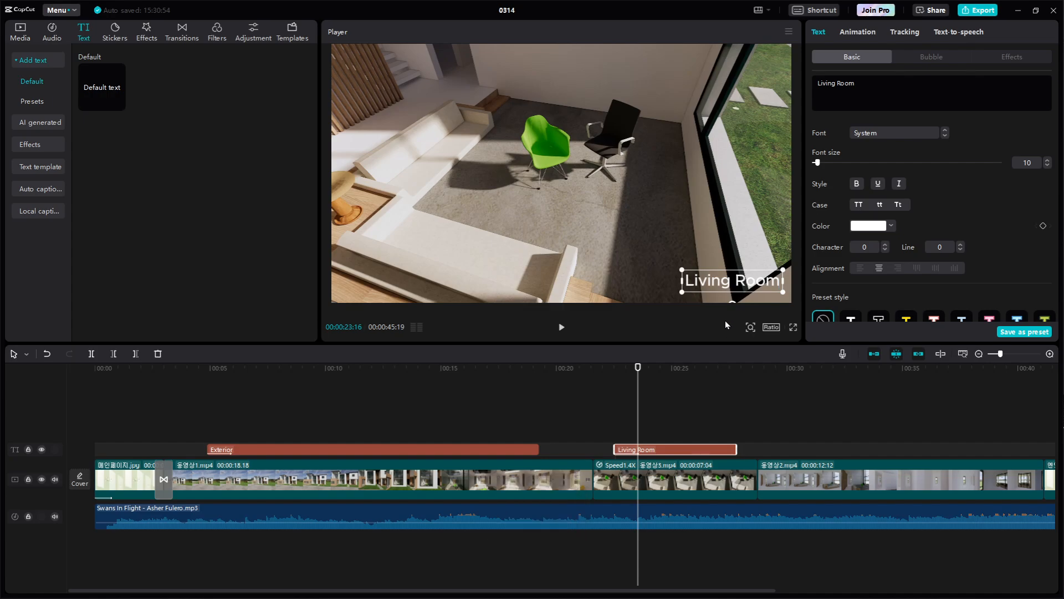
pyautogui.click(608, 265)
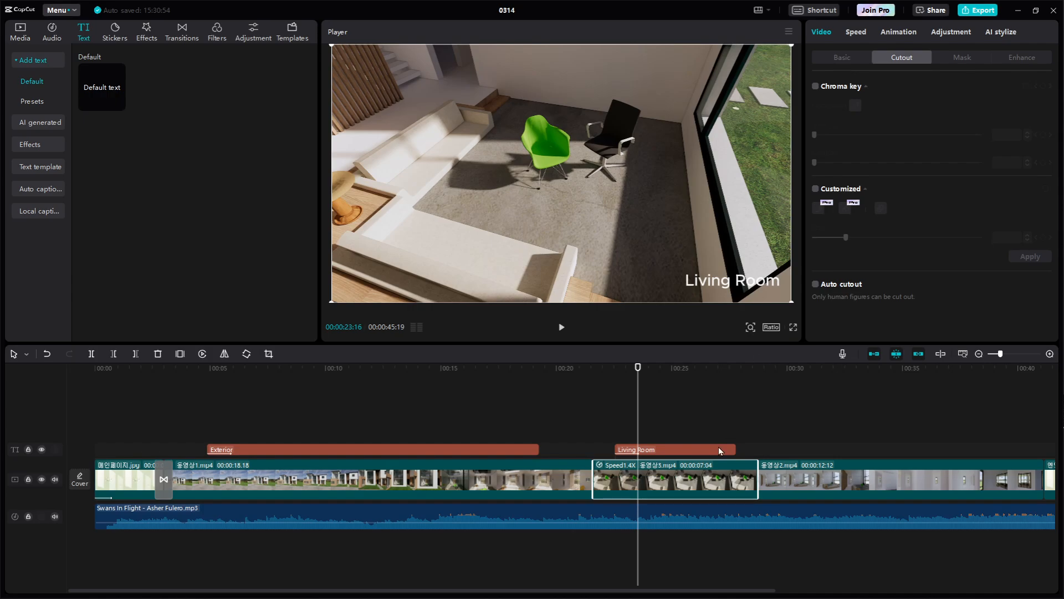
# Duplicate the Living Room text clip above 동영상2.mp4, starting at about 00:00:30
pyautogui.click(708, 450)
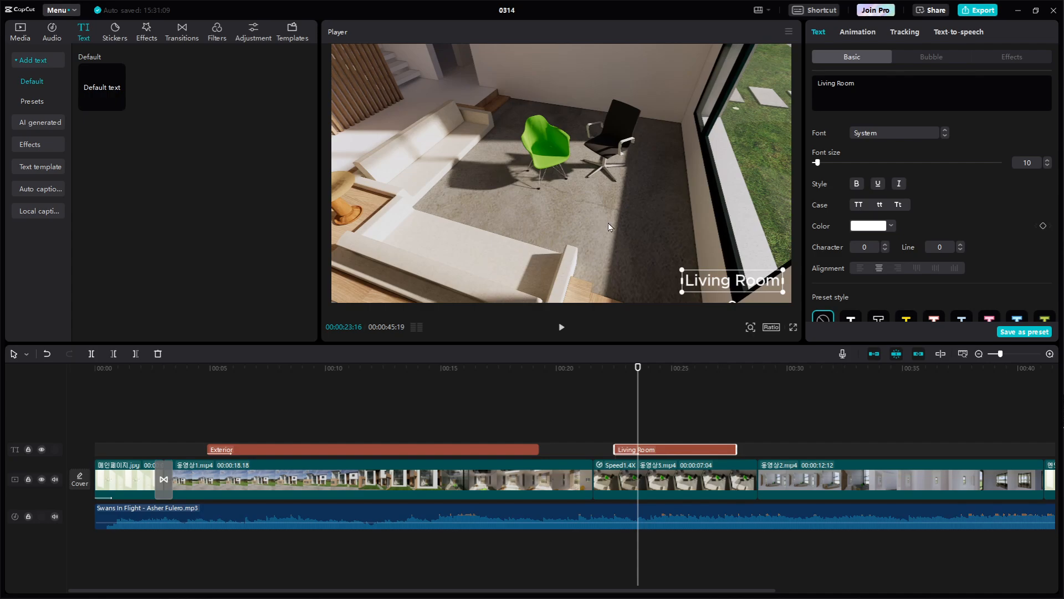
pyautogui.click(761, 409)
pyautogui.click(701, 450)
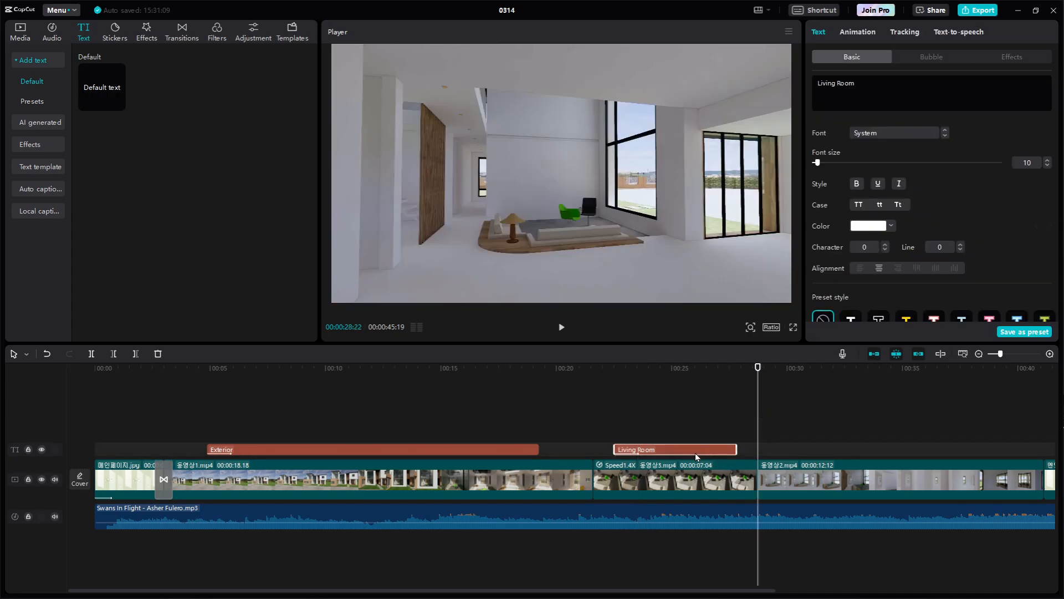
pyautogui.moveTo(695, 451); pyautogui.dragTo(866, 453)
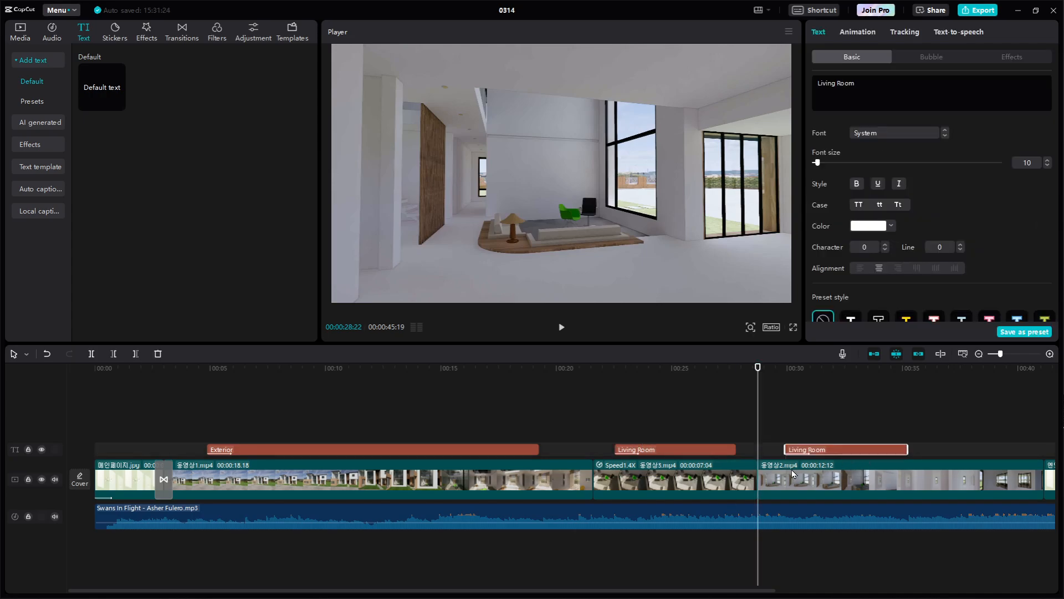
# Replace the text of the title above 동영상2.mp4 with "Corridor", and scrub between about 00:00:34 and 00:00:30 to check it
pyautogui.scroll(-3, 715, 417)
pyautogui.scroll(2, 704, 432)
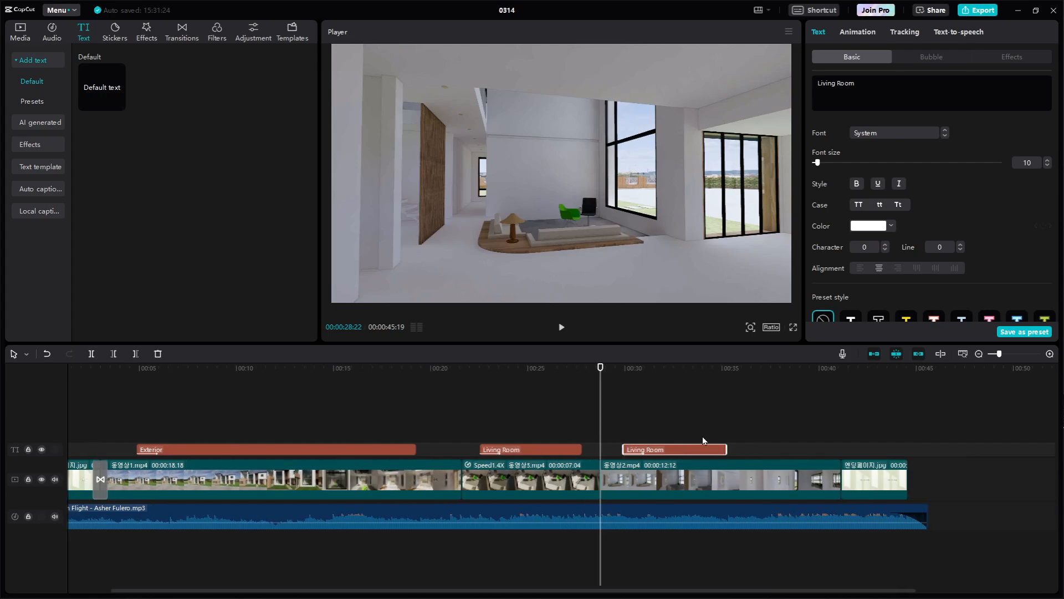
pyautogui.moveTo(601, 406); pyautogui.dragTo(633, 407)
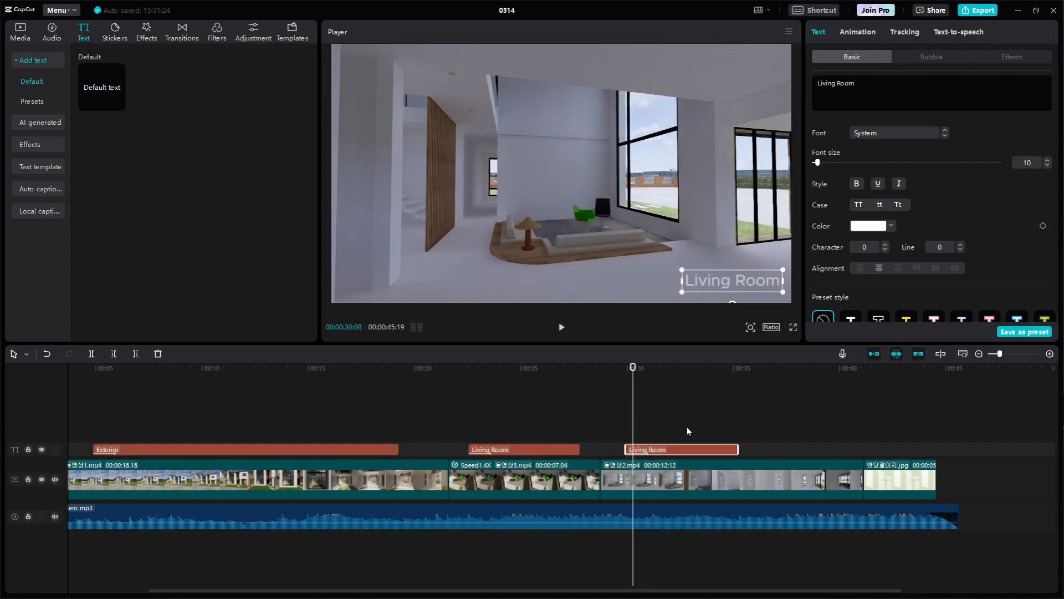
pyautogui.doubleClick(751, 282)
pyautogui.press('capslock')
pyautogui.write('C')
pyautogui.press('capslock')
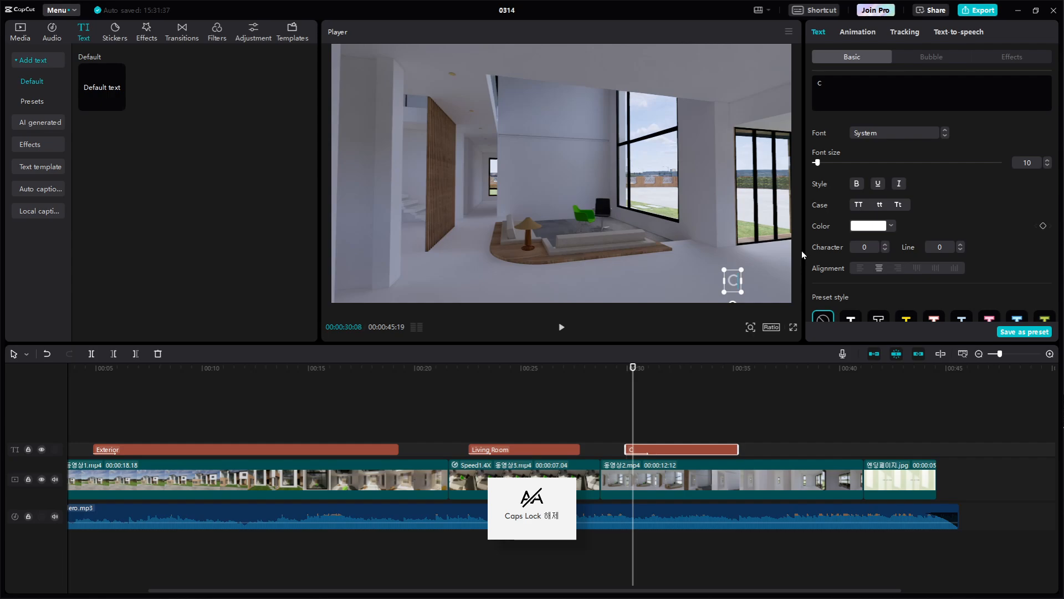
pyautogui.write('orri')
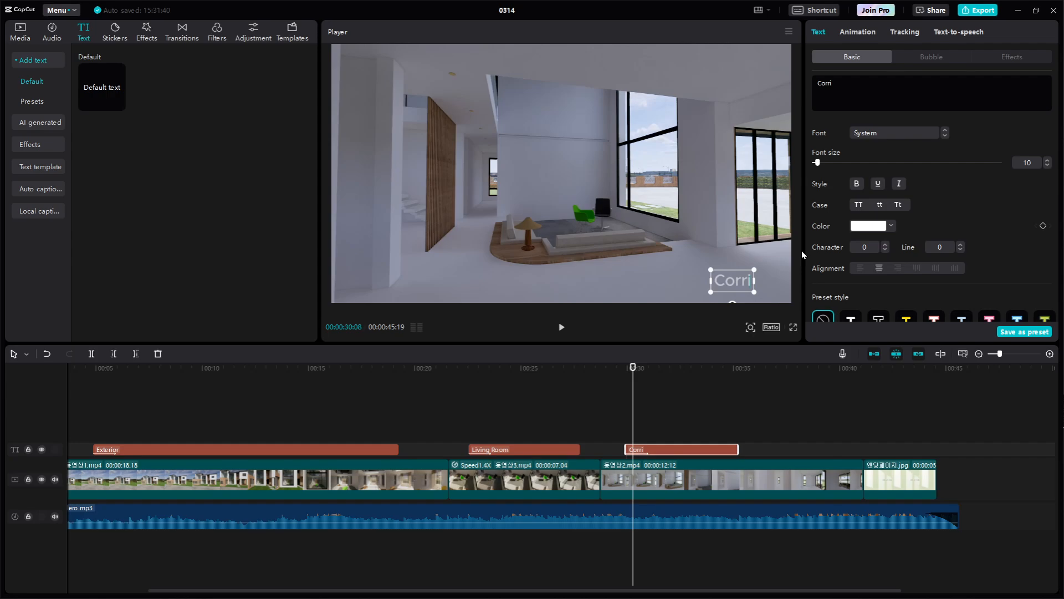
pyautogui.write('dor')
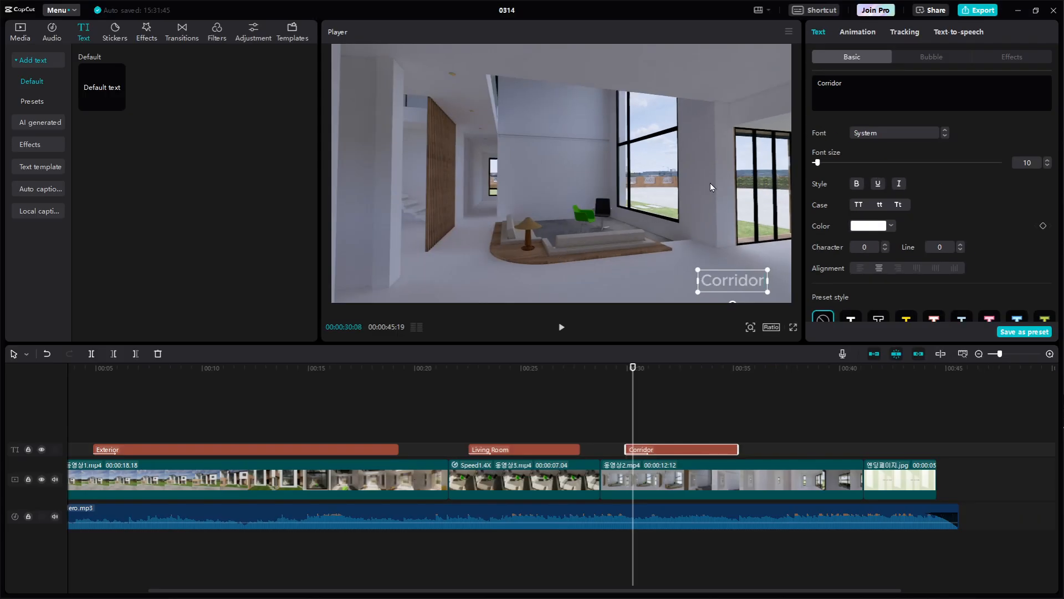
pyautogui.click(724, 408)
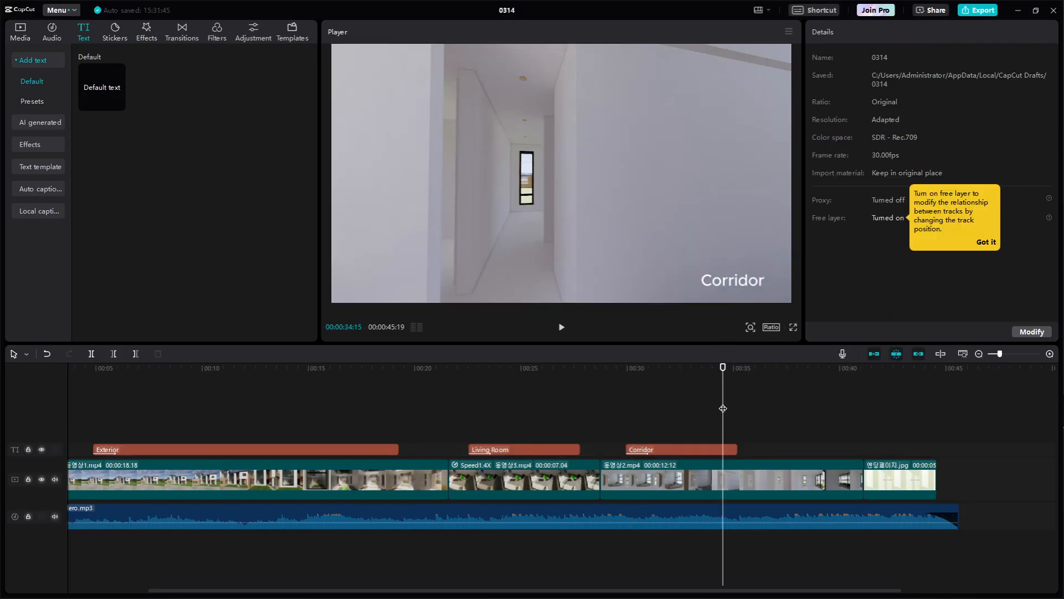
pyautogui.moveTo(723, 395); pyautogui.dragTo(641, 406)
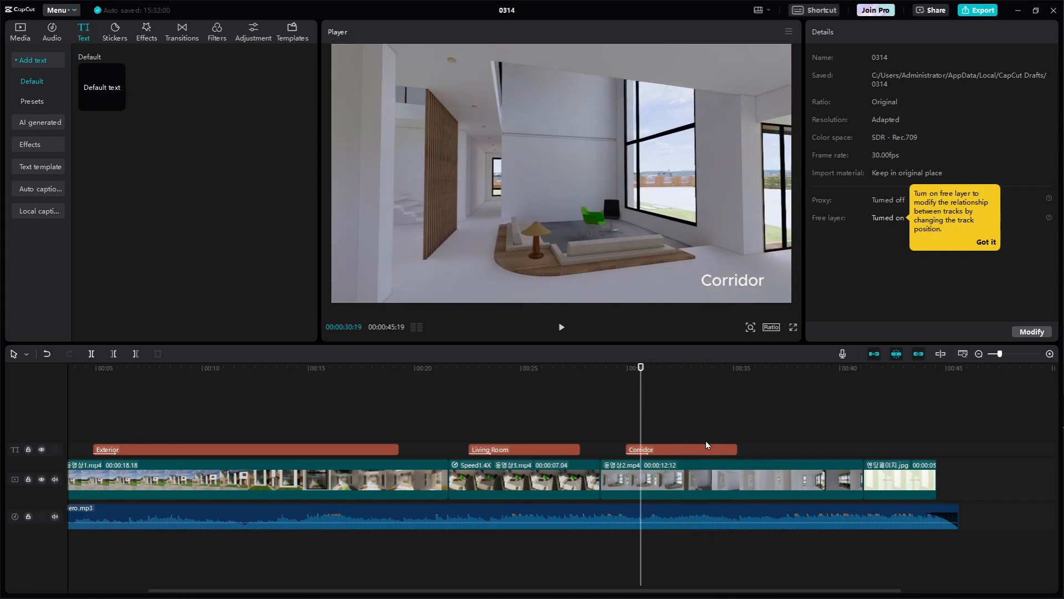
# Move the Corridor text clip along 동영상2.mp4 to start at about 00:00:33, and check it at about 00:00:38
pyautogui.moveTo(704, 447); pyautogui.dragTo(770, 449)
pyautogui.moveTo(643, 389); pyautogui.dragTo(707, 390)
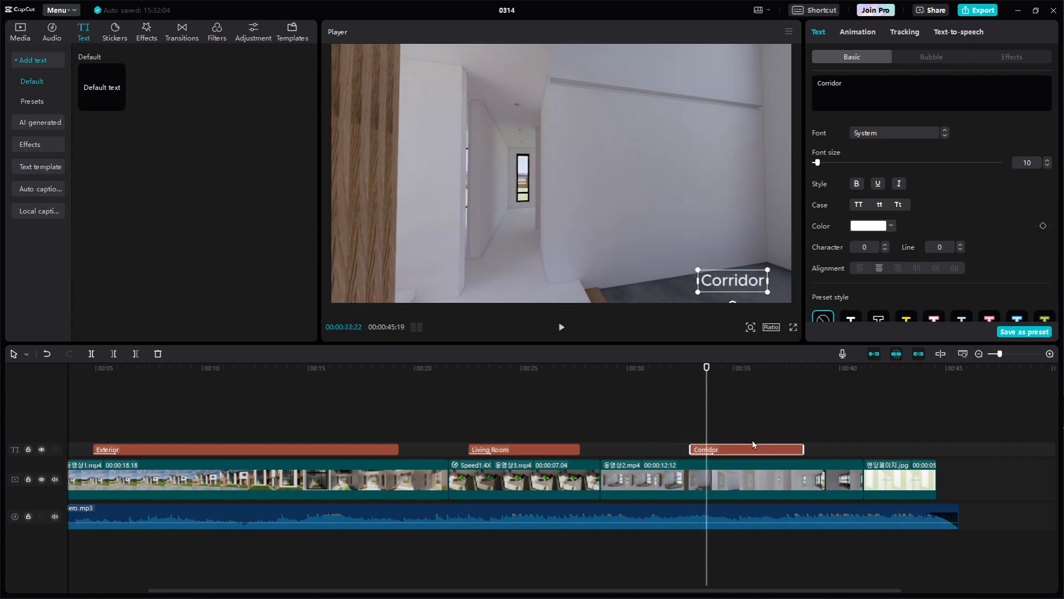
pyautogui.moveTo(758, 448); pyautogui.dragTo(767, 453)
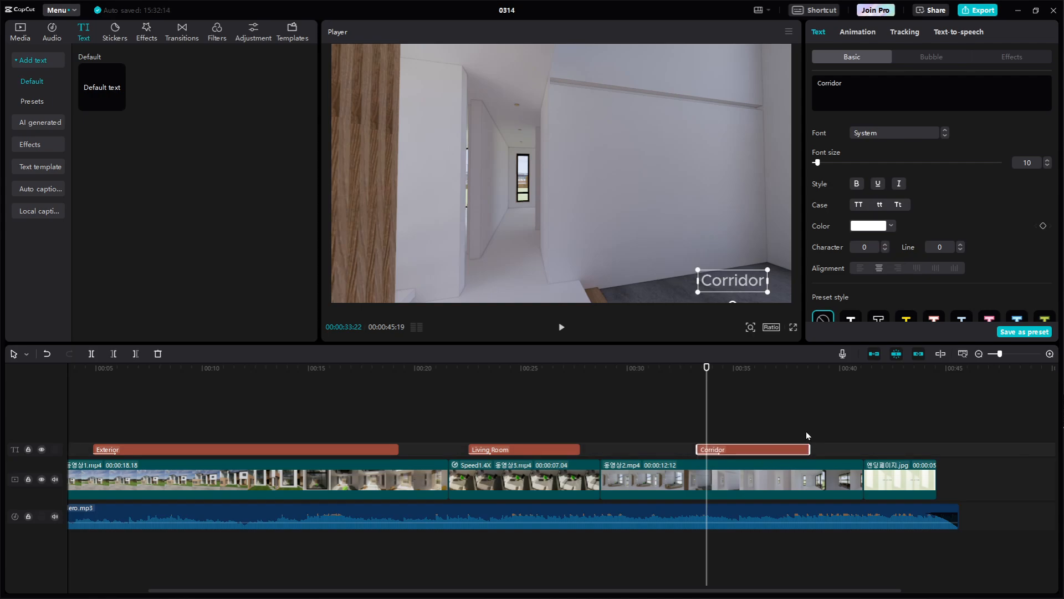
pyautogui.click(805, 397)
# Play the whole video from 00:00:00 to the end to review the clips, titles and music
pyautogui.keyDown('ctrl'); pyautogui.scroll(-2, 777, 391); pyautogui.keyUp('ctrl')
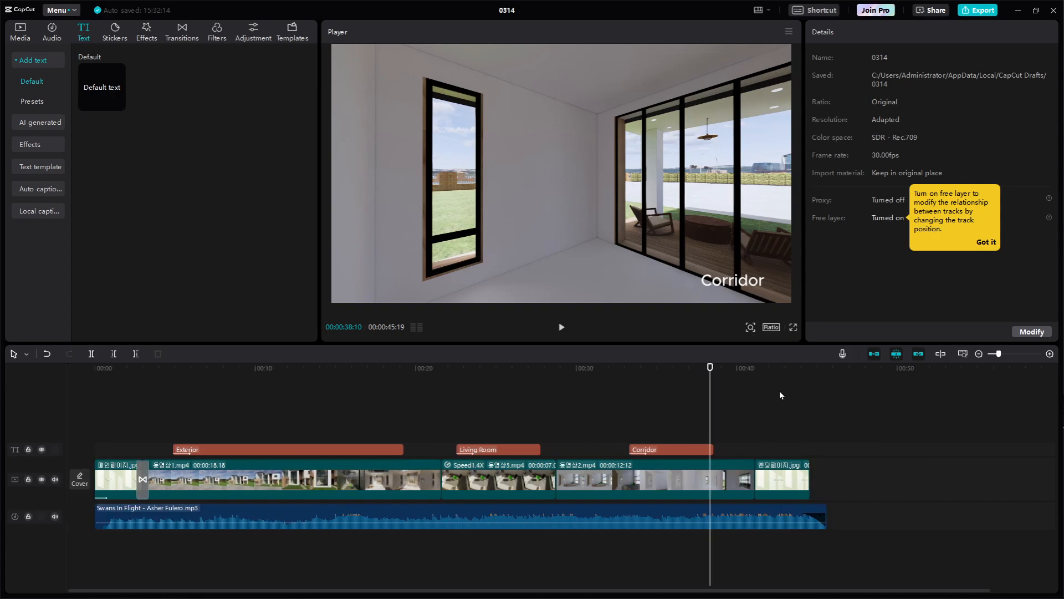
pyautogui.keyDown('ctrl'); pyautogui.scroll(-1, 780, 391); pyautogui.keyUp('ctrl')
pyautogui.moveTo(665, 371); pyautogui.dragTo(2, 395)
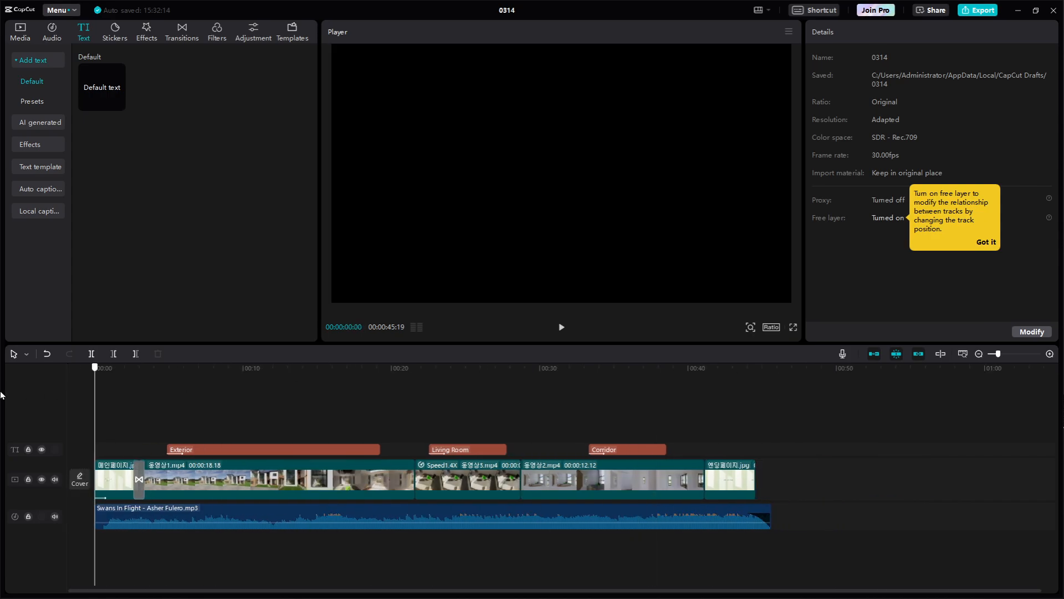
pyautogui.press('space')
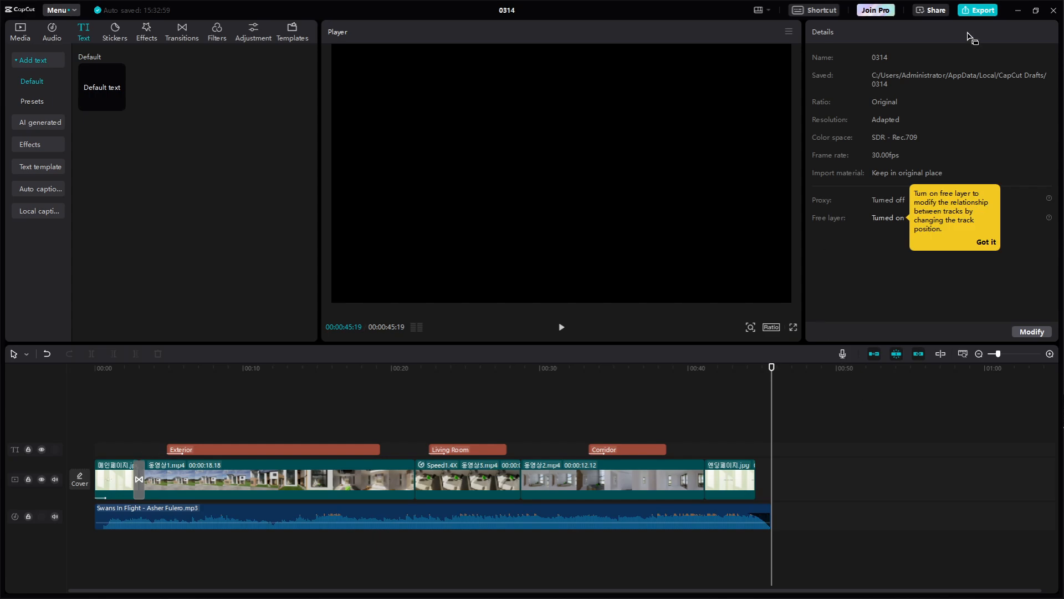
pyautogui.hotkey('ctrl', '1')
pyautogui.click(1005, 31)
pyautogui.moveTo(1004, 31)
pyautogui.mouseDown()
pyautogui.moveTo(979, 35)
pyautogui.moveTo(952, 17)
pyautogui.mouseUp()
pyautogui.moveTo(865, 27)
pyautogui.mouseDown()
pyautogui.moveTo(874, 4)
pyautogui.moveTo(952, 3)
pyautogui.moveTo(973, 30)
pyautogui.moveTo(964, 54)
pyautogui.mouseUp()
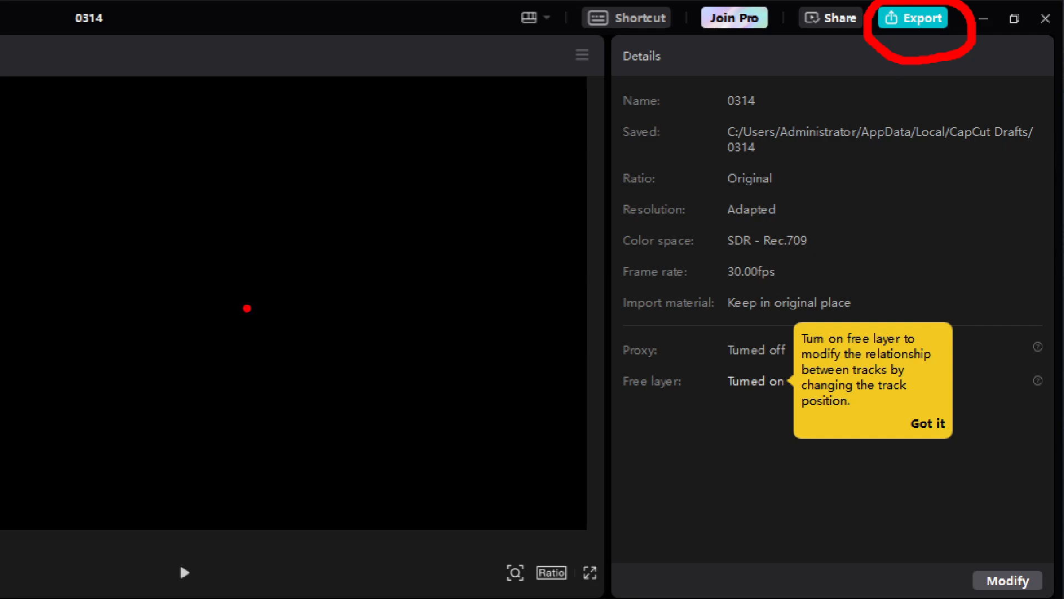
pyautogui.moveTo(235, 328)
pyautogui.mouseDown()
pyautogui.moveTo(551, 321)
pyautogui.moveTo(728, 184)
pyautogui.moveTo(829, 65)
pyautogui.moveTo(768, 87)
pyautogui.moveTo(824, 83)
pyautogui.moveTo(818, 179)
pyautogui.mouseUp()
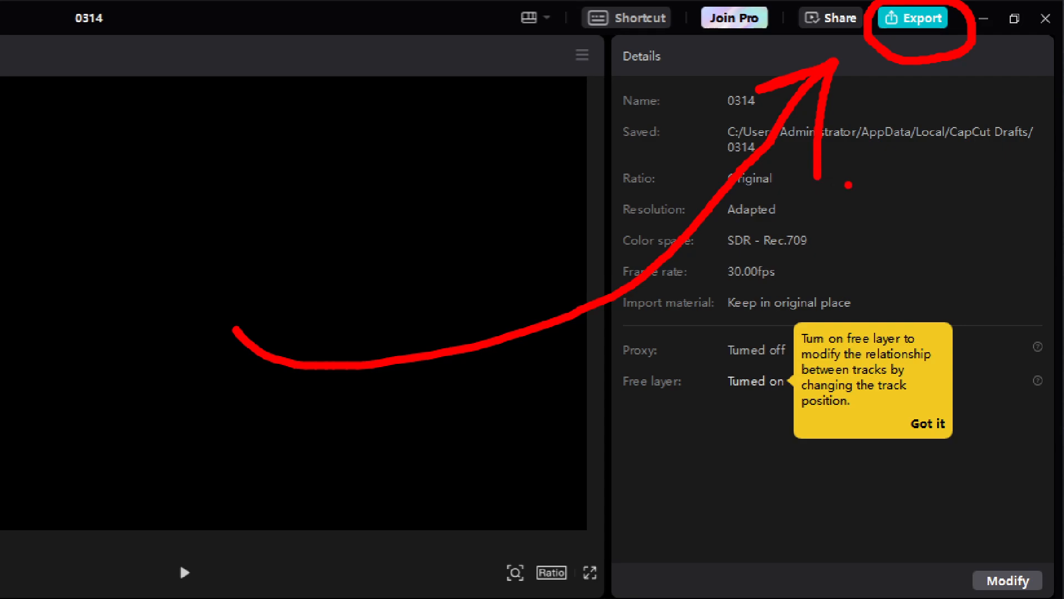
pyautogui.press('Escape')
# Open the video export settings and set the export location to the desktop folder (바탕 화면)
pyautogui.click(986, 12)
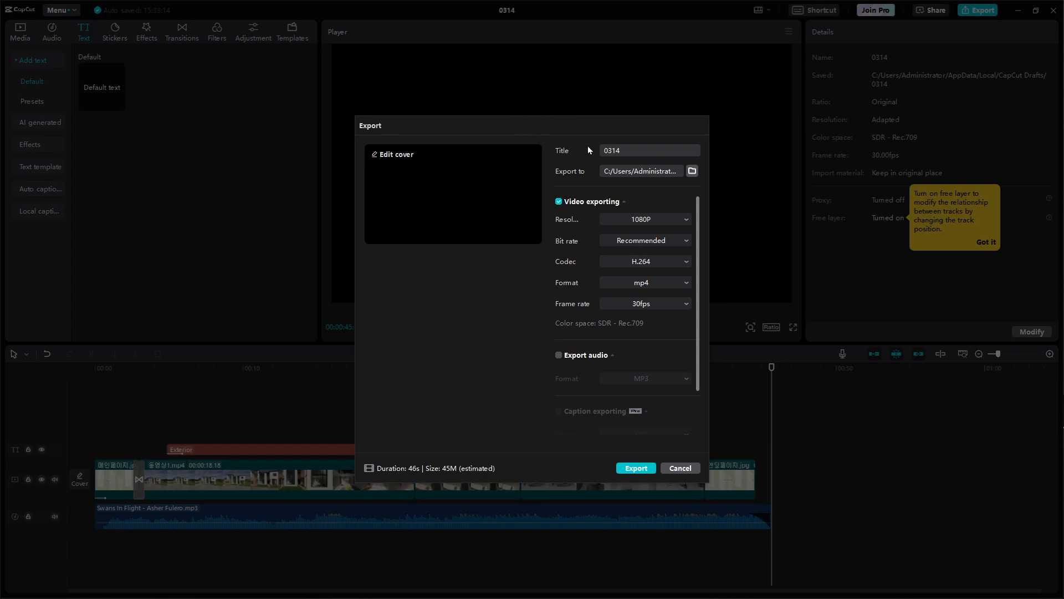
pyautogui.hotkey('ctrl', '1')
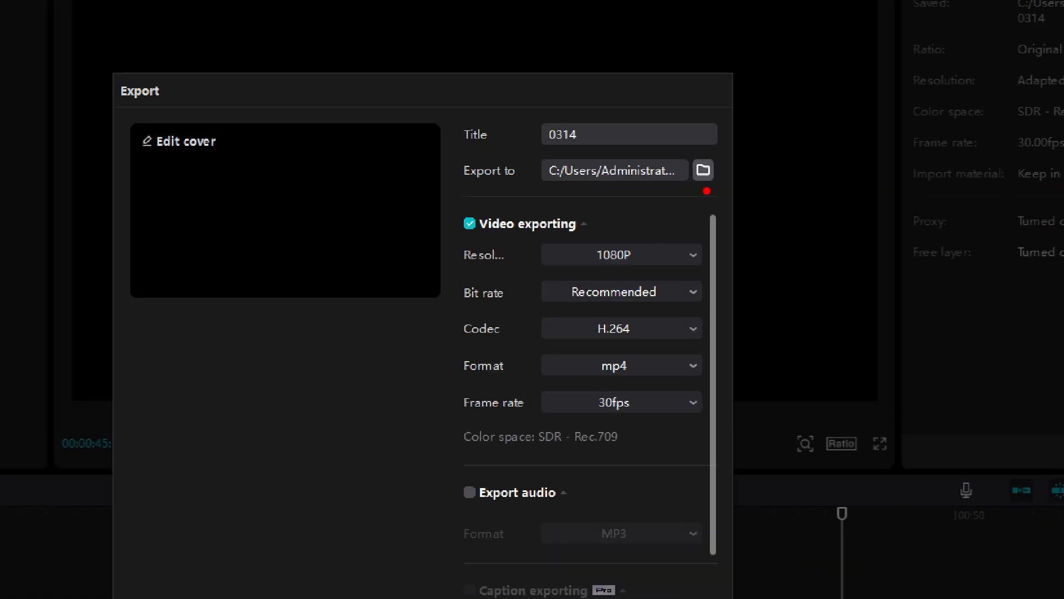
pyautogui.moveTo(694, 182)
pyautogui.mouseDown()
pyautogui.moveTo(502, 186)
pyautogui.moveTo(592, 153)
pyautogui.moveTo(697, 166)
pyautogui.mouseUp()
pyautogui.press('Escape')
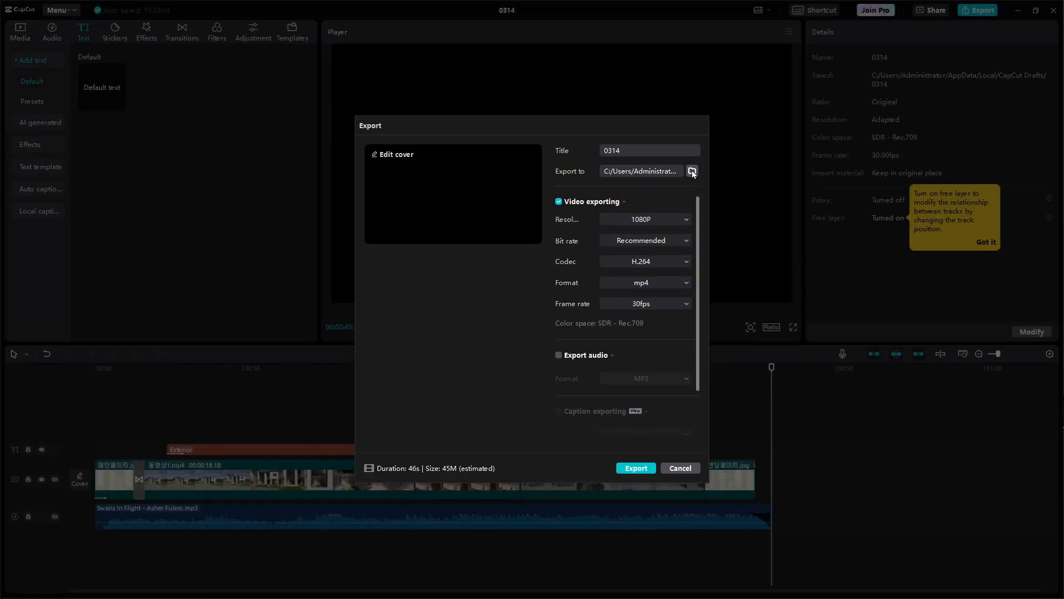
pyautogui.click(692, 173)
pyautogui.moveTo(682, 128); pyautogui.dragTo(610, 56)
pyautogui.click(265, 121)
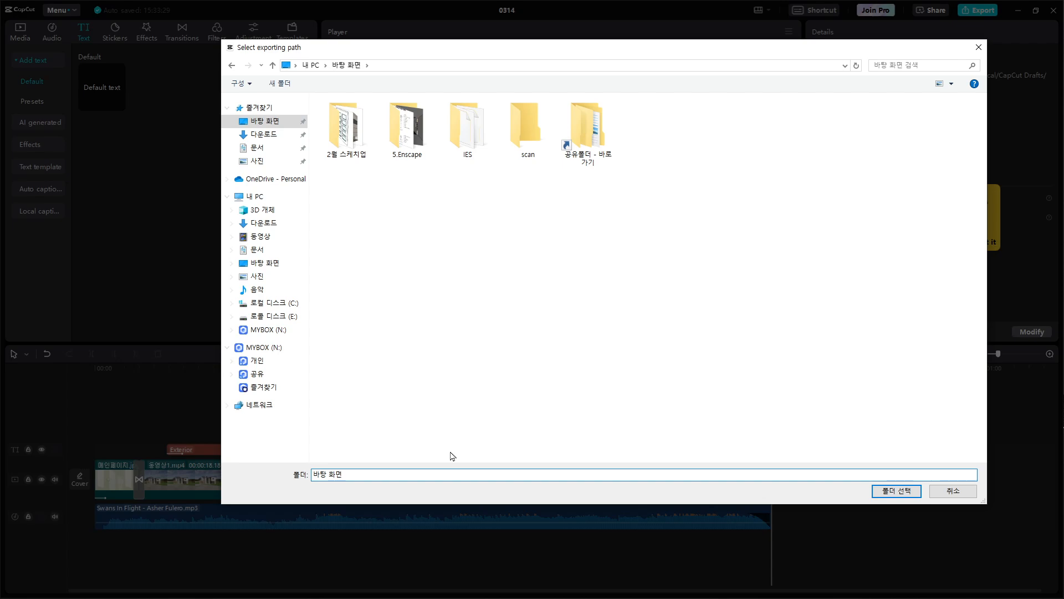
pyautogui.click(881, 491)
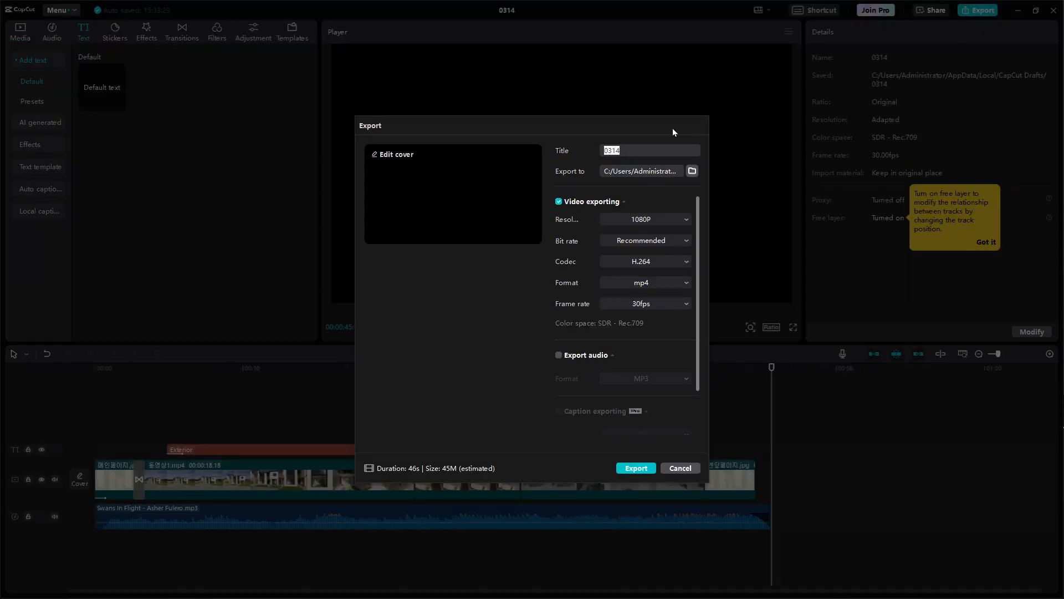
# Title the export "동영상 제안" and choose 1080P as its resolution
pyautogui.write('eh')
pyautogui.press('BackSpace')
pyautogui.press('BackSpace')
pyautogui.write('동영상 제안ㅅ')
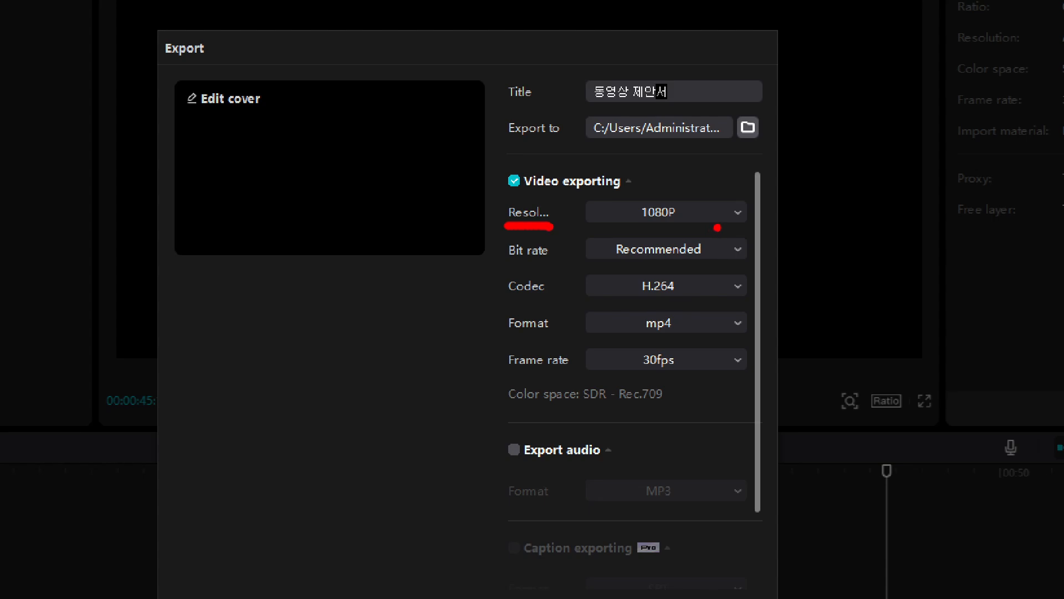
pyautogui.press('Escape')
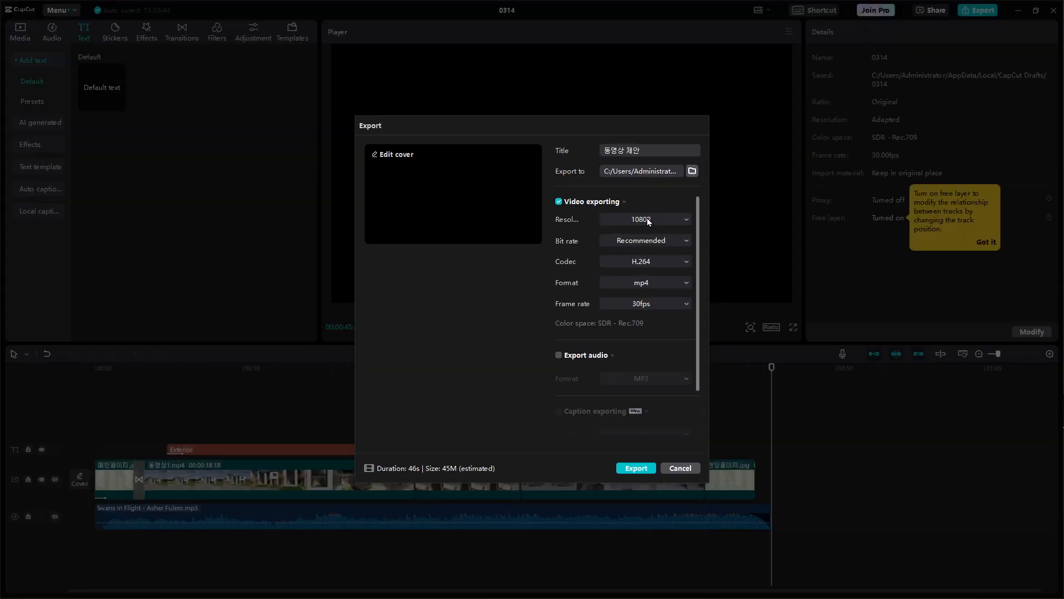
pyautogui.click(647, 219)
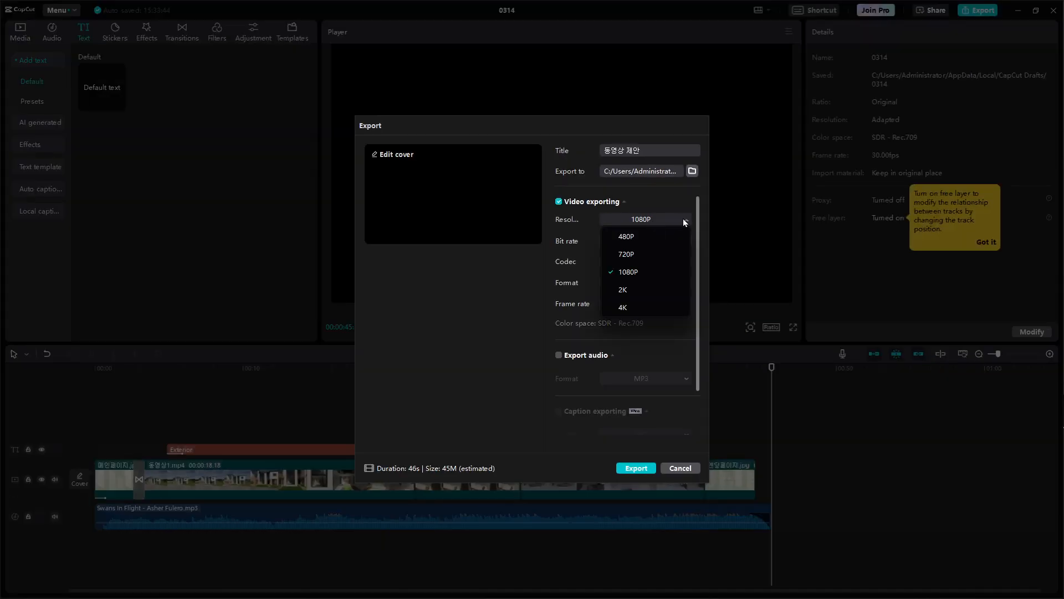
pyautogui.click(650, 272)
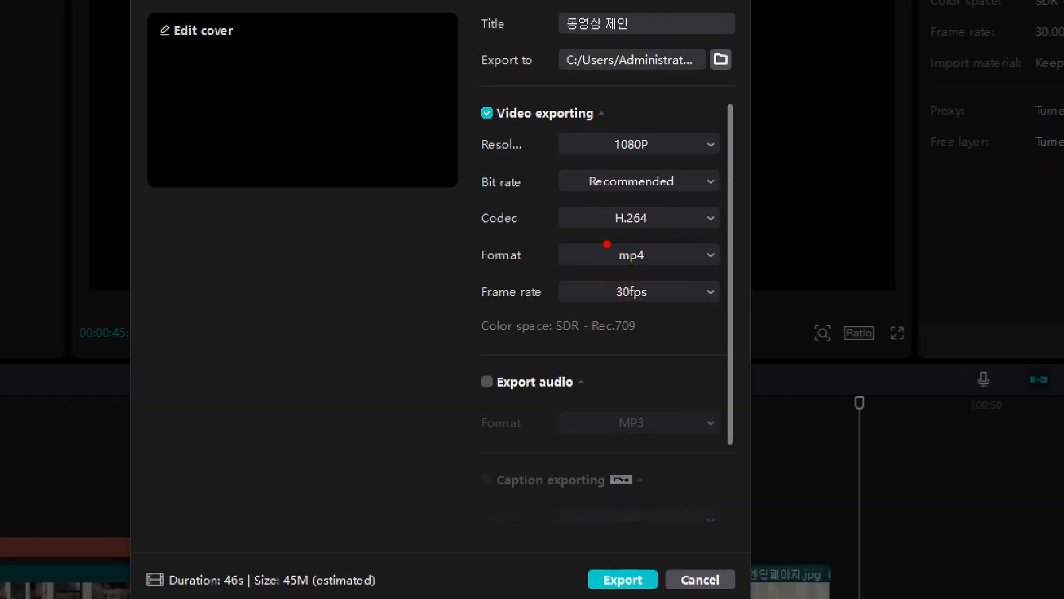
pyautogui.moveTo(482, 232); pyautogui.dragTo(534, 232)
pyautogui.moveTo(610, 230); pyautogui.dragTo(667, 226)
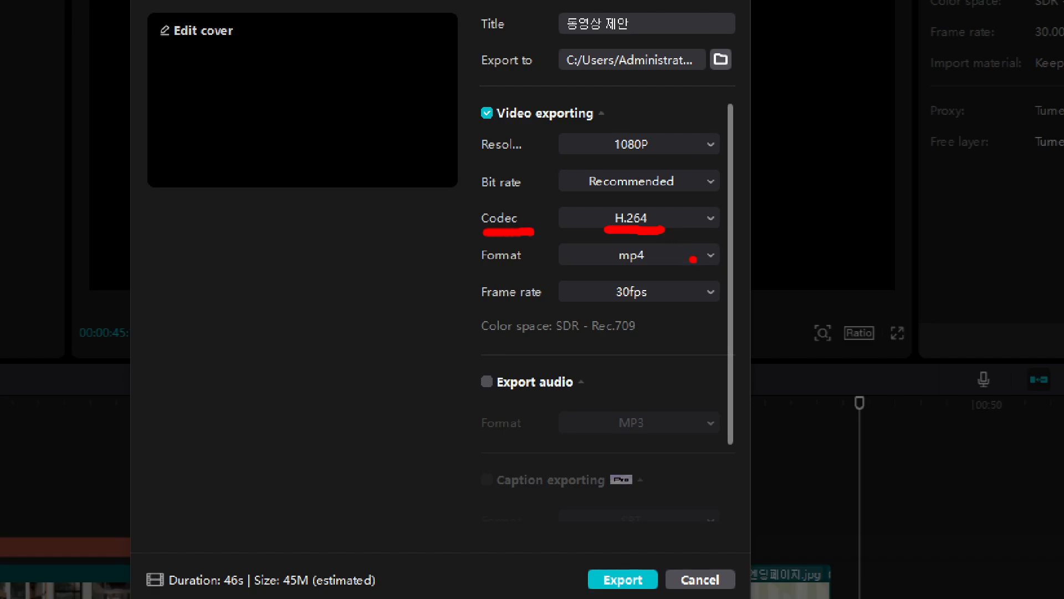
pyautogui.moveTo(614, 267); pyautogui.dragTo(653, 268)
pyautogui.moveTo(606, 307); pyautogui.dragTo(666, 302)
pyautogui.press('Escape')
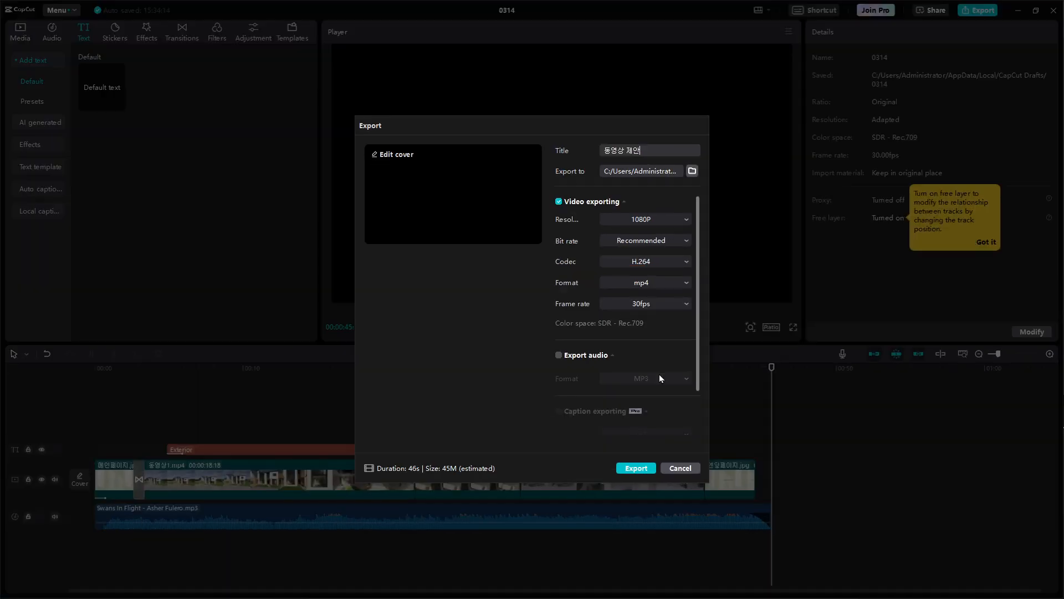
# Export the video with H.264 codec, mp4 format and 30fps, and dismiss the sharing and feedback dialogs
pyautogui.click(646, 470)
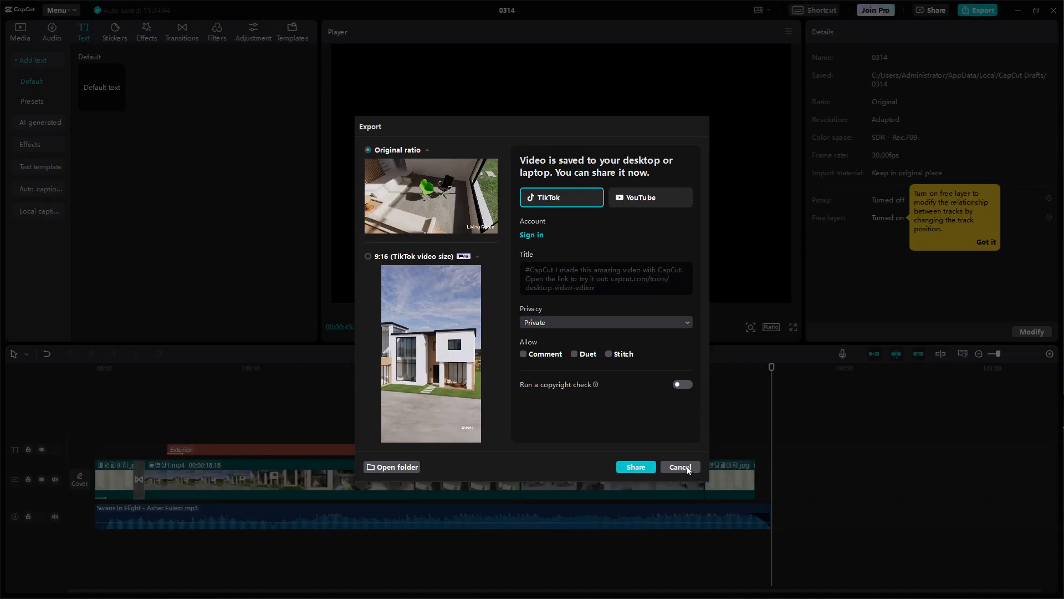
pyautogui.click(705, 469)
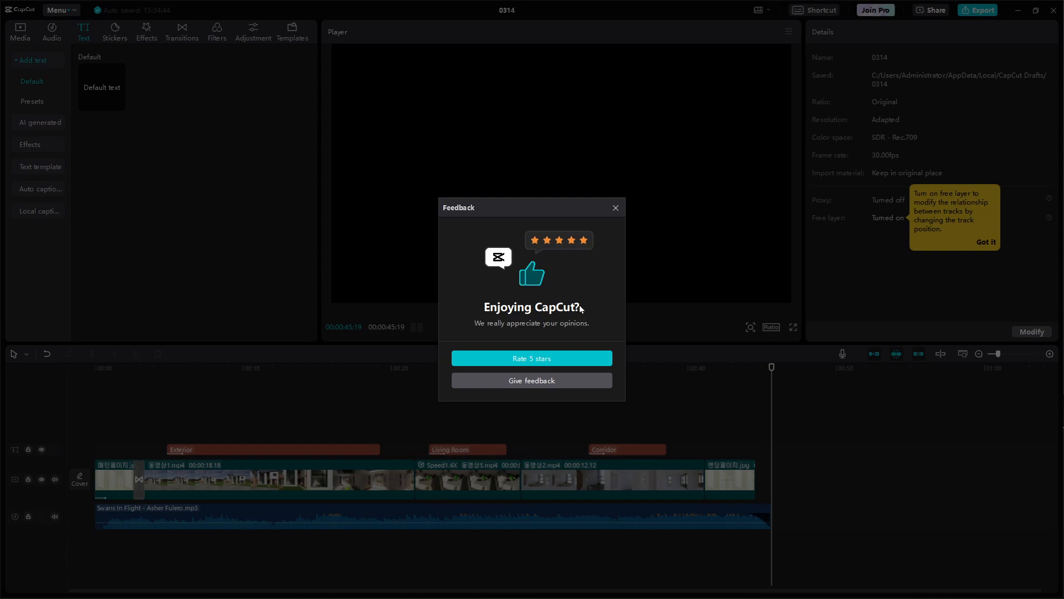
pyautogui.click(616, 209)
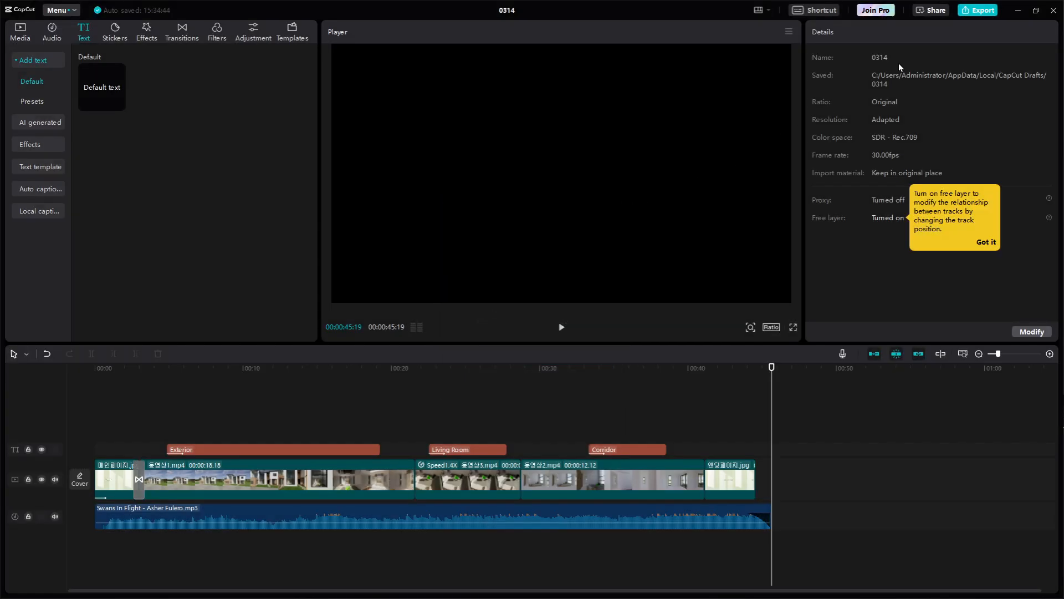
# Switch to the desktop, place 동영상 제안.mp4 below the source files, and preview it maximized in Media Player before closing it
pyautogui.click(1019, 11)
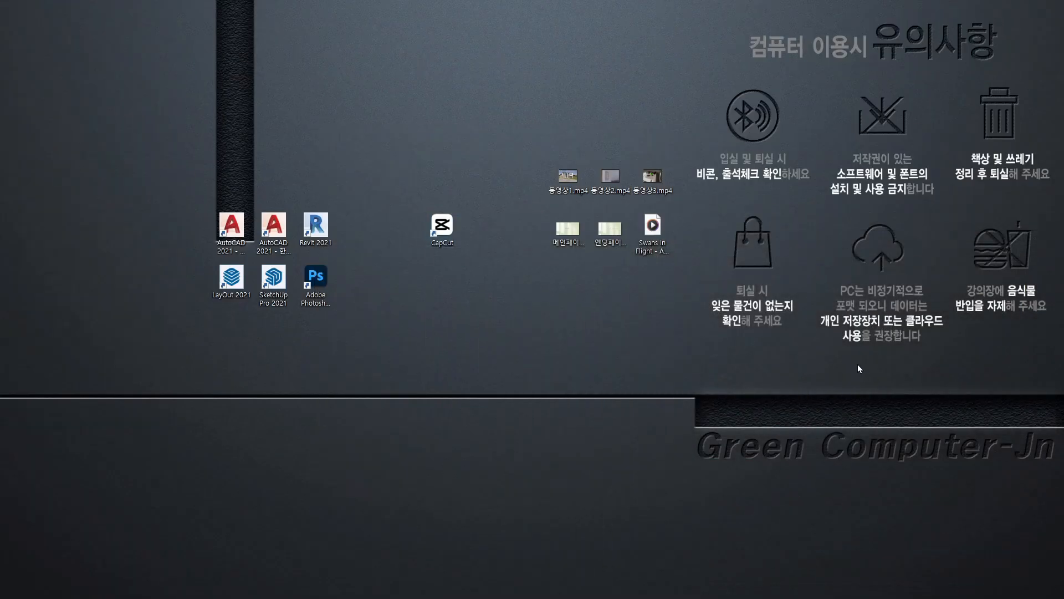
pyautogui.moveTo(1063, 527); pyautogui.dragTo(566, 300)
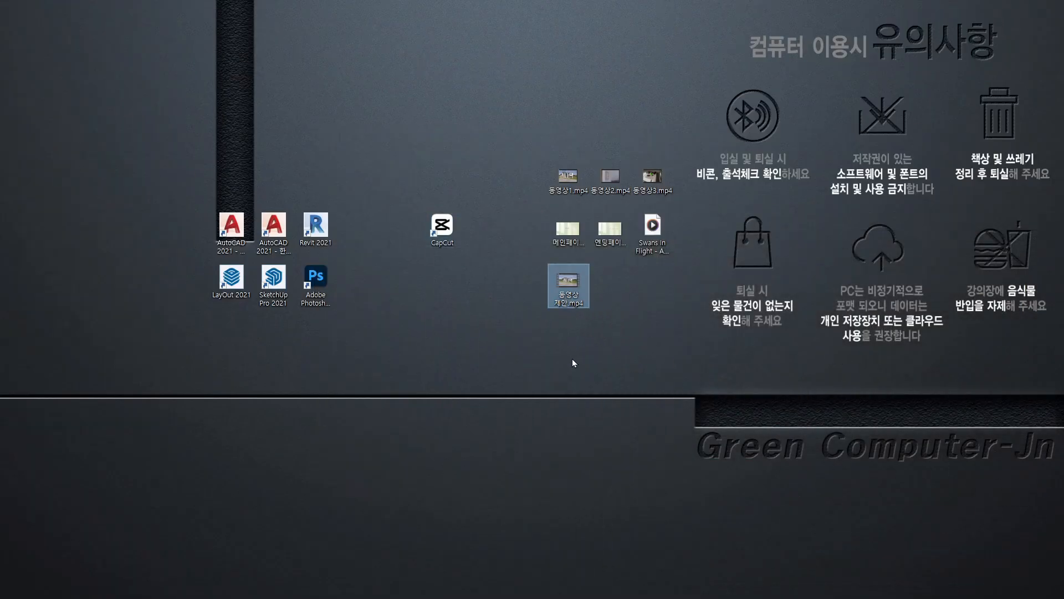
pyautogui.doubleClick(578, 283)
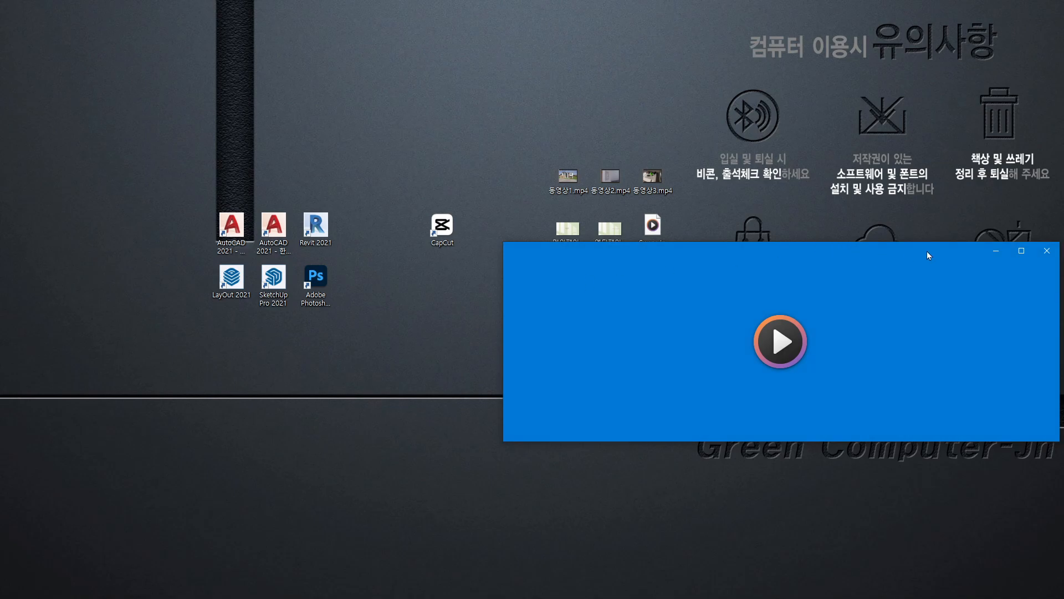
pyautogui.click(1022, 251)
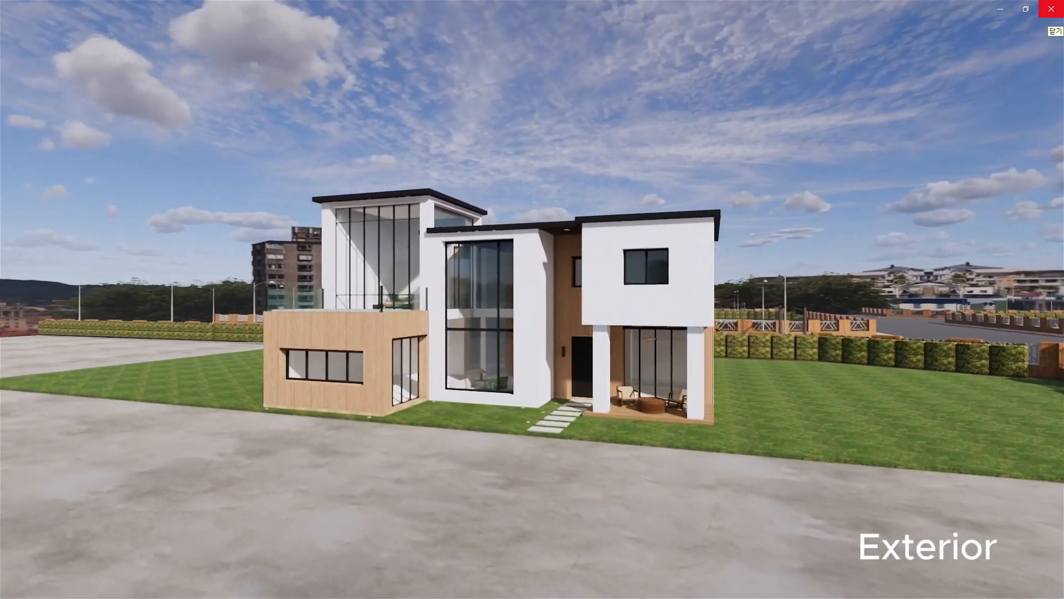
pyautogui.click(1051, 9)
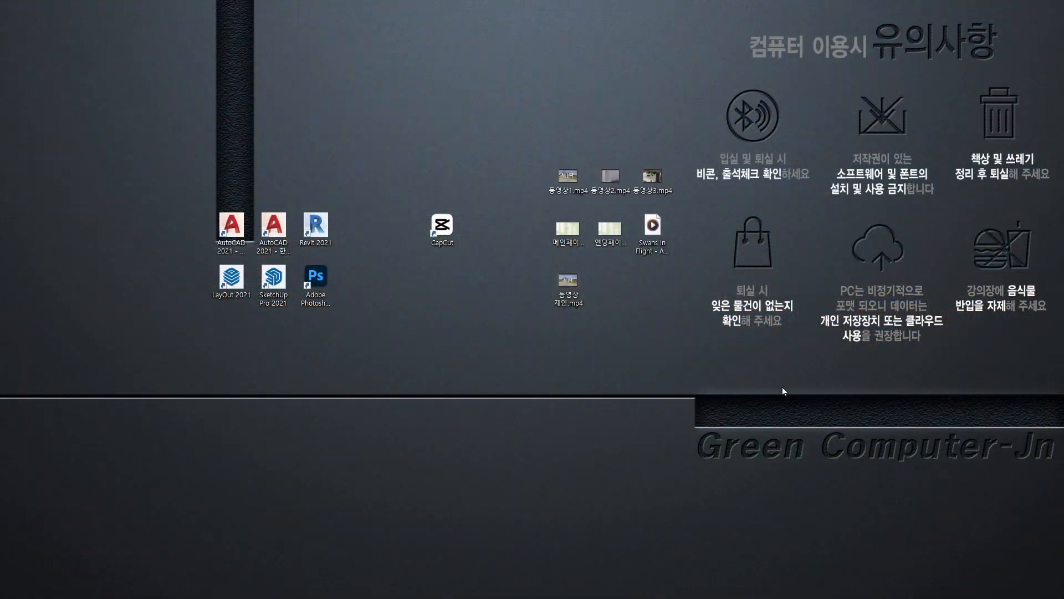